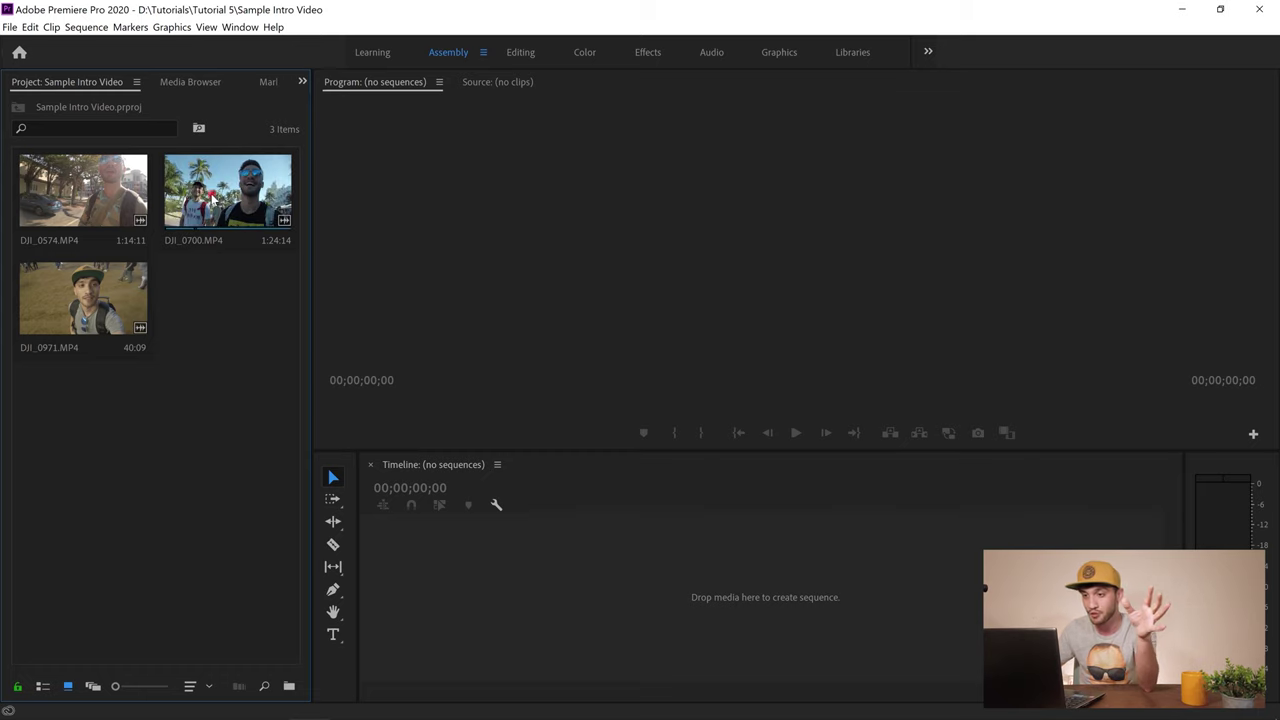
Mark an in point and an out point on clip DJI_0700.MP4 directly in the project bin
key("i")
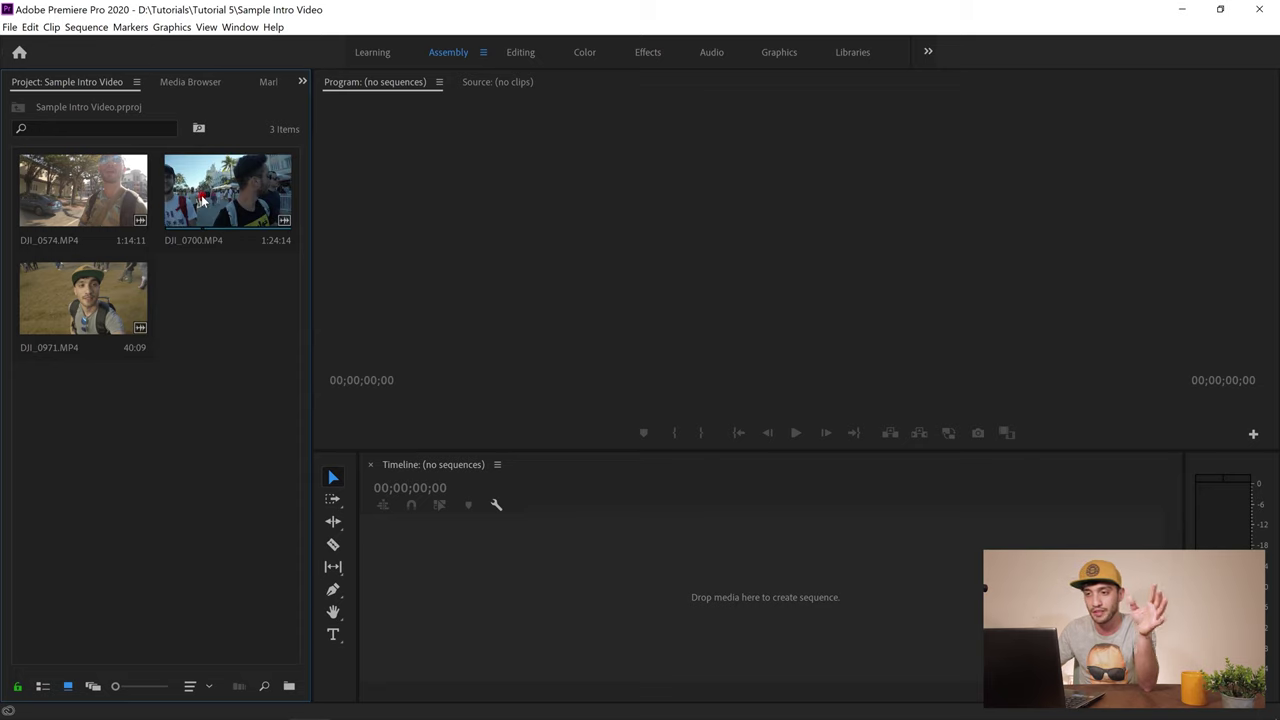
key("o")
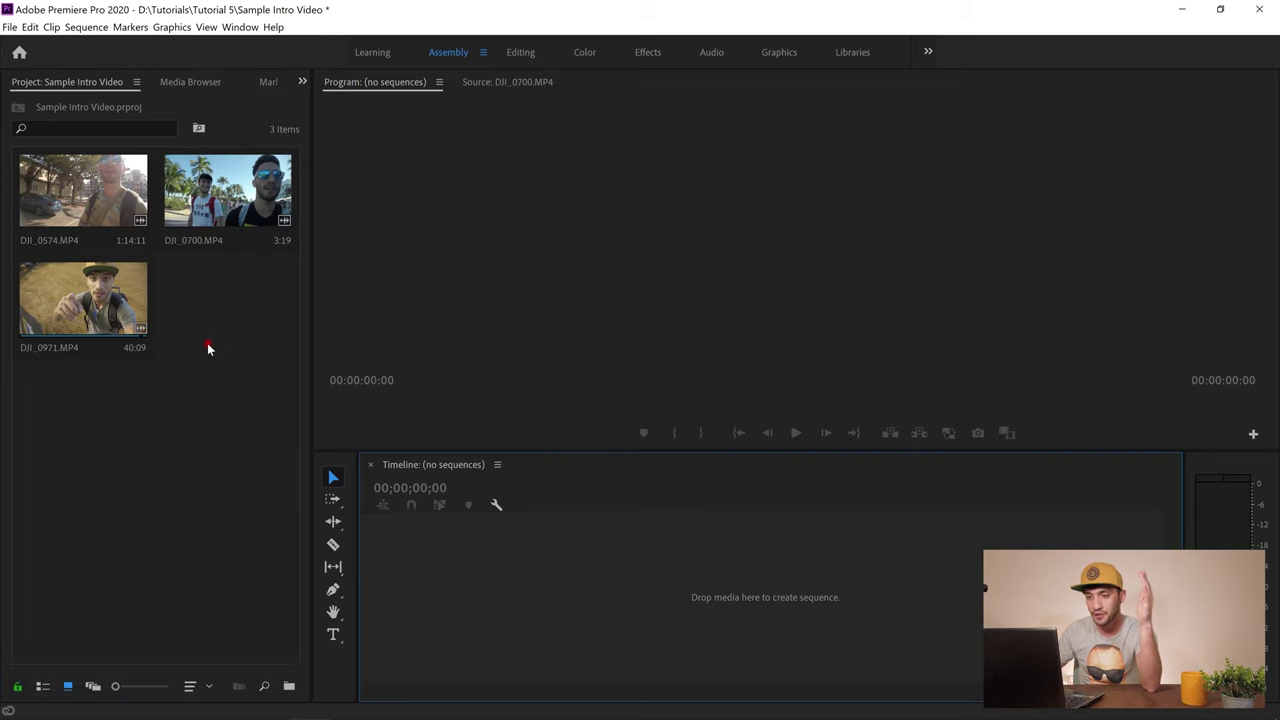
Create a new sequence with the RED R3D HD 4K preset 4K HD 16x9 29.97 and save the project
right_click(195, 288)
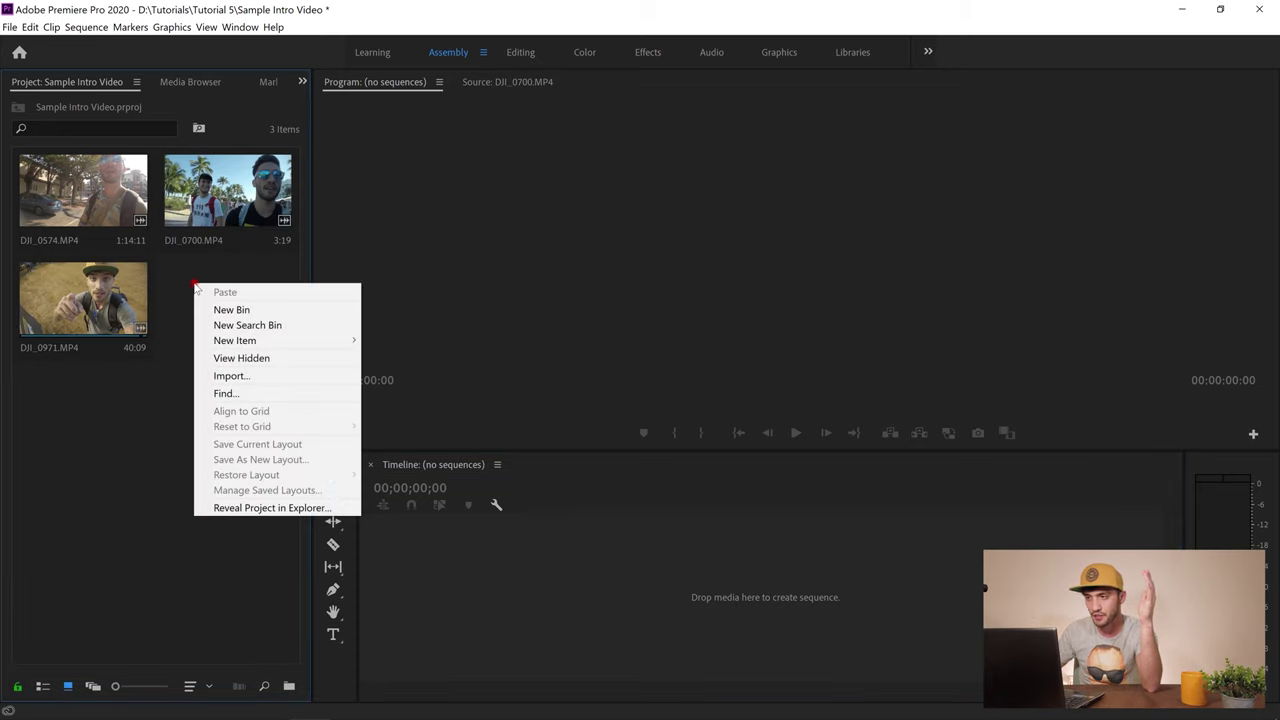
left_click(568, 5)
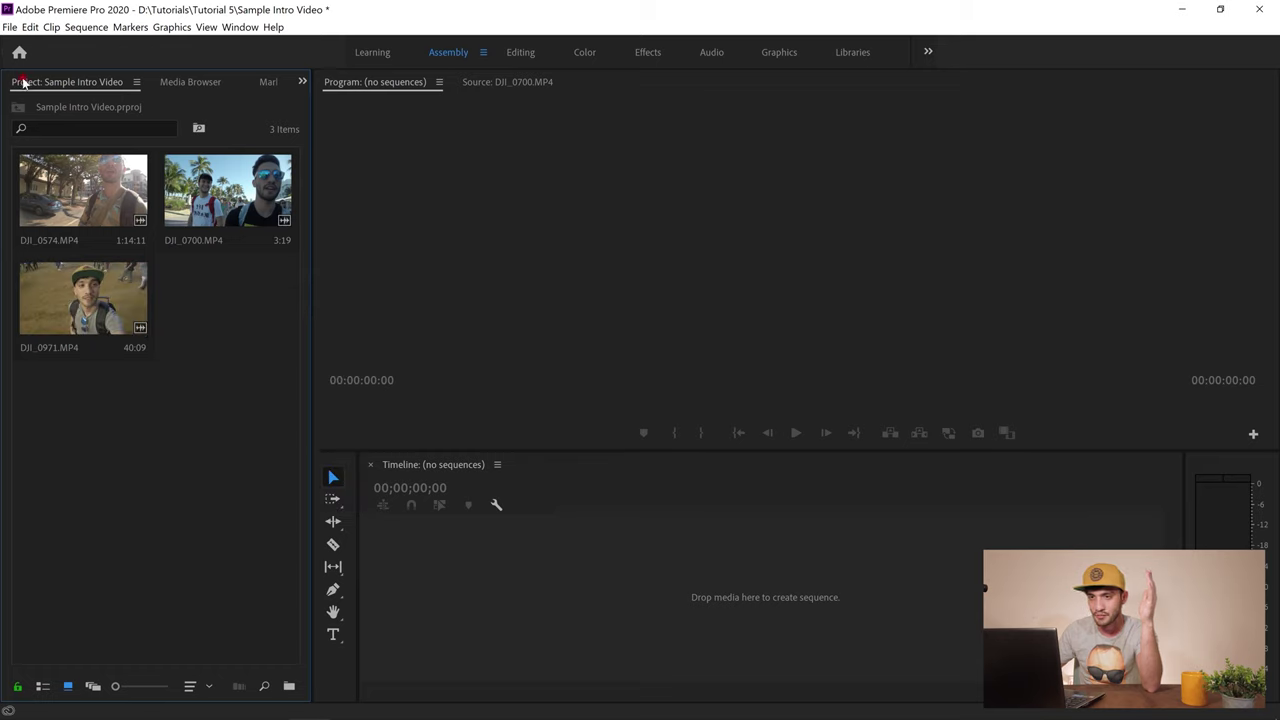
right_click(215, 306)
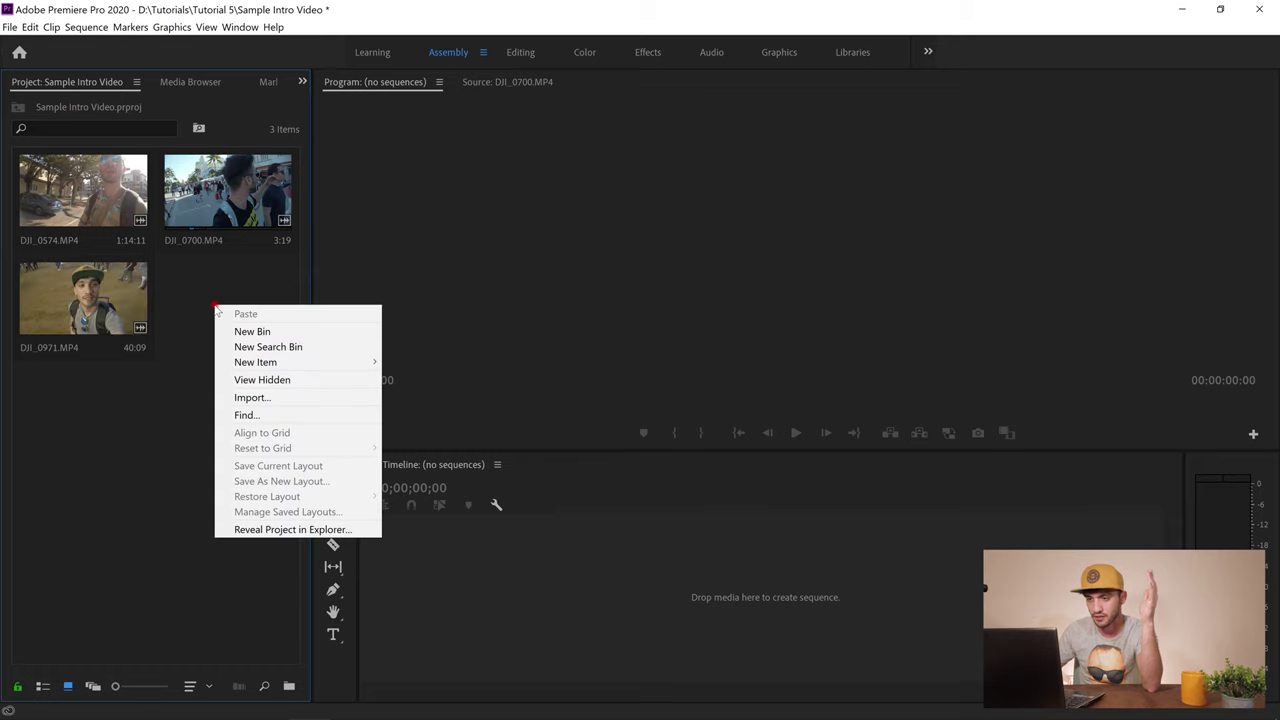
mouse_move(309, 362)
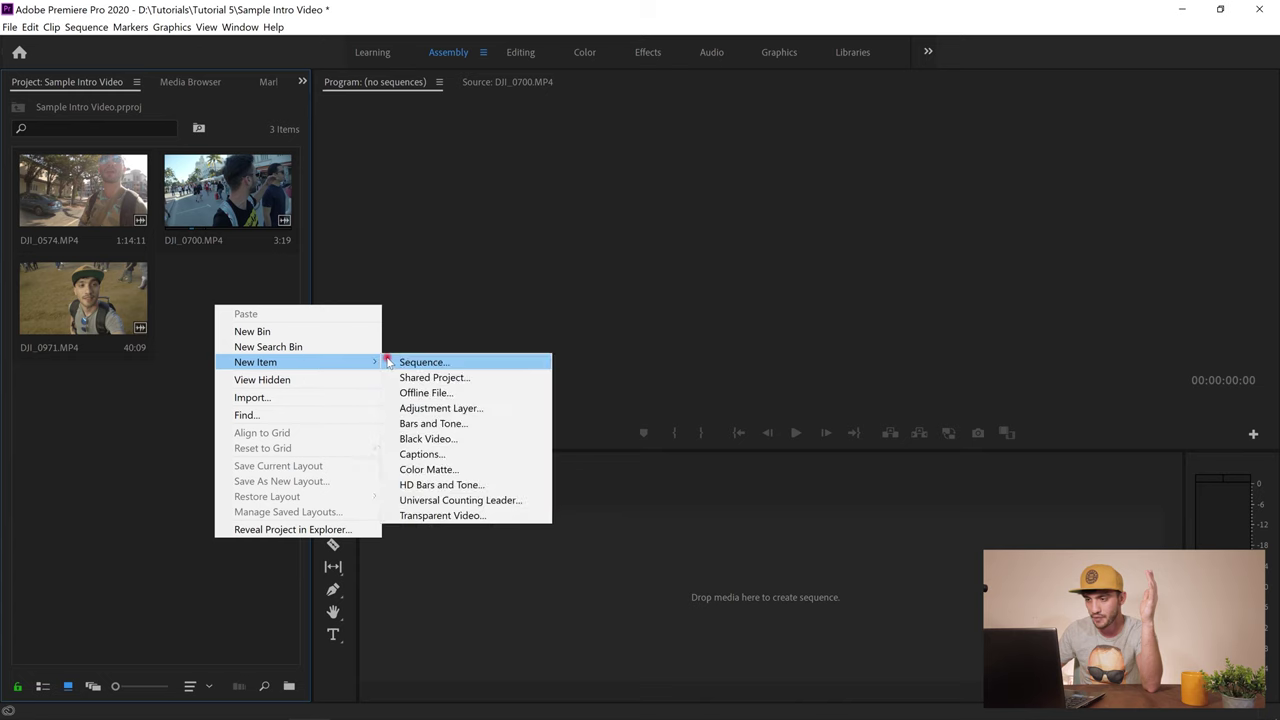
left_click(392, 362)
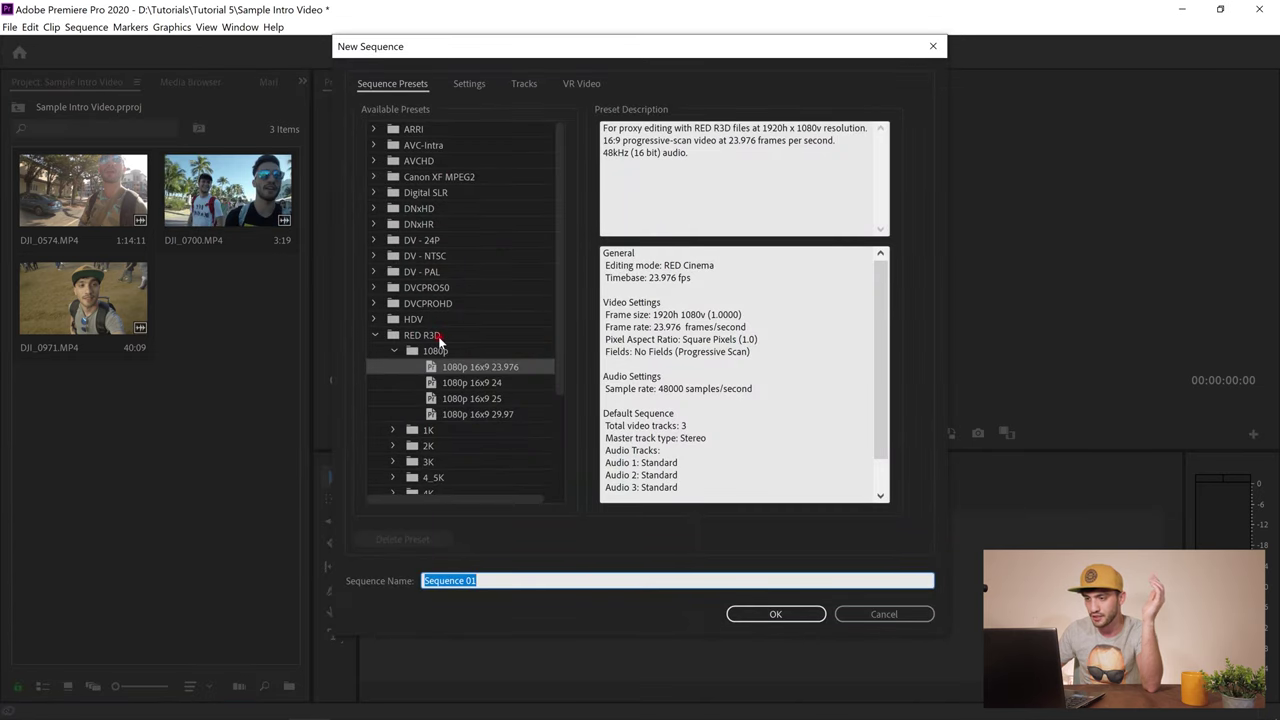
scroll(392, 426, "down", 3)
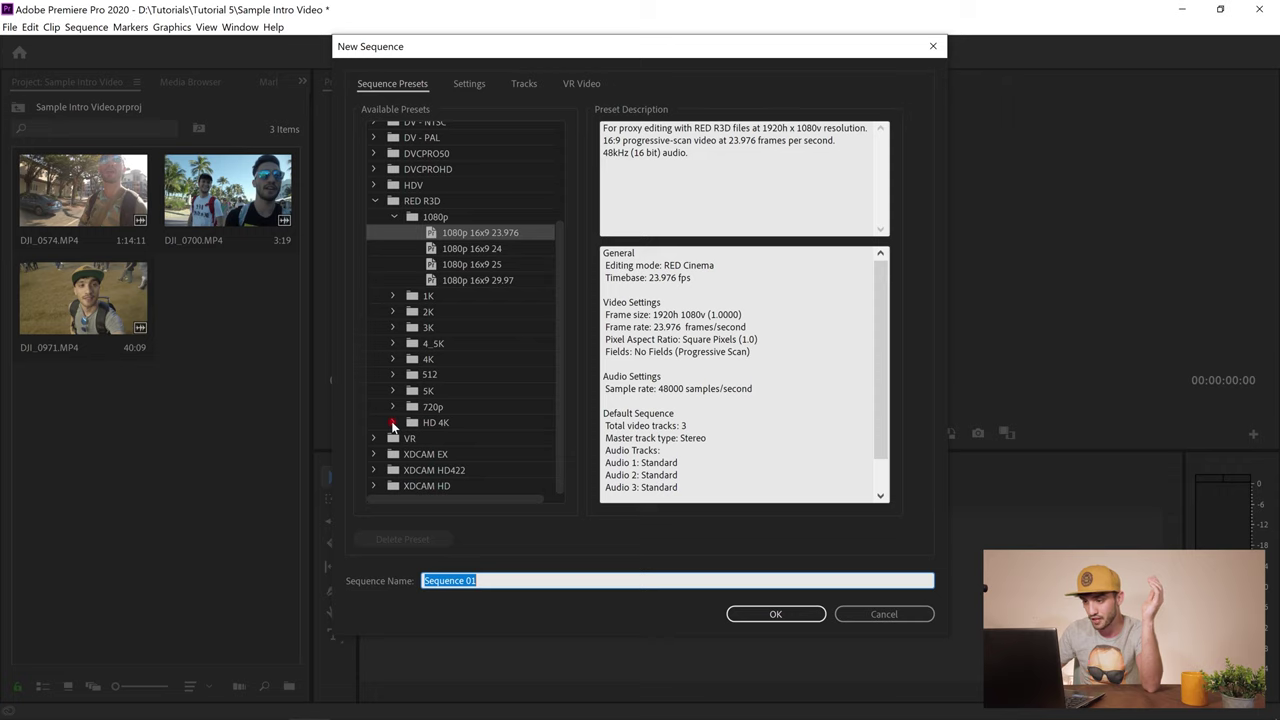
left_click(392, 423)
scroll(408, 418, "down", 2)
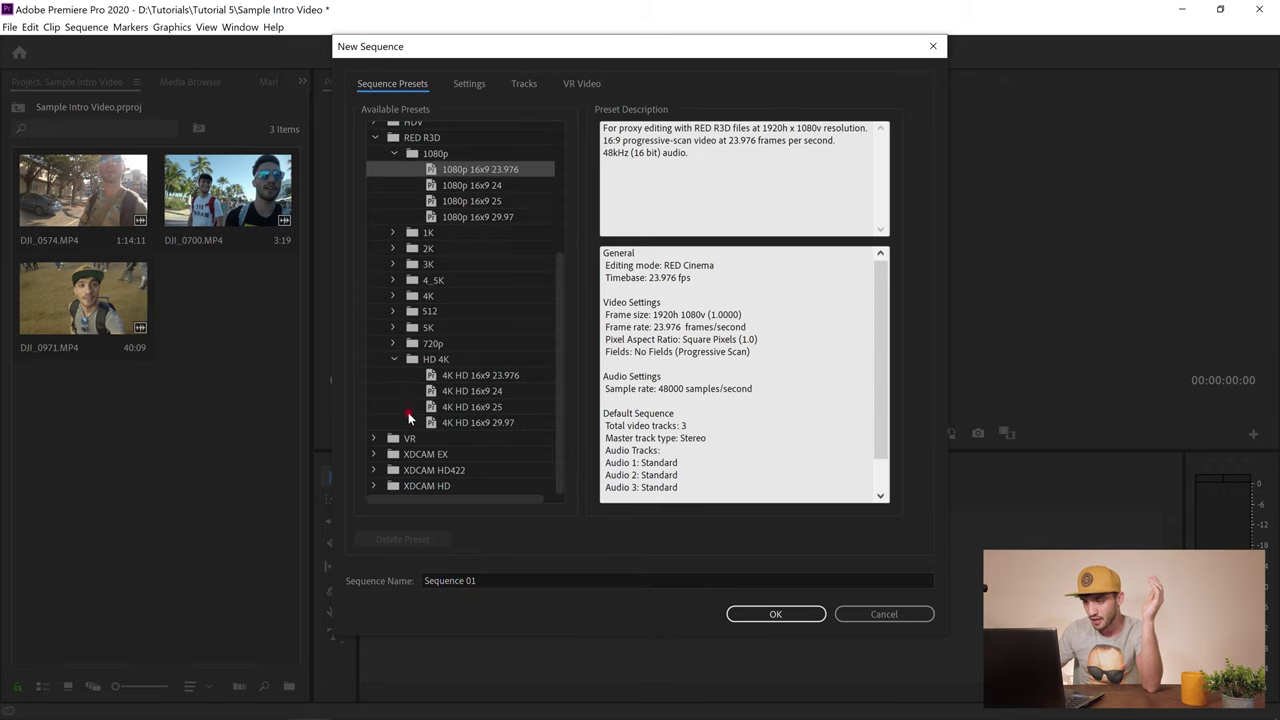
left_click(452, 424)
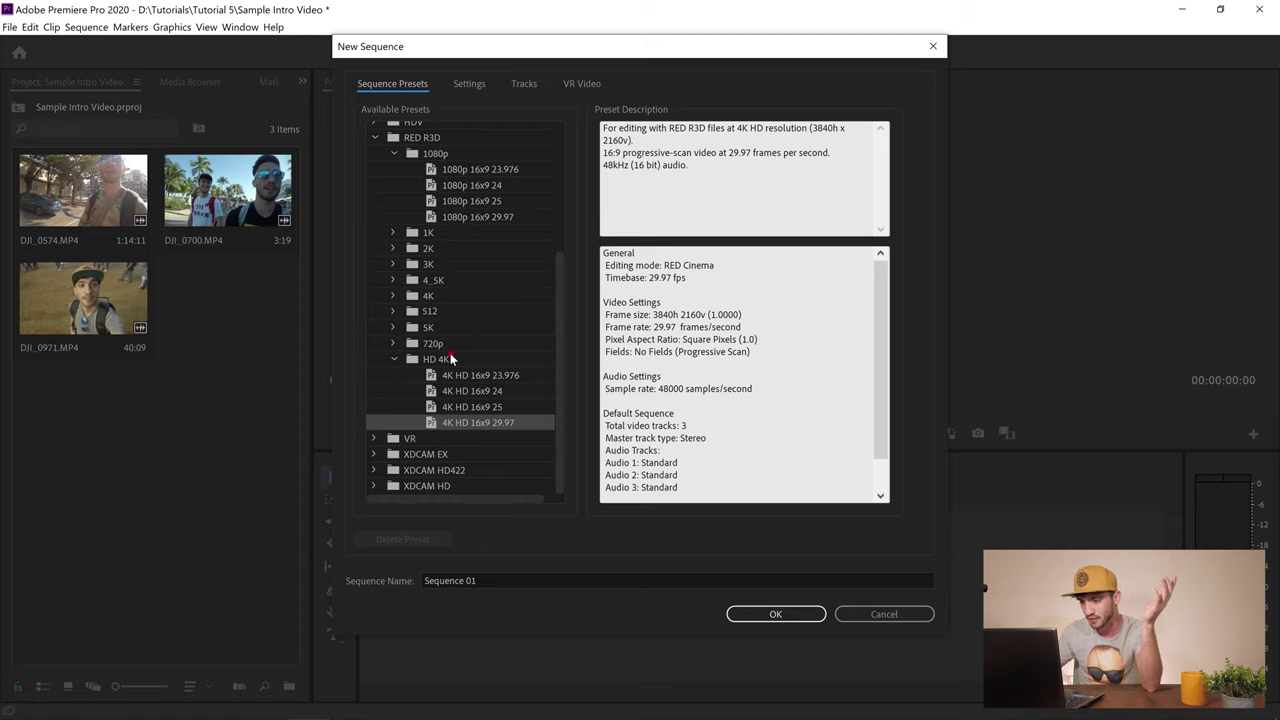
left_click(752, 612)
key("ctrl+s")
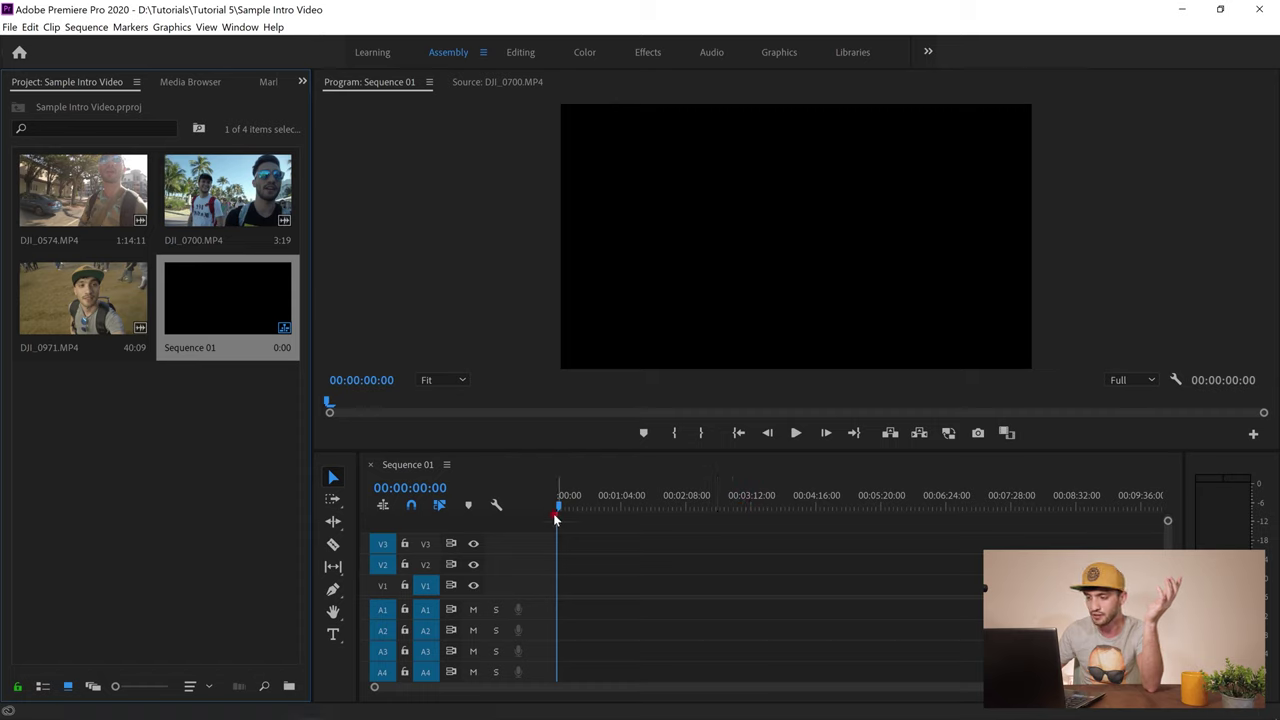
Open DJI_0700.MP4 in the source monitor and mark in at 00:00:21:26 and out at 00:00:24:21
left_click(176, 420)
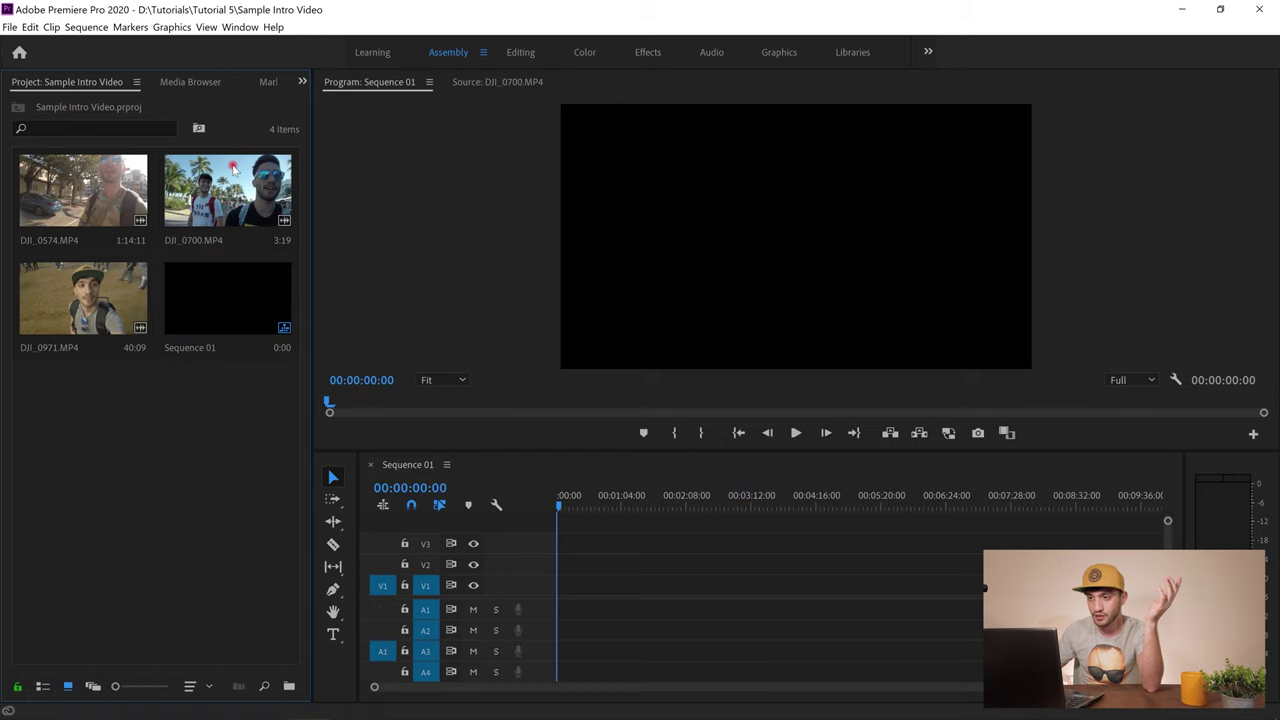
double_click(228, 190)
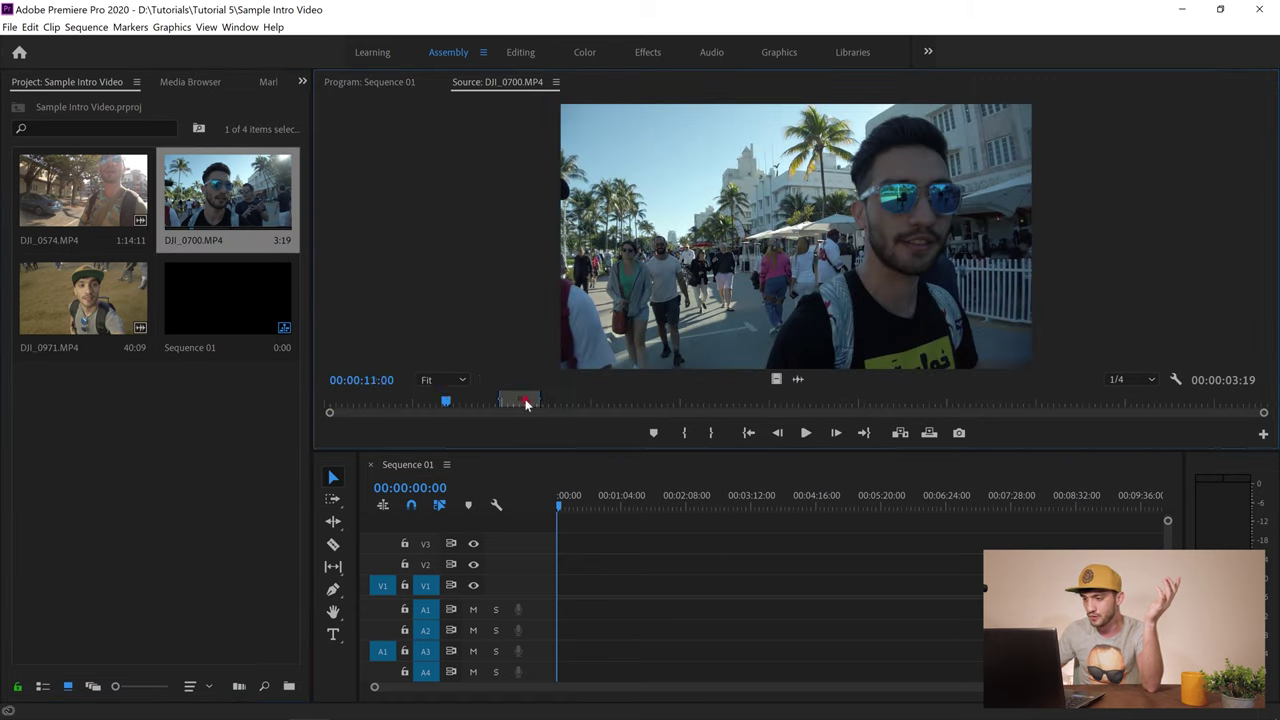
left_click_drag(590, 402, 572, 406)
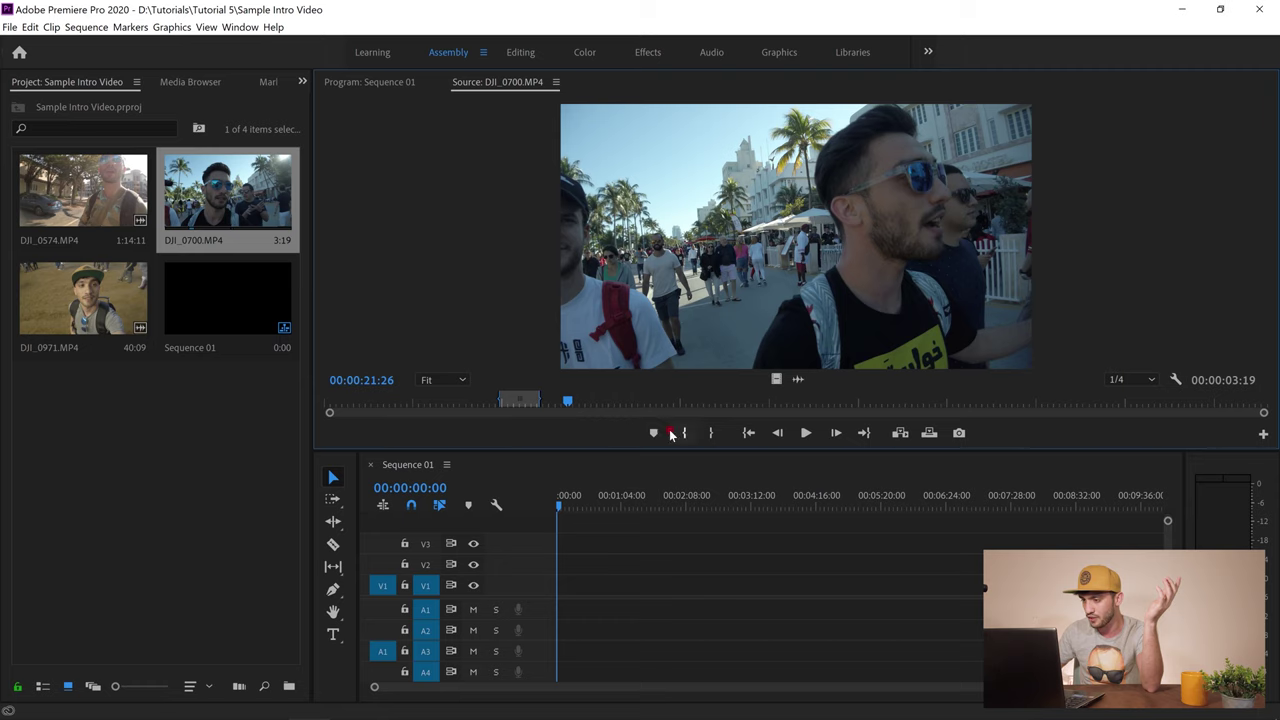
left_click(680, 433)
left_click(799, 434)
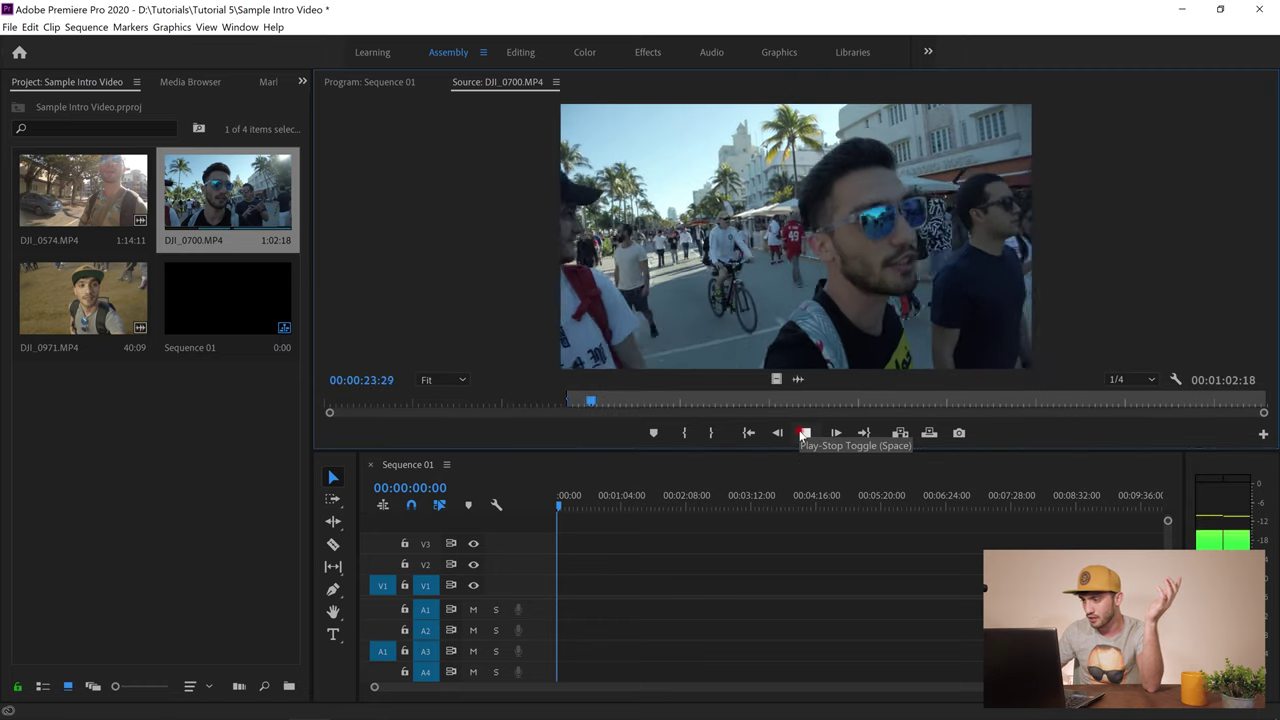
left_click(804, 433)
left_click(706, 433)
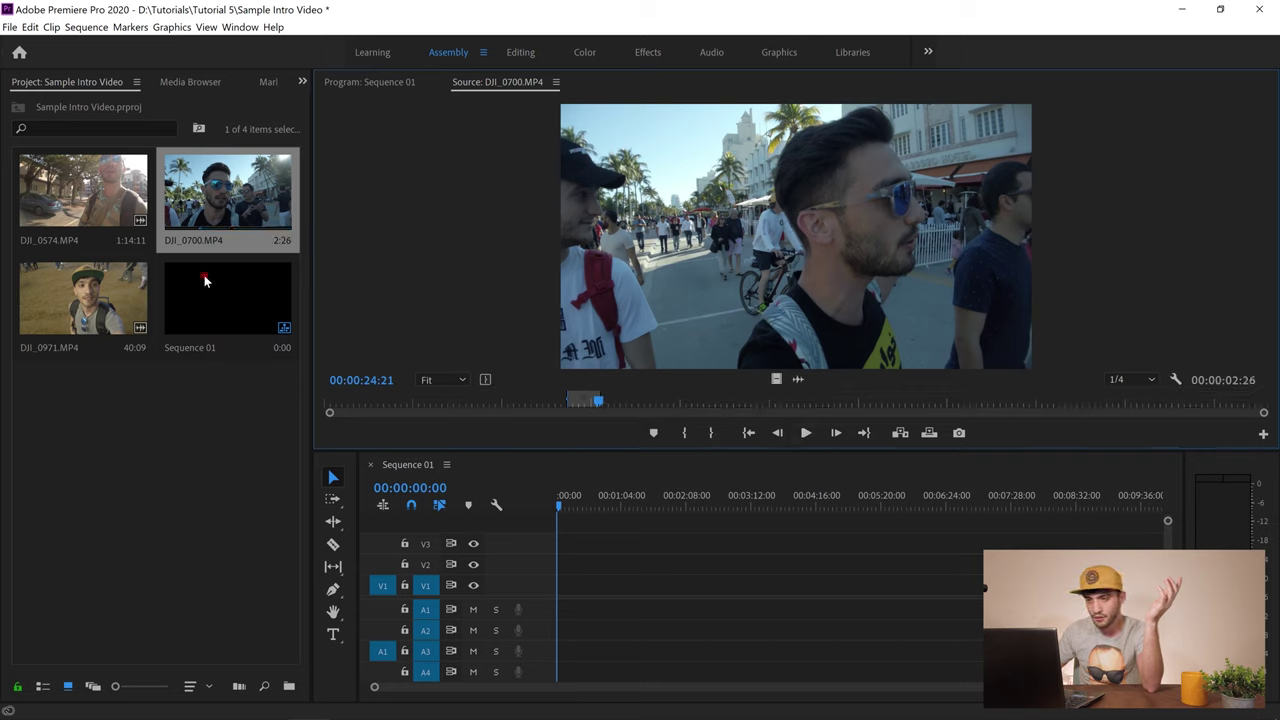
Place the marked DJI_0700.MP4 excerpt at the start of video track V1 in the sequence
left_click_drag(205, 192, 556, 590)
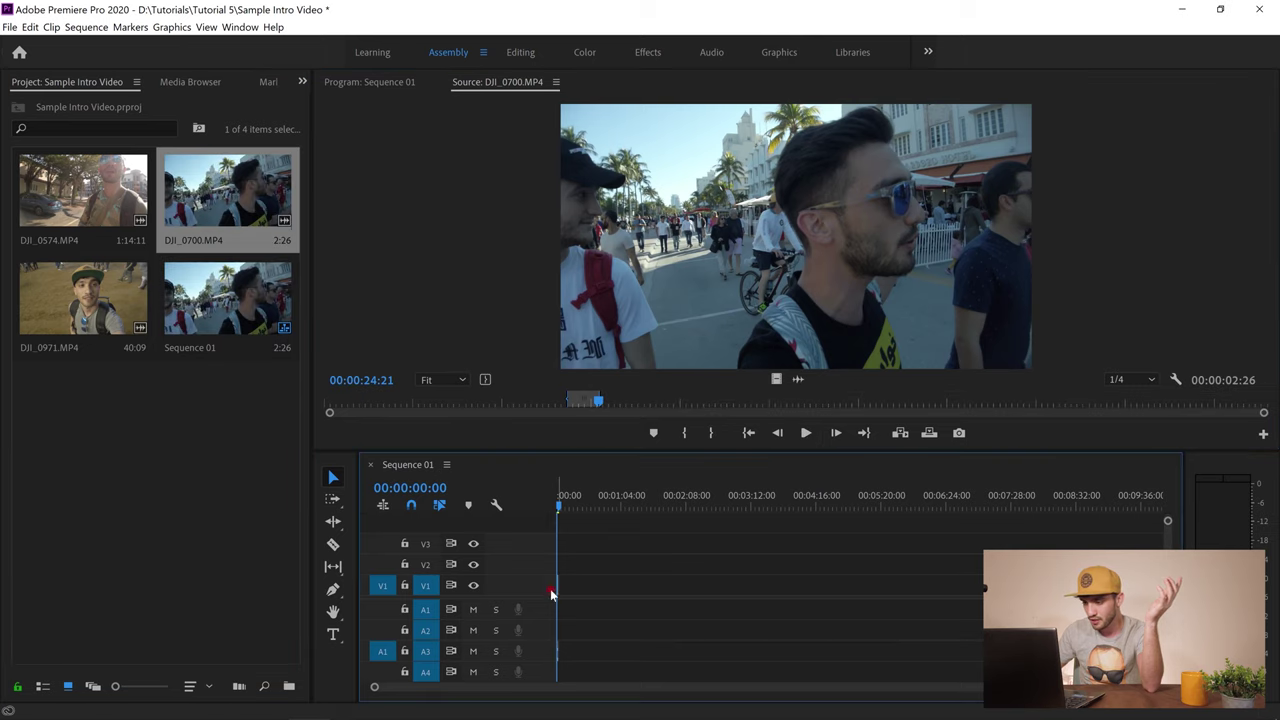
scroll(889, 686, "up", 10)
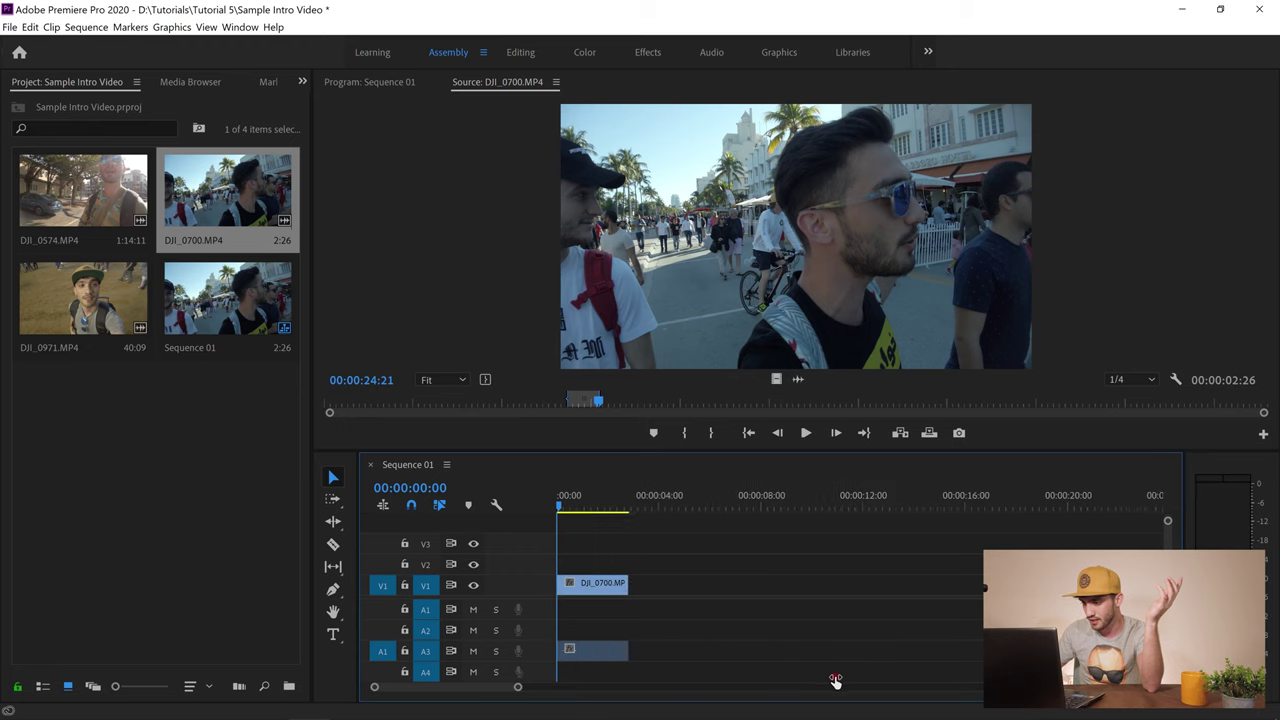
scroll(835, 680, "up", 2)
Mark DJI_0574.MP4 from 00:00:32:16 to 00:00:35:03 and append the excerpt directly after the first clip on V1
double_click(75, 175)
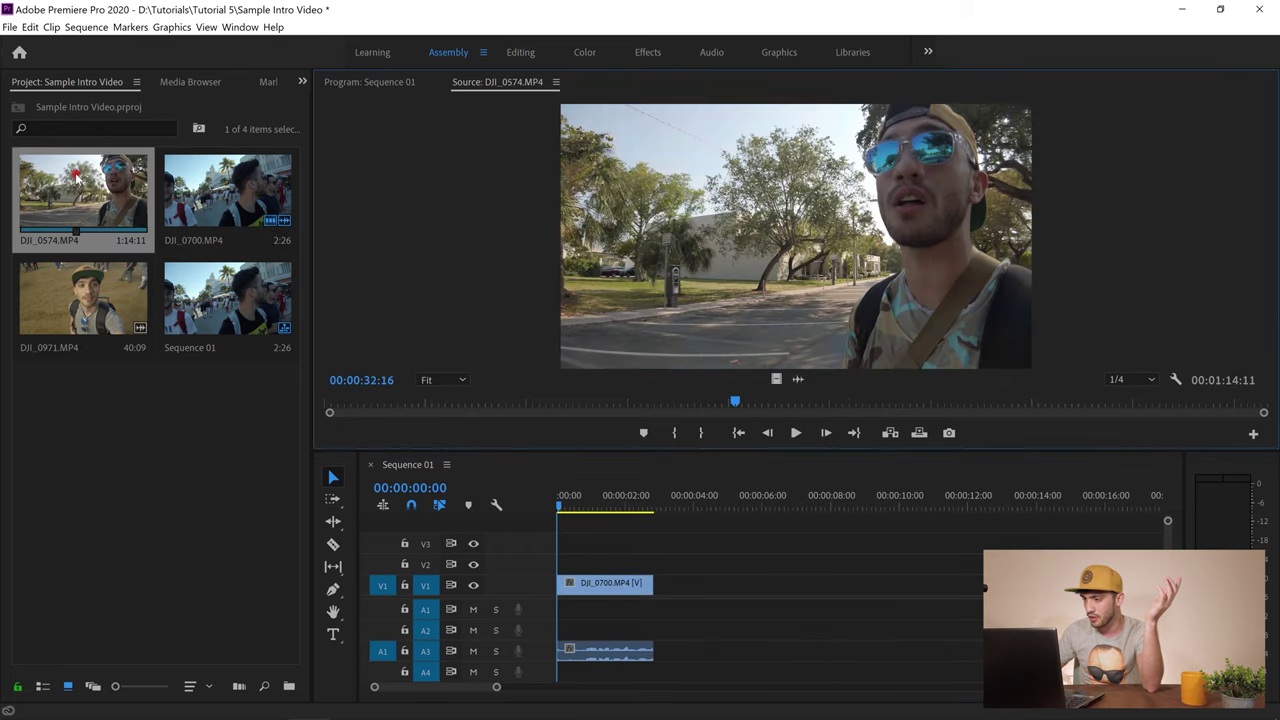
left_click(671, 433)
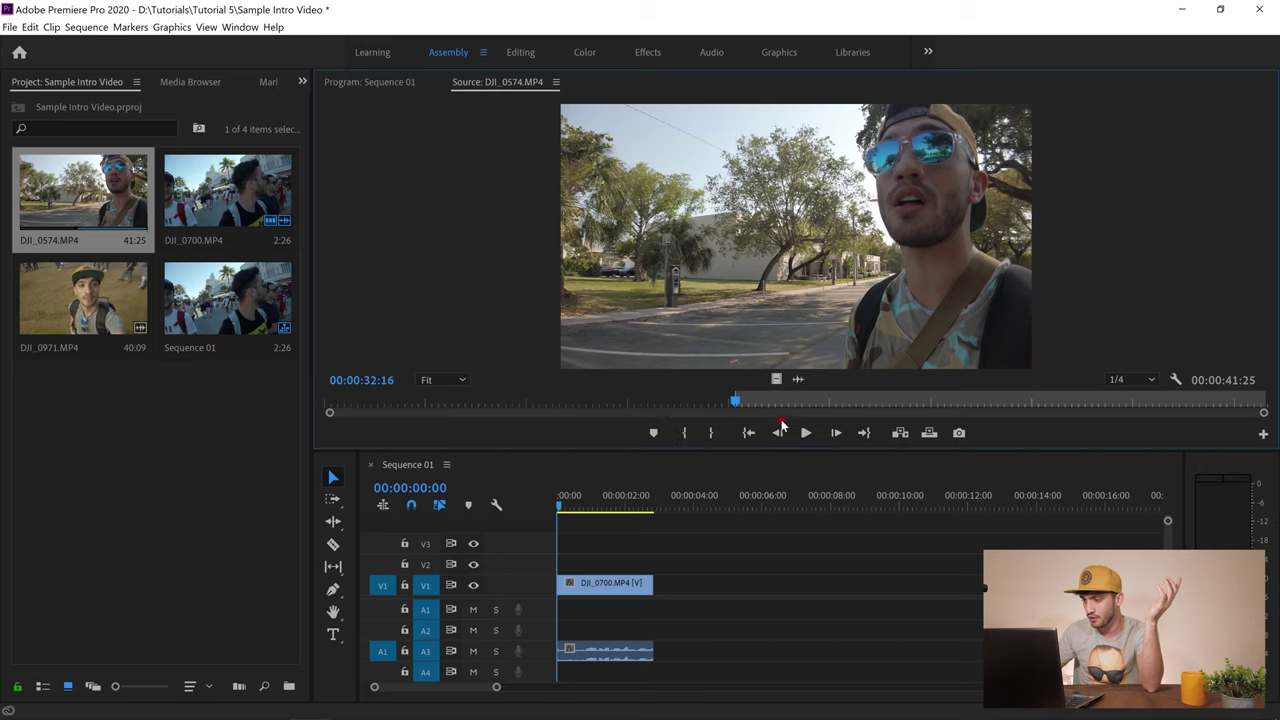
left_click(806, 433)
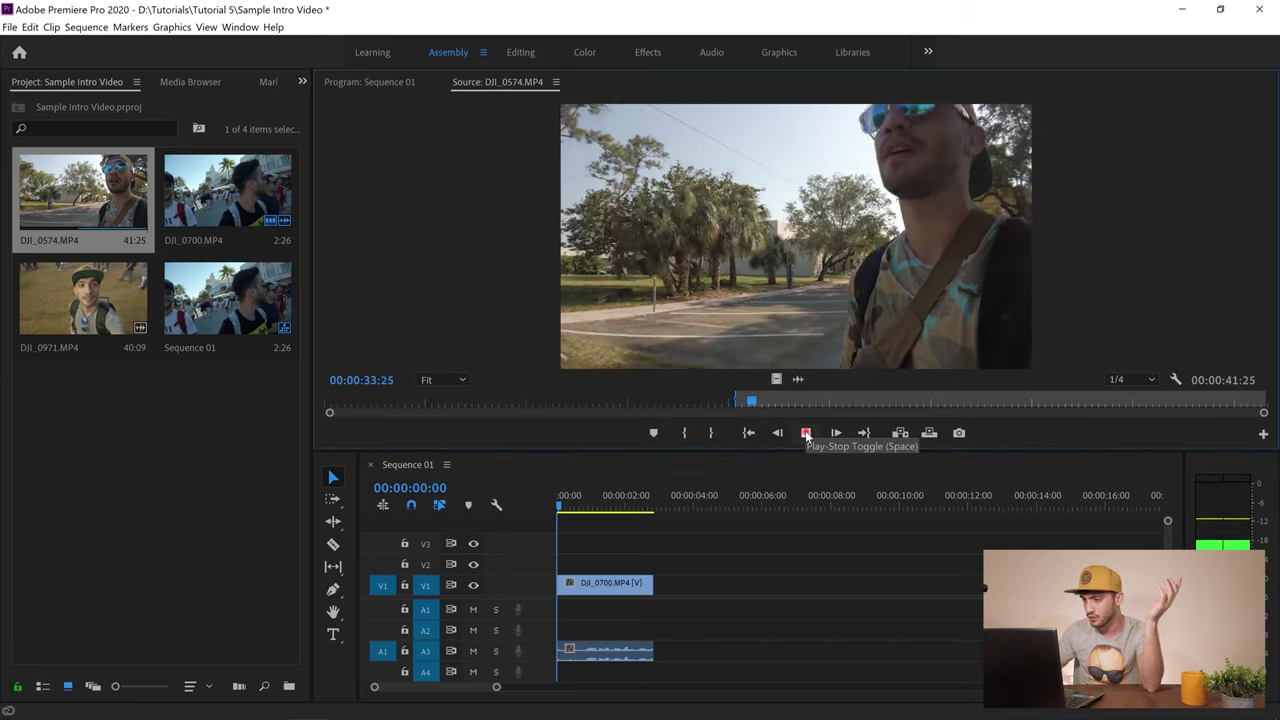
left_click(806, 433)
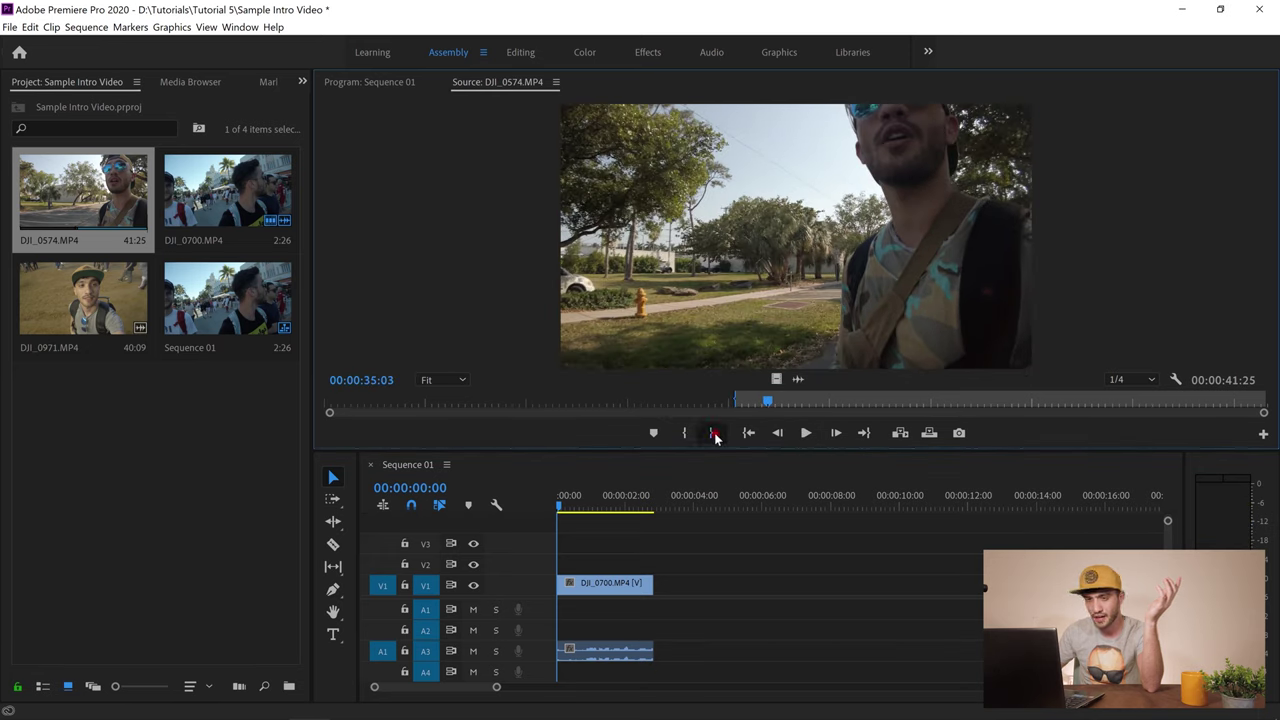
left_click(711, 433)
left_click_drag(20, 152, 662, 584)
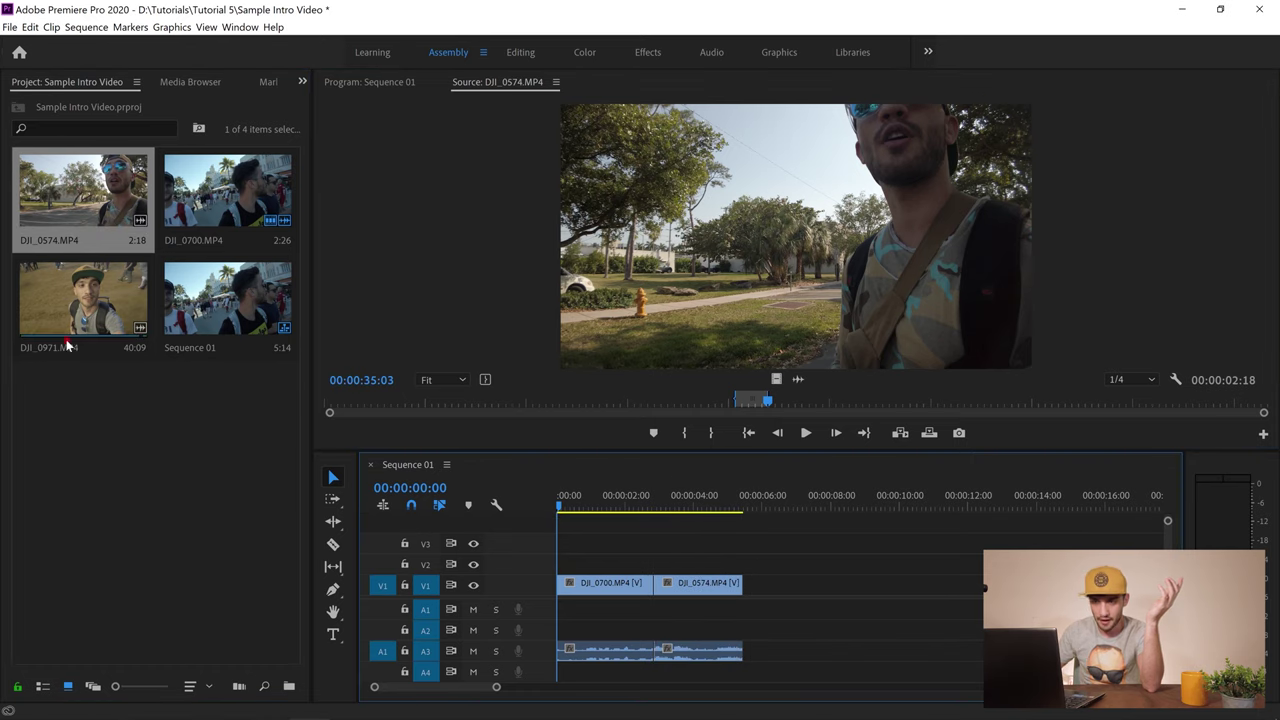
Mark a 00:00:02:23 excerpt of DJI_0971.MP4 ending at 00:00:14:03 and append it after the second clip on V1
double_click(84, 303)
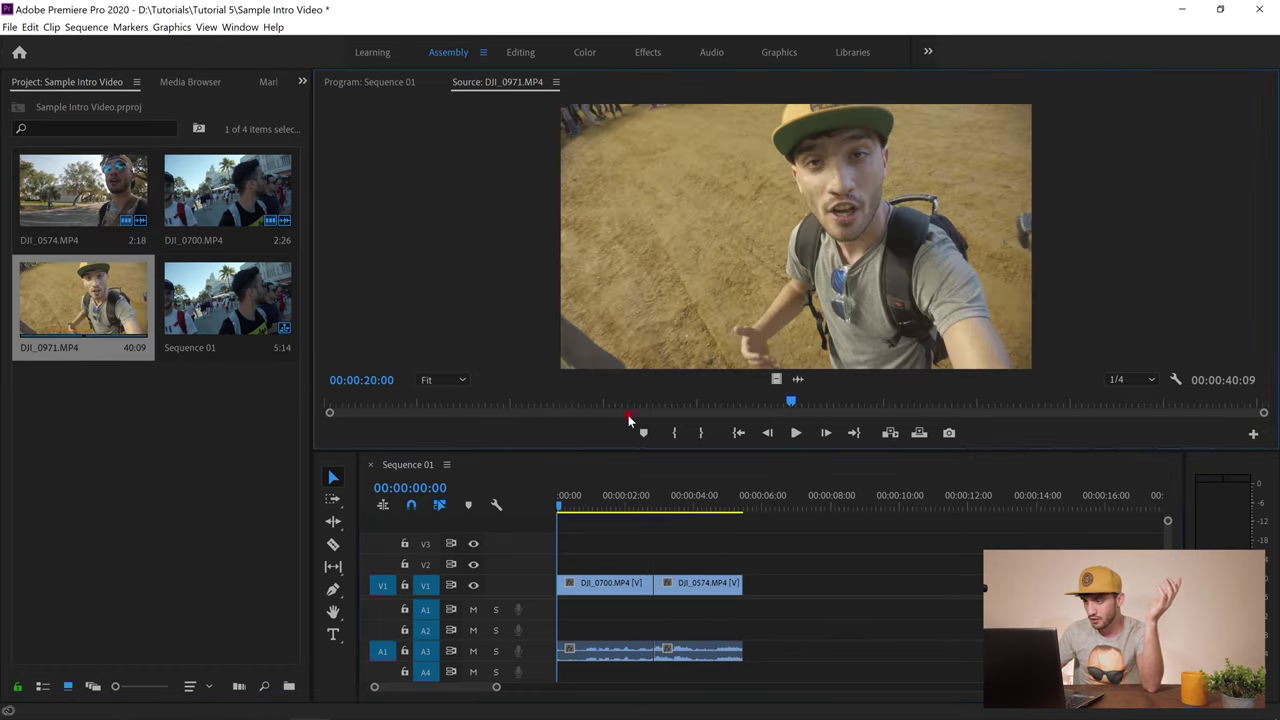
left_click(677, 433)
left_click(806, 433)
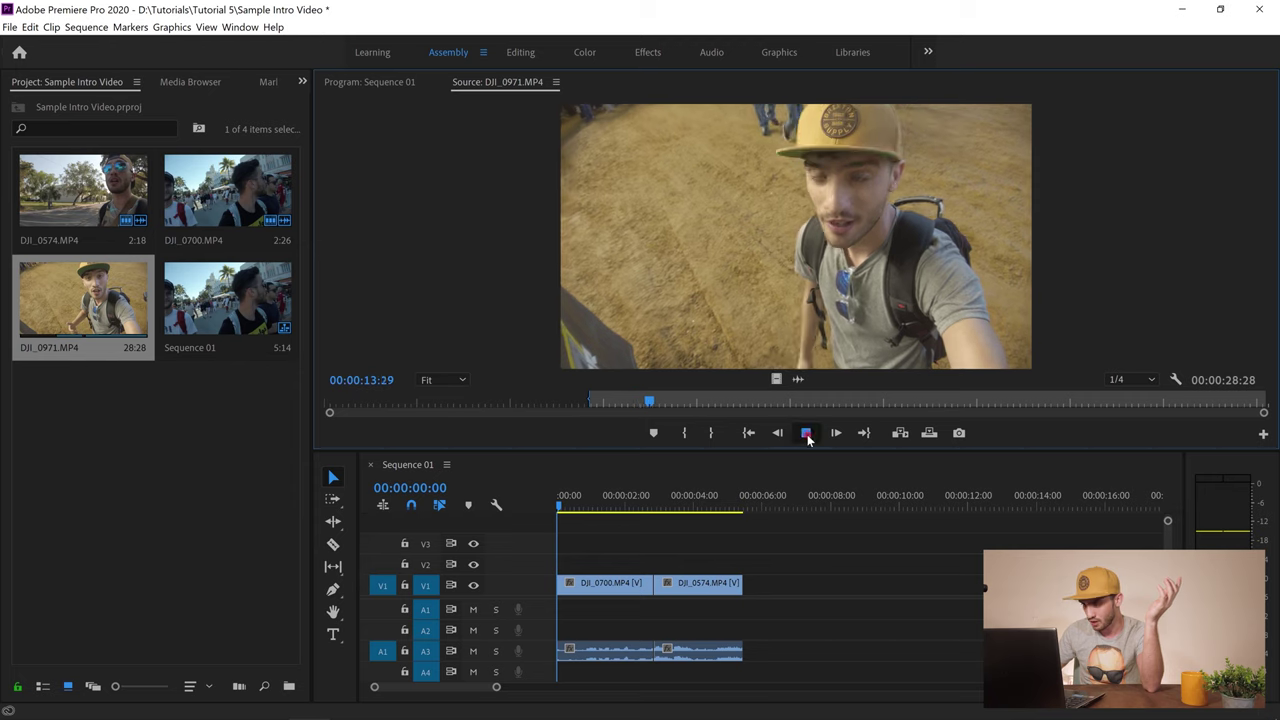
left_click(806, 433)
left_click(711, 433)
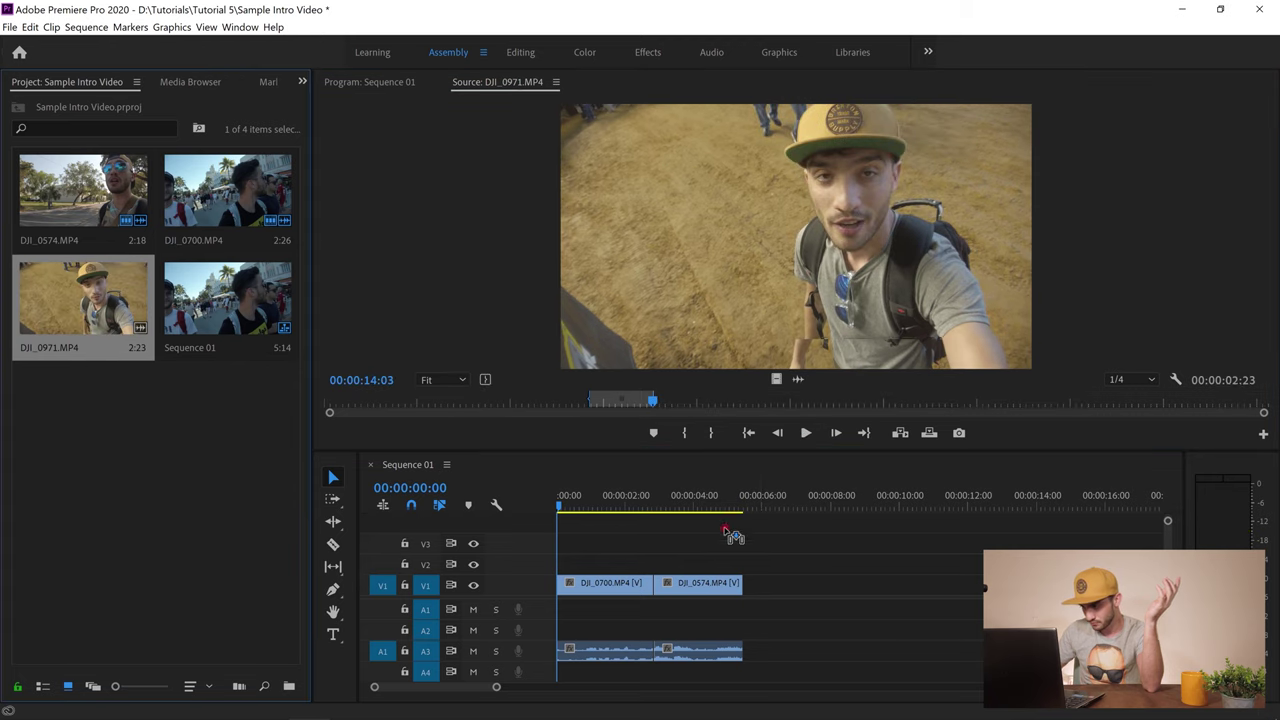
left_click_drag(725, 530, 740, 578)
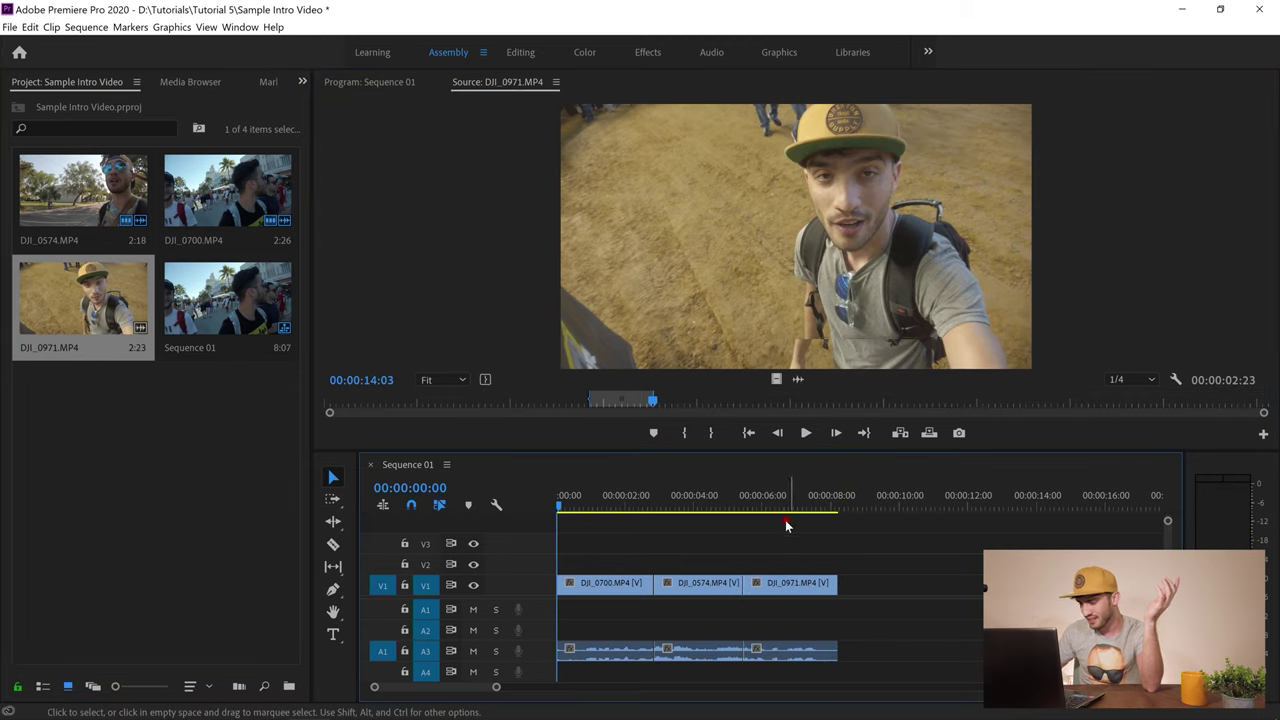
Copy all three timeline clips with their audio and paste them at 00:00:08:28 in the sequence
left_click_drag(788, 556, 618, 588)
right_click(618, 588)
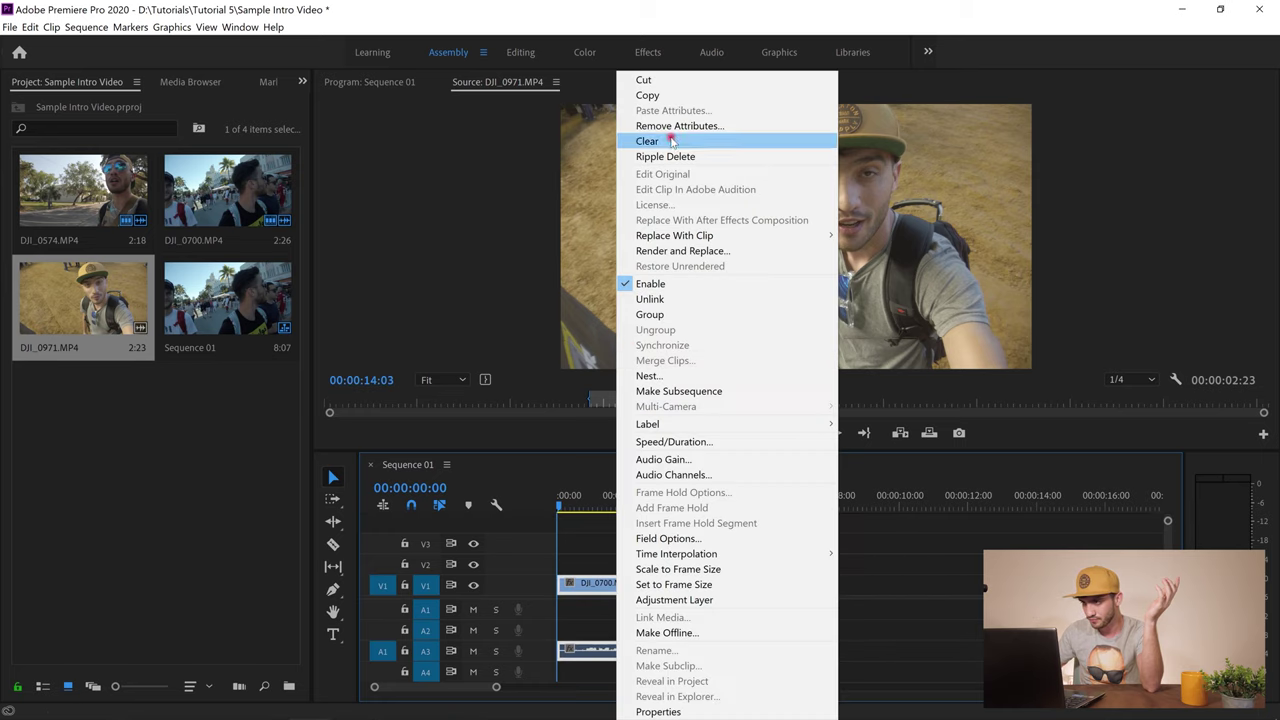
left_click(705, 96)
left_click(862, 497)
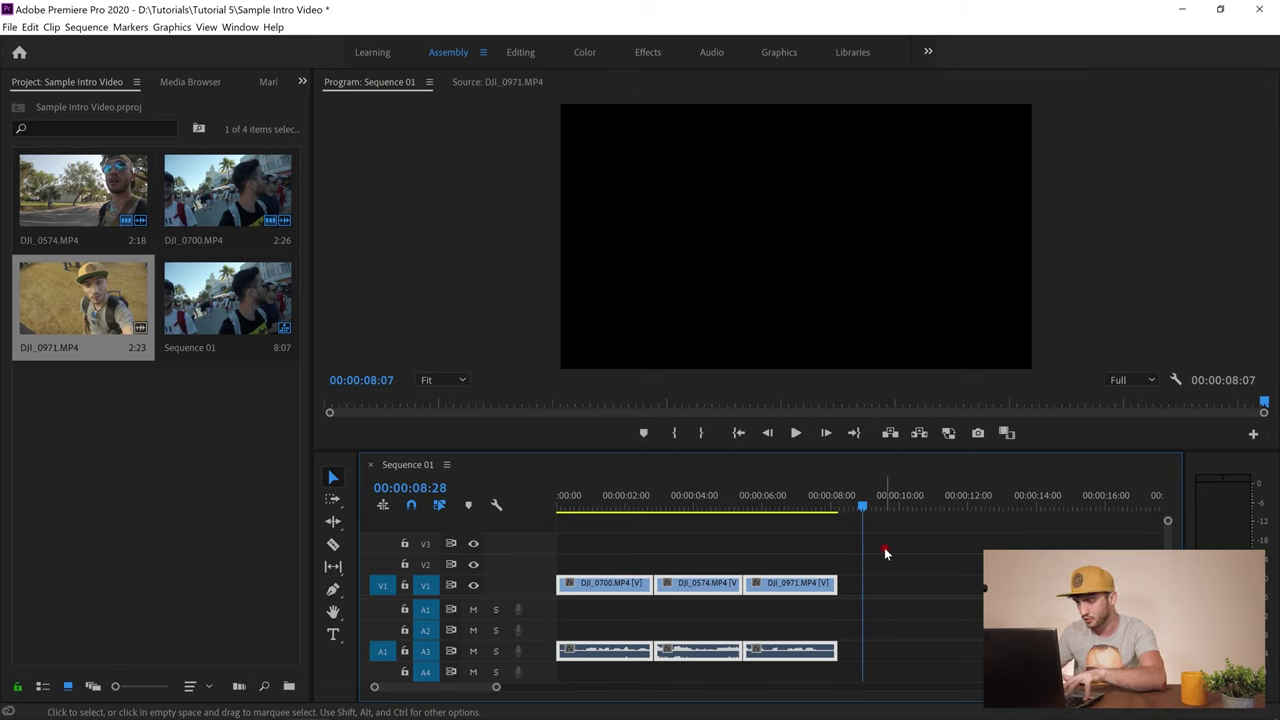
key("ctrl+v")
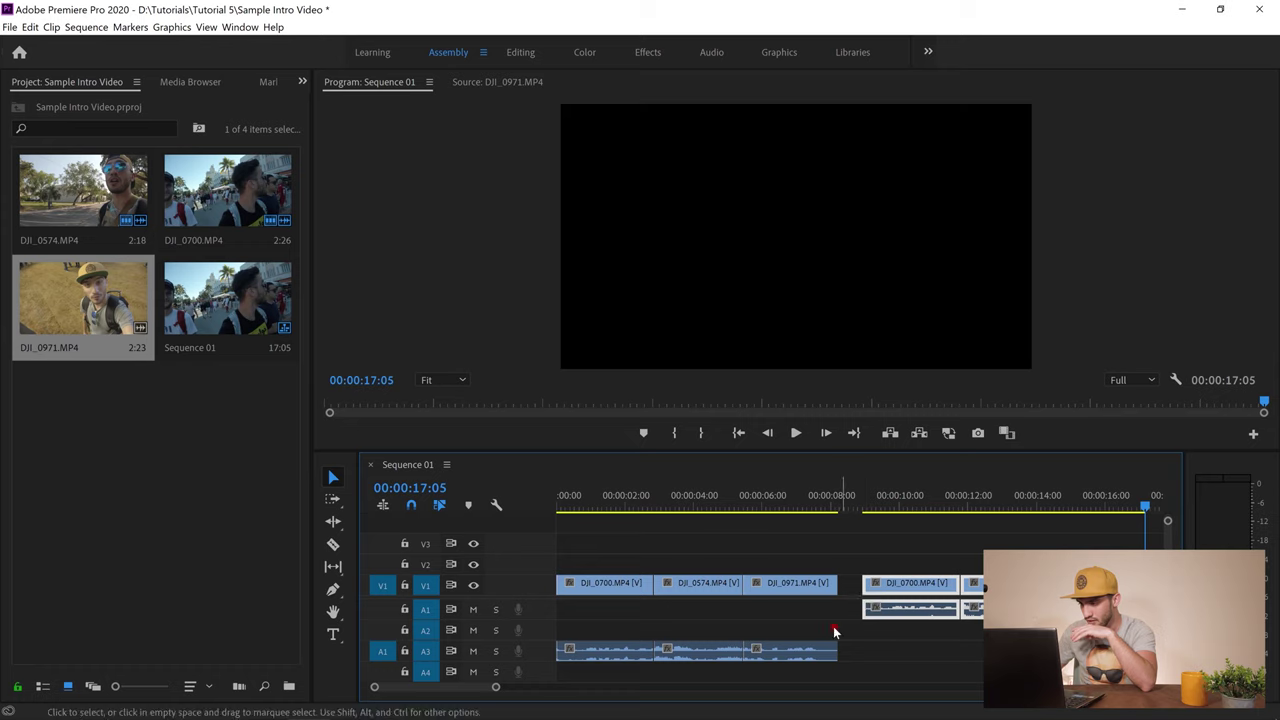
Move the first three clips' audio from track A3 to A1 and delete the gap before the pasted clips
left_click_drag(852, 636, 505, 671)
left_click(793, 651)
left_click_drag(793, 628, 795, 609)
left_click(851, 583)
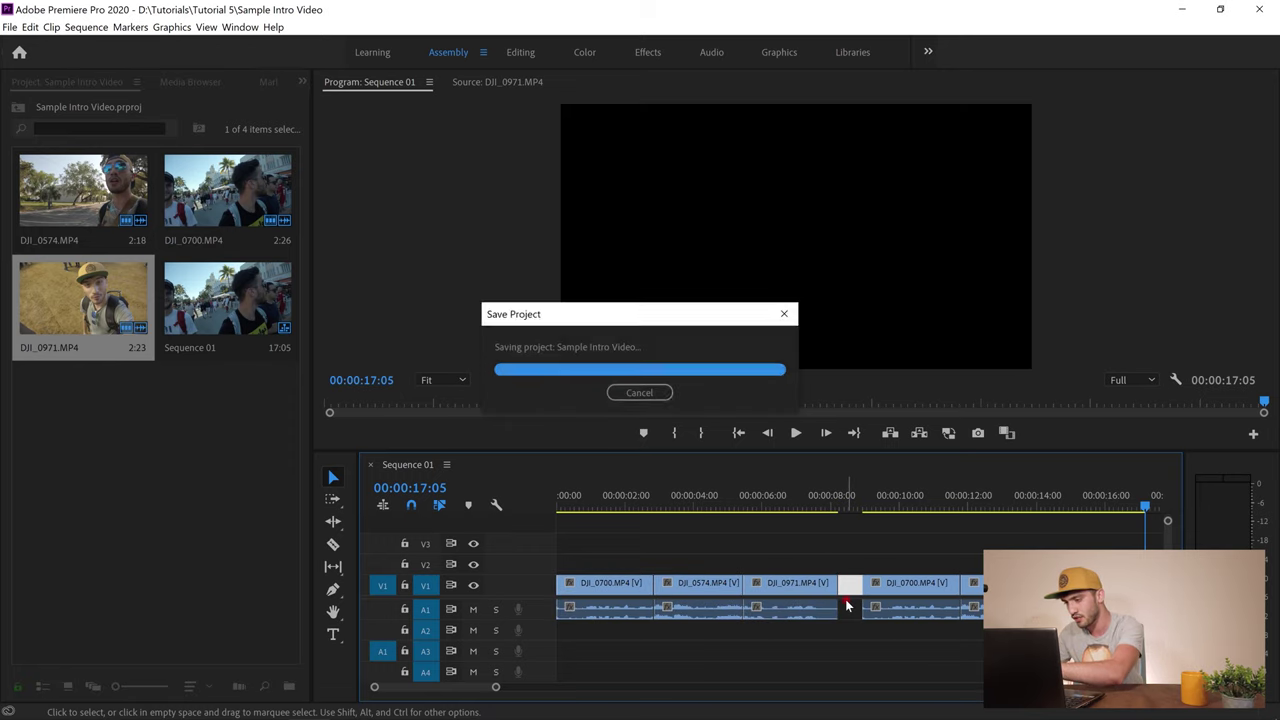
key("Delete")
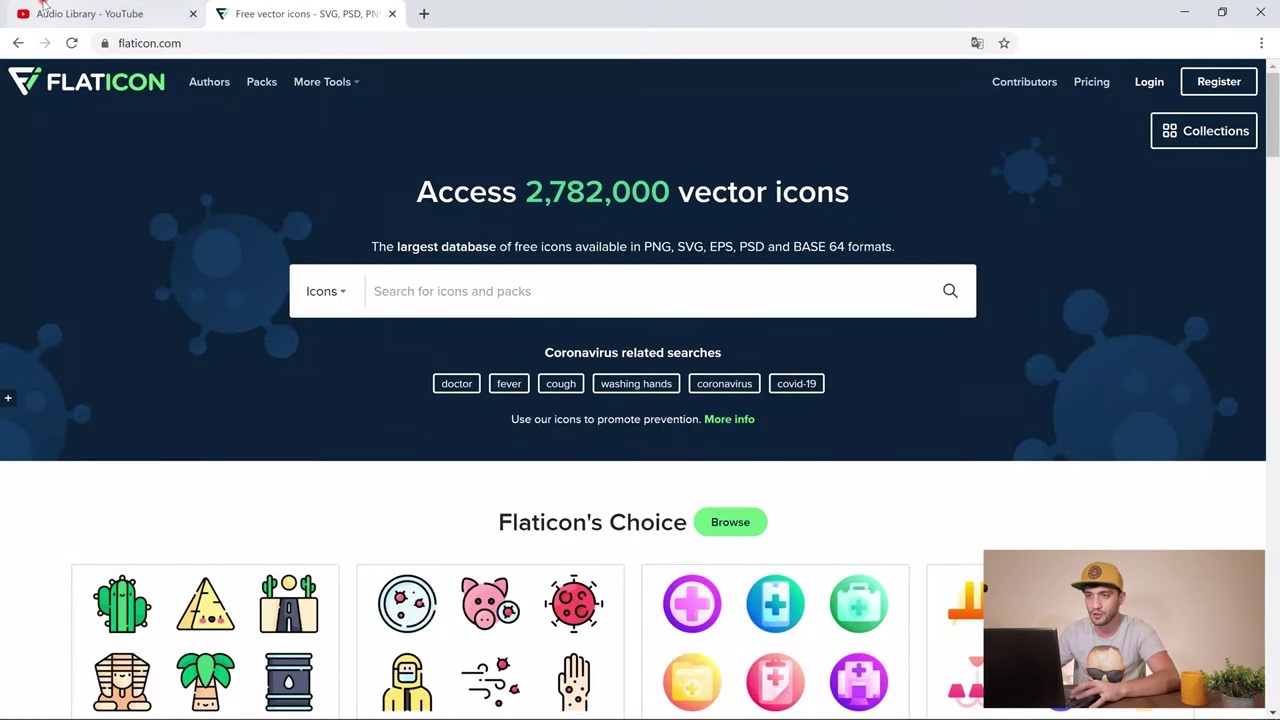
Search the YouTube Audio Library's free music for "hindsight" and download the track Hindsight
left_click(90, 13)
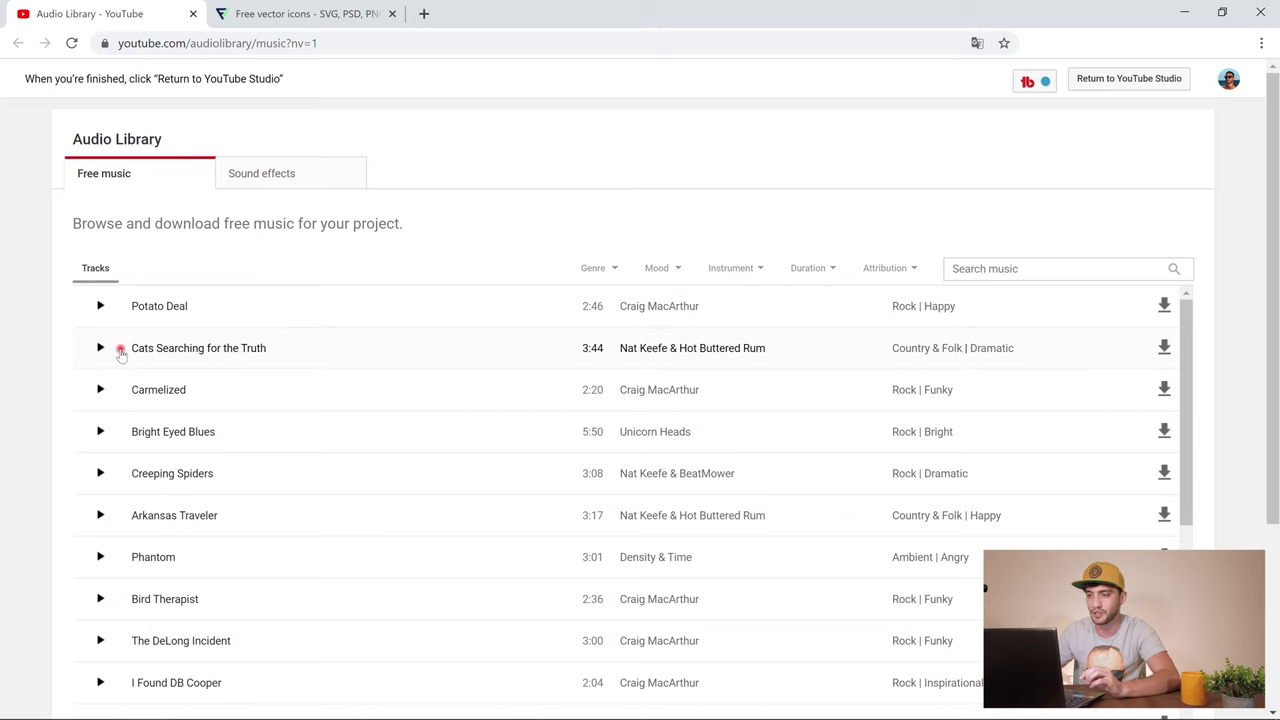
left_click(987, 269)
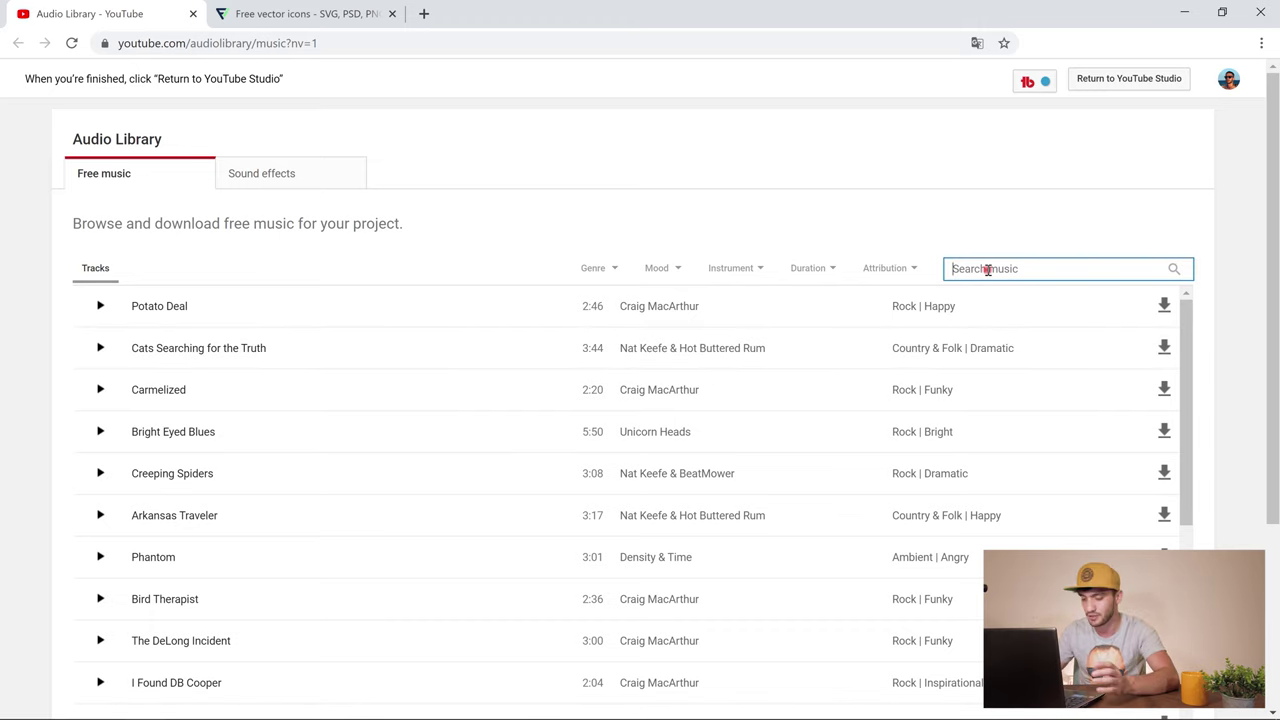
type("h")
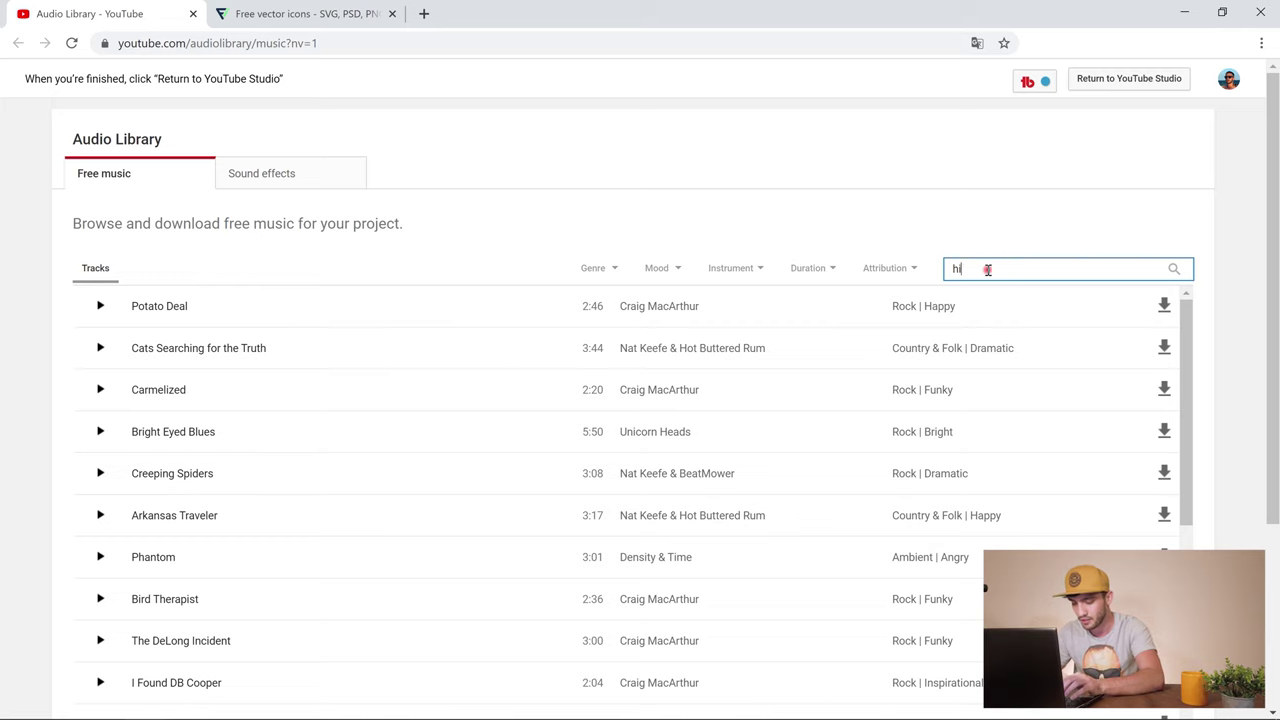
type("indsight")
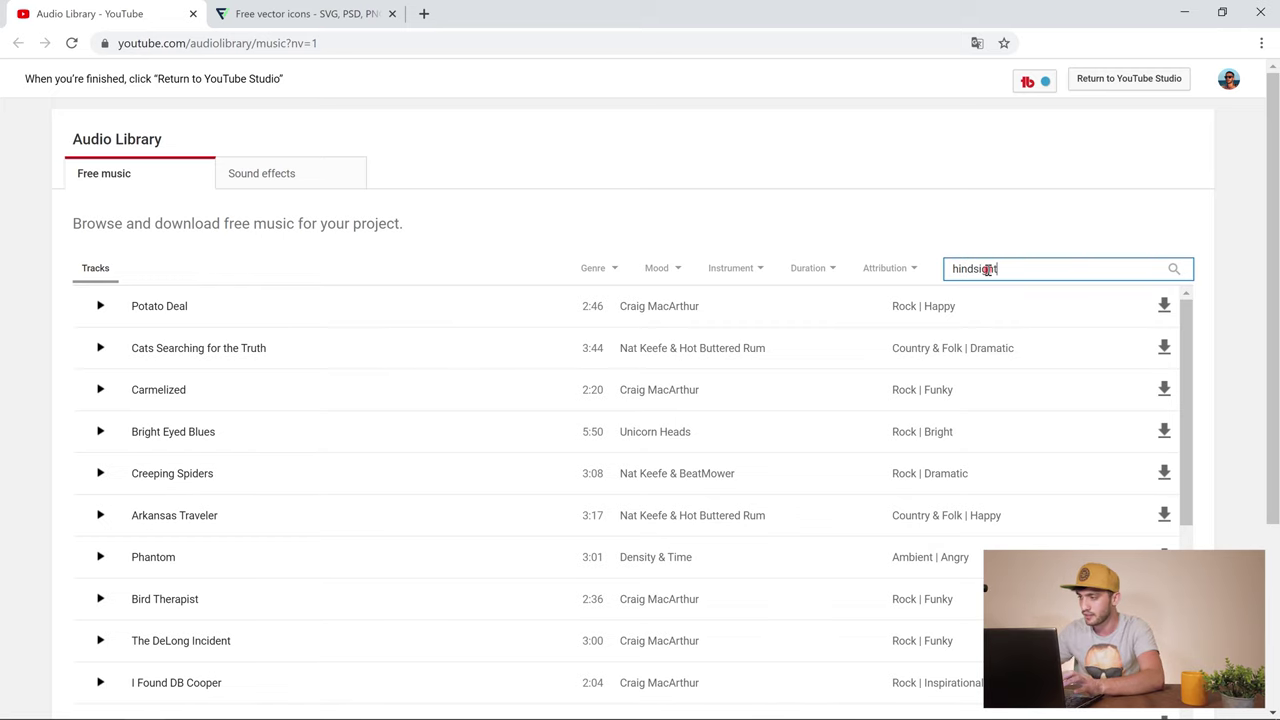
key("Return")
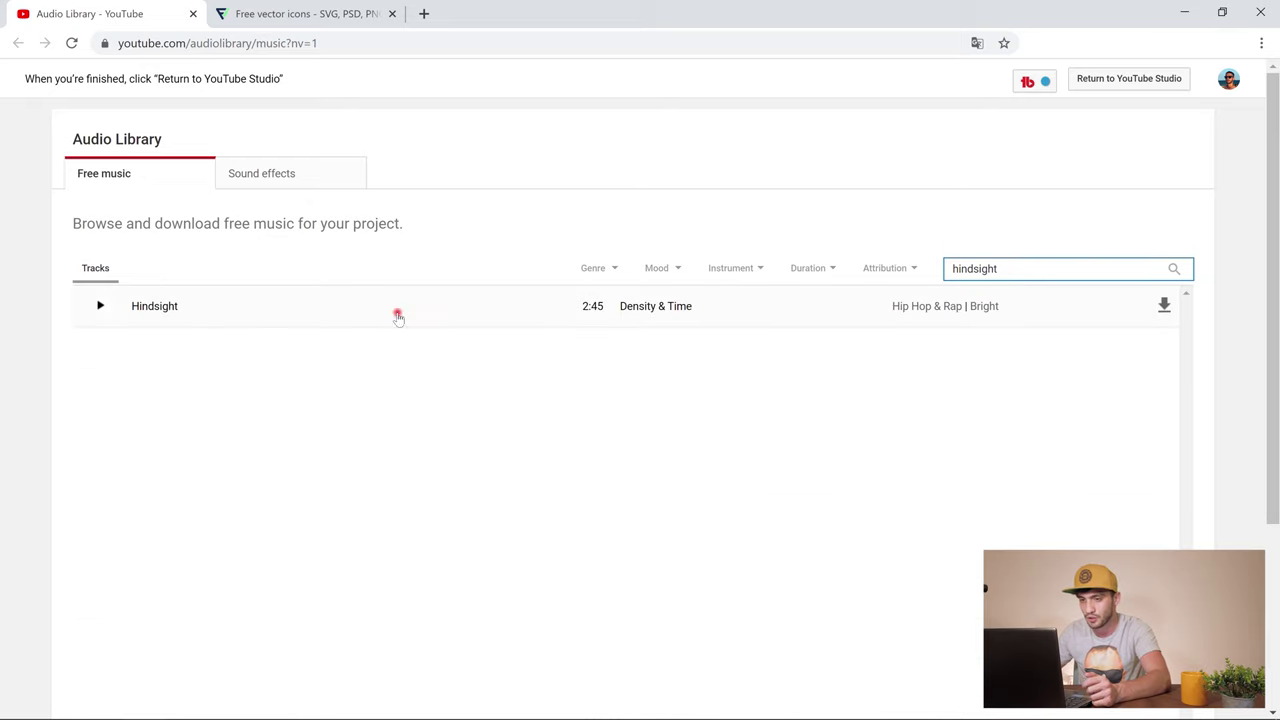
left_click(1162, 307)
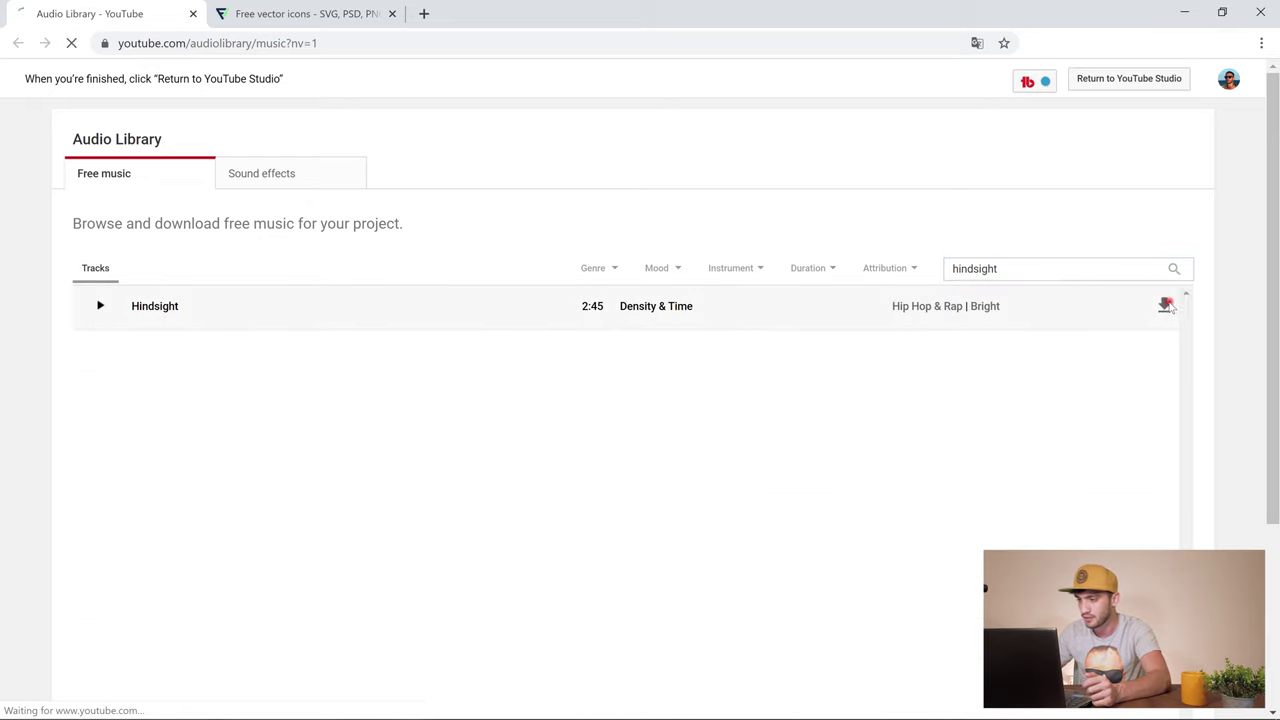
left_click(660, 443)
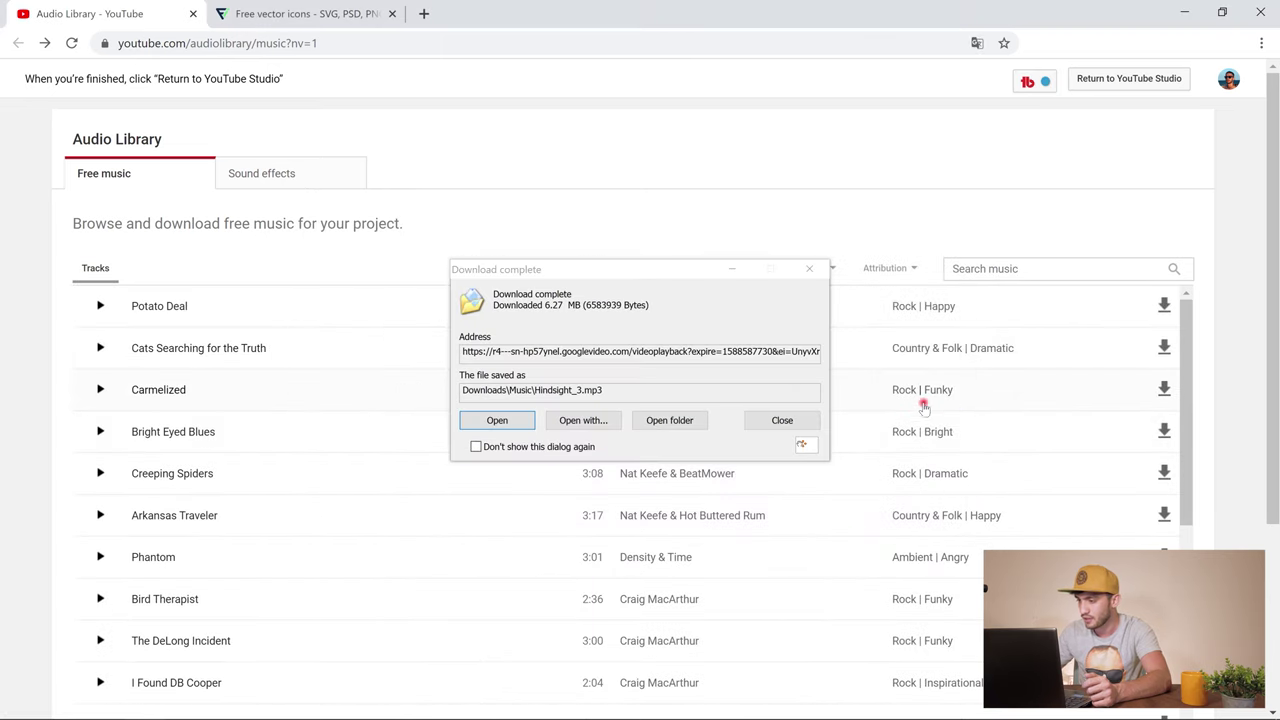
Switch to Premiere Pro, place Hindsight_3.mp3 on track A3 from the start of the sequence, and play back the opening seconds
mouse_move(500, 716)
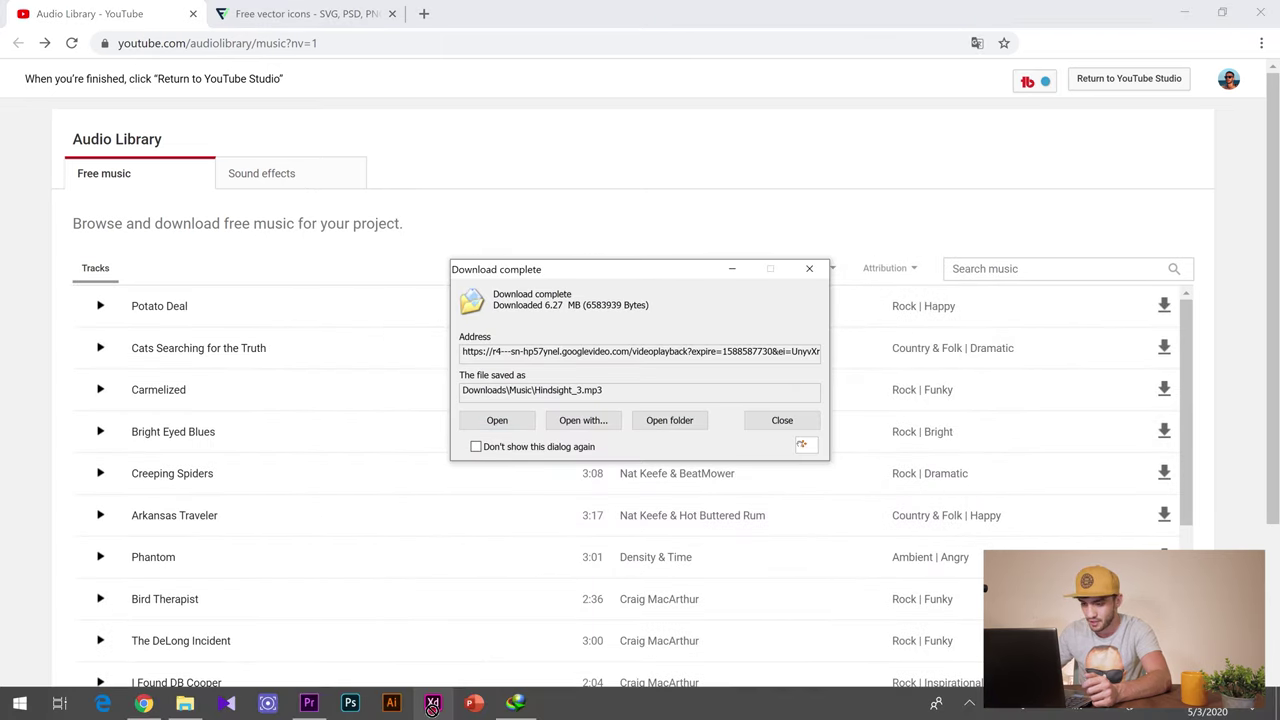
left_click(309, 703)
left_click_drag(315, 712, 563, 651)
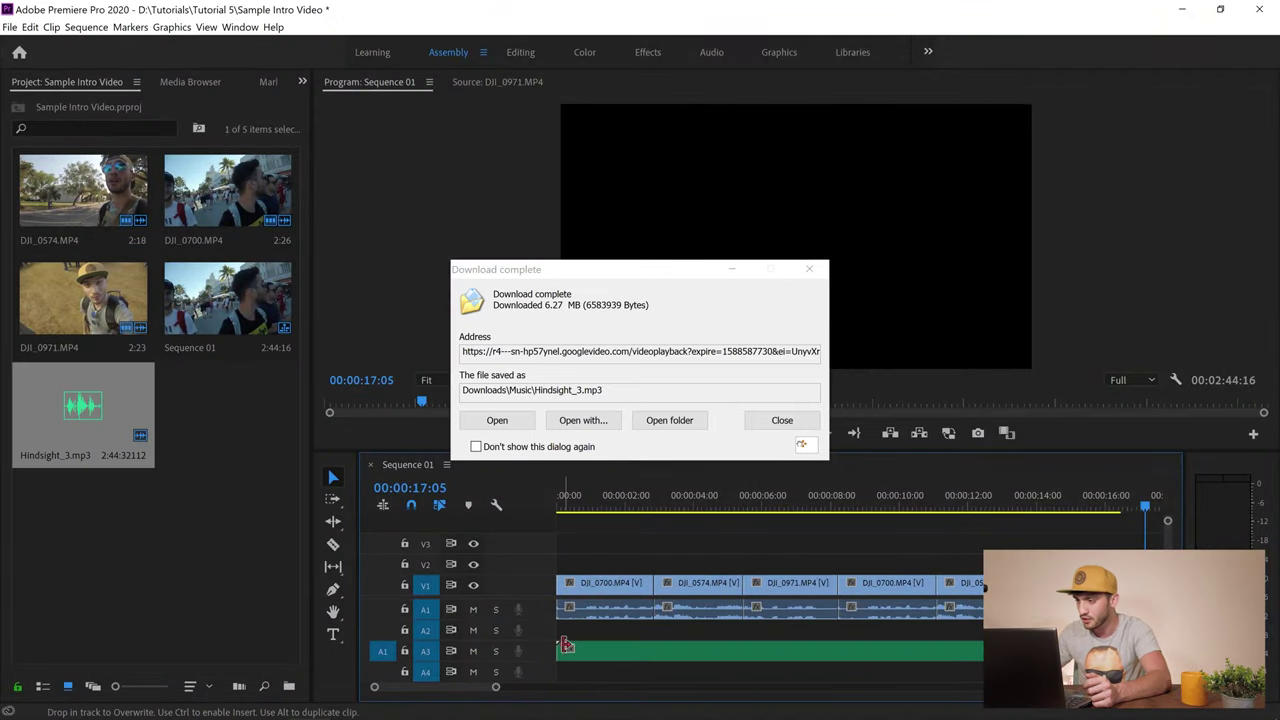
left_click(810, 270)
right_click(201, 405)
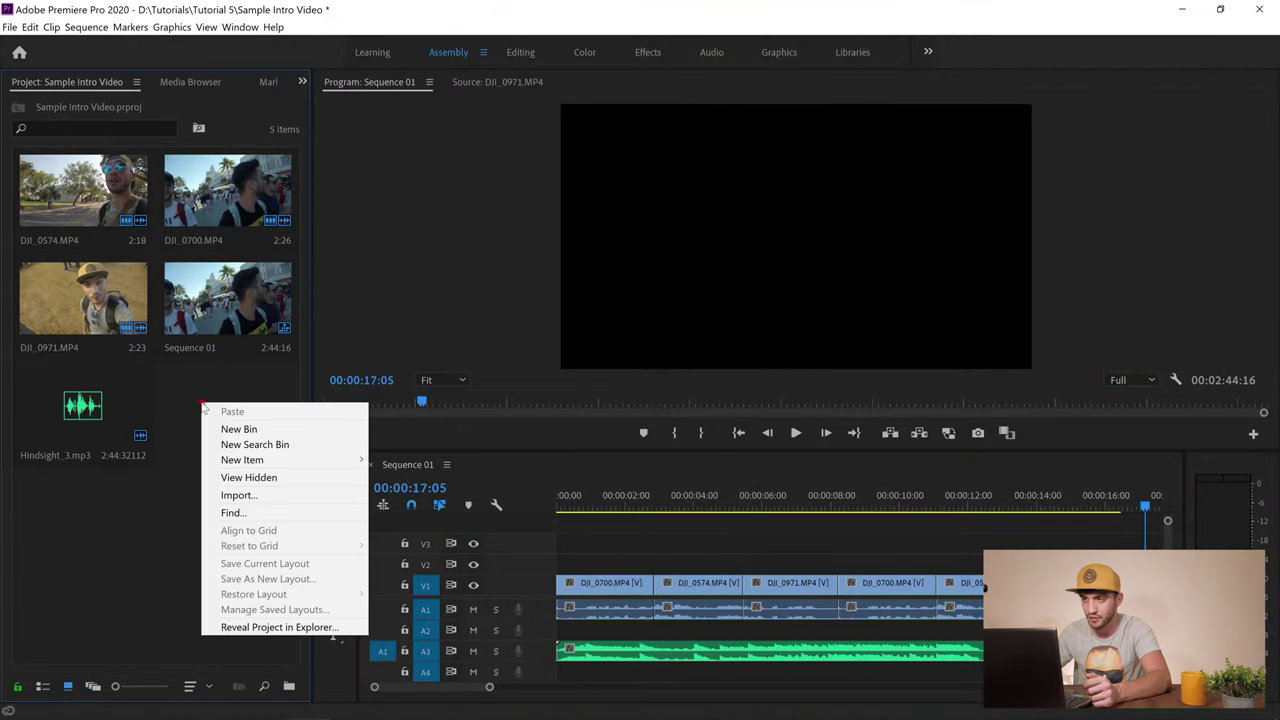
left_click(114, 553)
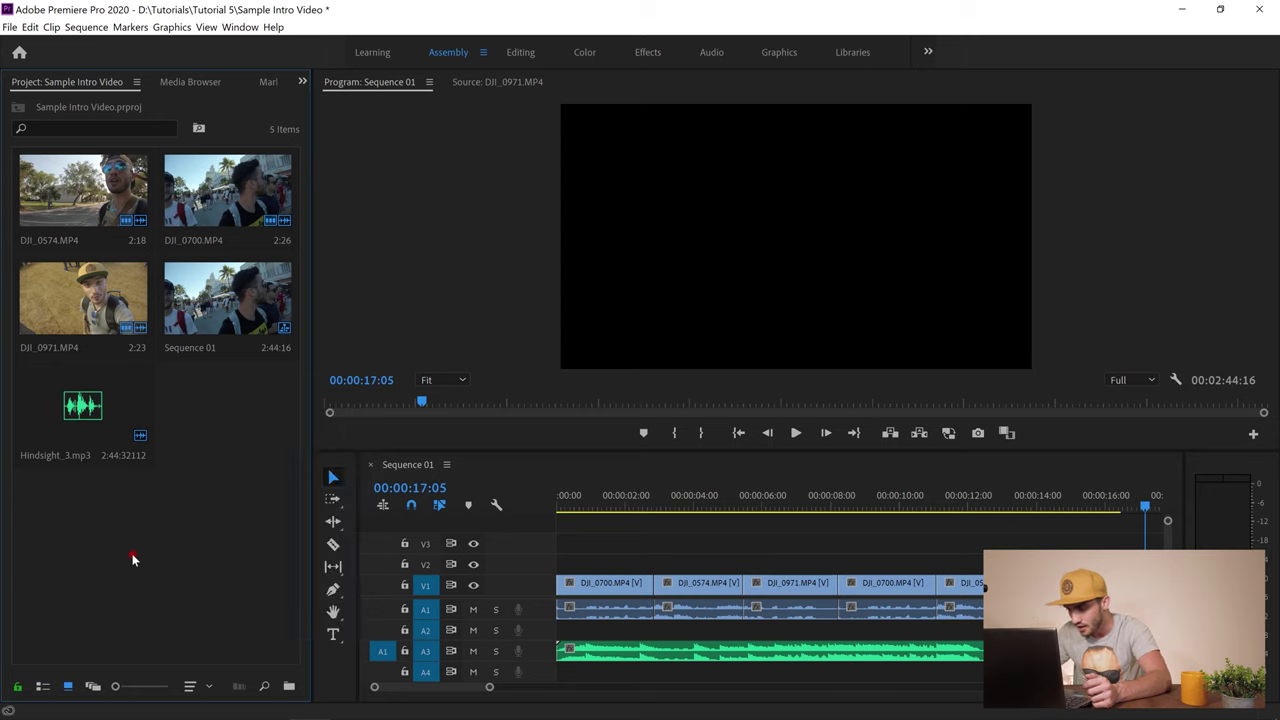
left_click(738, 433)
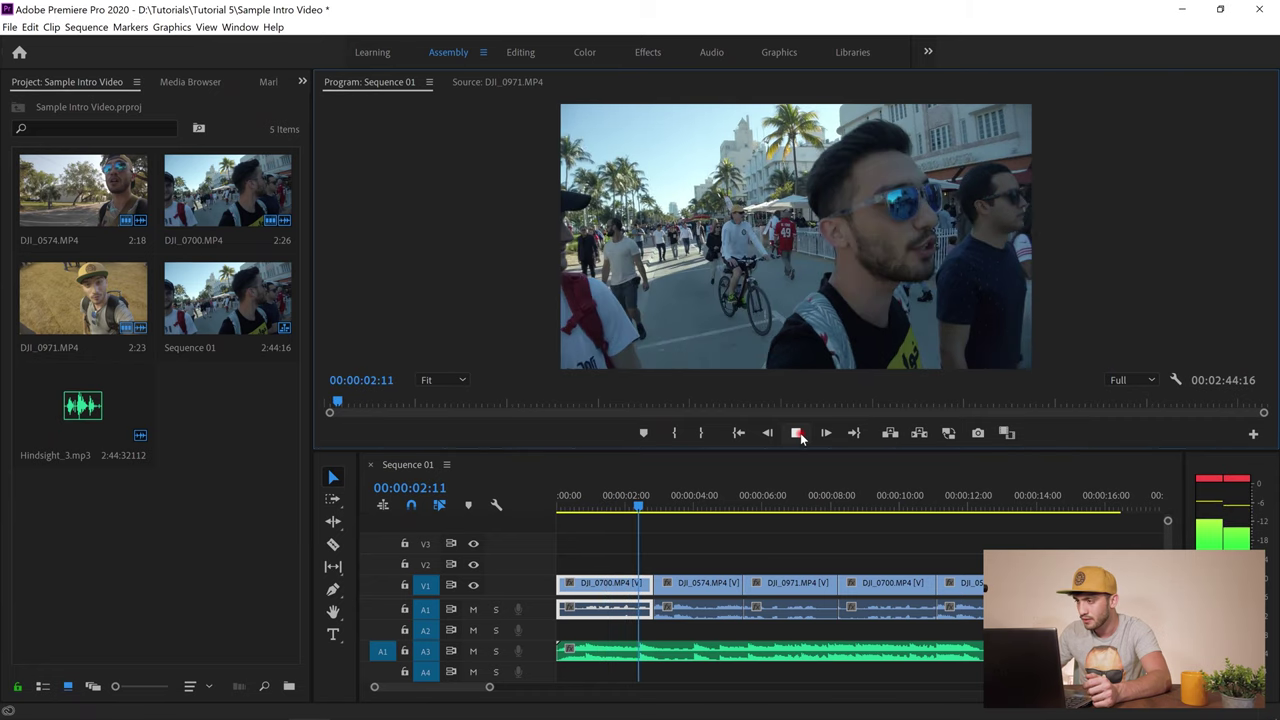
left_click(797, 433)
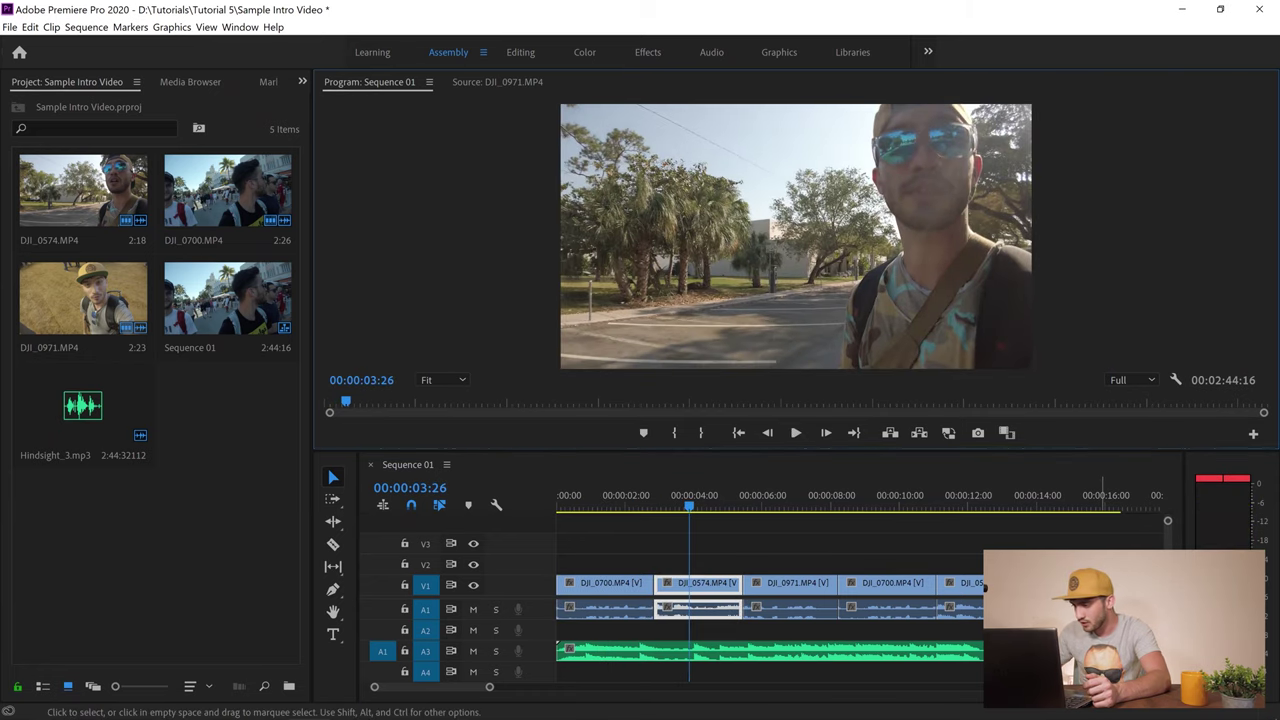
Unlink the audio of all vlog clips and delete it from track A1, saving the project in between
left_click_drag(980, 558, 561, 590)
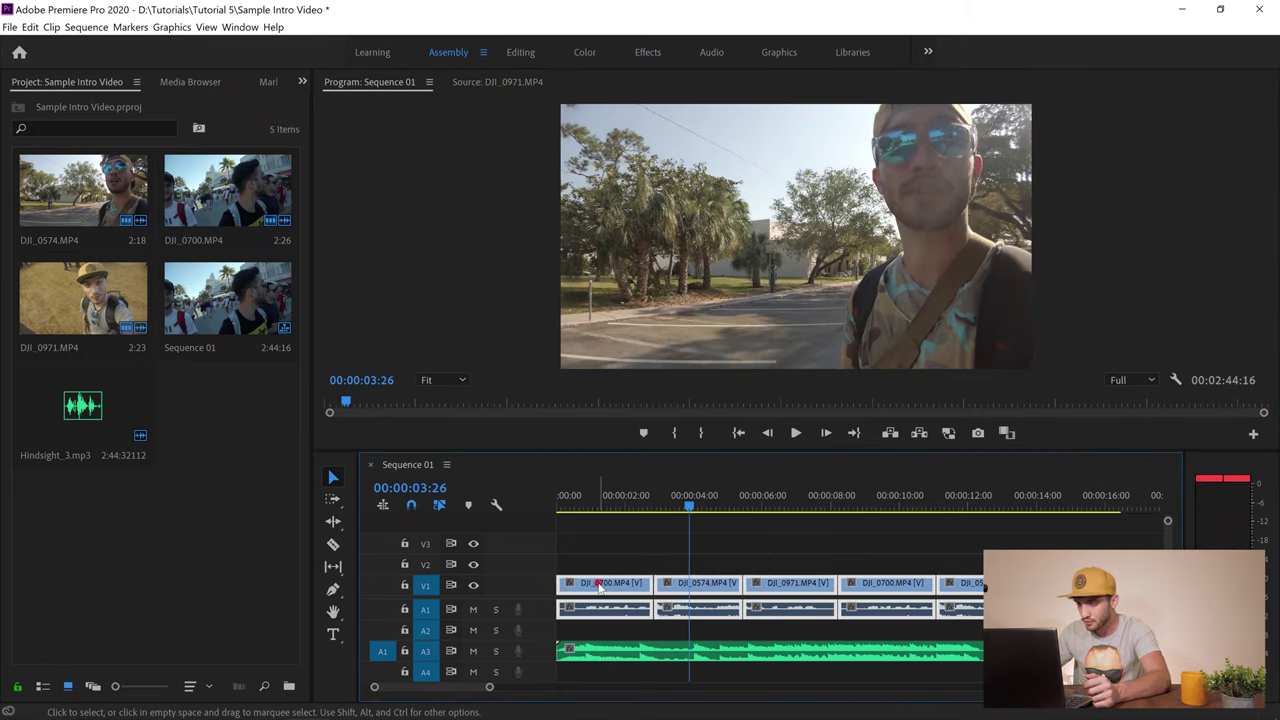
right_click(598, 586)
left_click(632, 289)
key("ctrl+s")
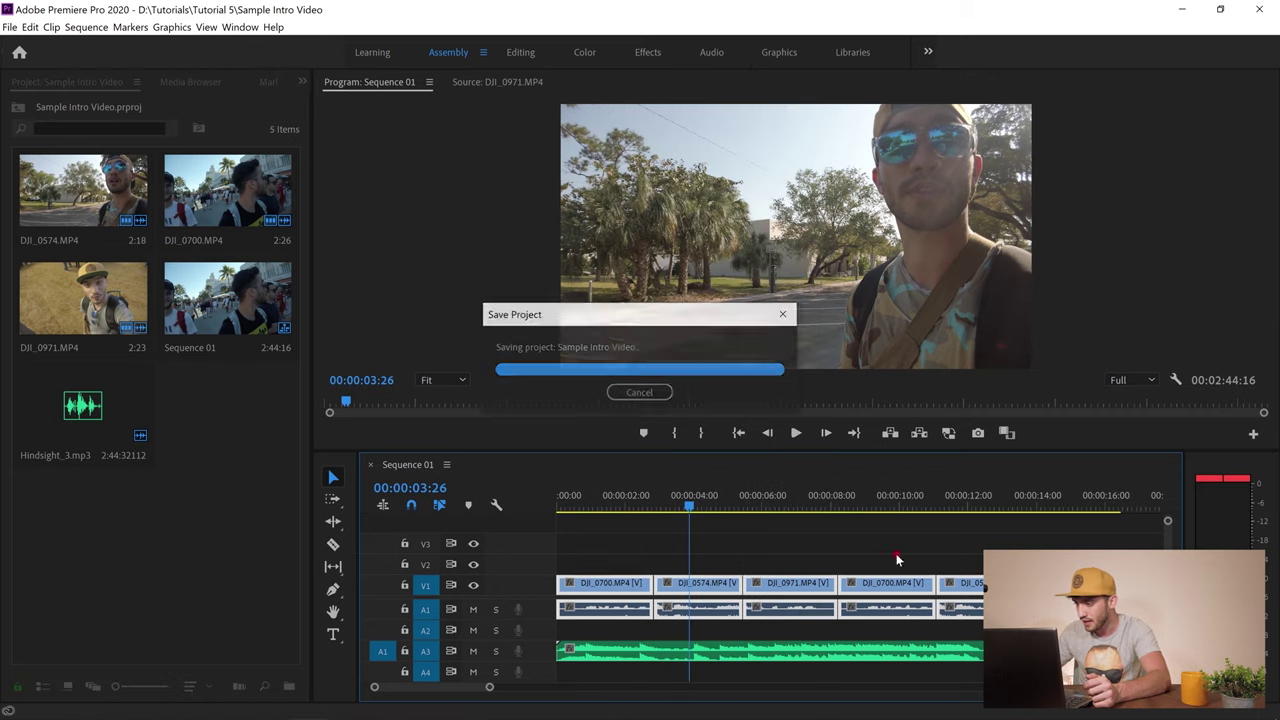
left_click_drag(985, 590, 560, 612)
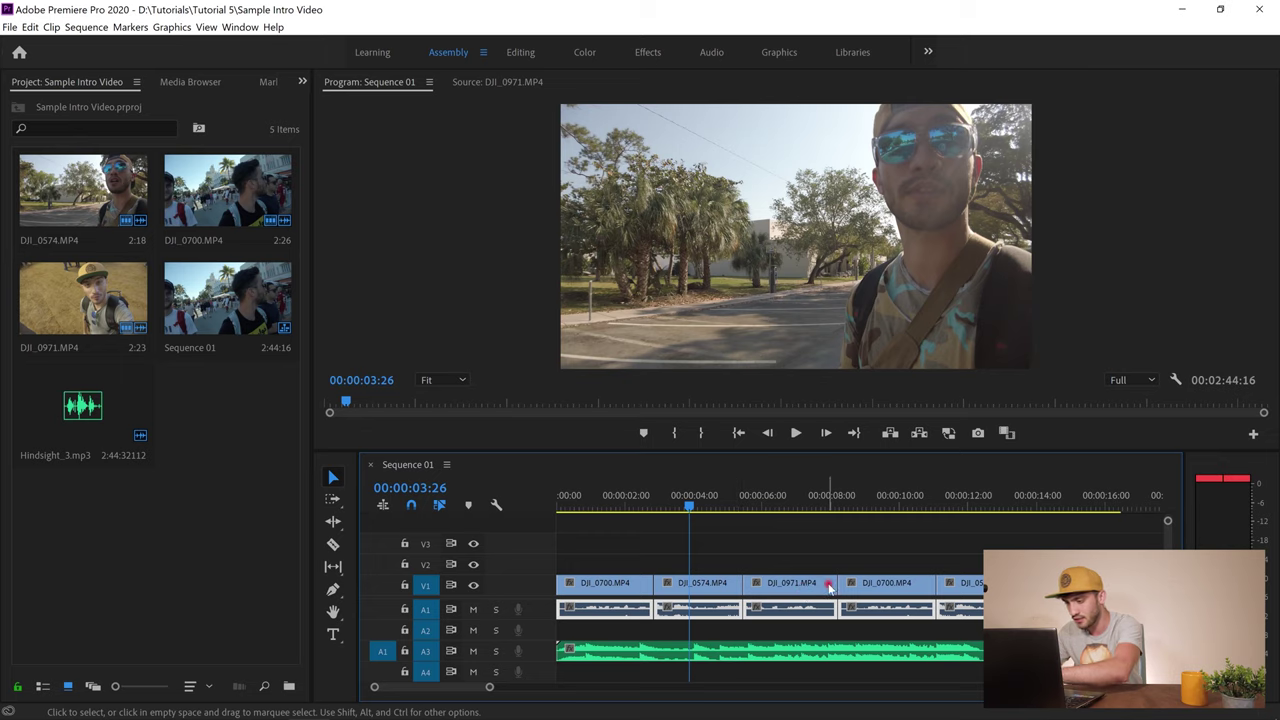
key("Delete")
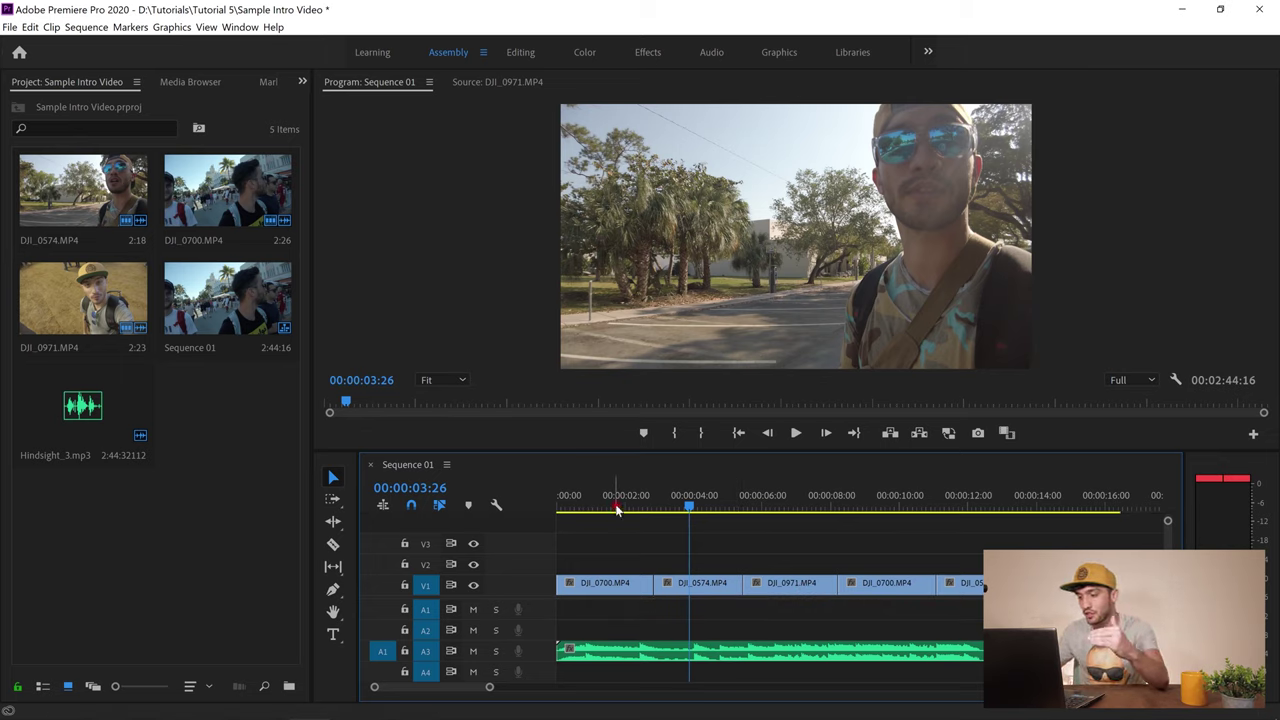
Switch to the Color workspace and set the first DJI_0700.MP4 clip's Basic Correction saturation to 0.0
left_click_drag(617, 492, 876, 494)
left_click(592, 587)
left_click_drag(882, 485, 593, 494)
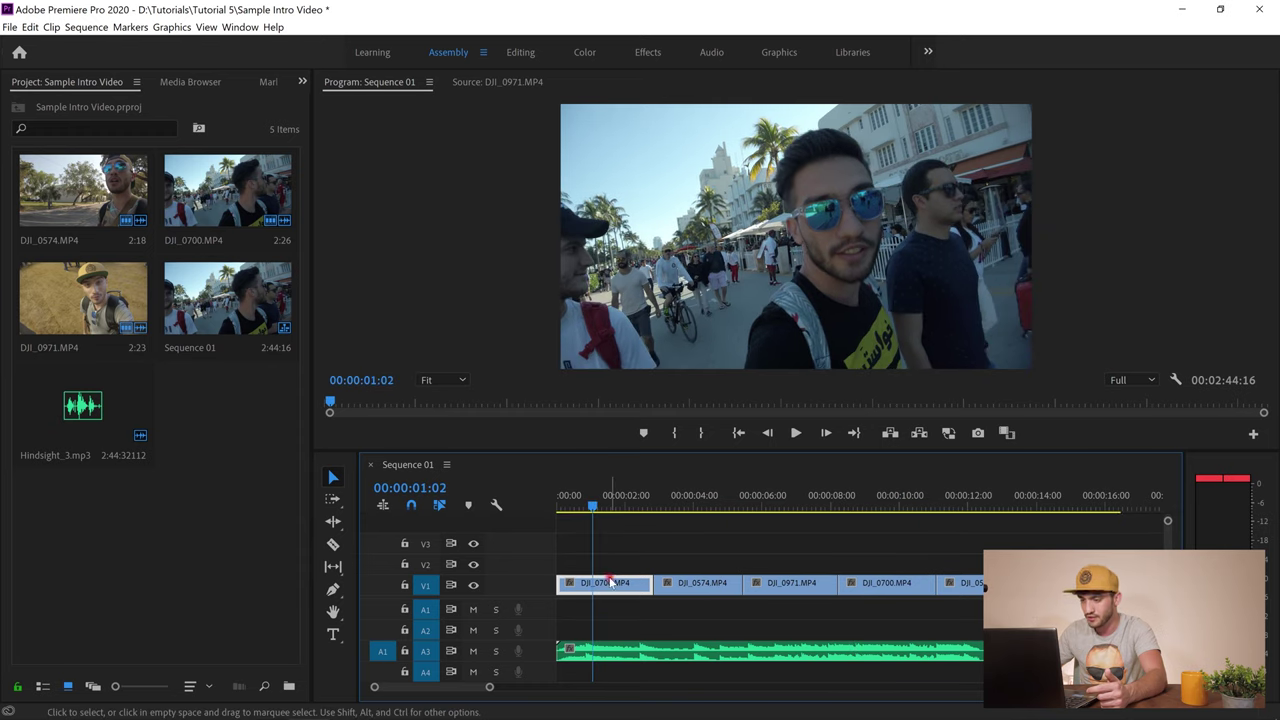
left_click(591, 53)
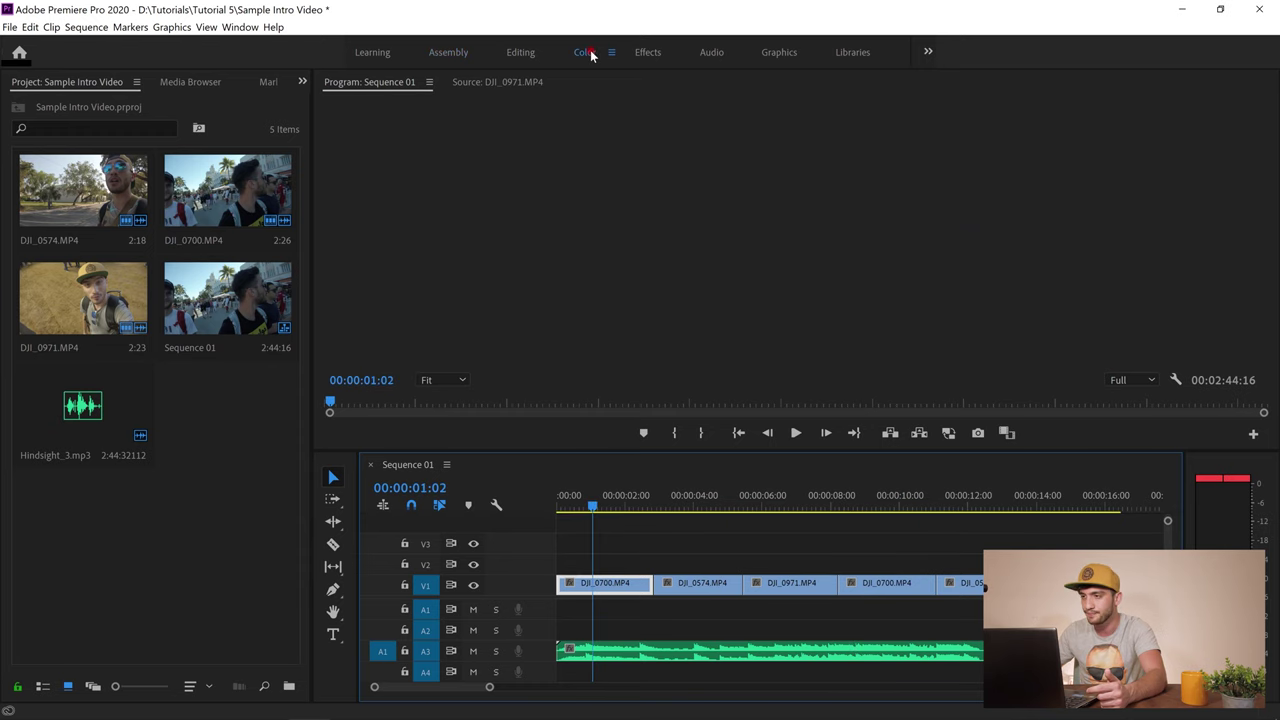
left_click(1095, 158)
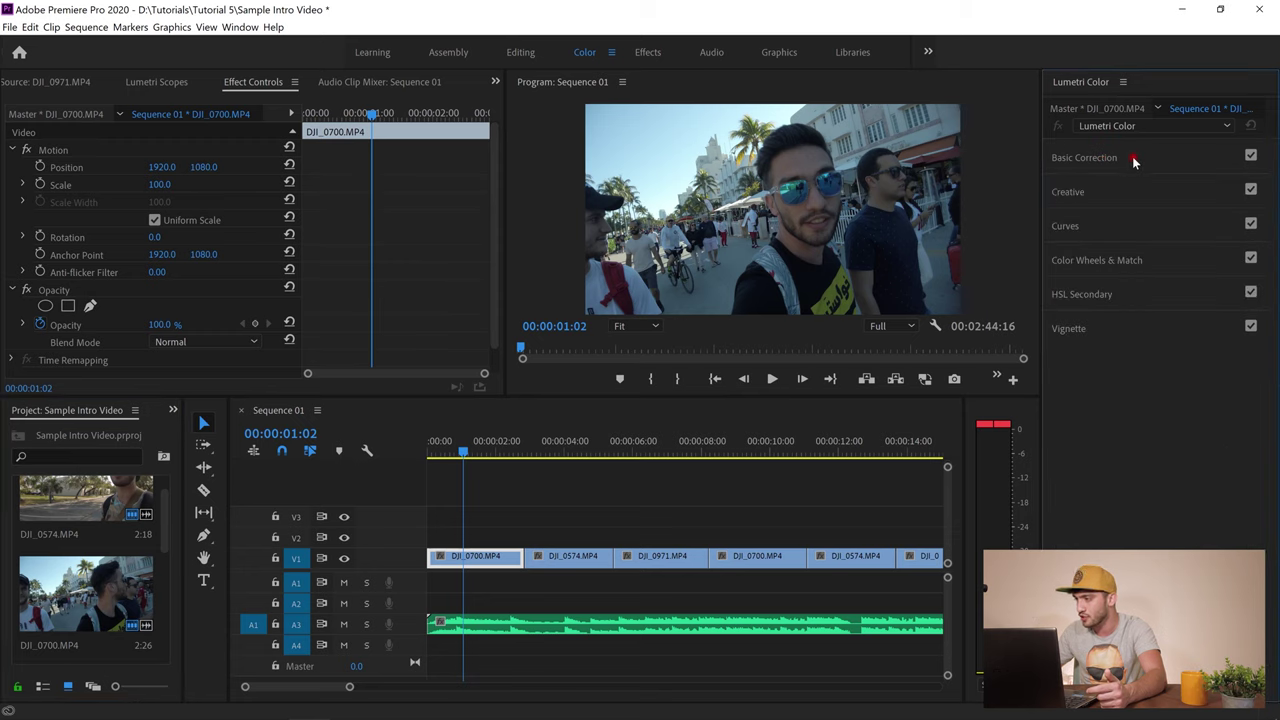
left_click(1134, 160)
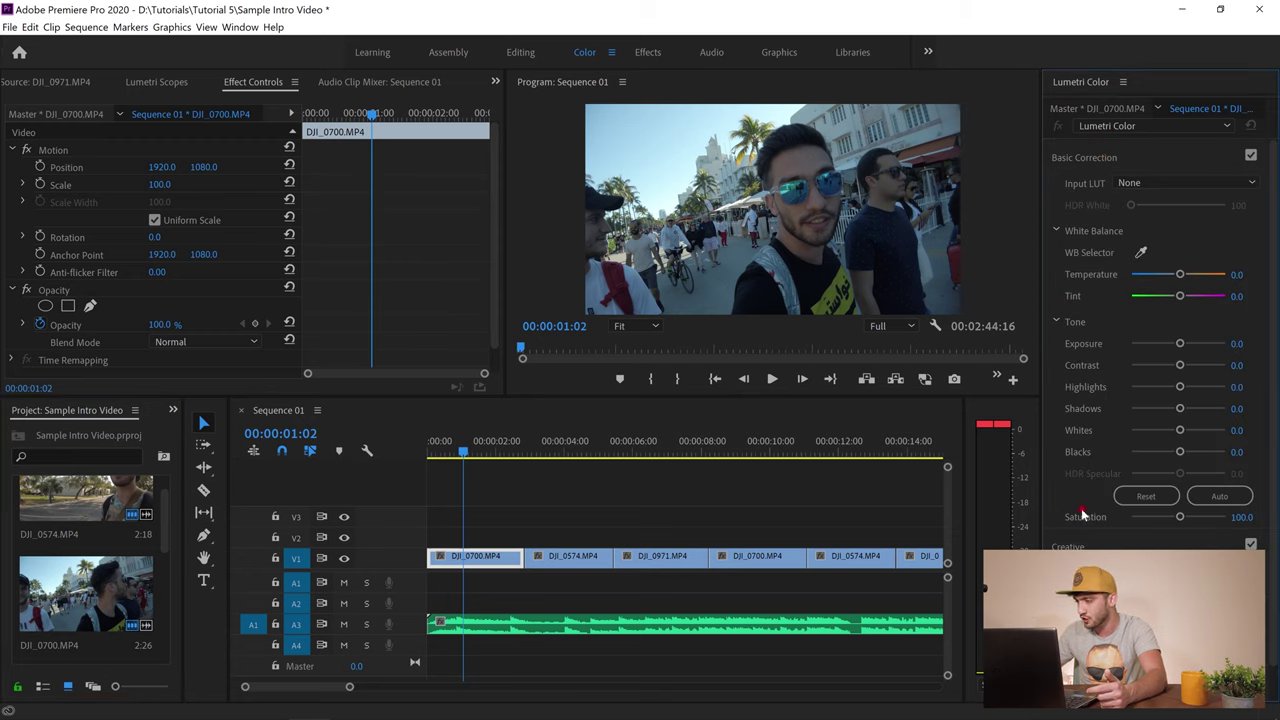
left_click(1181, 519)
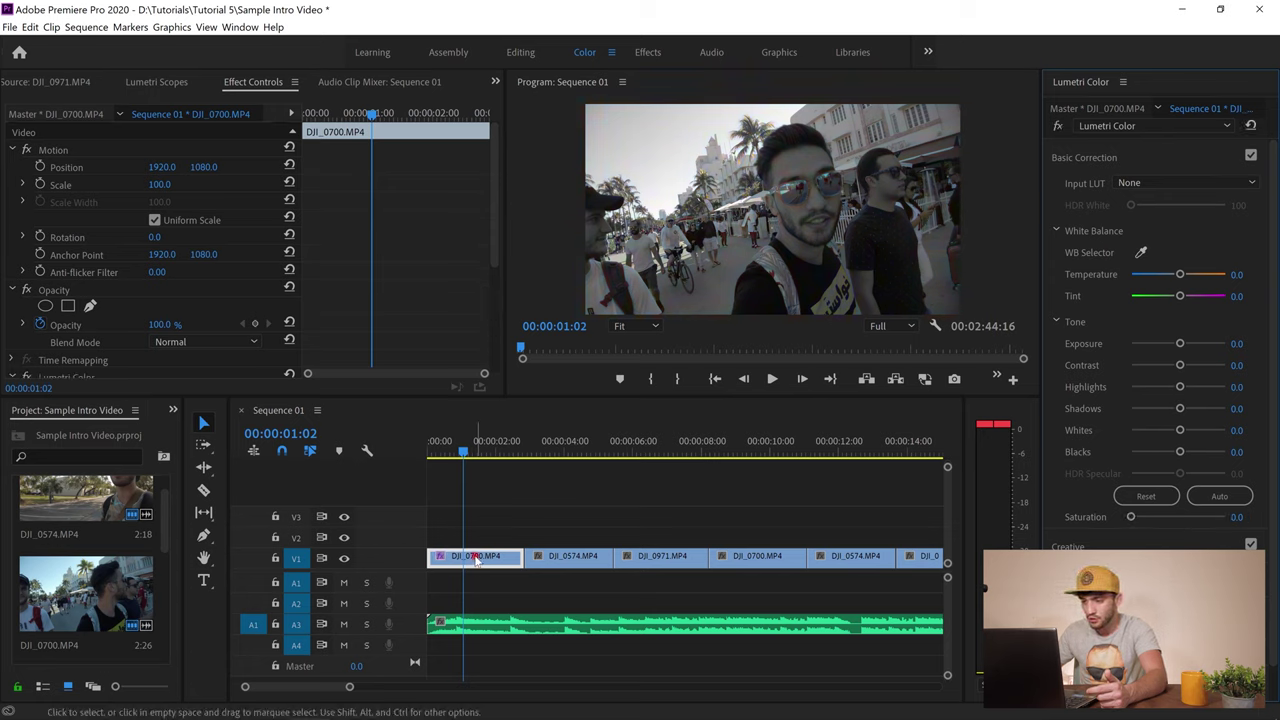
Copy the first clip's attributes and paste only its Lumetri Color effect, without Motion, Opacity or Time Remapping, onto the remaining V1 clips
right_click(476, 562)
left_click(510, 110)
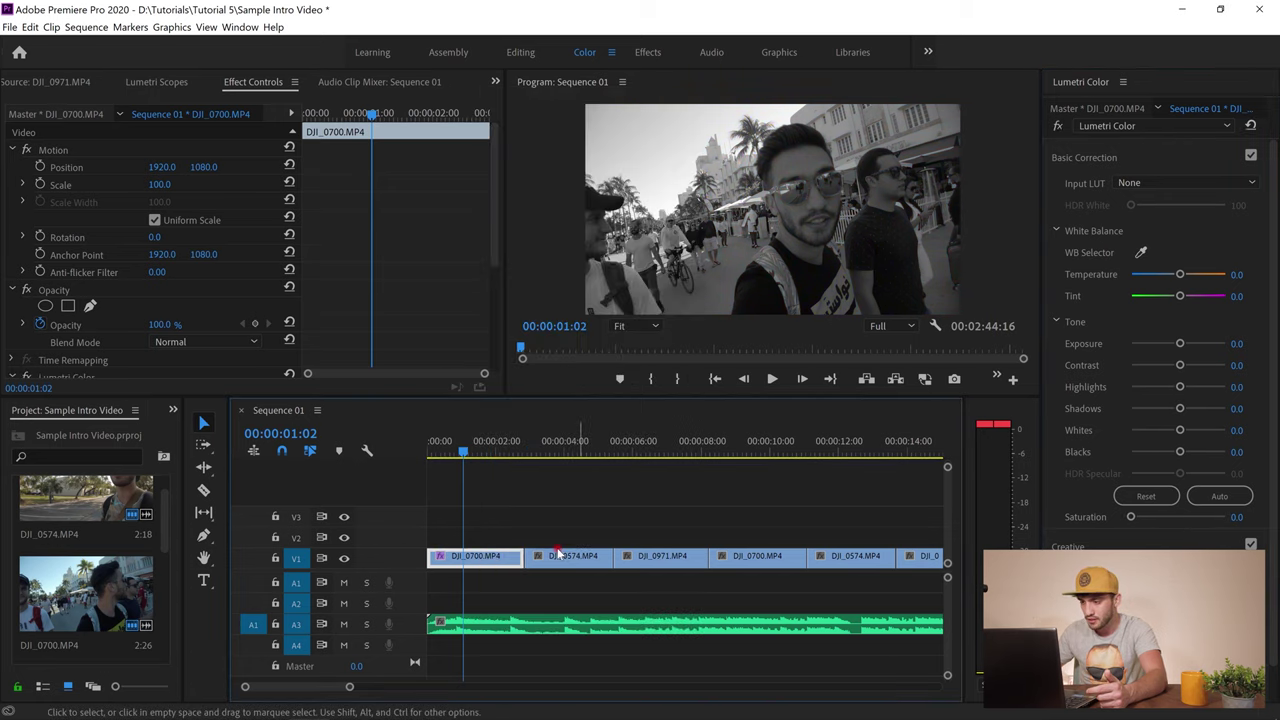
left_click_drag(562, 533, 882, 566)
right_click(829, 558)
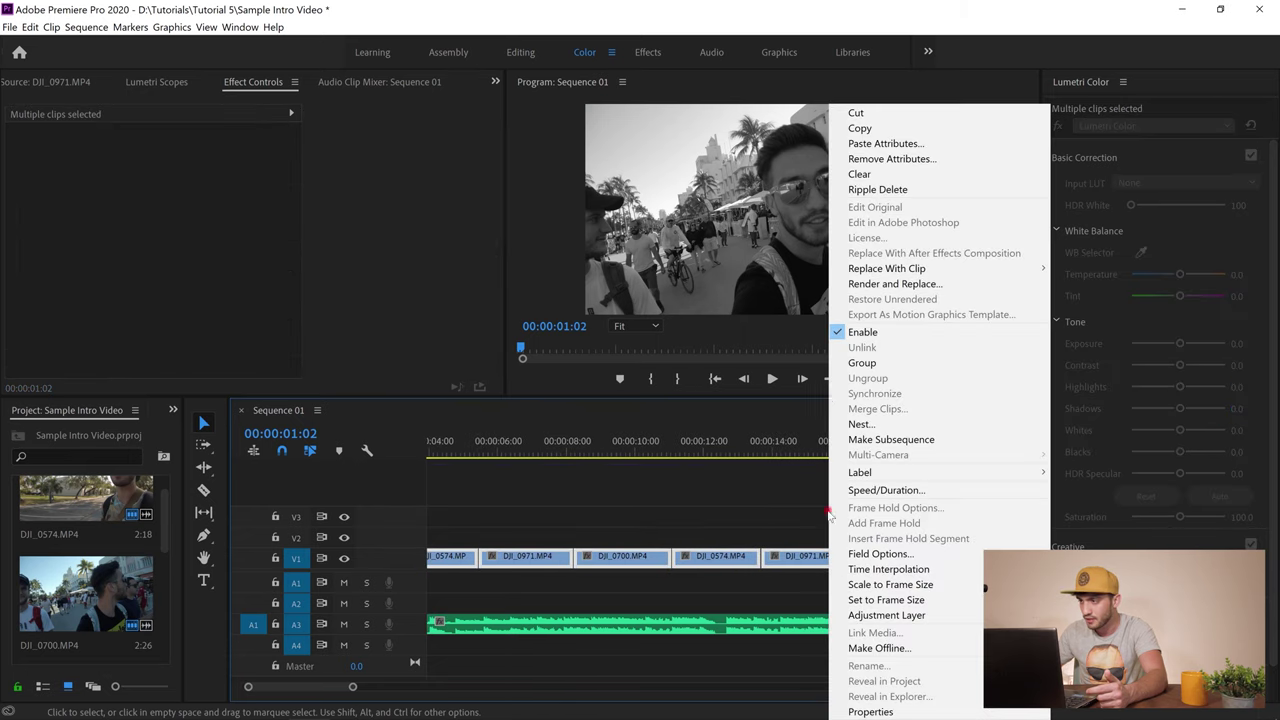
left_click(880, 145)
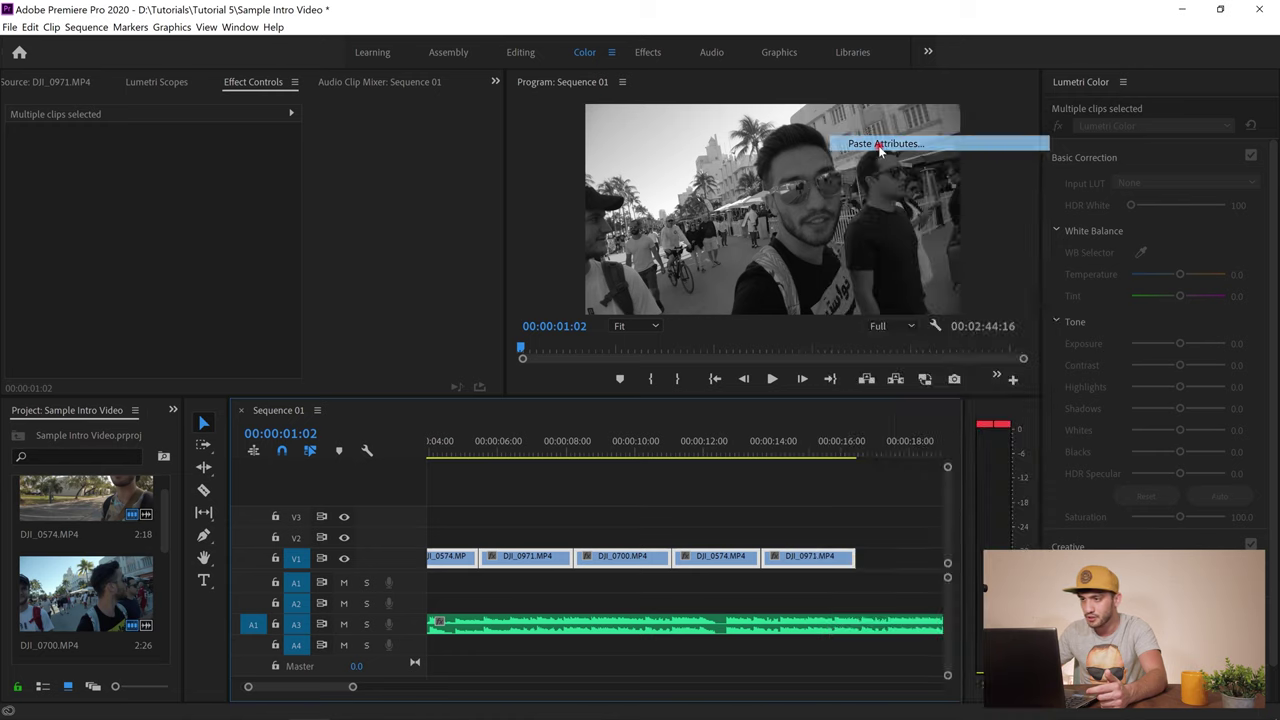
left_click(510, 129)
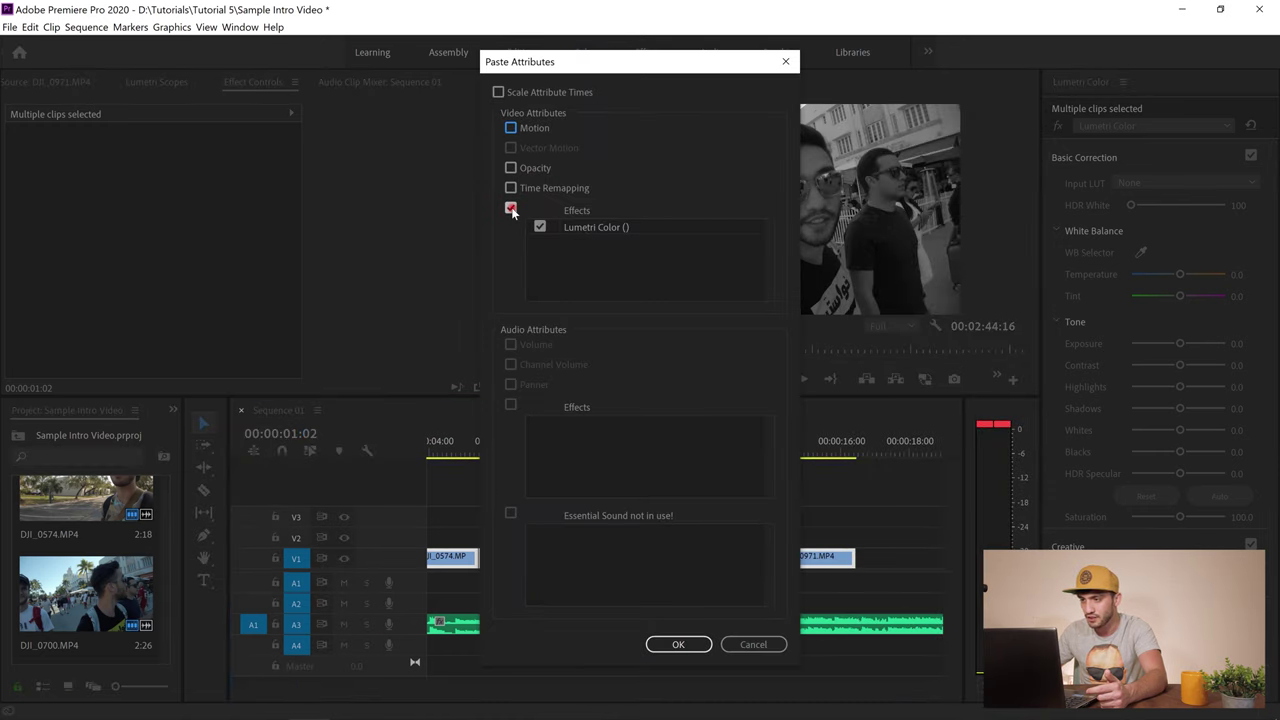
left_click(673, 646)
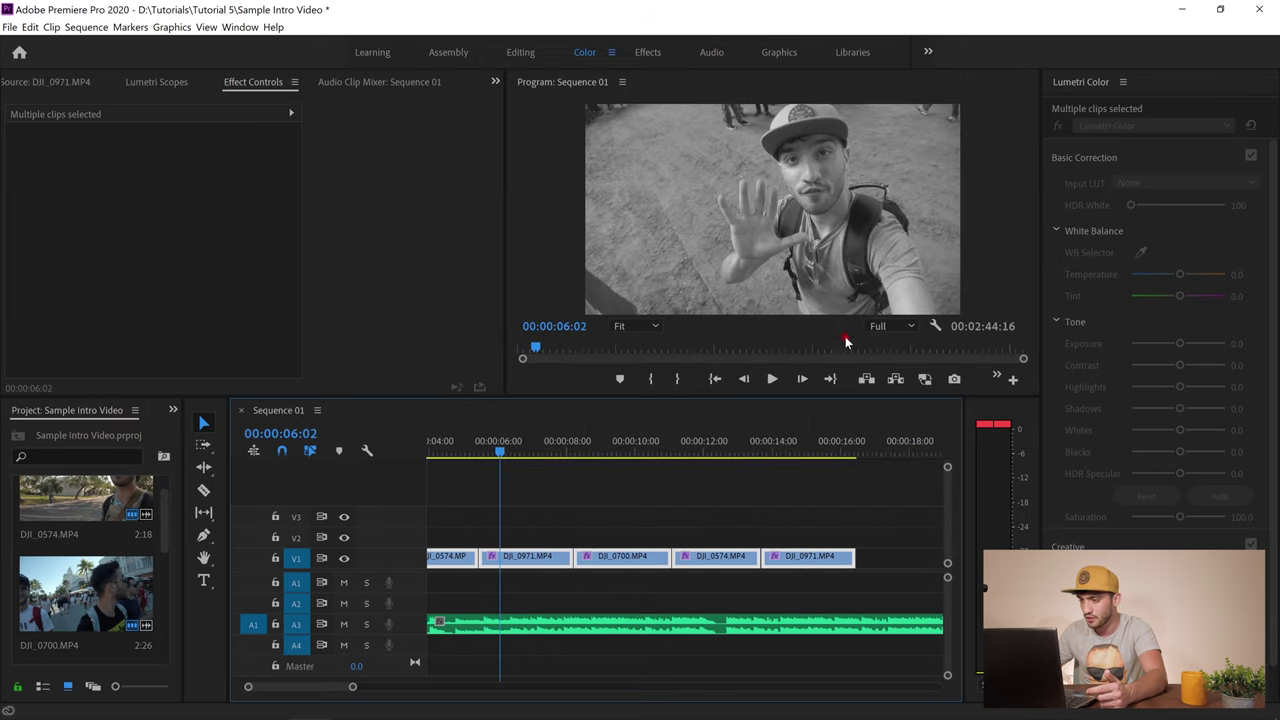
Play the third clip to check its color, move the playhead back to 00:00:01:01, select the first clip, and save the project
left_click(772, 379)
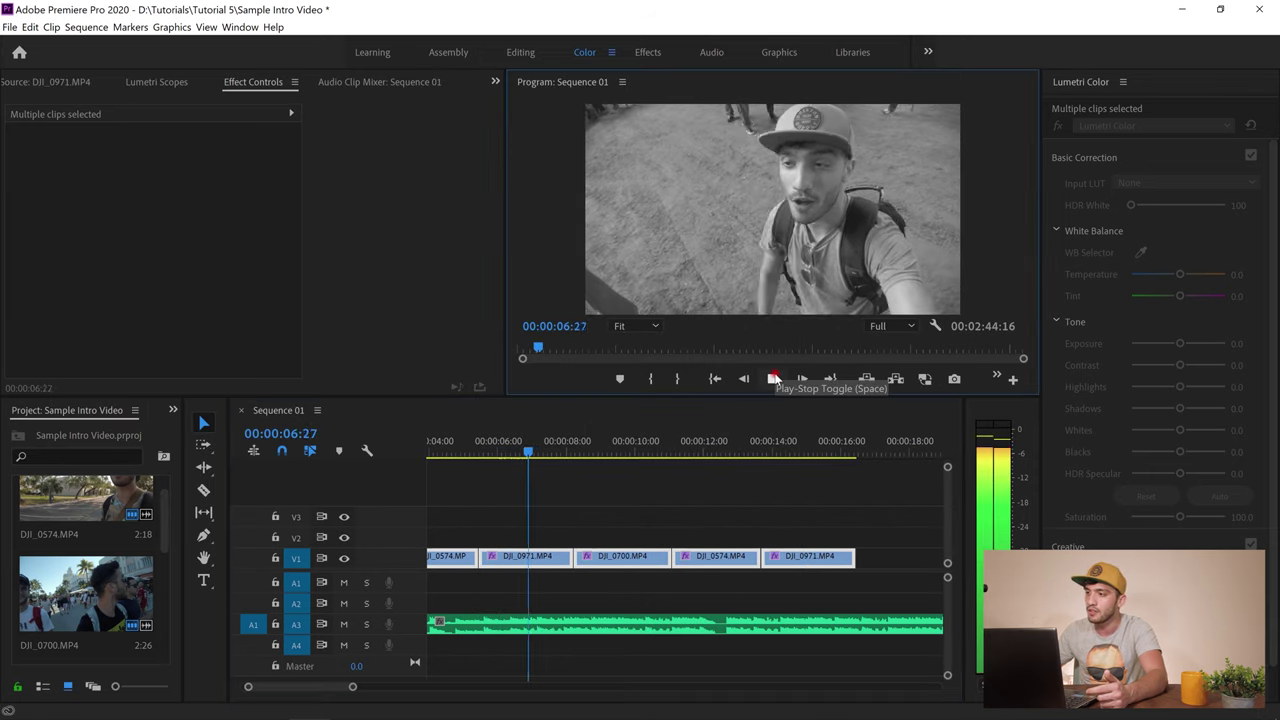
left_click(231, 687)
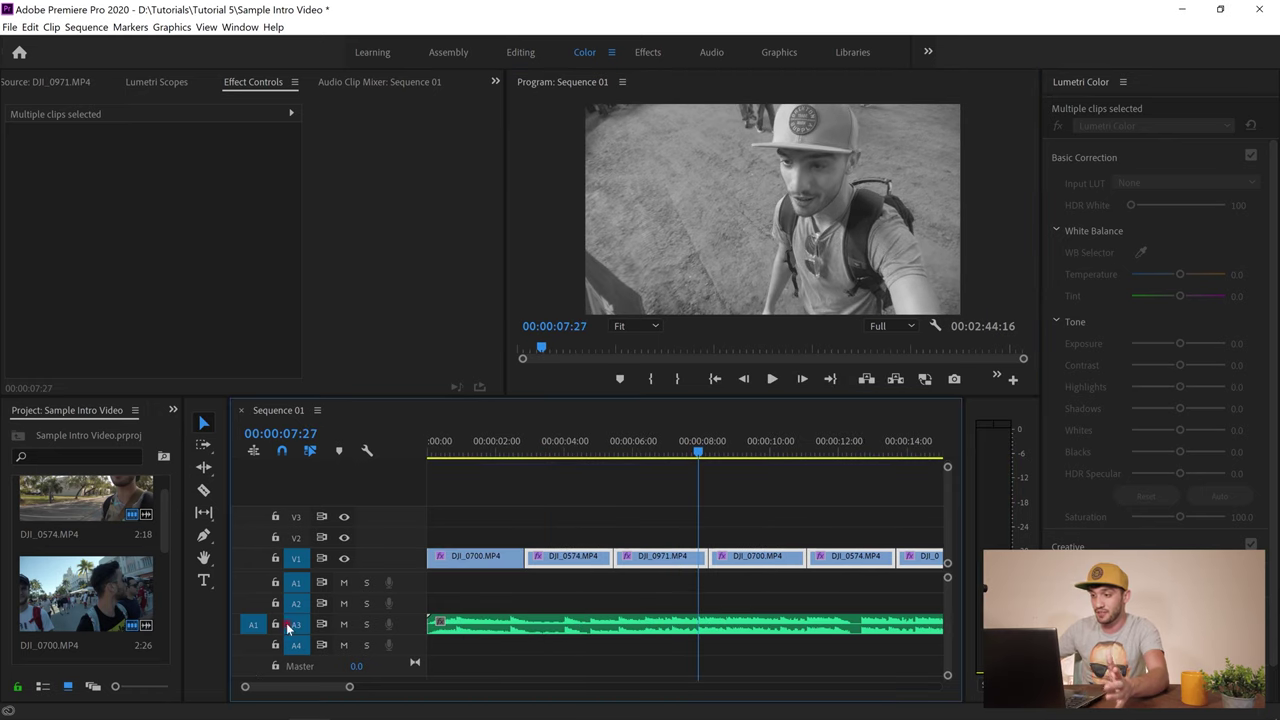
left_click(296, 604)
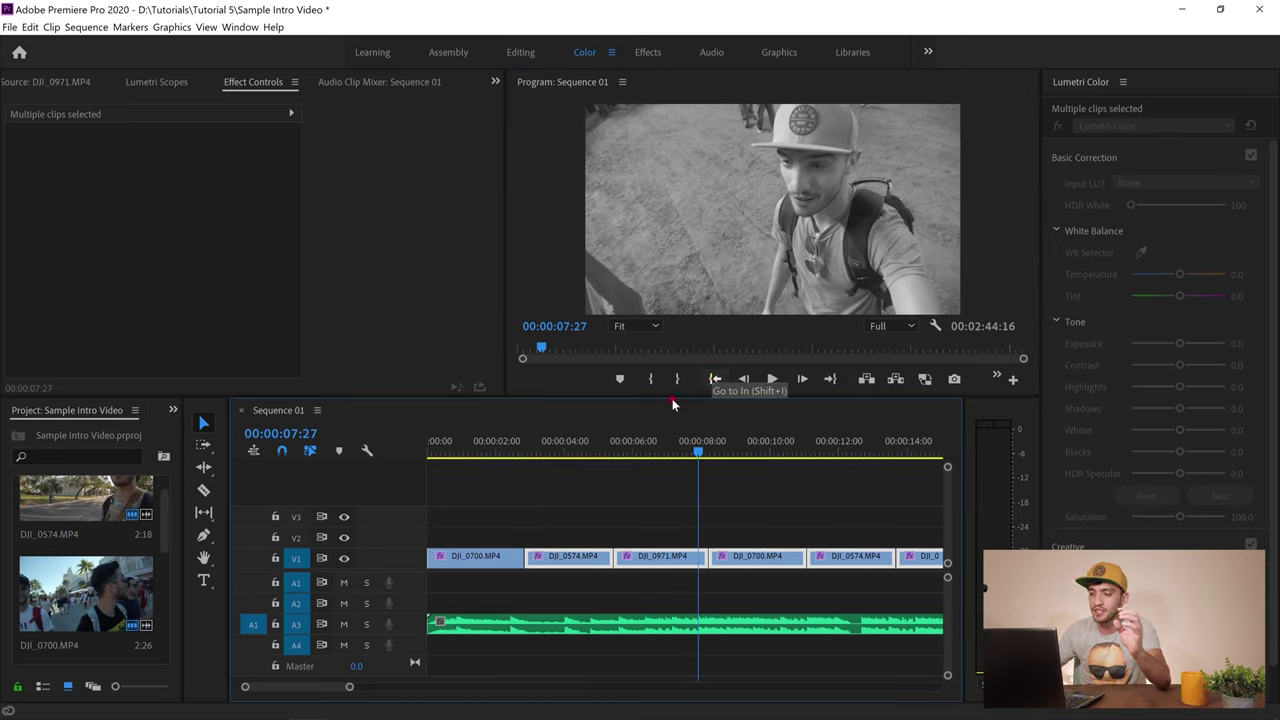
left_click(462, 450)
left_click(499, 562)
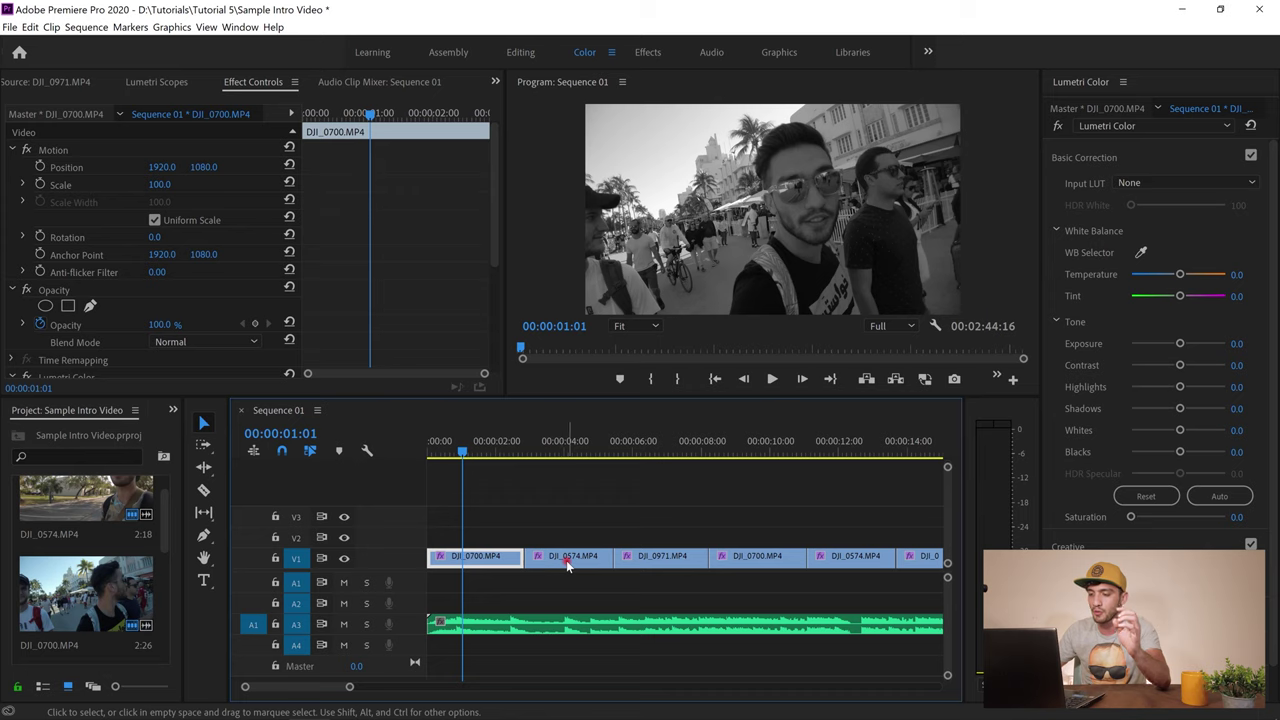
key("ctrl+s")
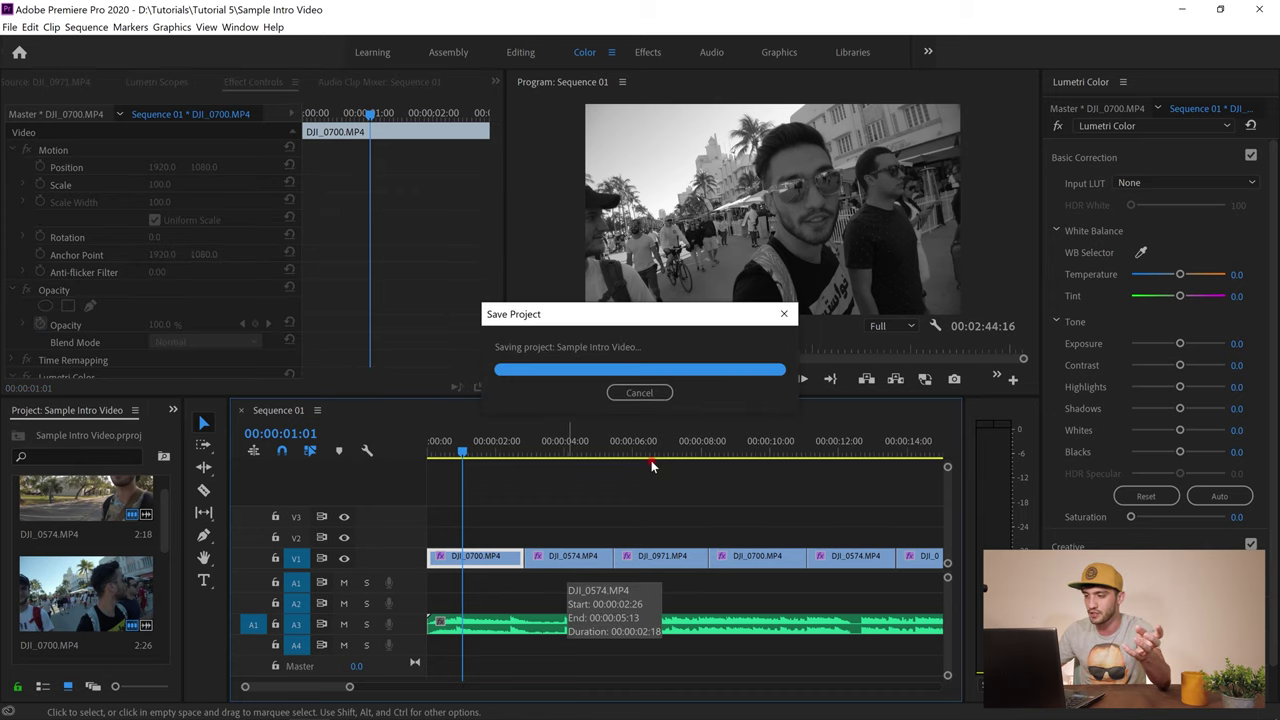
Play the black-and-white sequence with its music from the beginning and stop within the third clip
left_click(715, 379)
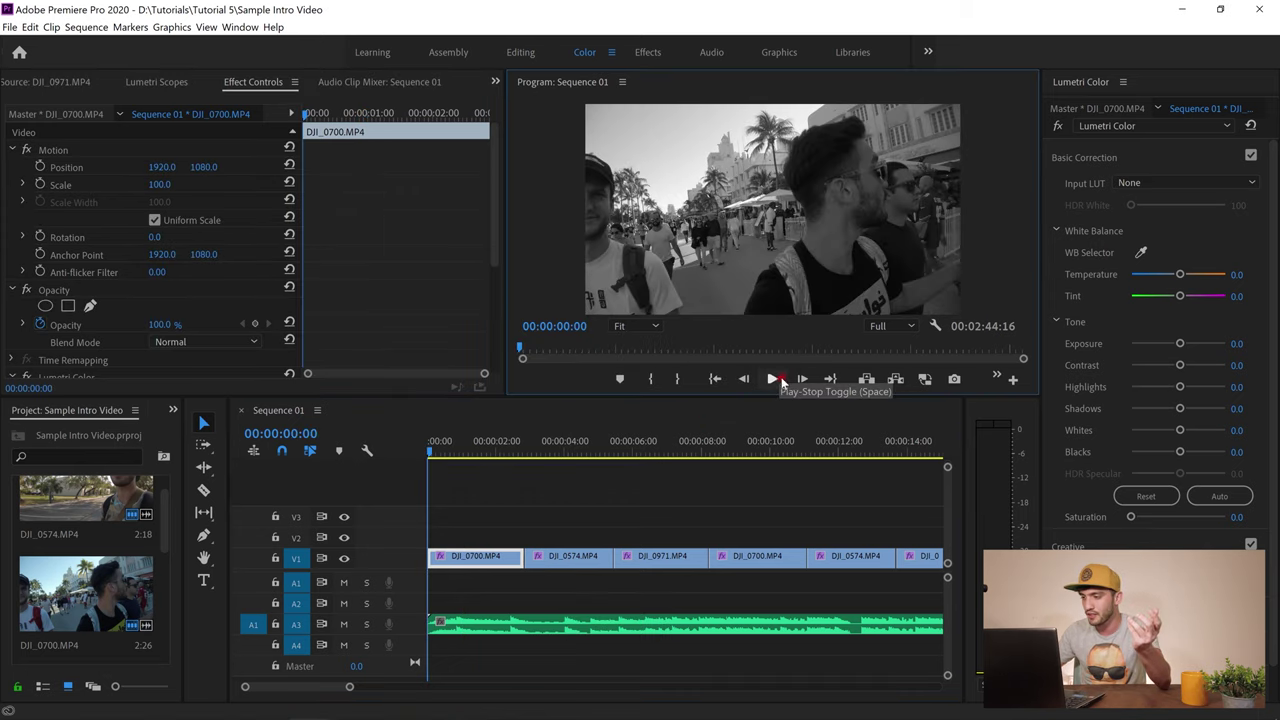
left_click(771, 380)
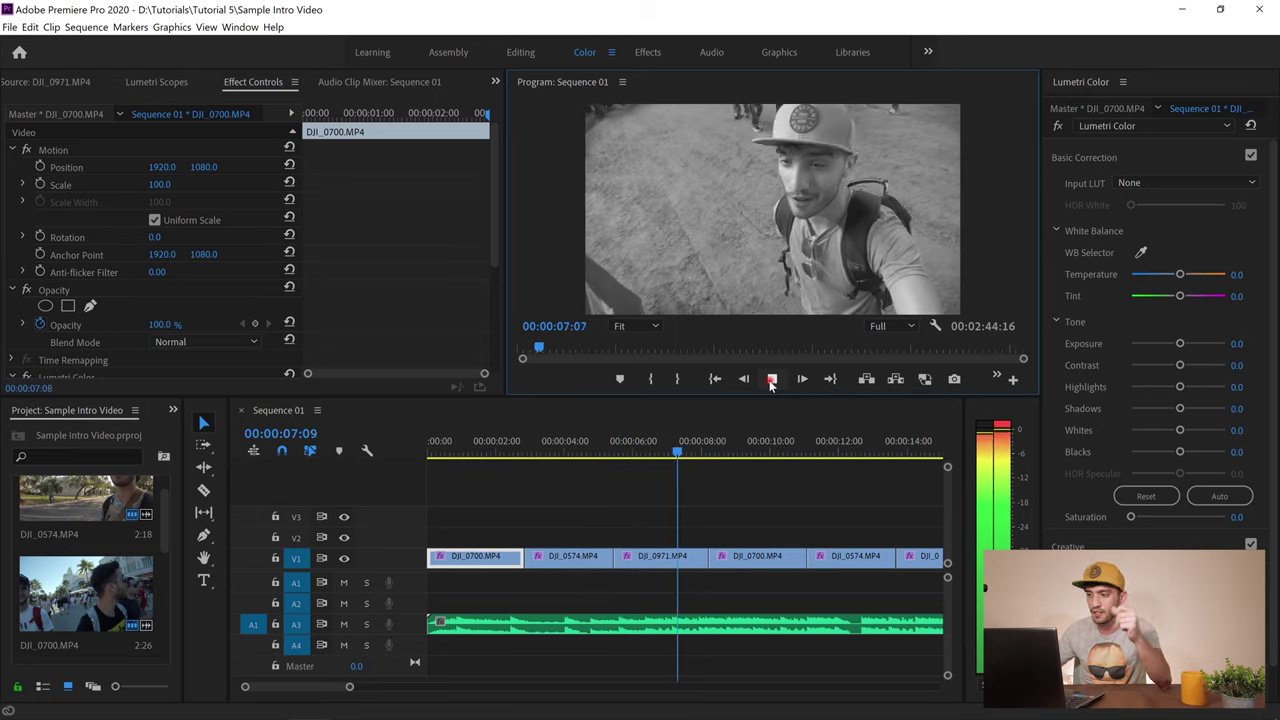
left_click(771, 380)
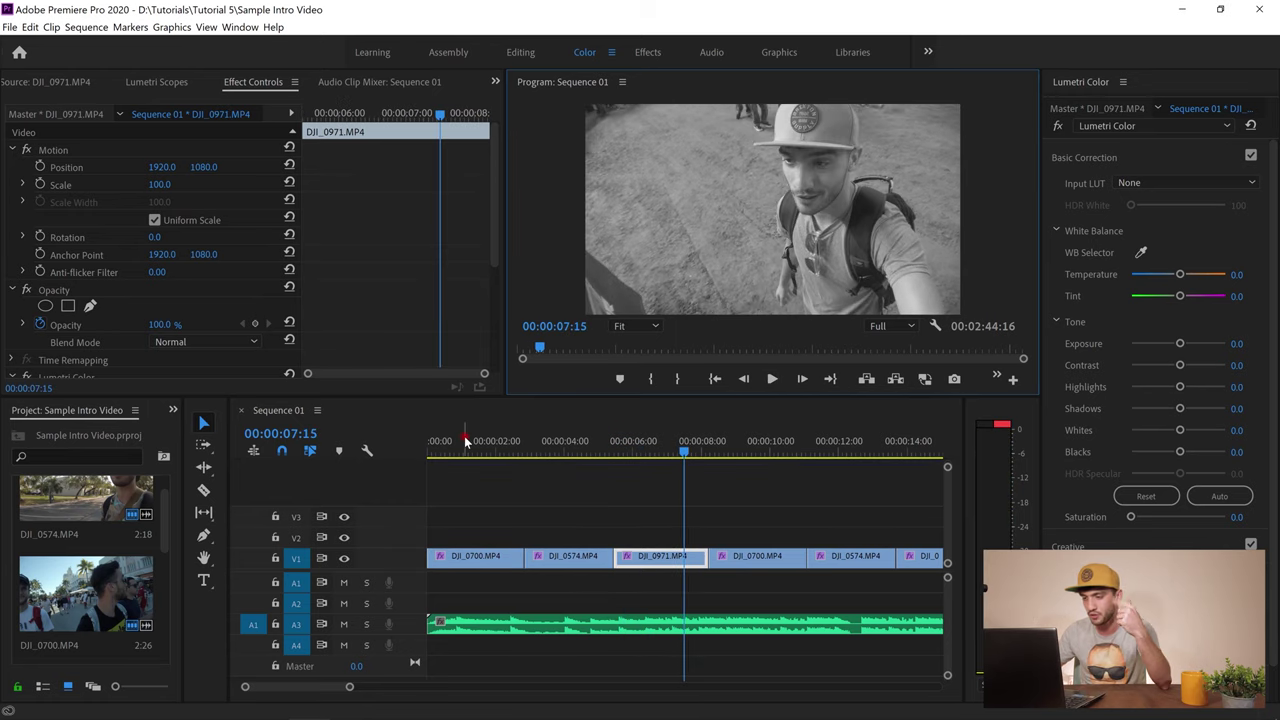
Play from the first clip, trim its end to 00:00:02:15, and move the second V1 clip directly against it
left_click(465, 441)
key("space")
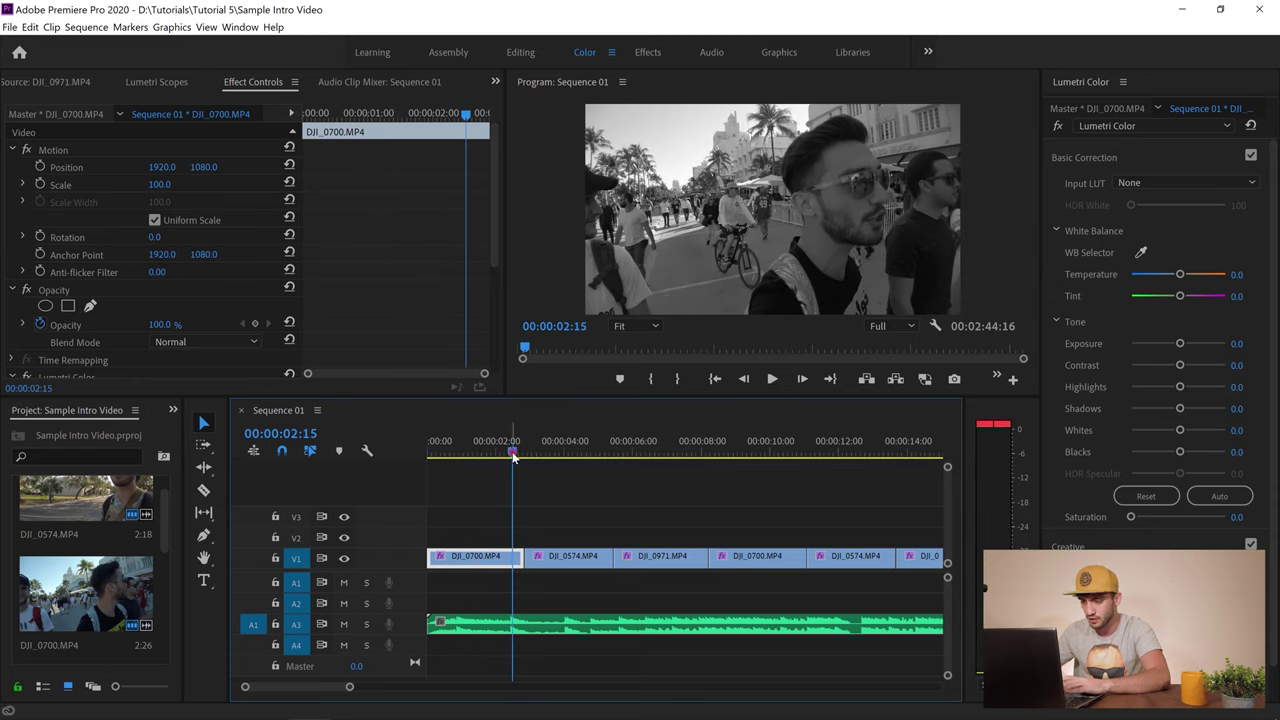
left_click_drag(521, 556, 548, 591)
key("space")
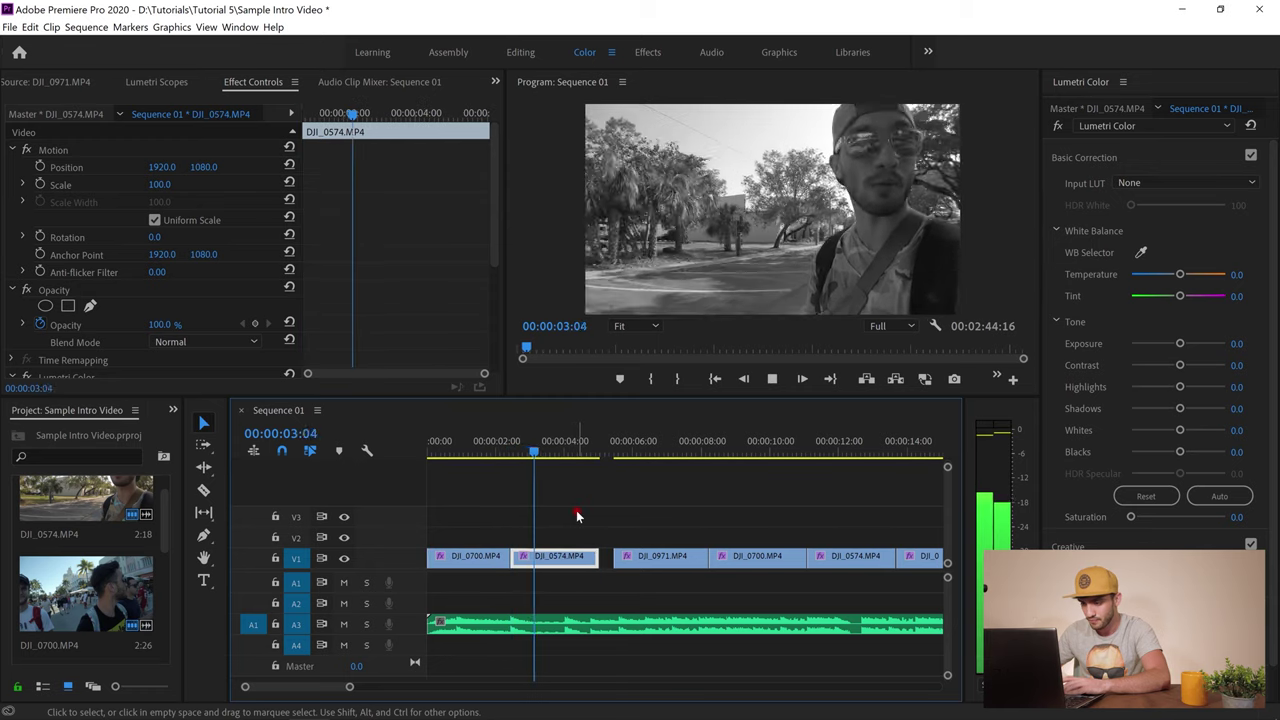
Trim the end of the second V1 clip to the stopped playhead and move the third clip directly against it
key("space")
left_click_drag(597, 557, 564, 557)
left_click_drag(655, 560, 617, 565)
key("space")
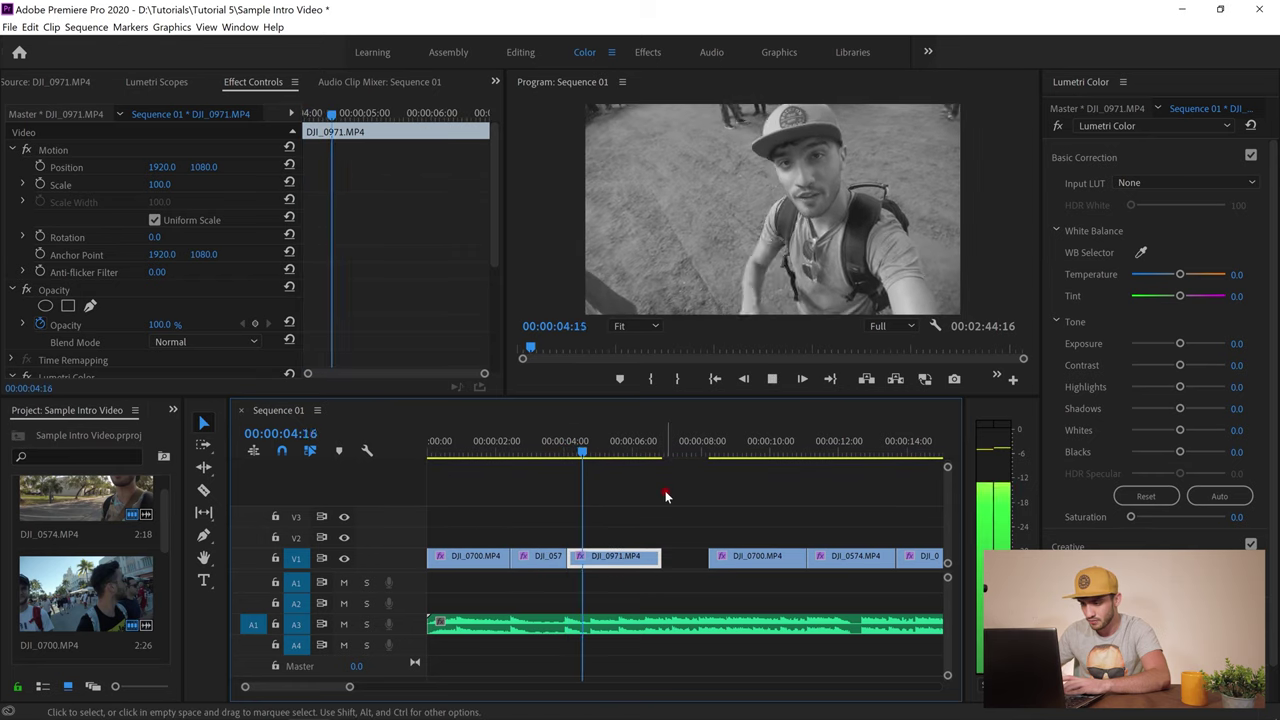
key("space")
left_click_drag(660, 557, 617, 557)
mouse_move(763, 565)
left_mouse_down()
mouse_move(645, 565)
mouse_move(762, 563)
left_mouse_up()
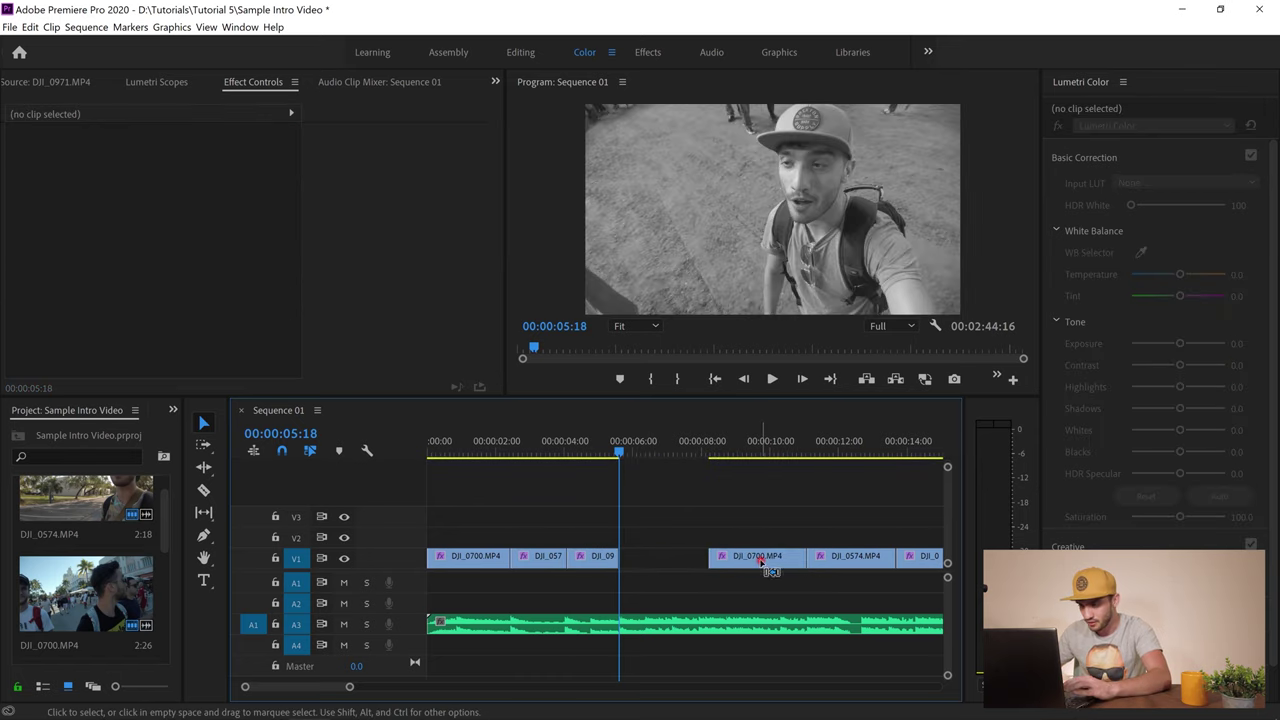
Replay the third clip's last part, trim its end to 00:00:05:23, and move the fourth V1 clip directly against it
left_click(600, 445)
key("space")
key("space")
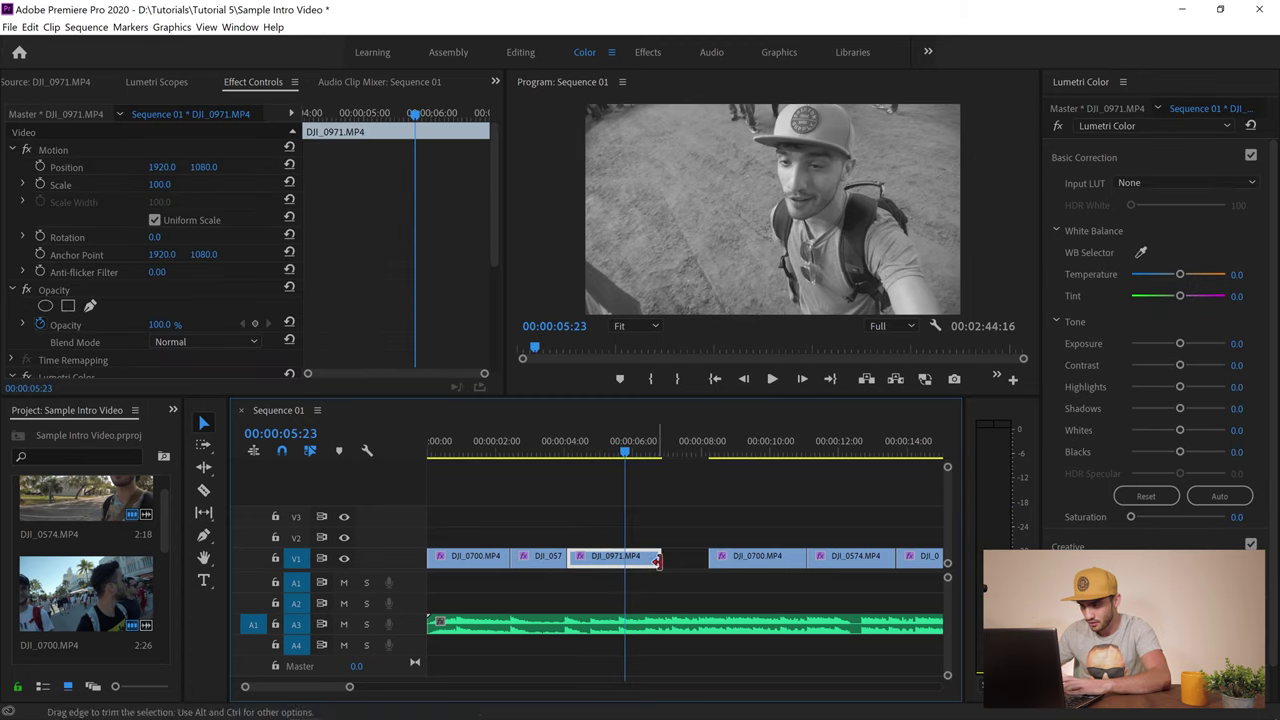
left_click_drag(658, 557, 624, 562)
left_click_drag(760, 556, 678, 556)
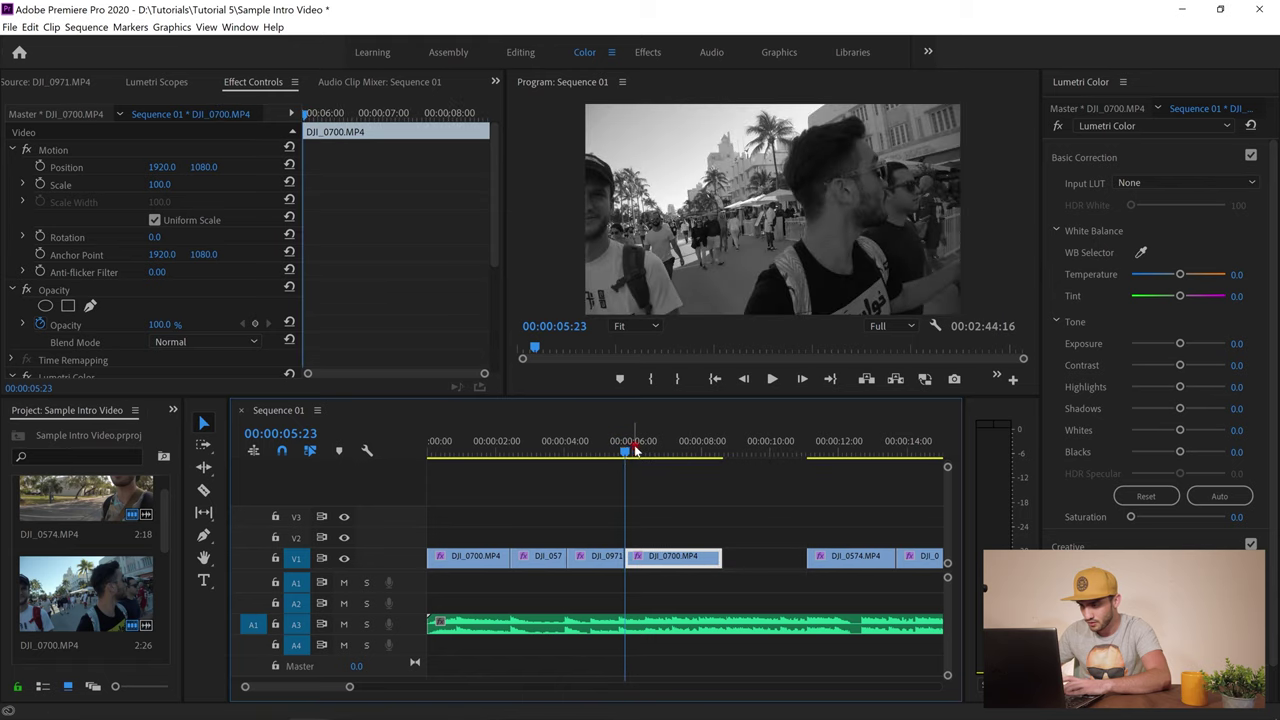
Play the fourth V1 clip, shorten its end, and move the fifth clip directly against it
key("space")
left_click_drag(714, 558, 672, 558)
left_click_drag(870, 566, 734, 566)
Shorten the fifth V1 clip to end at 00:00:08:22 and the sixth to end at 00:00:10:09, placed end to end
key("space")
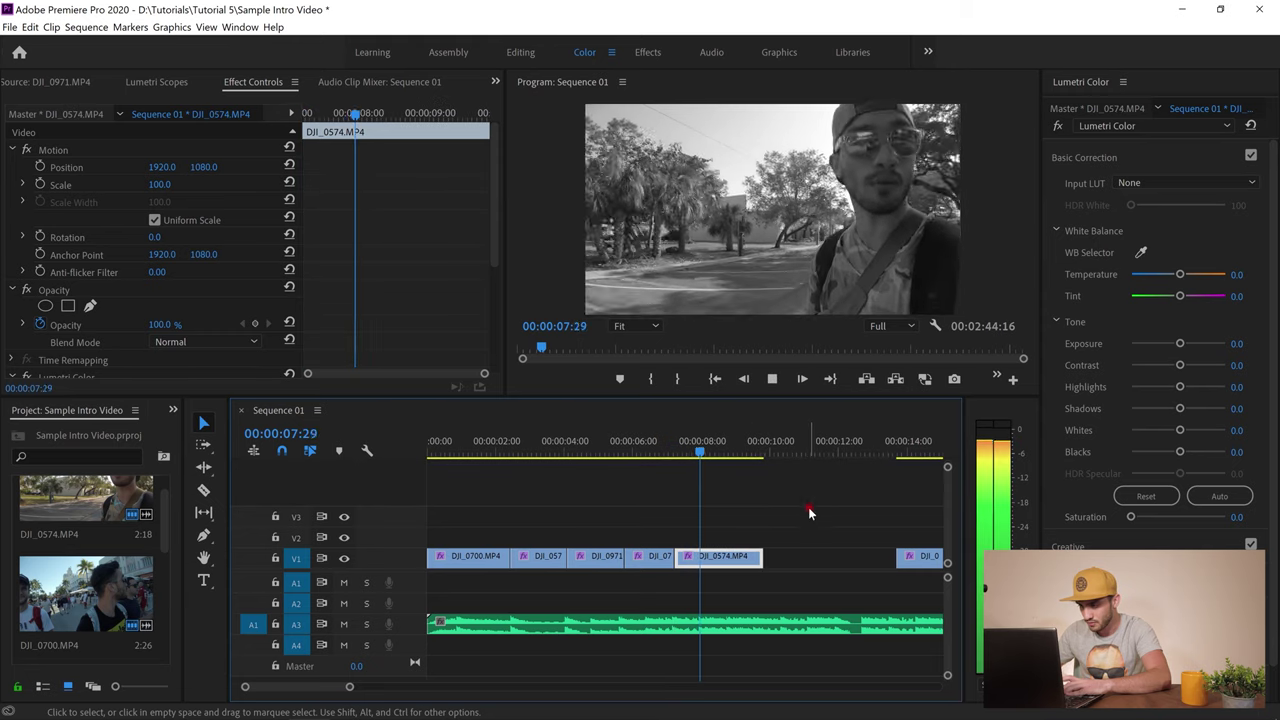
key("space")
left_click_drag(740, 558, 725, 558)
left_click_drag(910, 558, 738, 558)
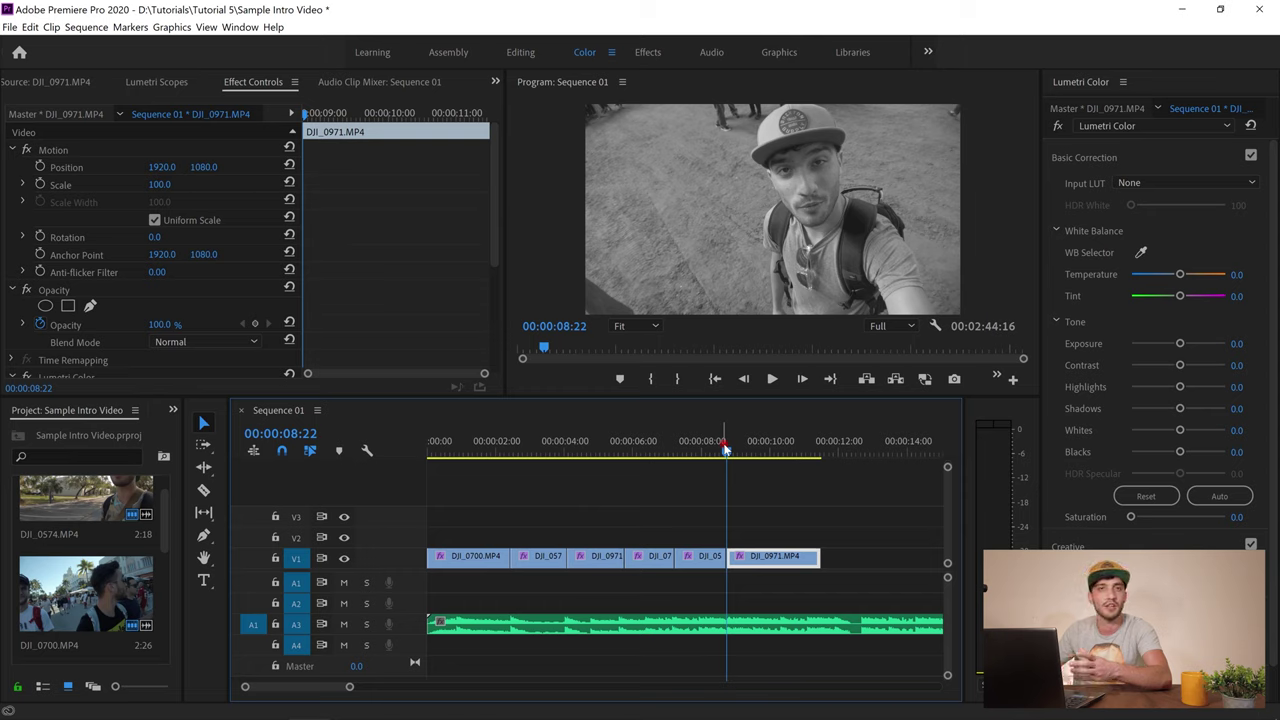
left_click_drag(818, 558, 778, 566)
Copy the second through fifth V1 clips and paste them after the sixth clip at 00:00:10:13
key("ctrl+a")
left_click(704, 516)
left_click_drag(669, 540, 568, 568)
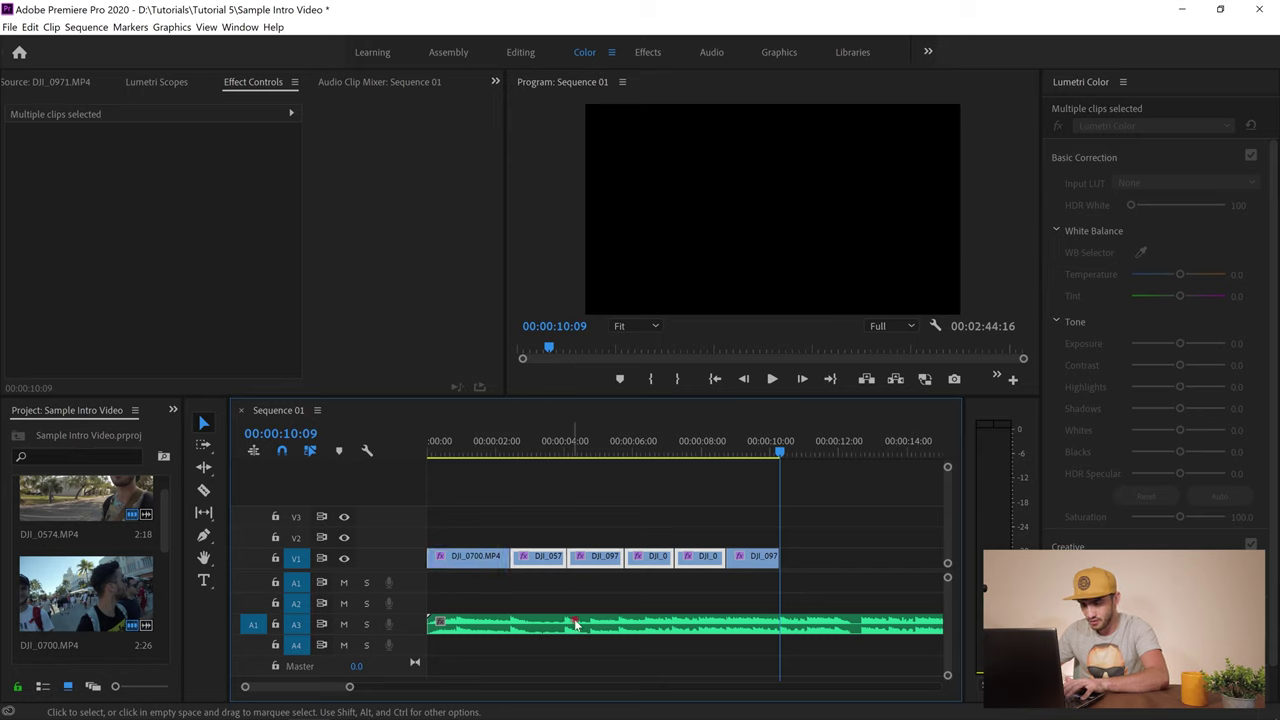
key("ctrl+c")
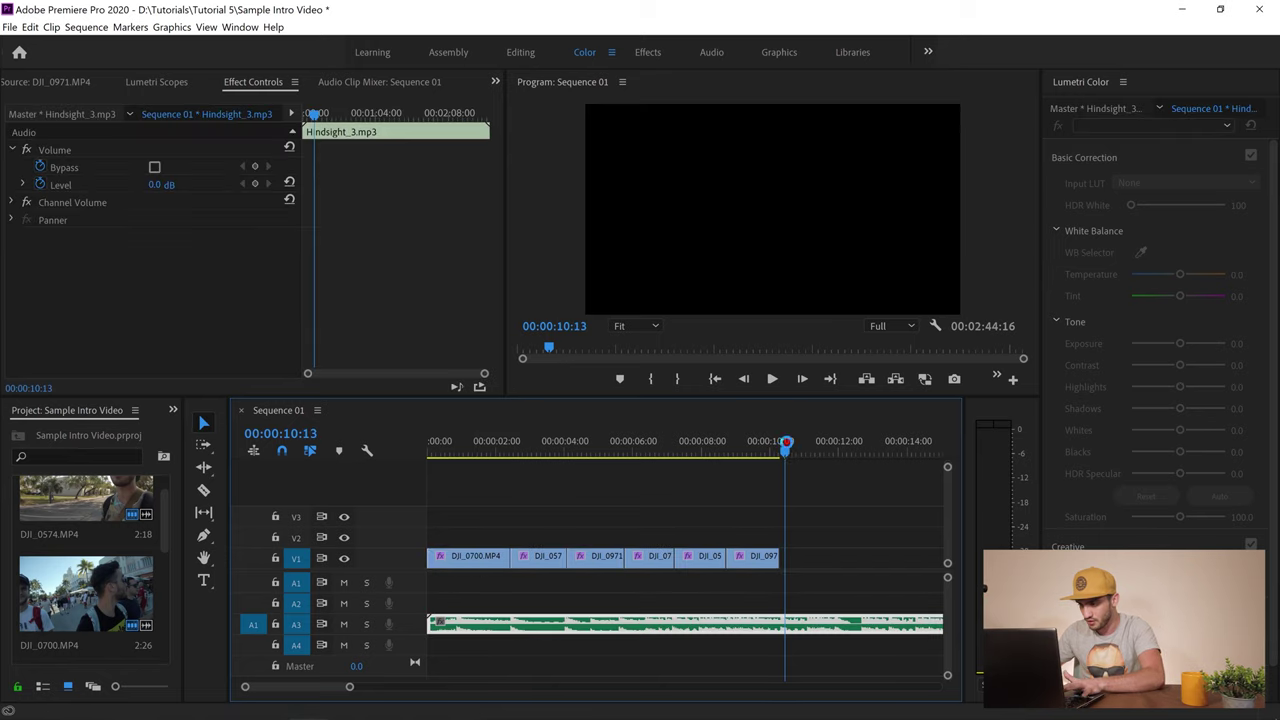
key("ctrl+v")
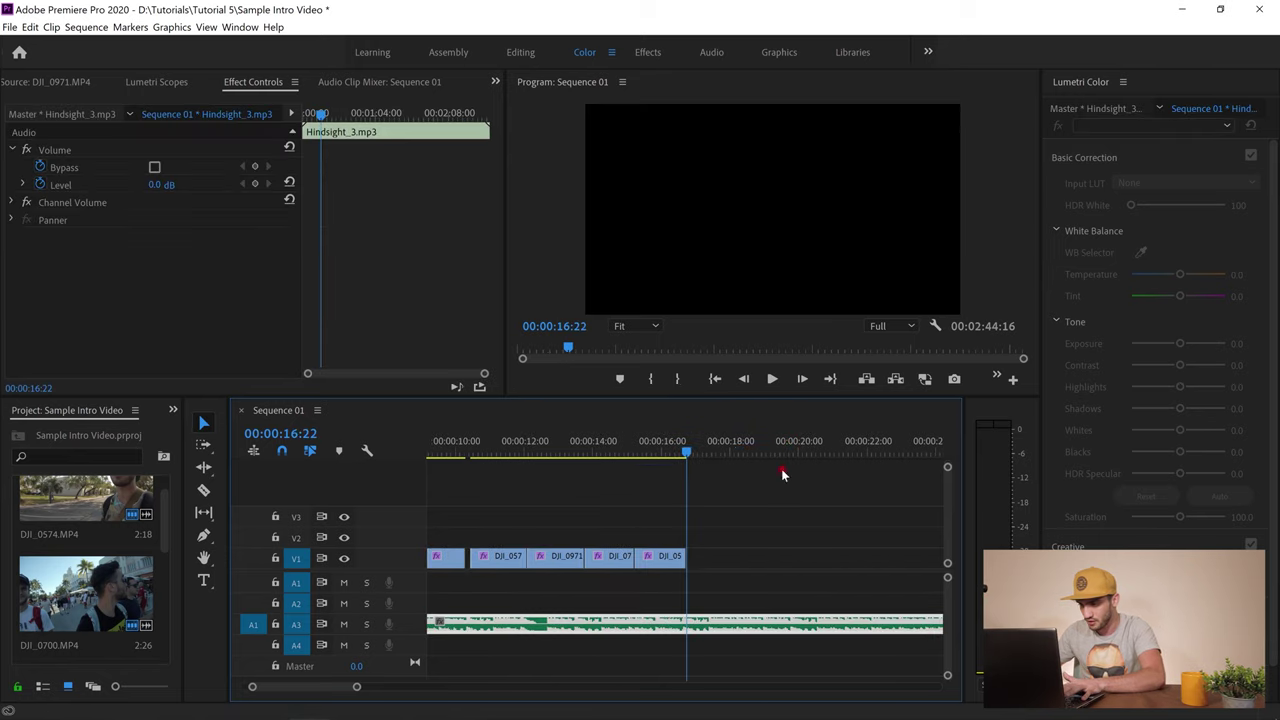
Close the small gap between the sixth clip and the pasted clips on V1, and save the project
left_click(470, 562)
left_click_drag(463, 557, 459, 557)
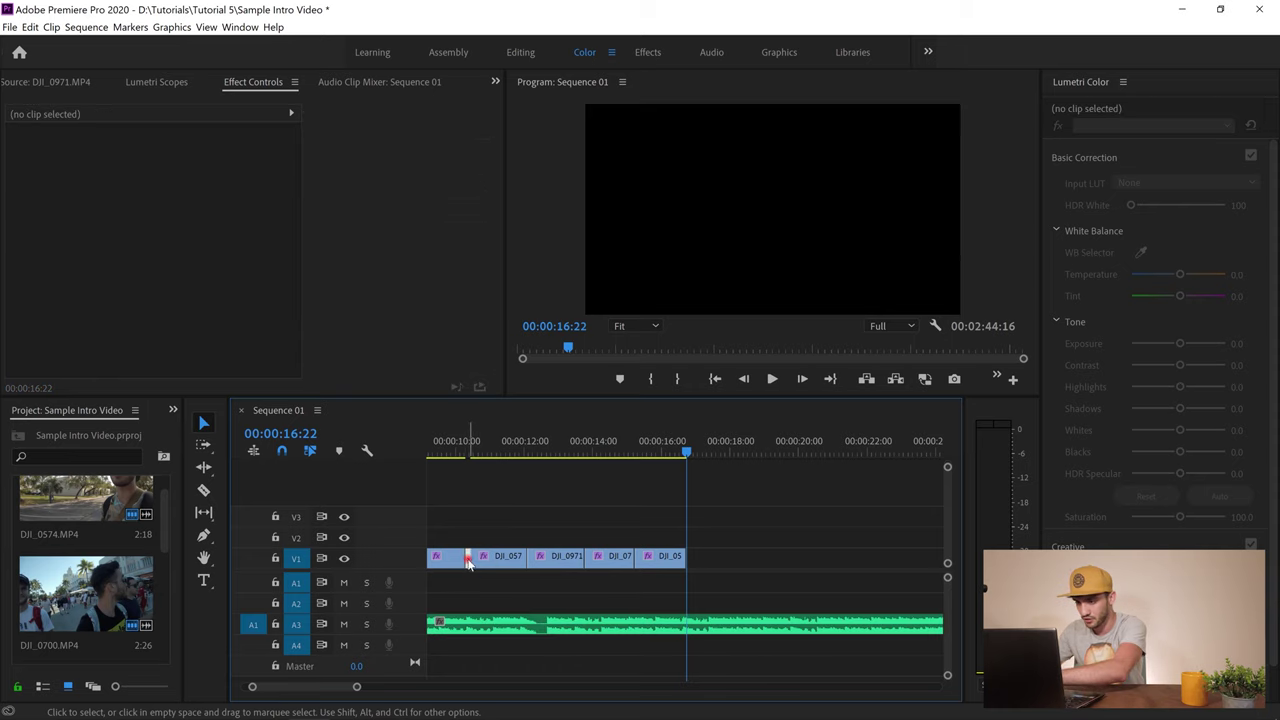
left_click_drag(349, 686, 310, 686)
left_click(711, 378)
key("ctrl+s")
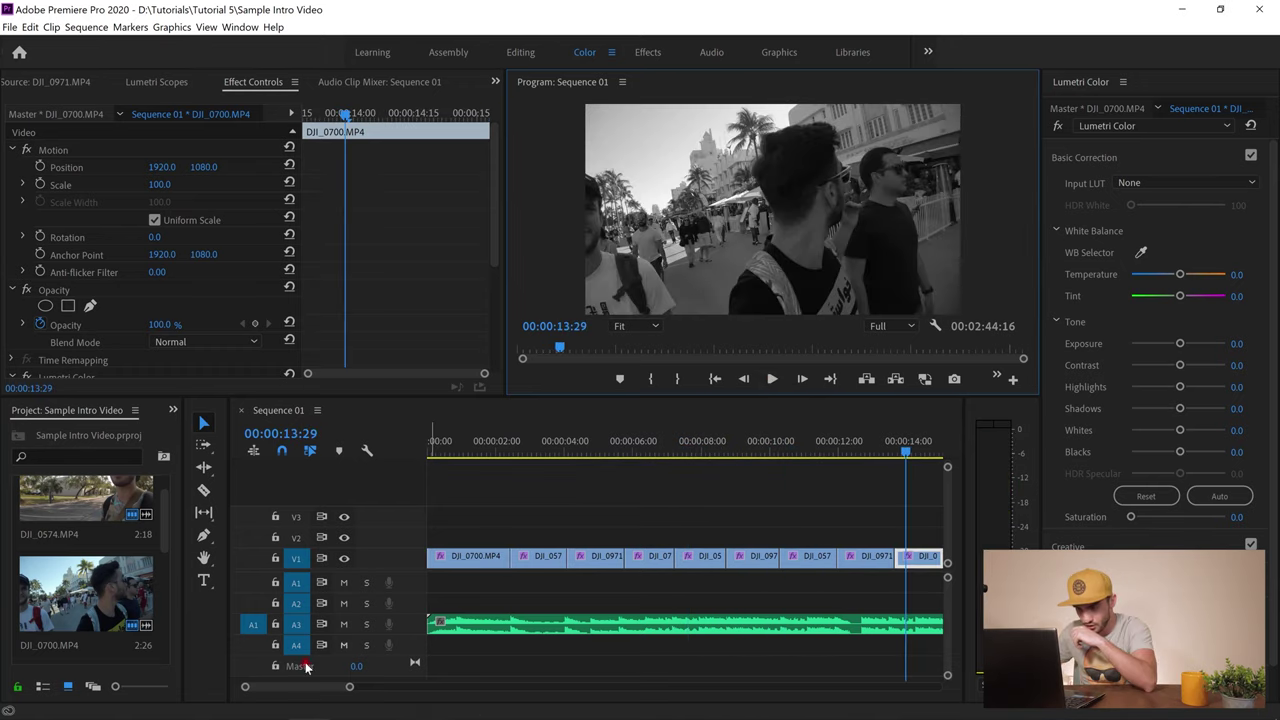
Play the last two clips from 00:00:13:29 and delete the final DJI_0574.MP4 clip from V1
left_click_drag(317, 691, 323, 689)
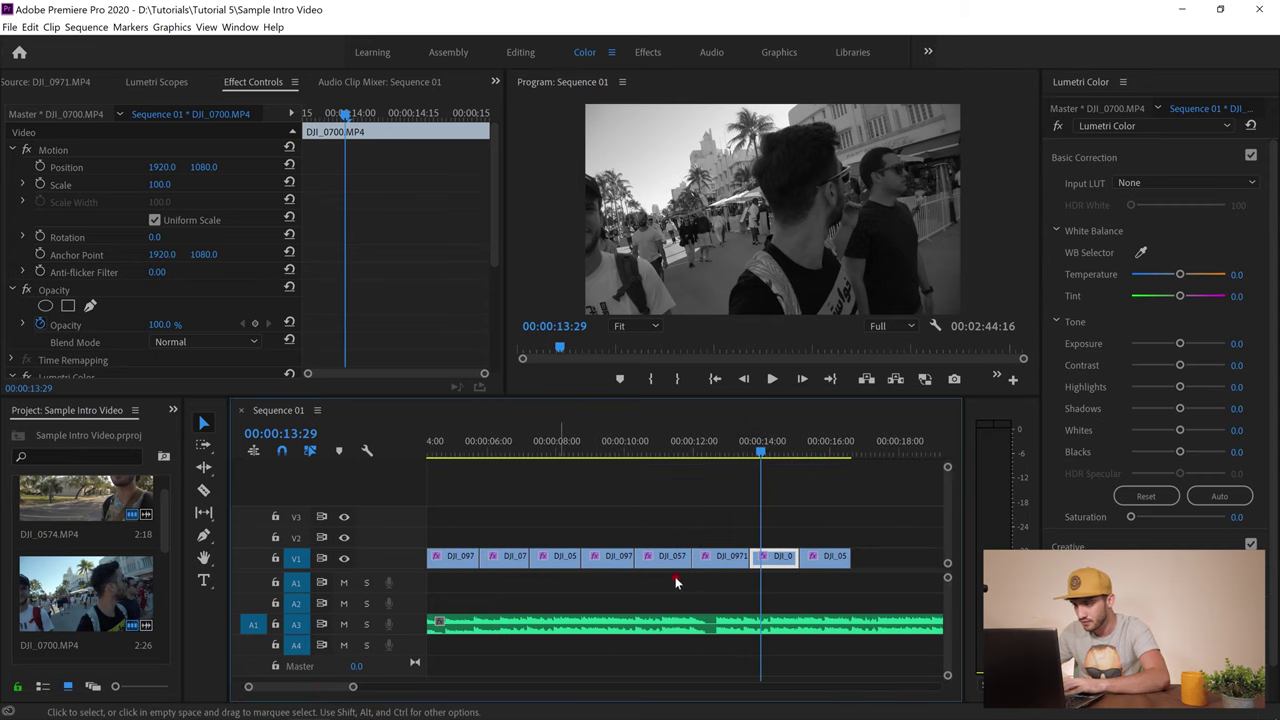
key("space")
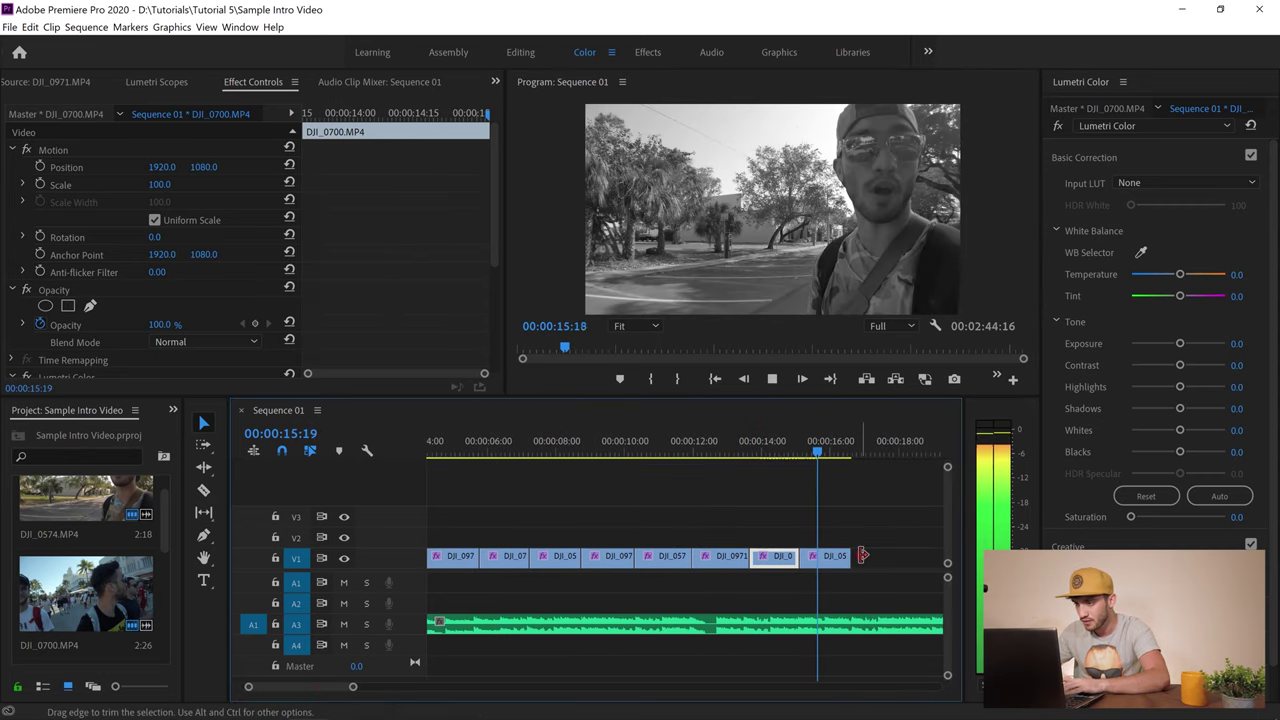
key("Up")
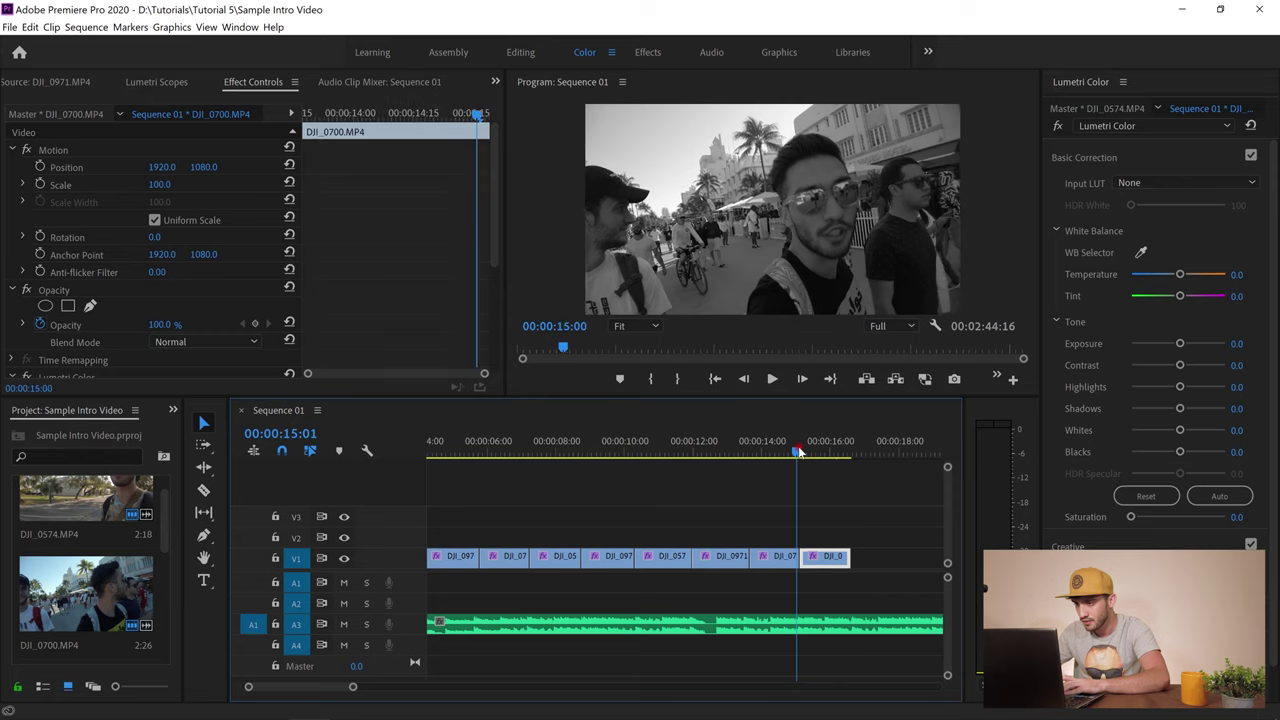
left_click(823, 569)
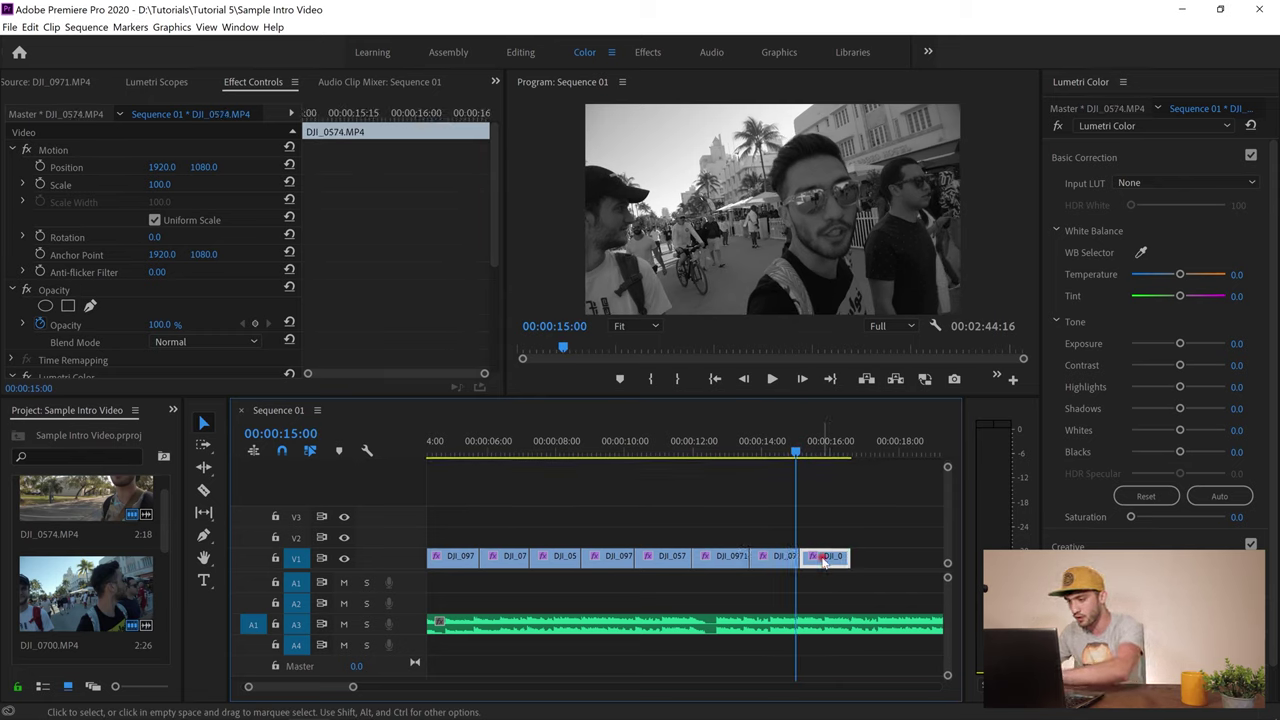
key("Delete")
Split the A3 music at the end of the last V1 clip and delete the excess music after the cut
left_click(766, 445)
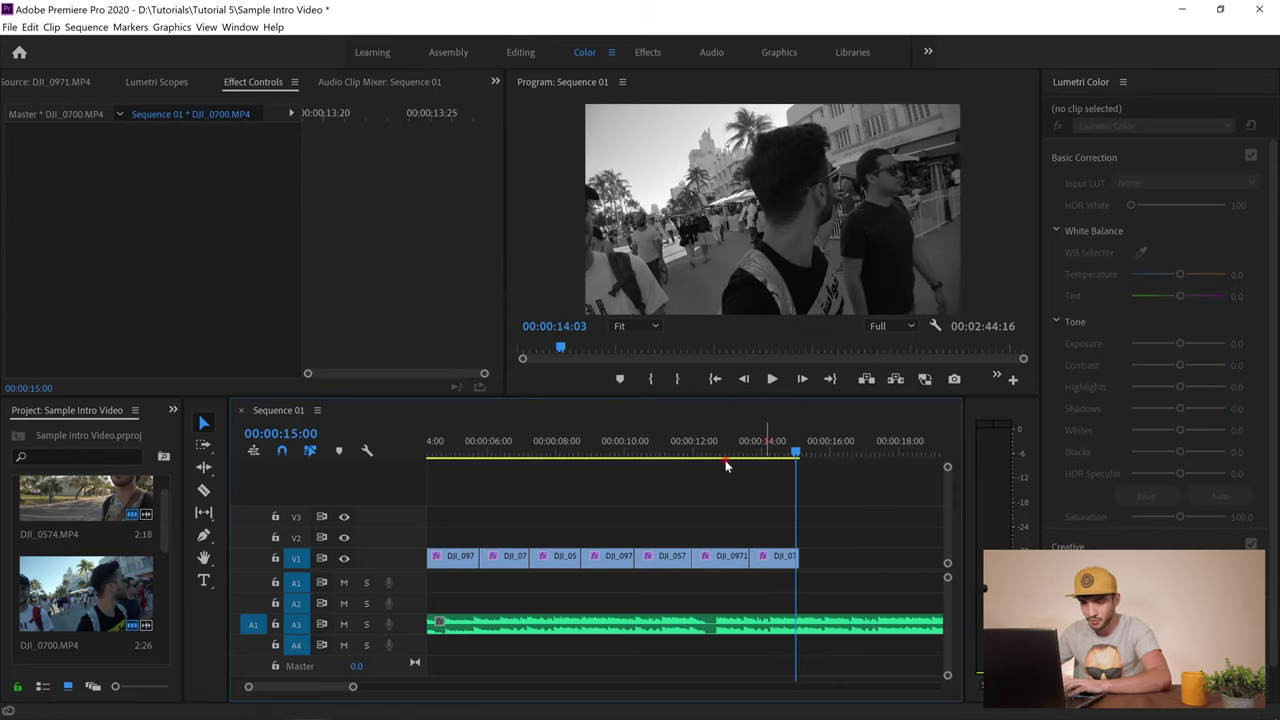
left_click(203, 491)
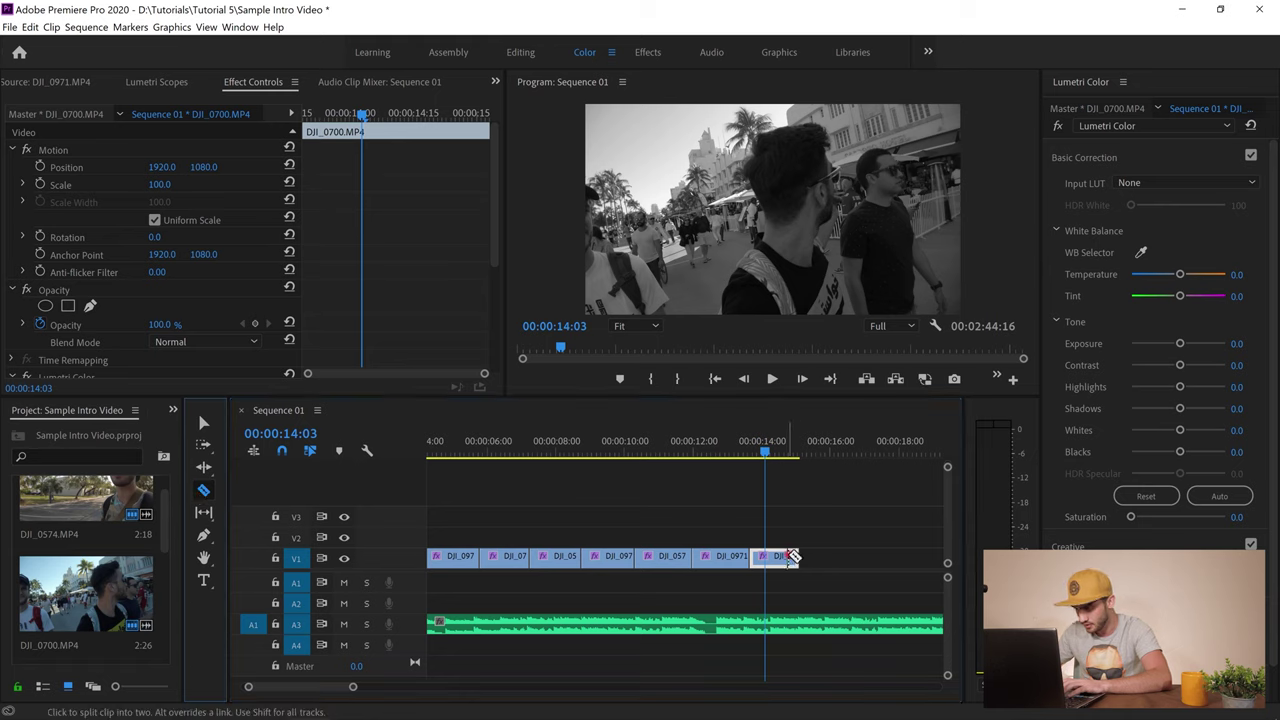
left_click(800, 623)
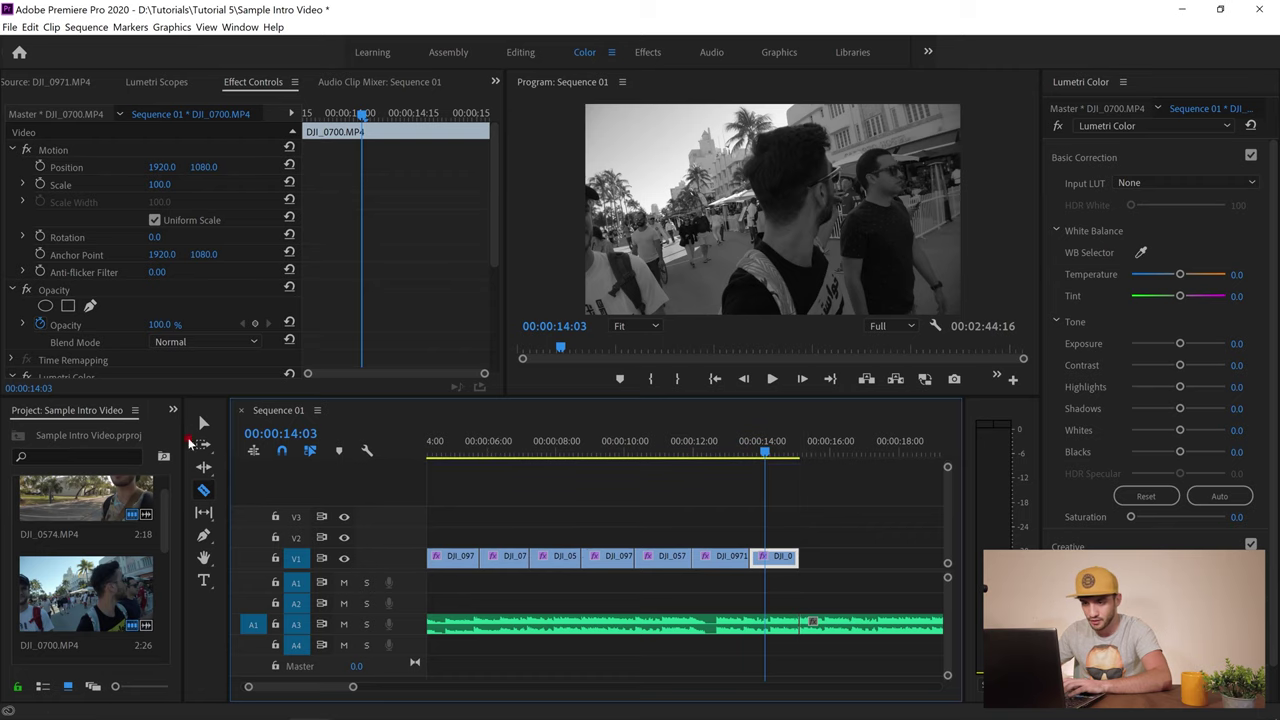
left_click(203, 424)
left_click(866, 626)
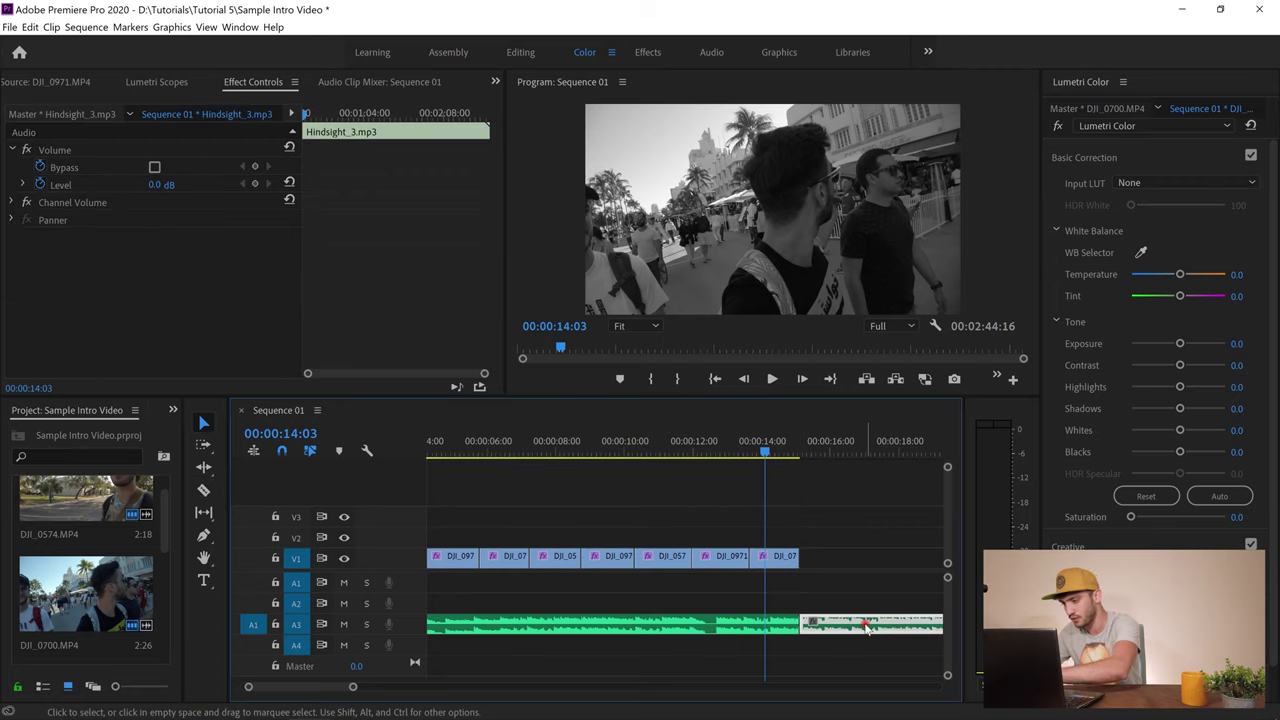
key("Delete")
Switch to the Editing workspace and set the Hindsight_3.mp3 volume level to -100 dB at 00:00:00:00
key("Home")
key("backslash")
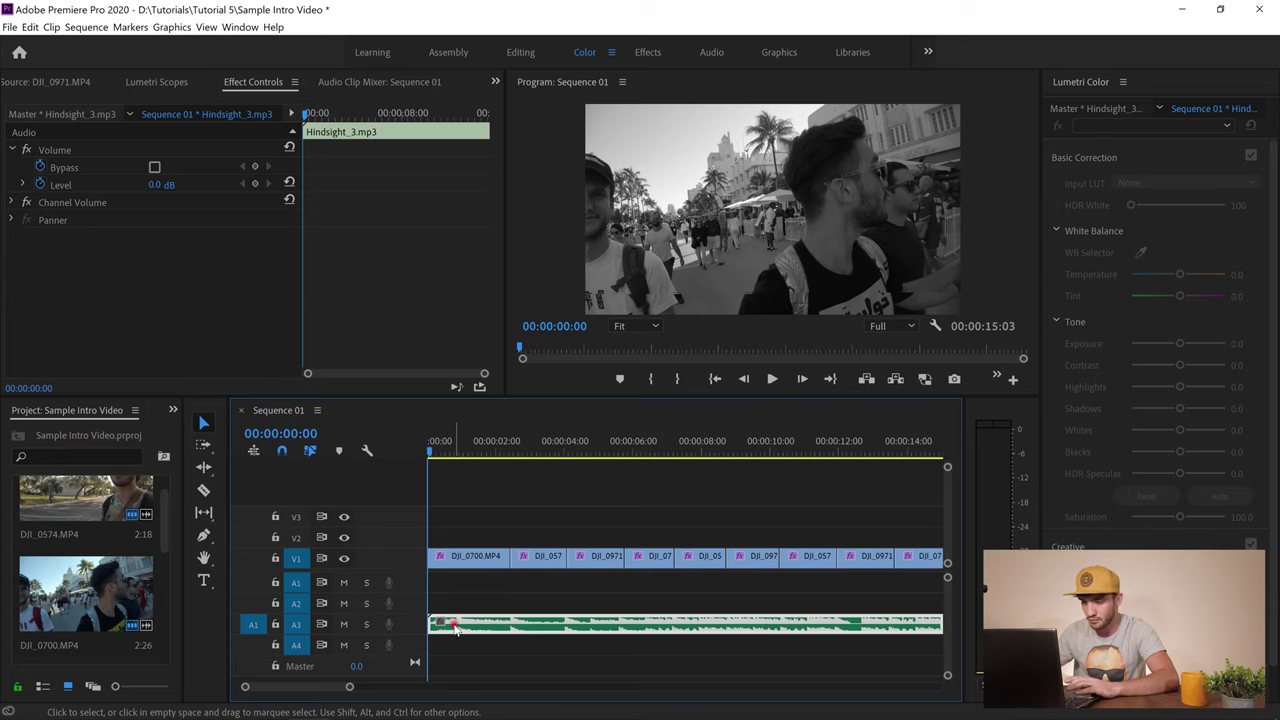
left_click_drag(428, 455, 393, 460)
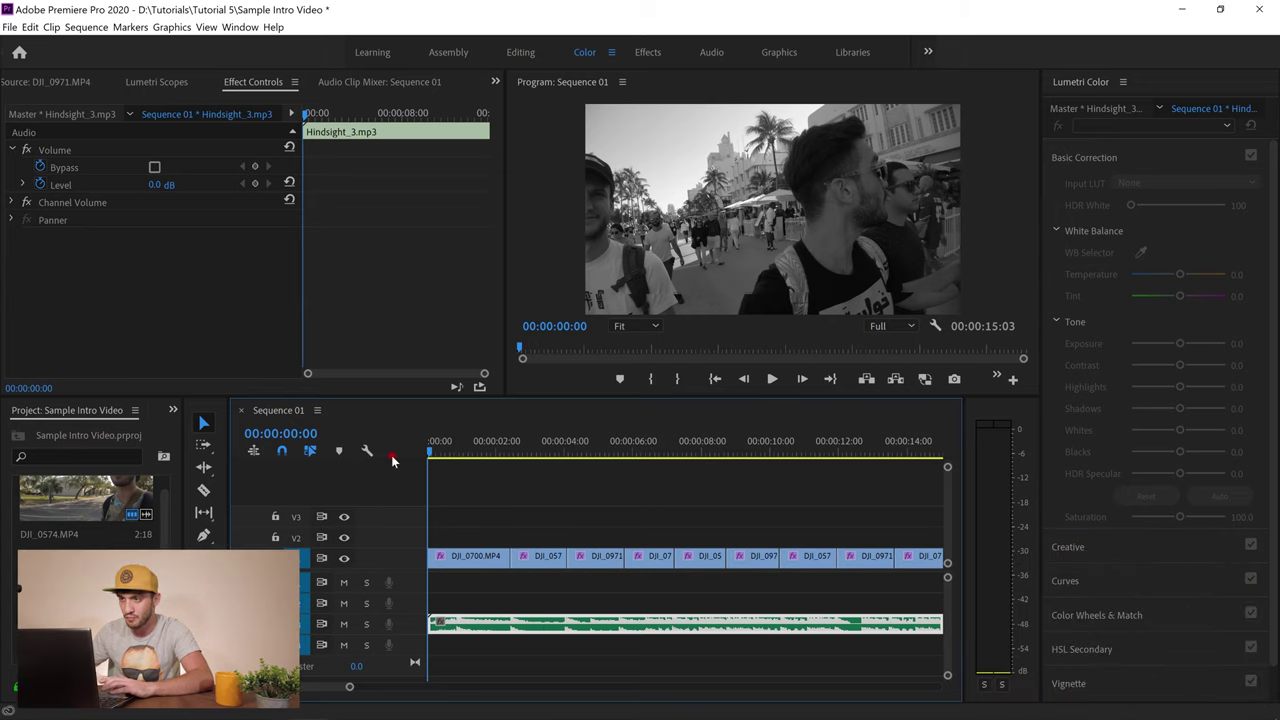
left_click(519, 53)
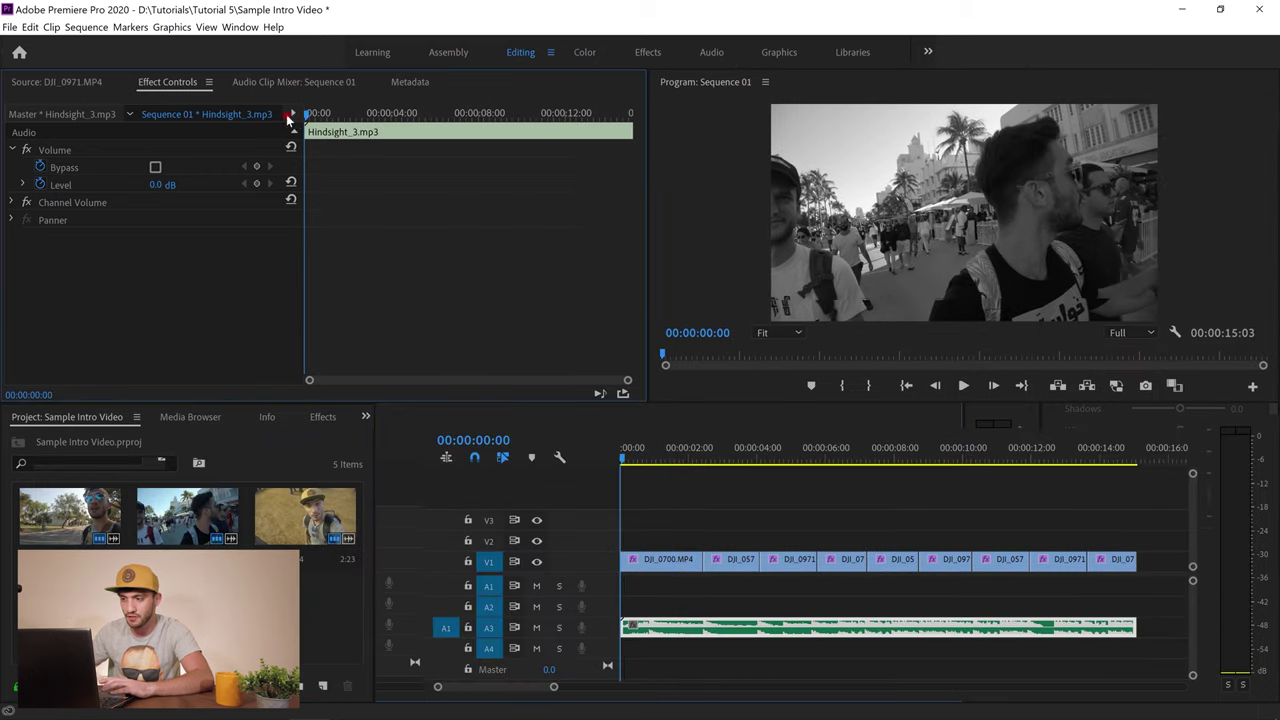
left_click(170, 183)
type("-100")
Set the music's volume level to 0.0 dB at 00:00:01:10 to complete the fade-in, and save the project
key("space")
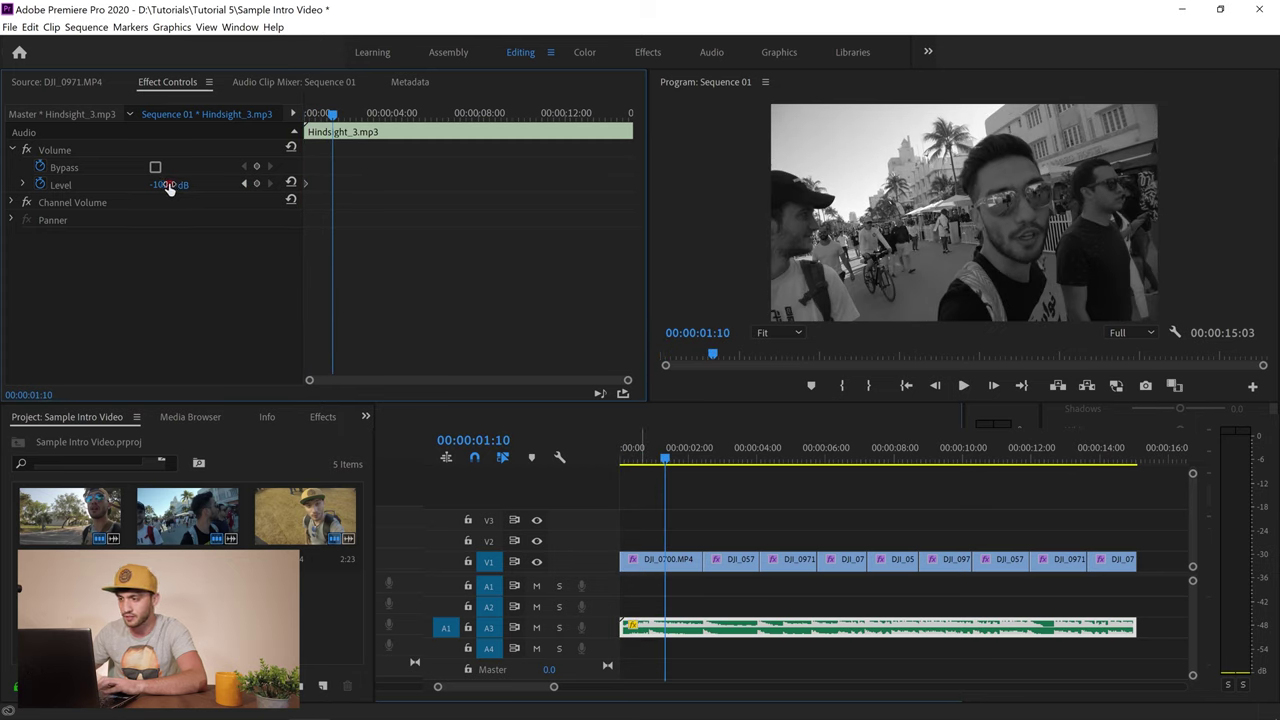
left_click(170, 185)
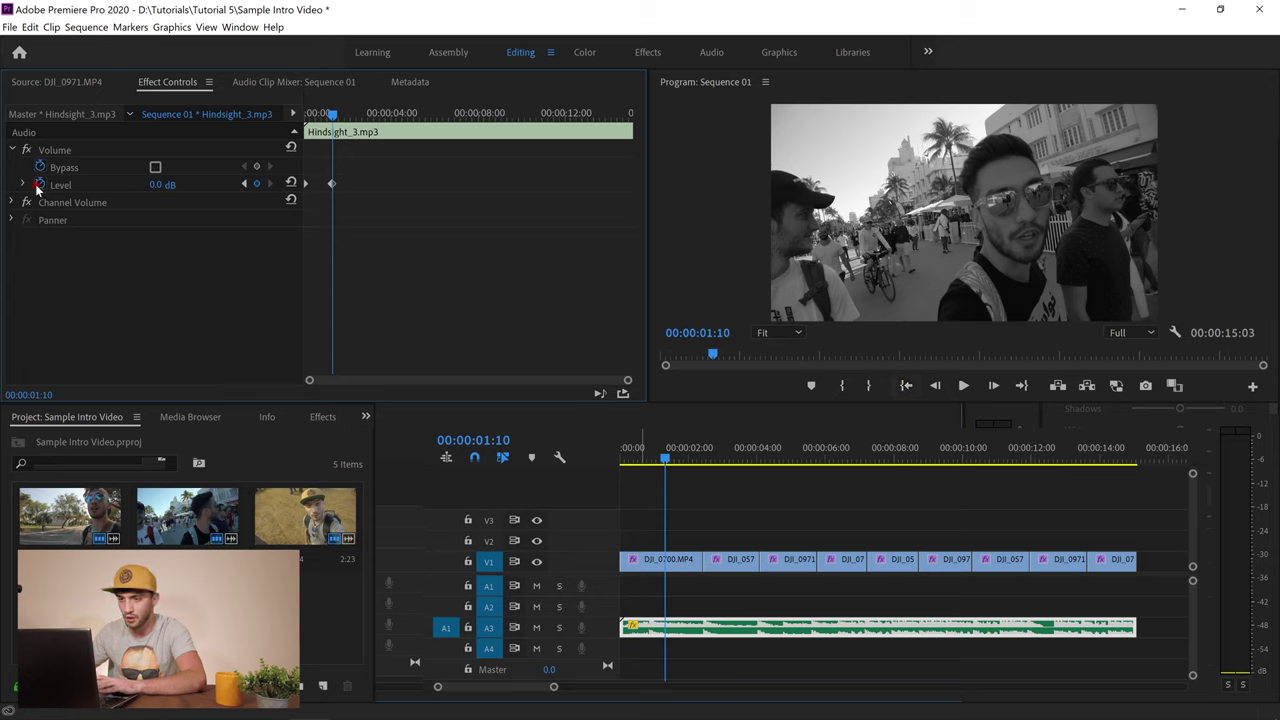
key("ctrl+s")
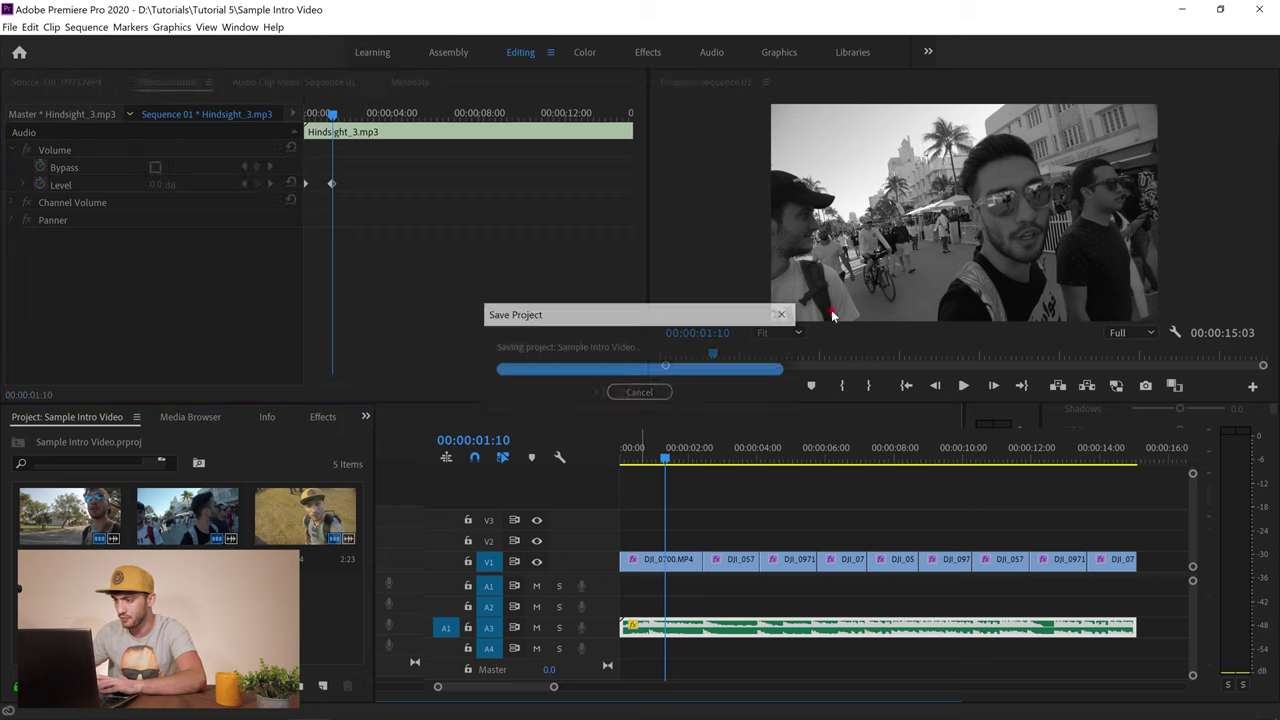
Play the sequence from the start to check the music fade-in, and return to 00:00:00:00
left_click(906, 385)
left_click(958, 386)
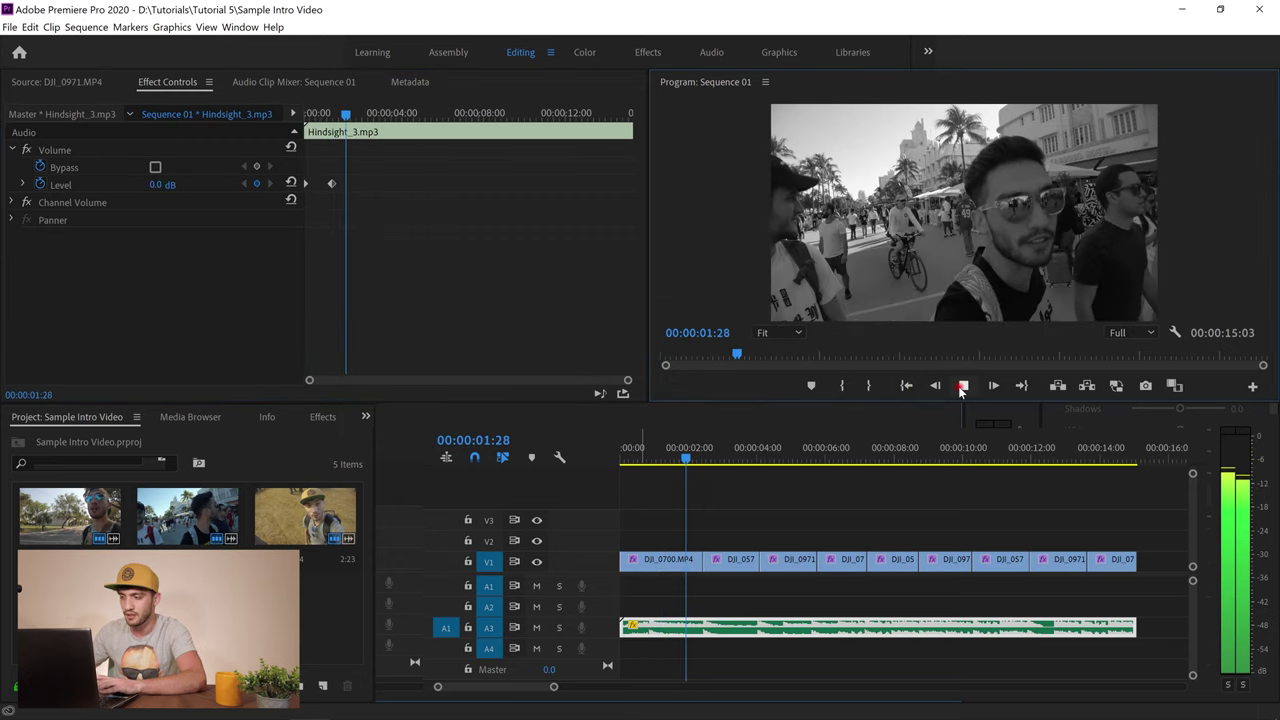
left_click(960, 387)
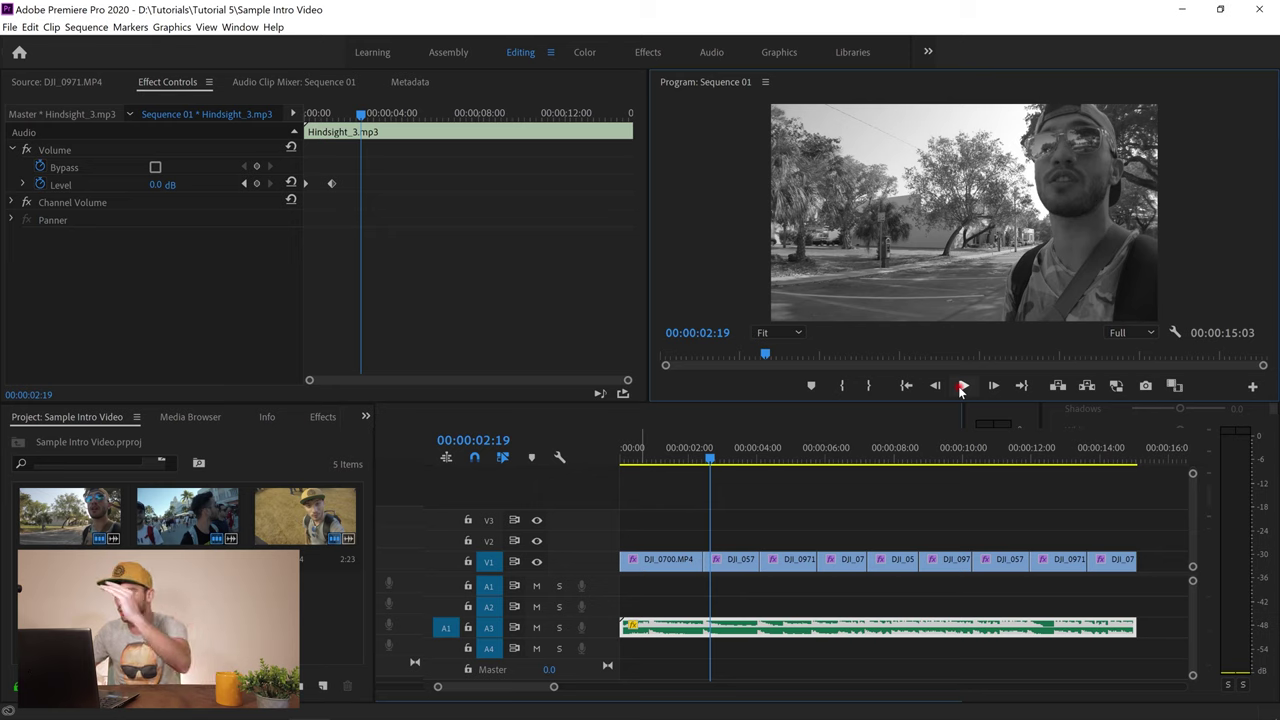
left_click(906, 385)
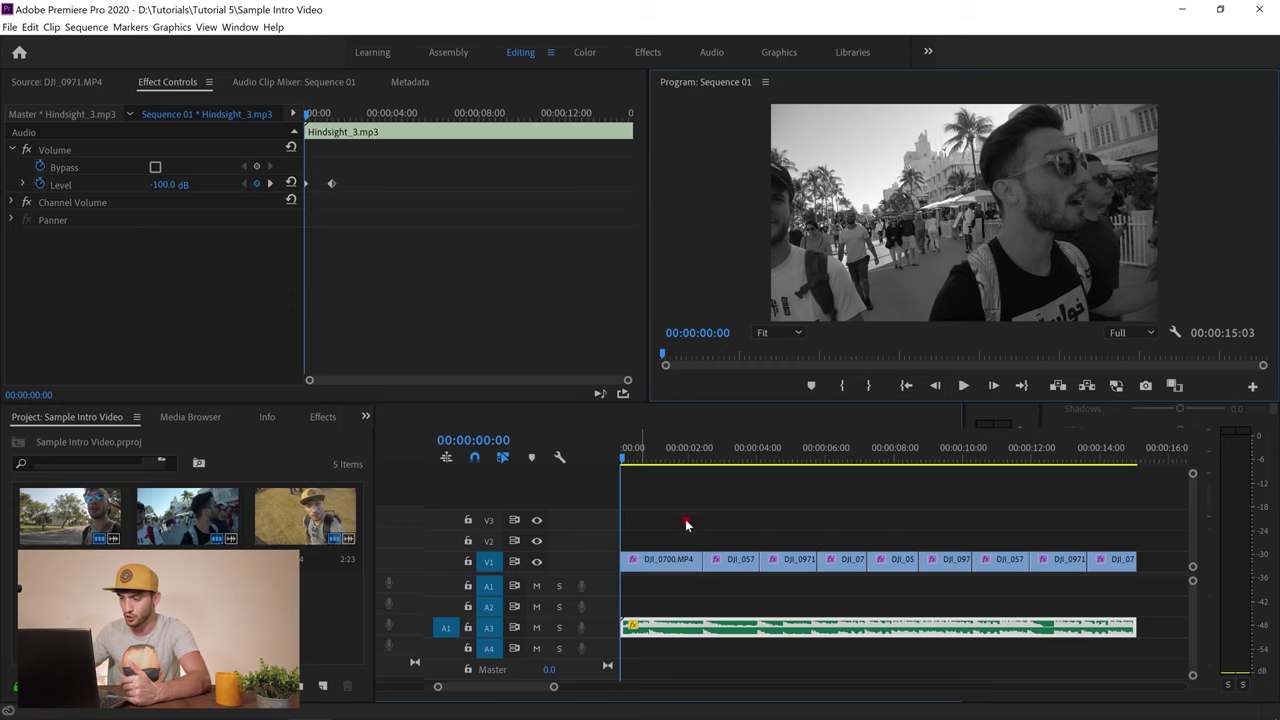
In the Assembly workspace, target V2 and draw a rectangle over most of the frame at 00:00:00:00, starting near its upper-left corner
left_click(452, 55)
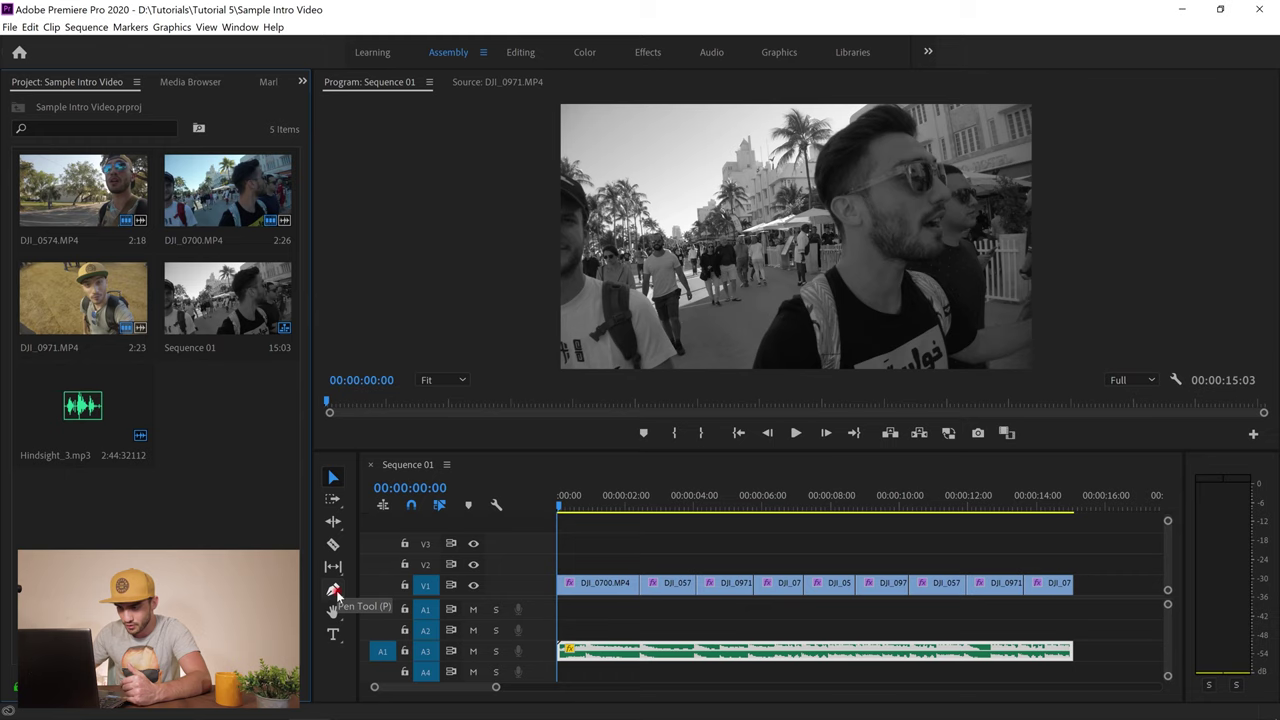
left_click(336, 592)
left_click(388, 607)
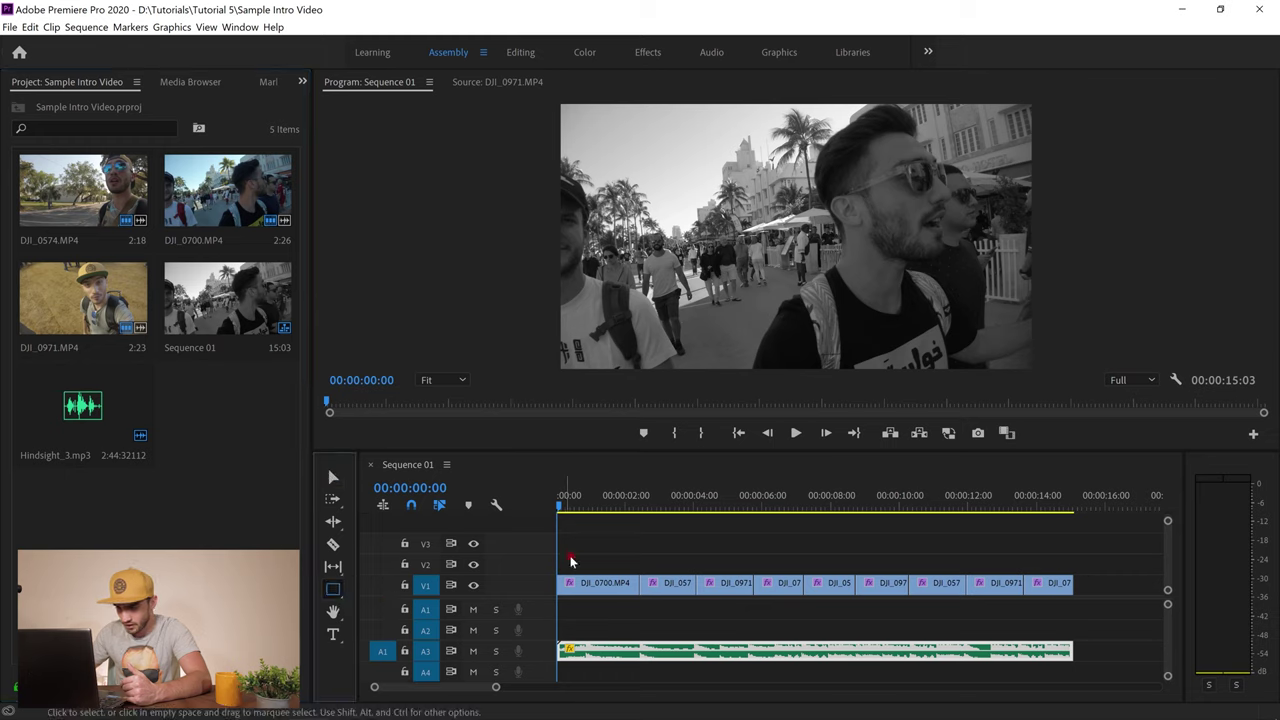
left_click(386, 566)
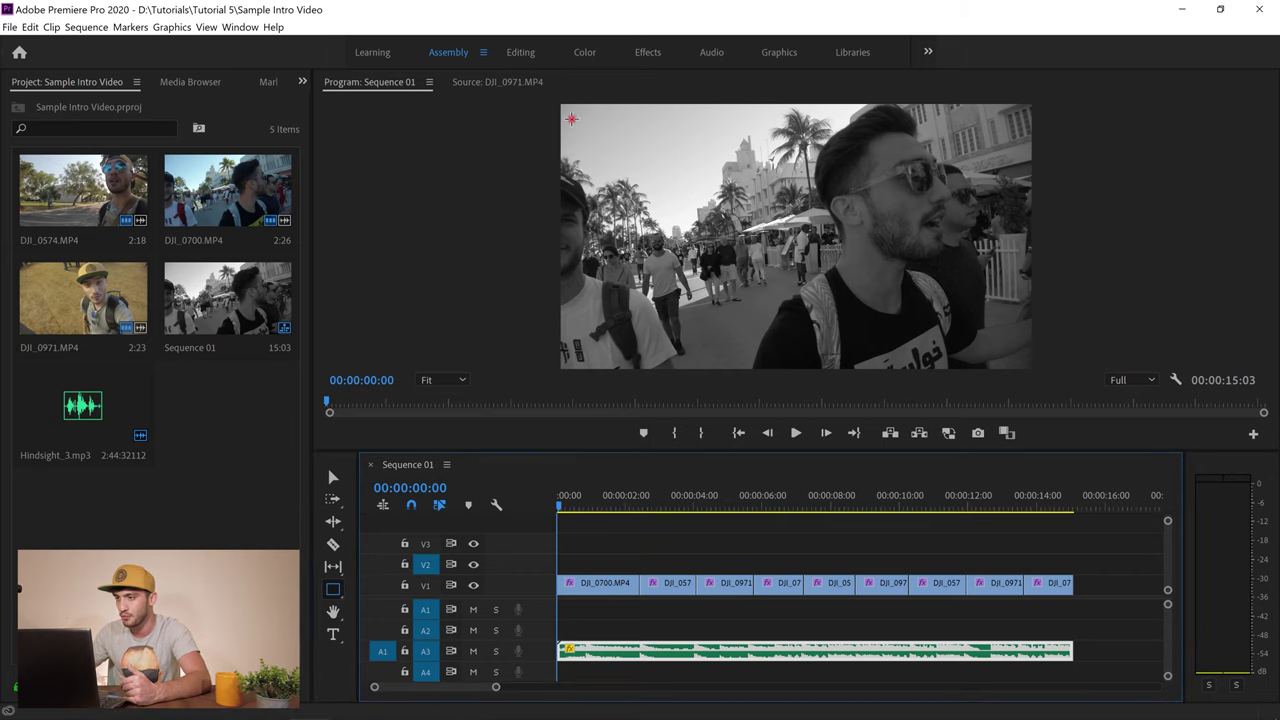
left_click_drag(573, 117, 955, 334)
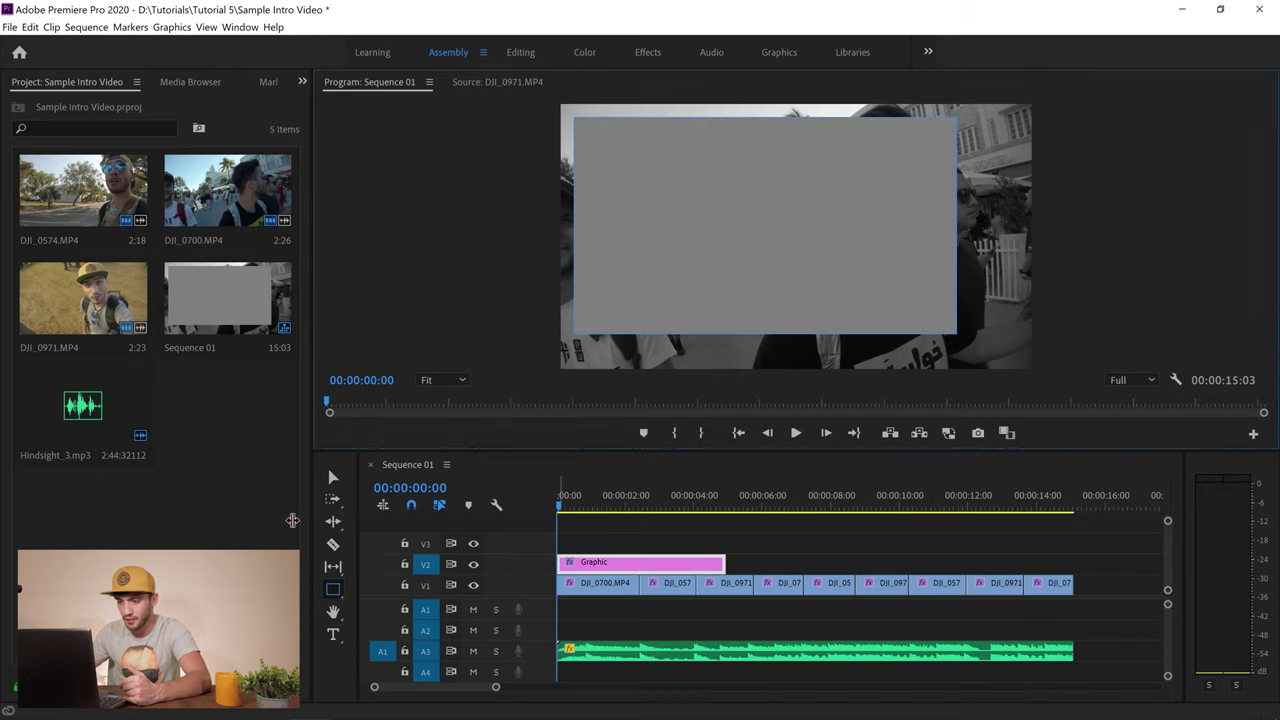
left_click(333, 478)
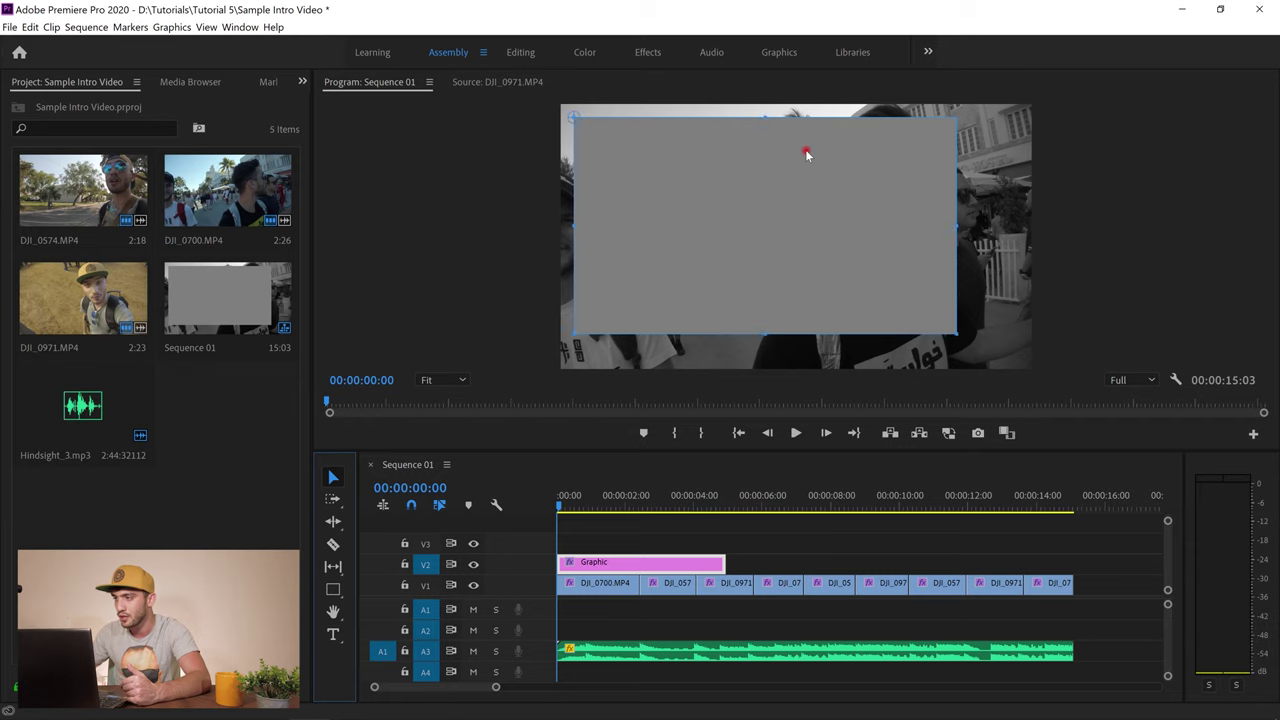
Enlarge the rectangle graphic by its upper-right and lower-left corners until it covers the whole frame
left_click(786, 180)
left_click_drag(998, 113, 1047, 102)
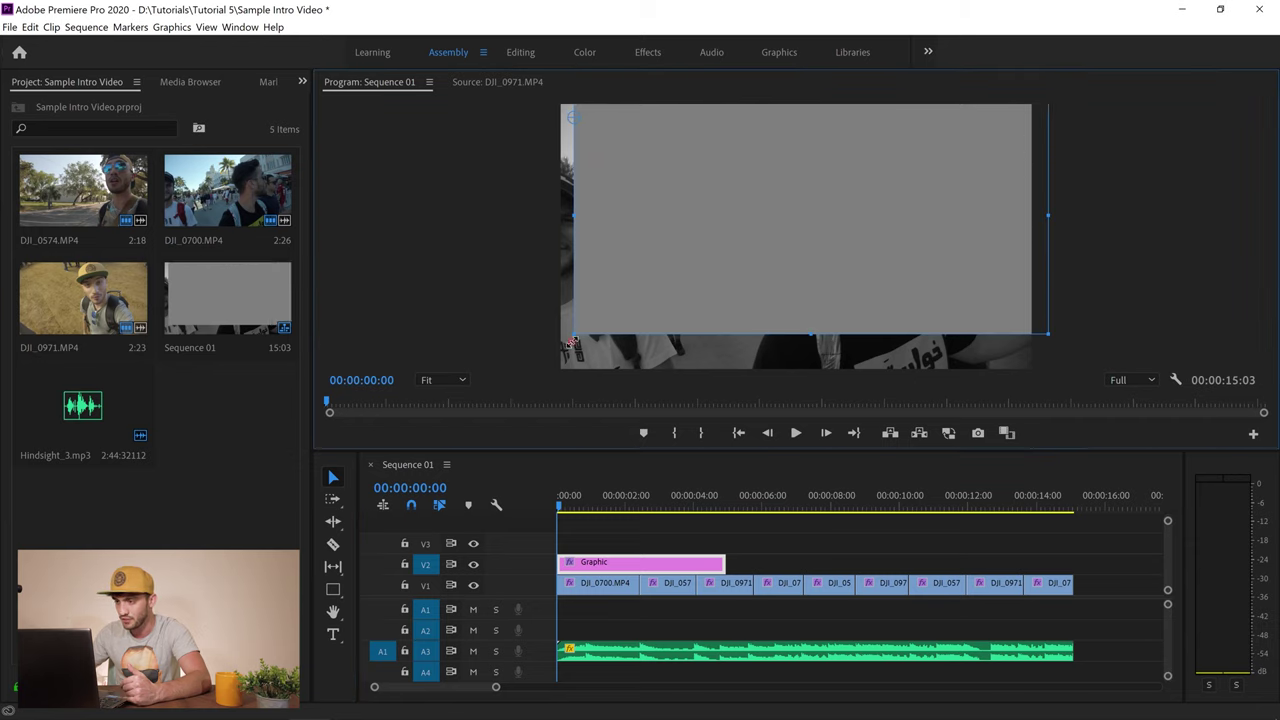
left_click_drag(573, 341, 541, 378)
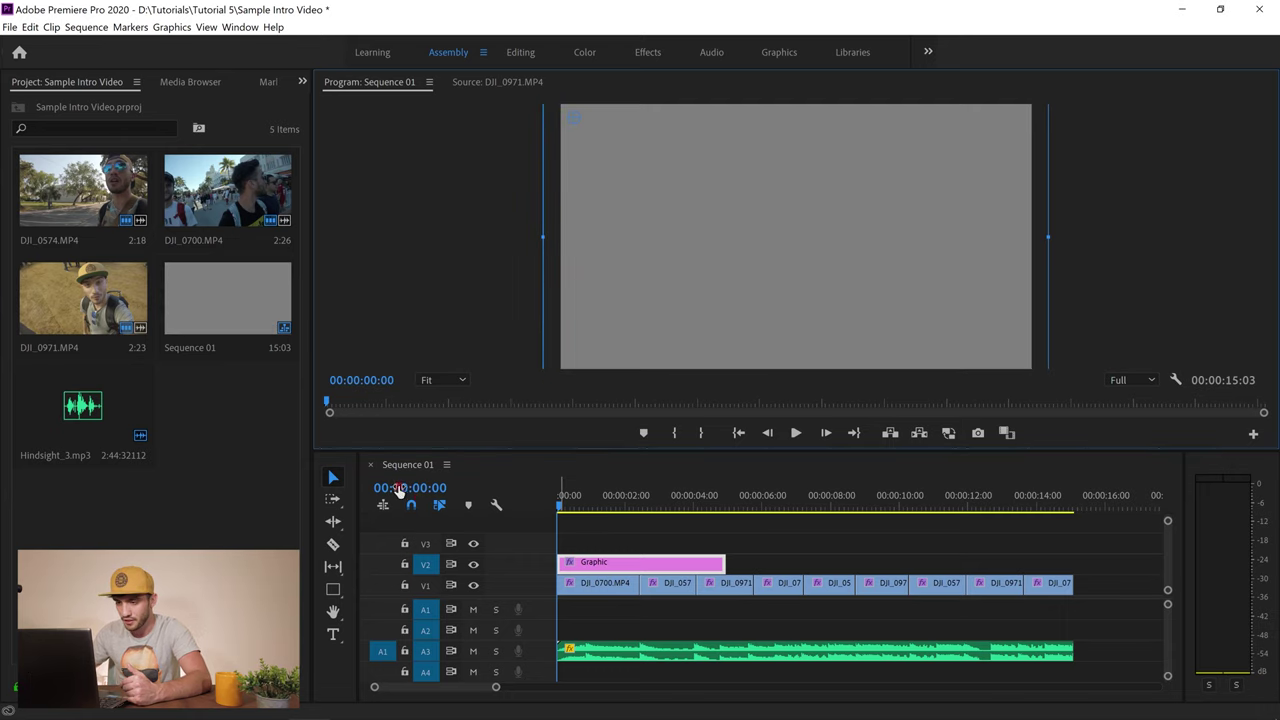
In the Editing workspace, change the rectangle graphic's fill to solid yellow, FFFE00
left_click(634, 562)
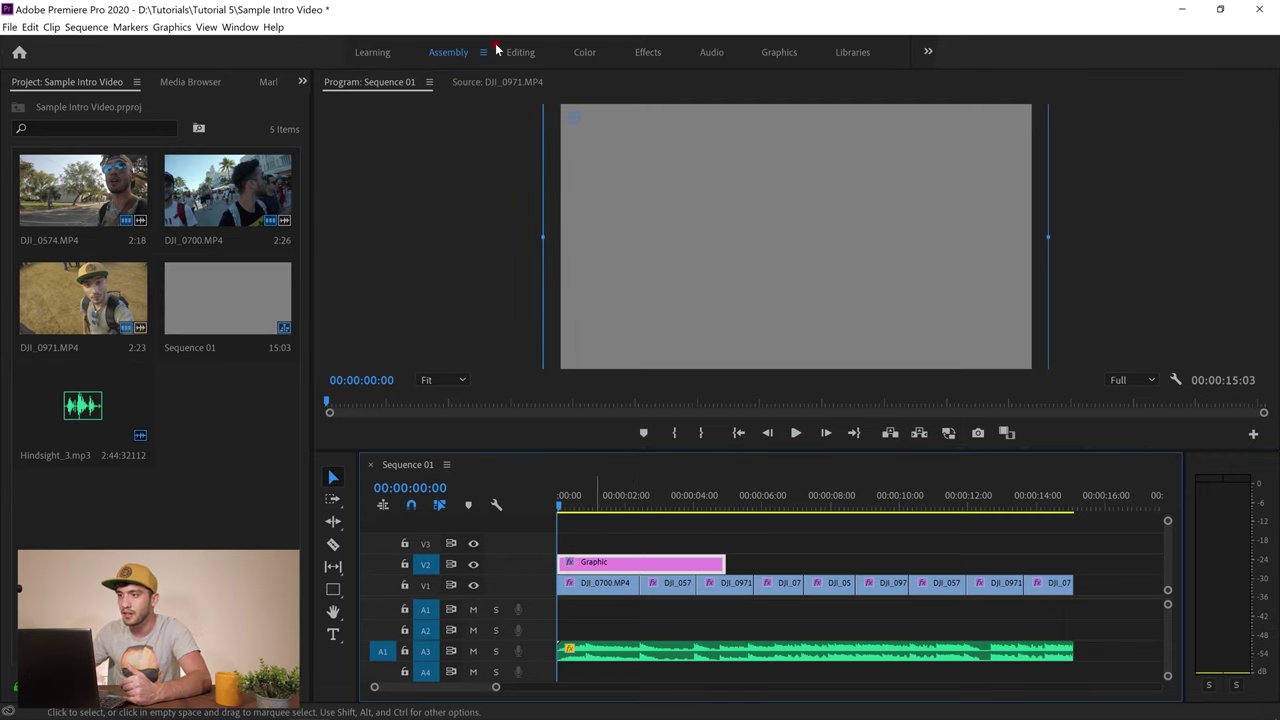
left_click(524, 58)
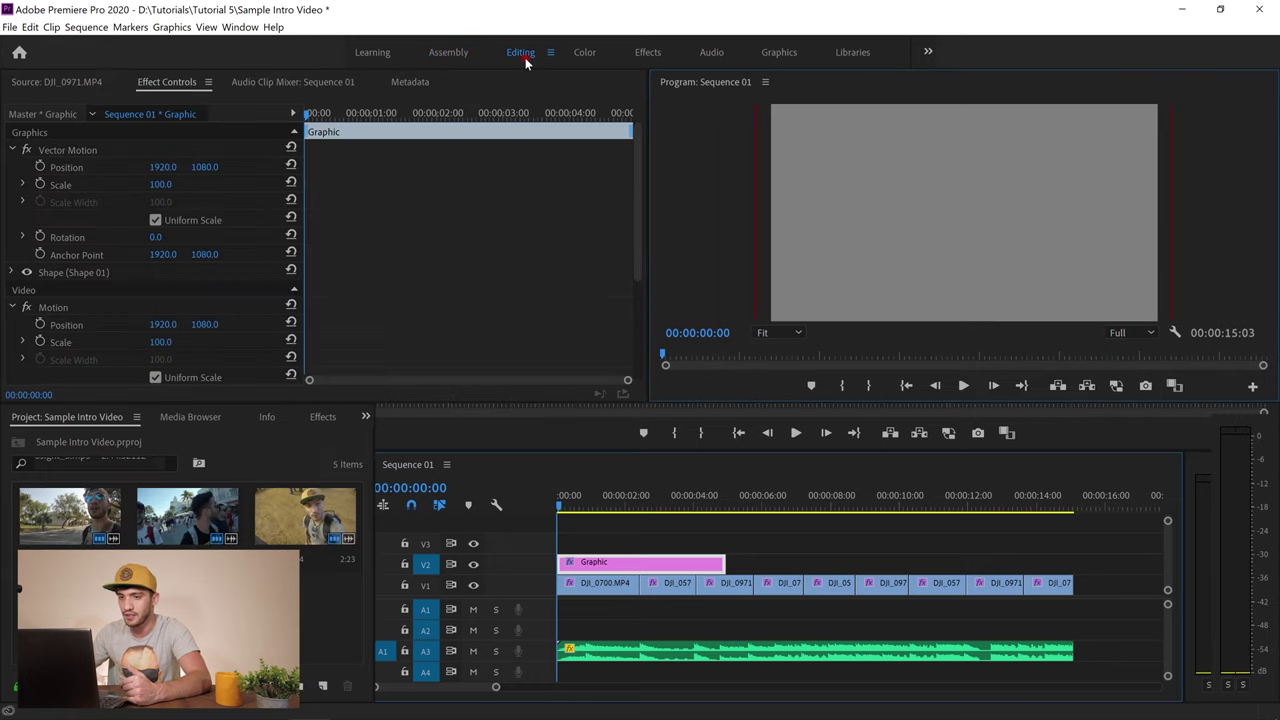
left_click(13, 272)
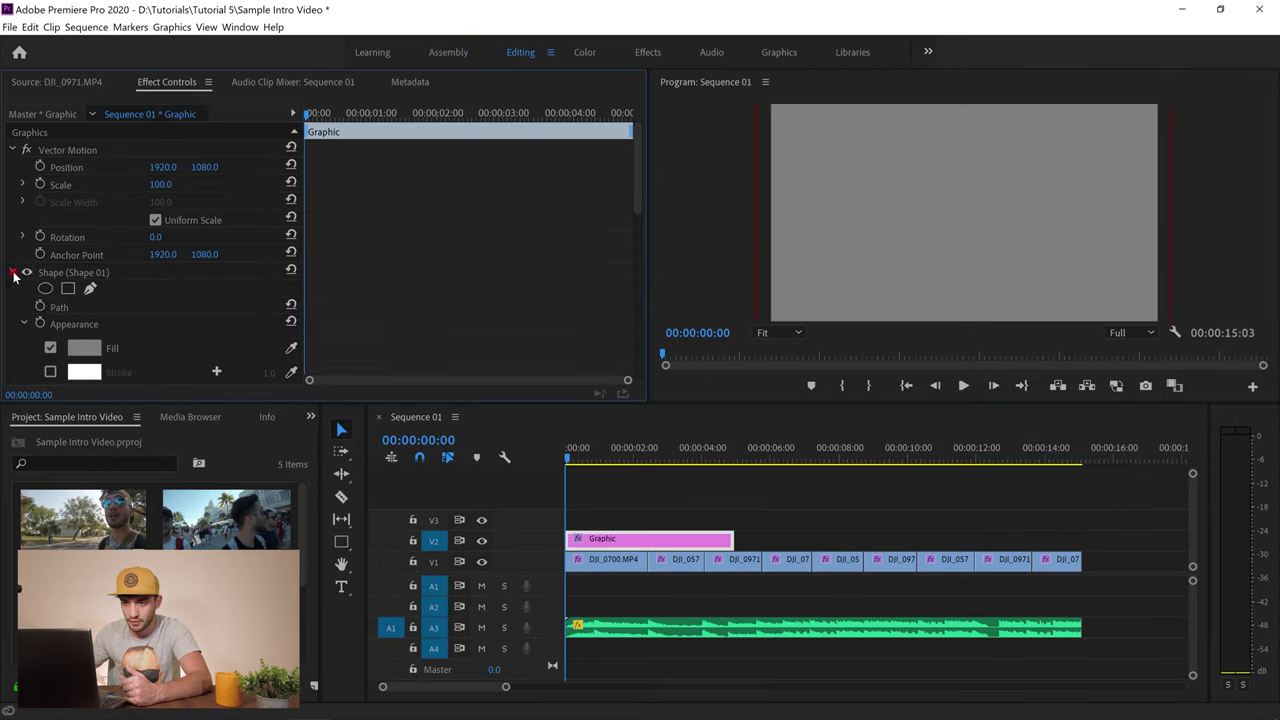
left_click(84, 347)
left_click_drag(812, 340, 623, 240)
left_click(621, 311)
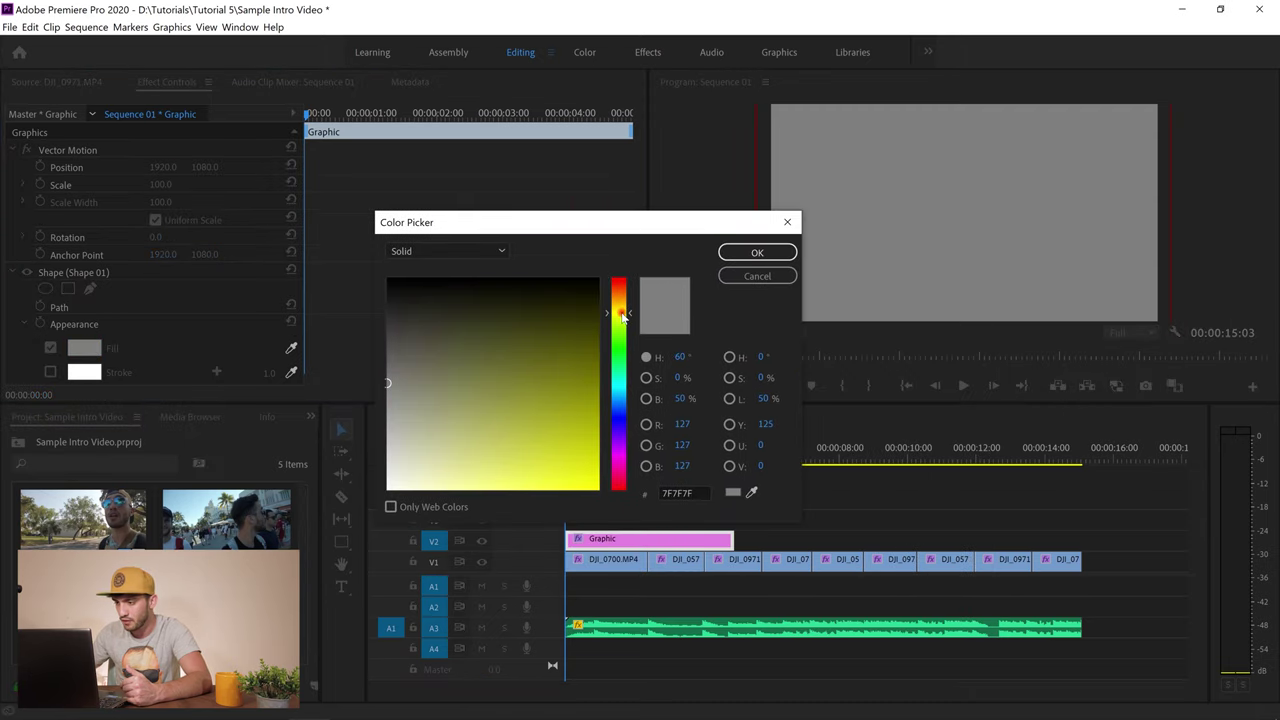
left_click_drag(564, 440, 630, 503)
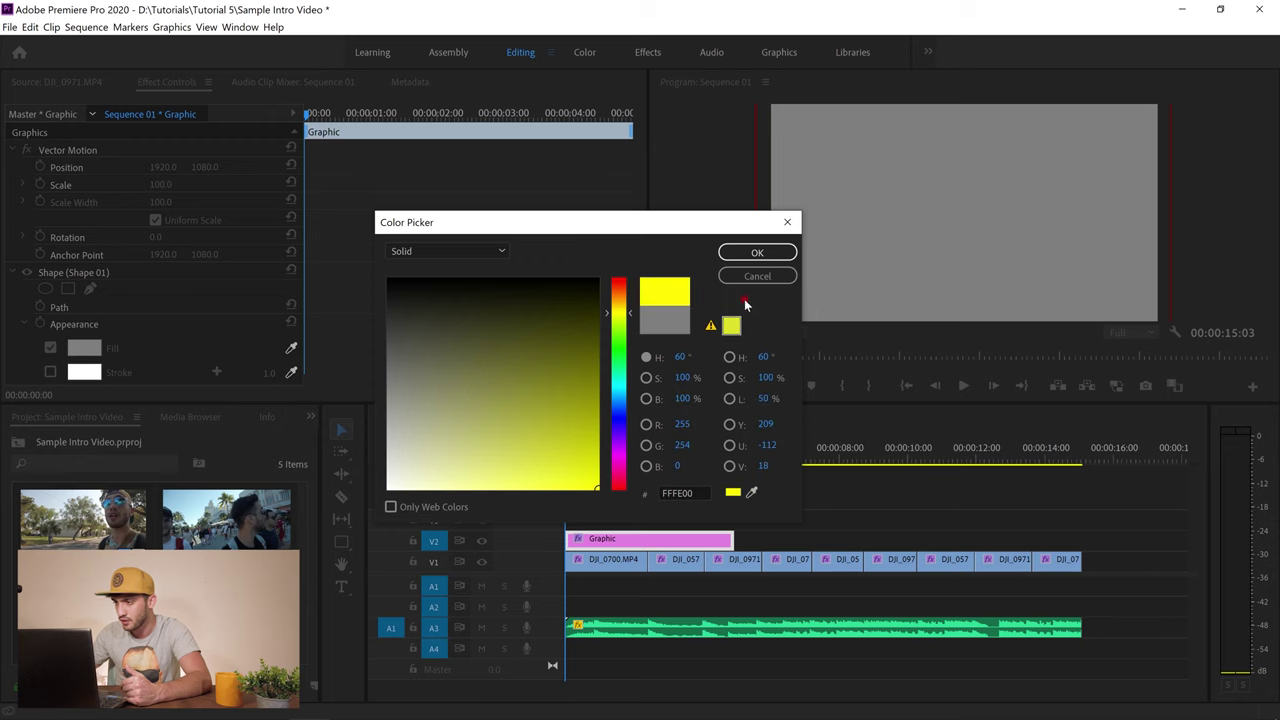
left_click(757, 252)
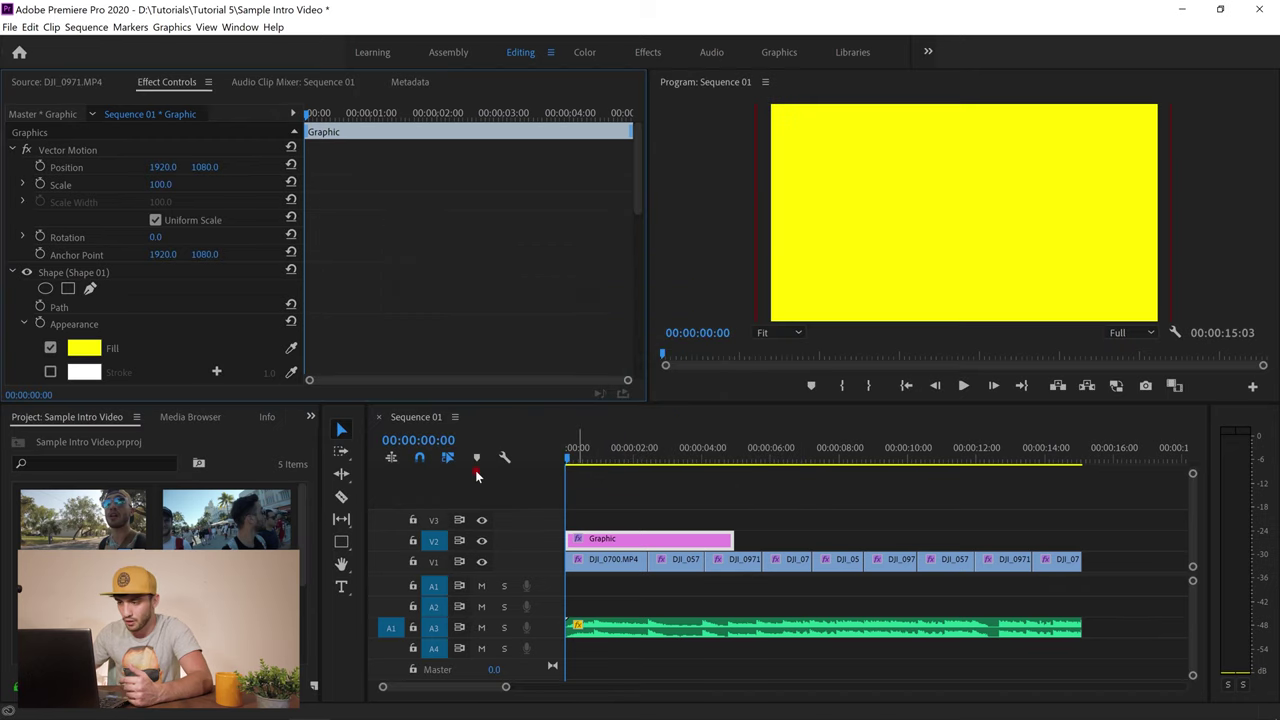
Extend the yellow graphic clip on V2 to the end of the sequence
left_click_drag(732, 540, 703, 540)
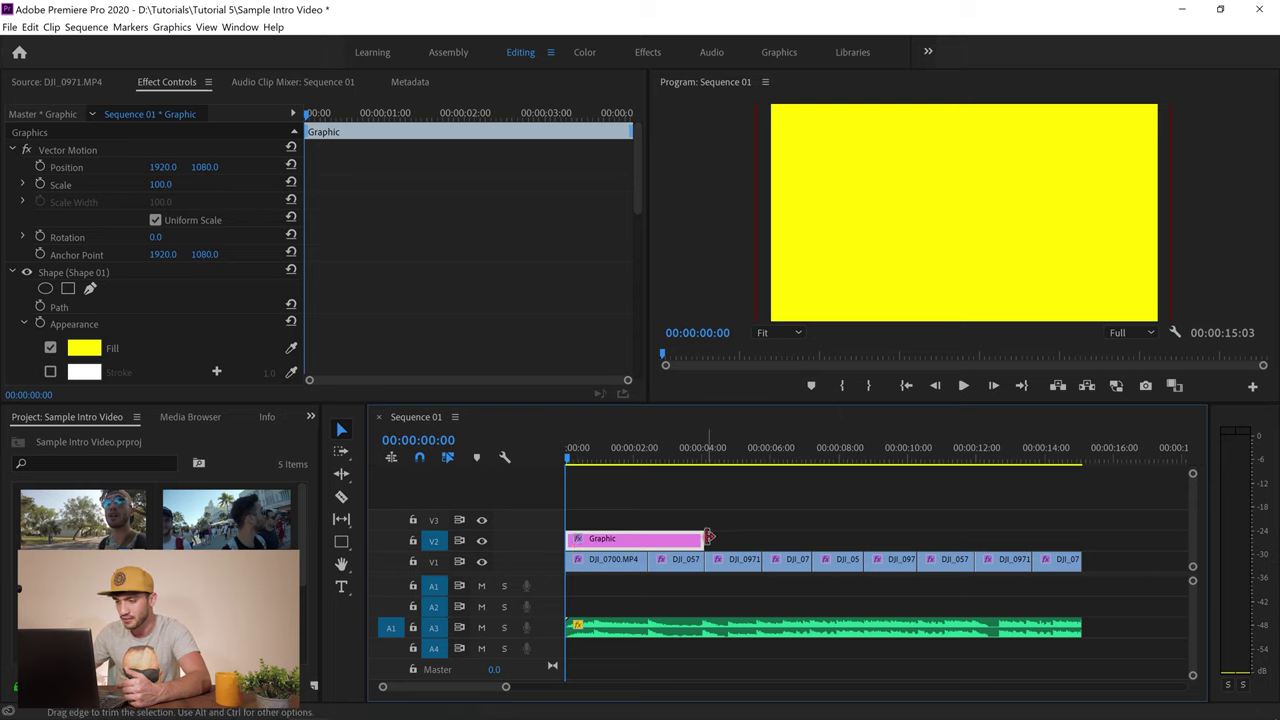
left_click_drag(700, 539, 1080, 530)
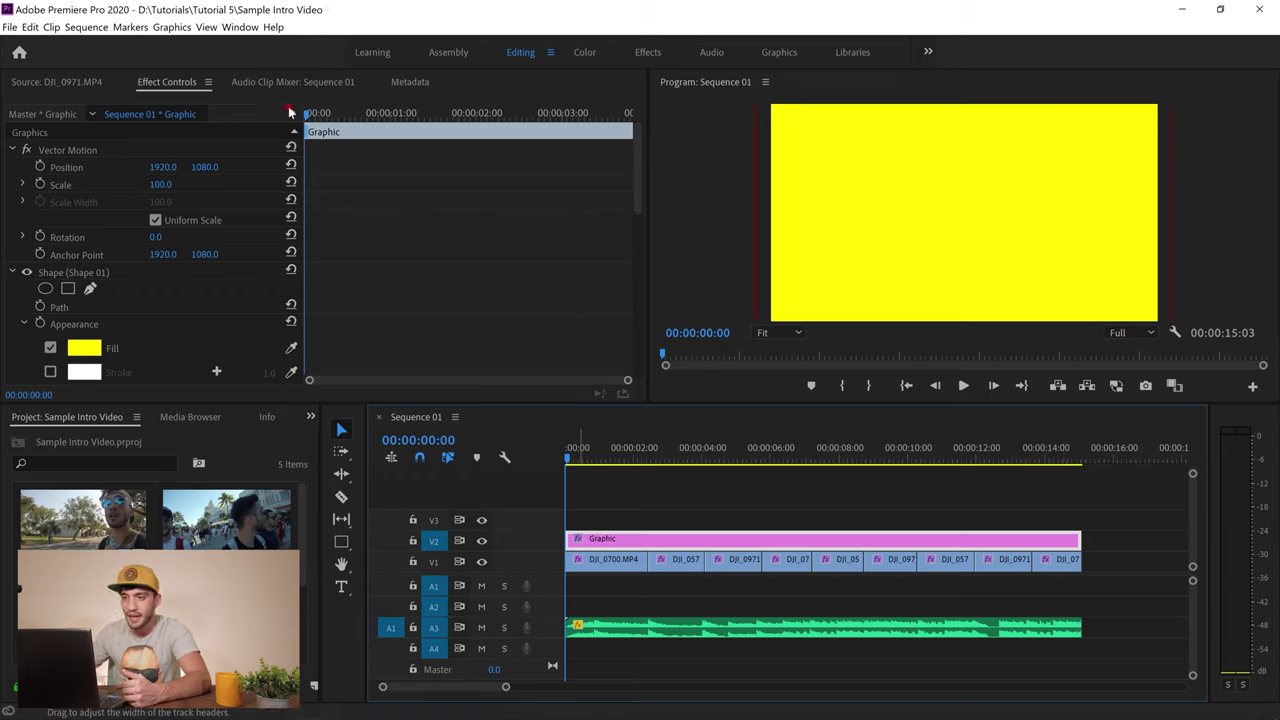
Set the yellow graphic clip's opacity to 0% at 00:00:00:00
mouse_move(308, 118)
left_mouse_down()
mouse_move(347, 118)
mouse_move(287, 117)
left_mouse_up()
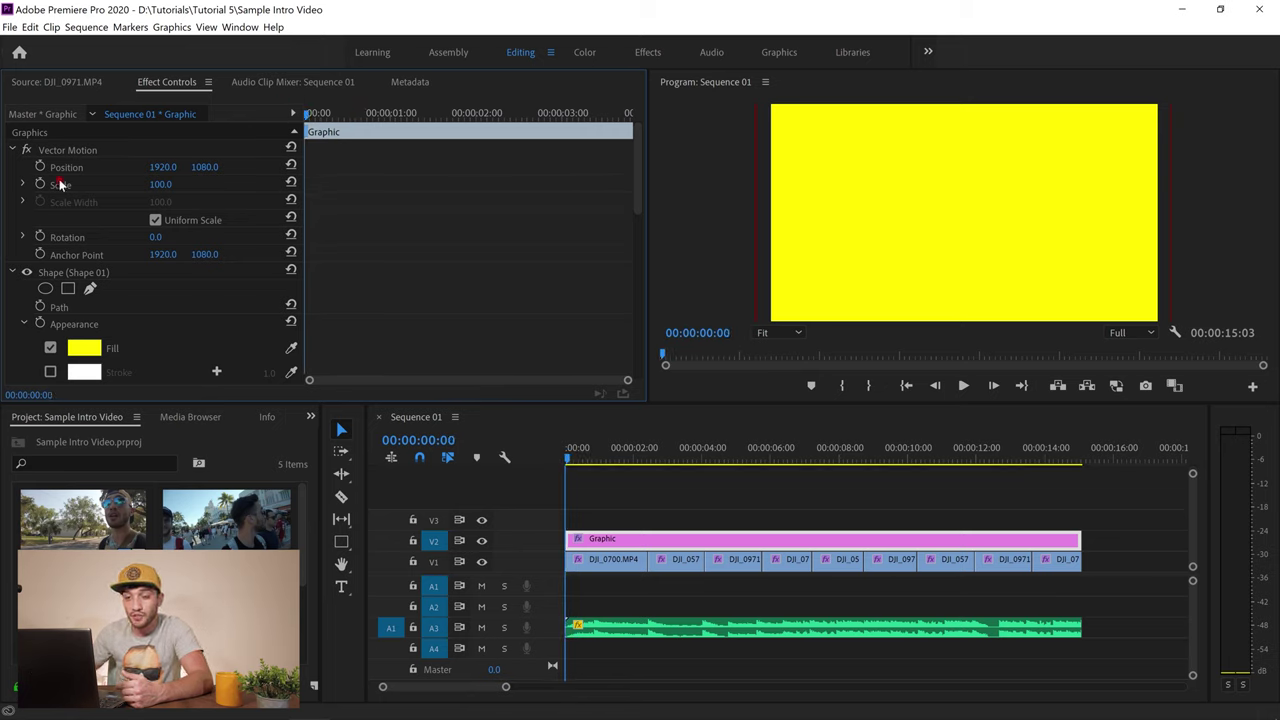
scroll(84, 174, "down", 5)
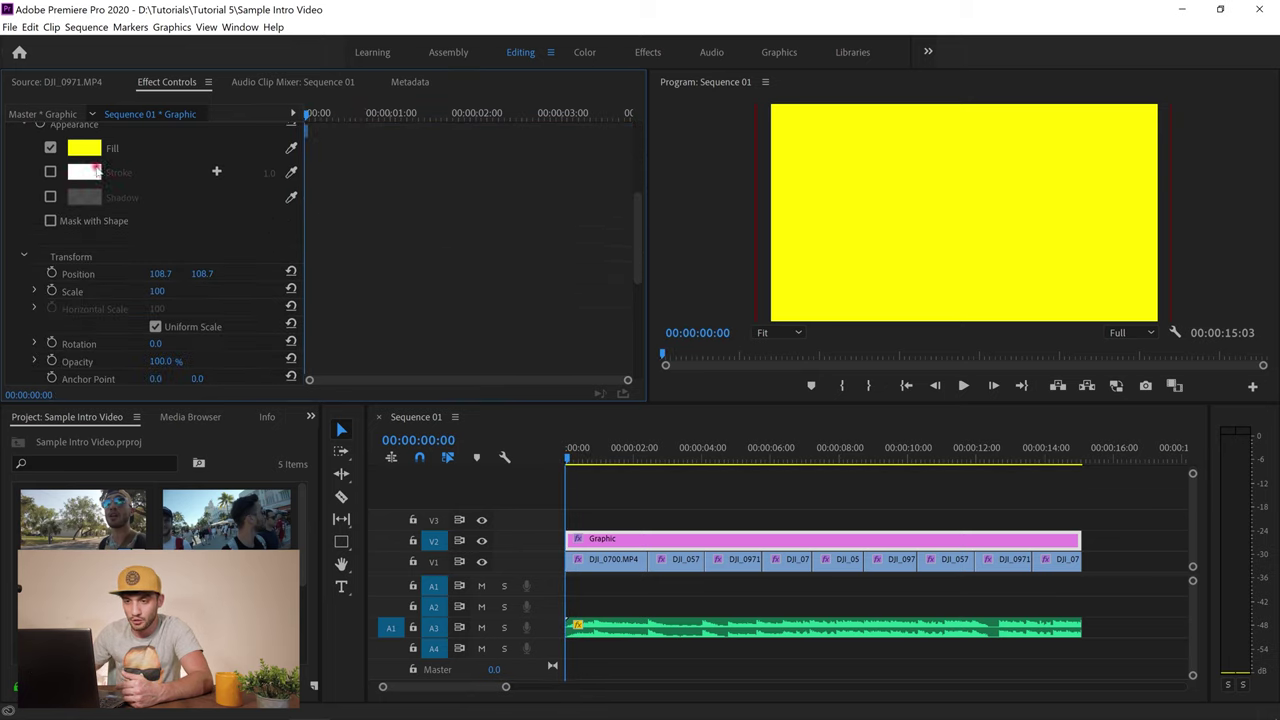
scroll(79, 249, "down", 5)
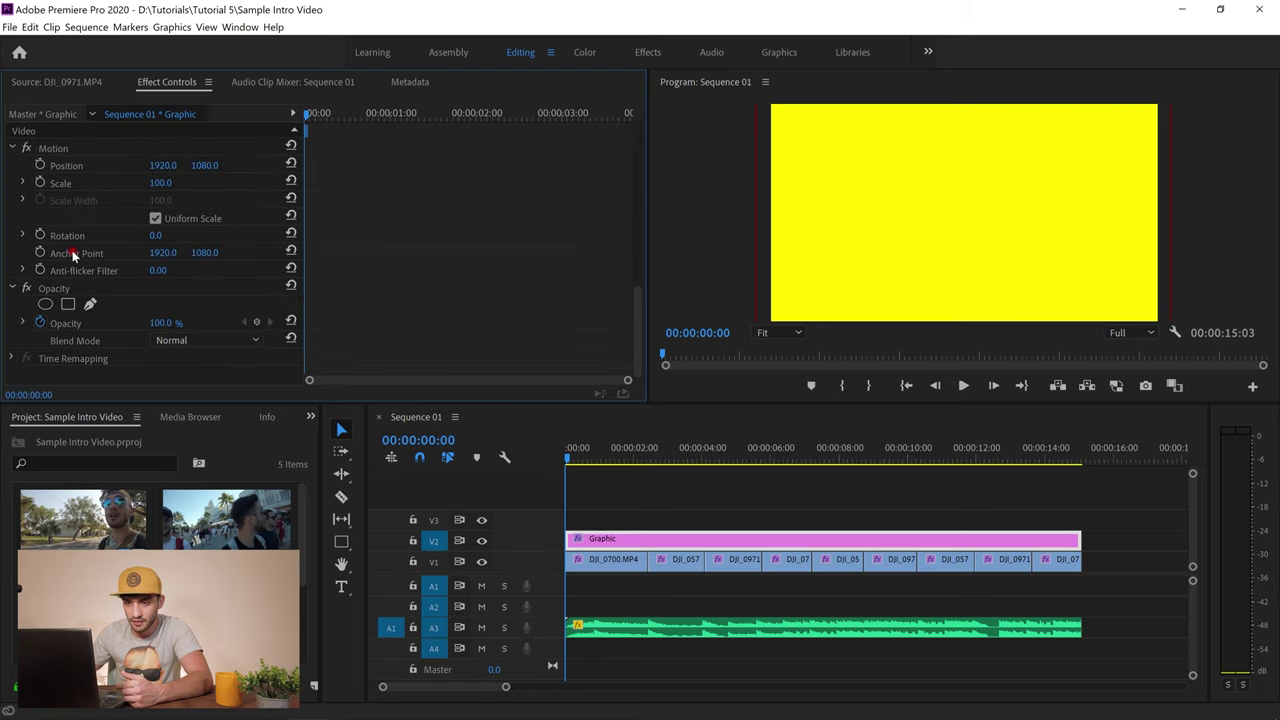
left_click(40, 323)
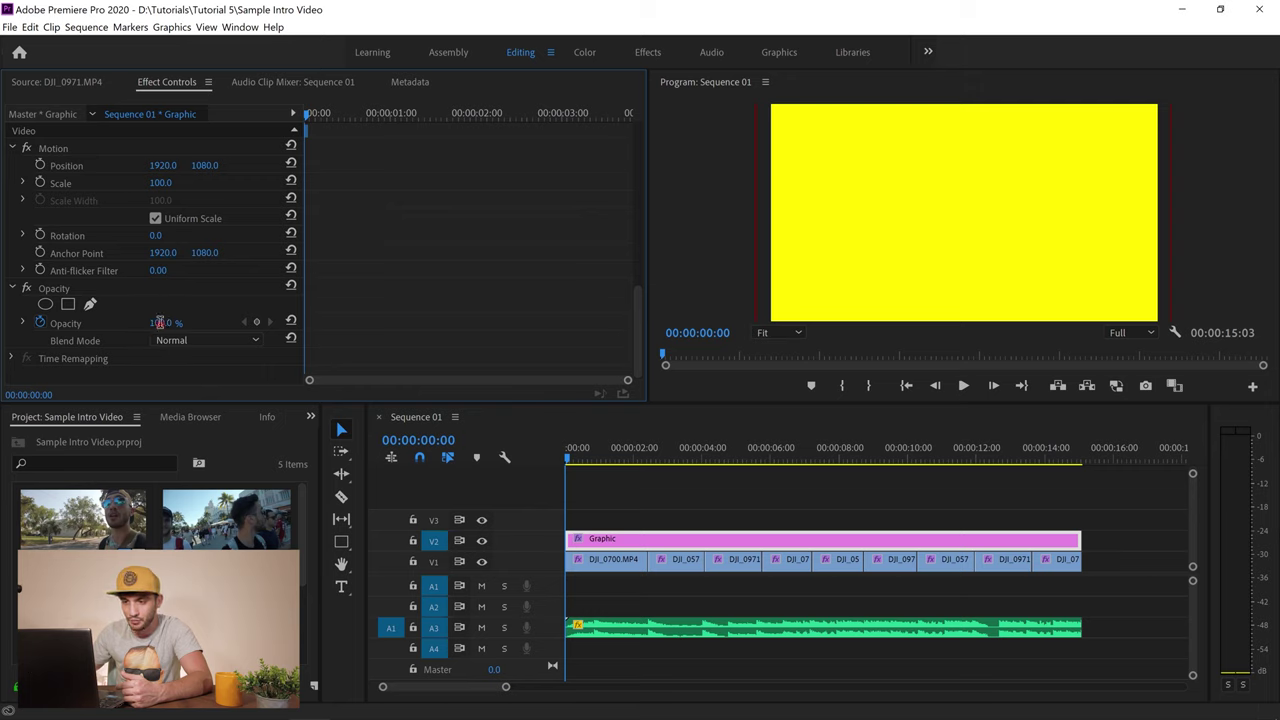
left_click(158, 322)
key("Return")
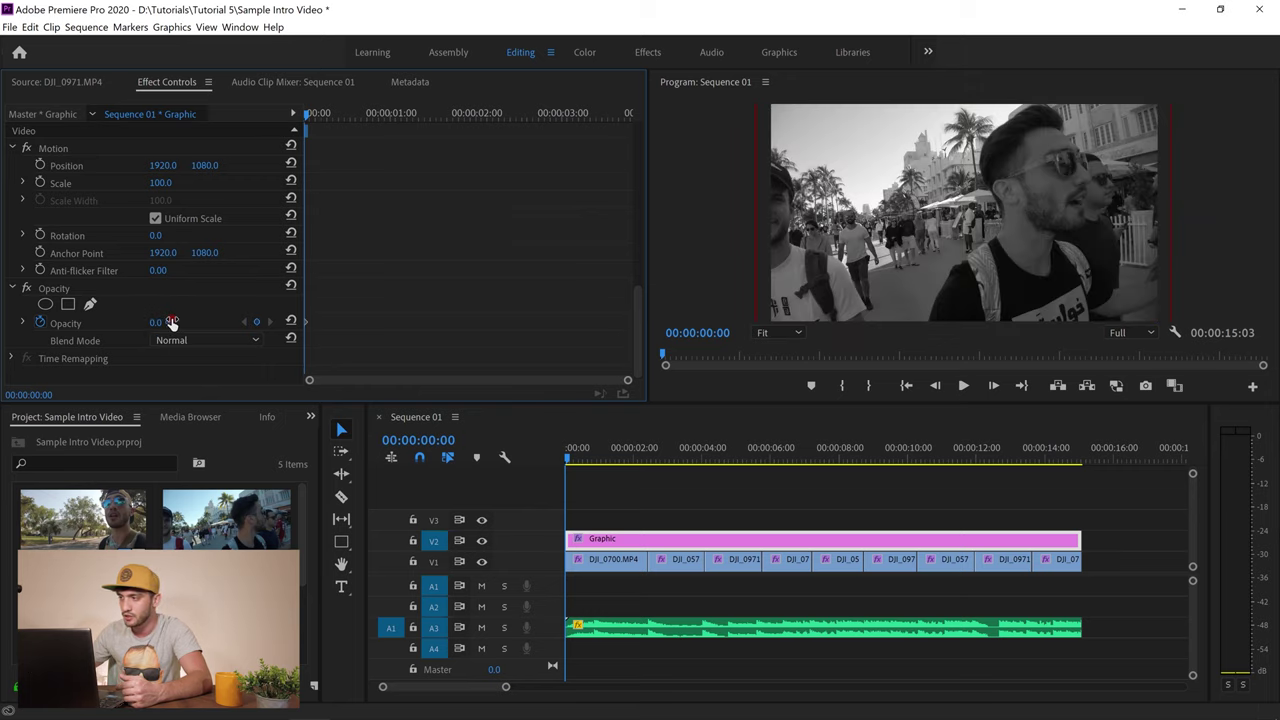
Add a second opacity keyframe of 0% to the yellow graphic at 00:00:02:02
left_click(964, 387)
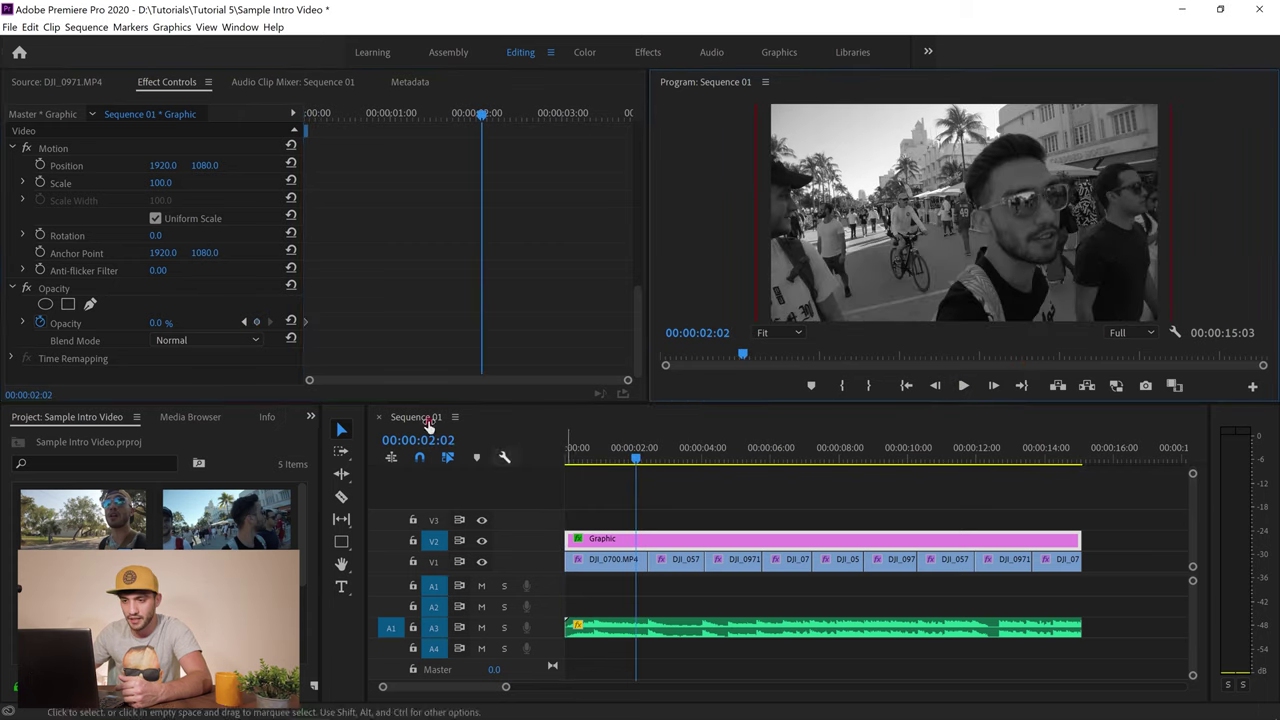
left_click(158, 322)
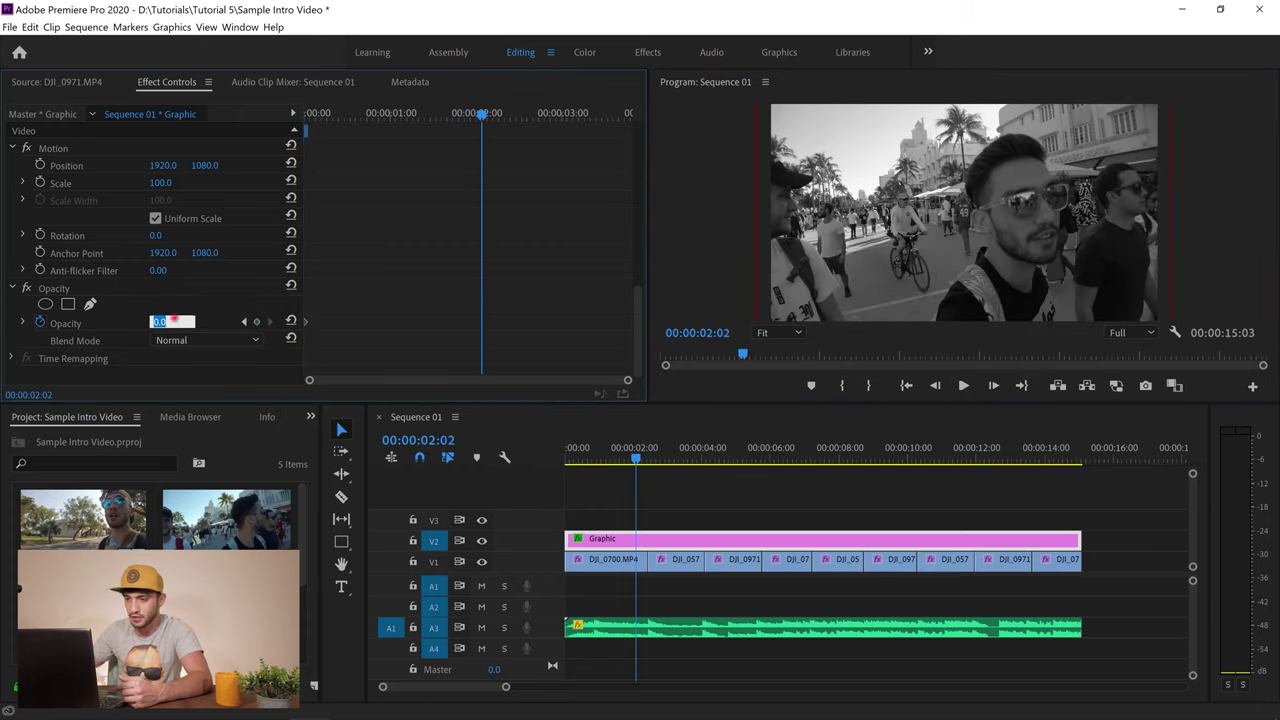
key("Return")
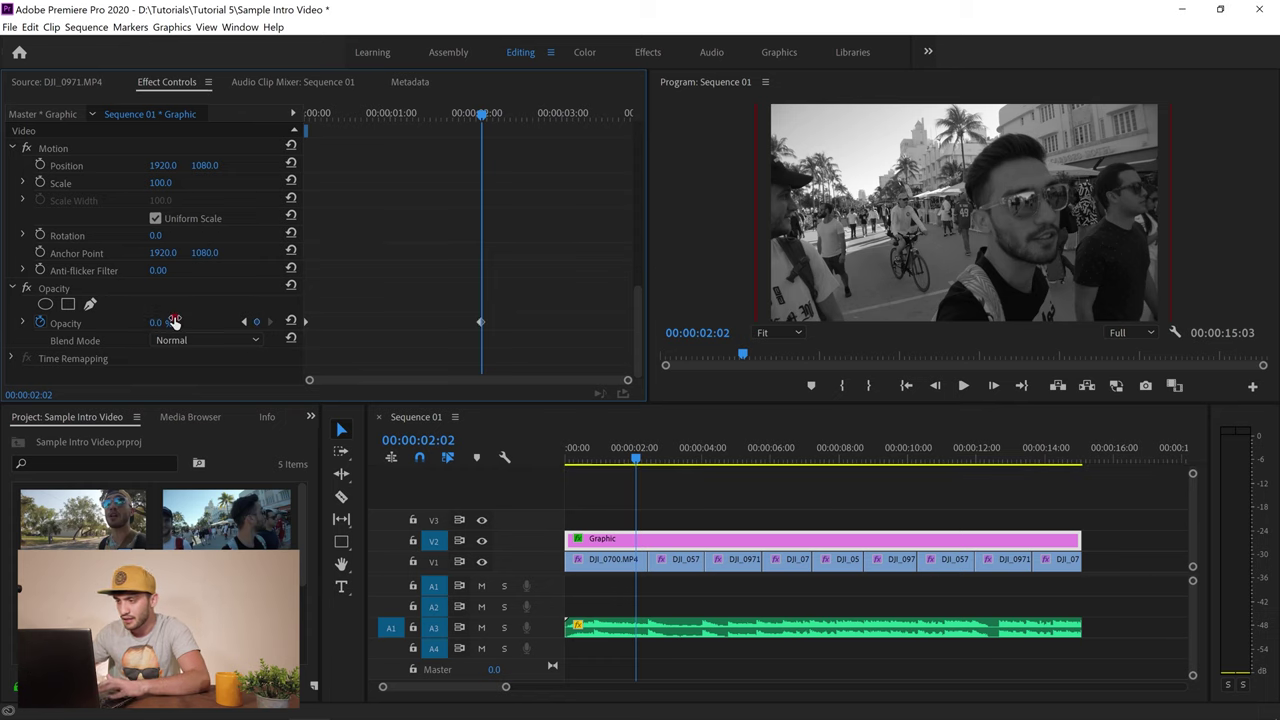
Set the graphic's opacity to 70% at 00:00:03:10 and play the sequence from the start to check the fade
key("space")
key("space")
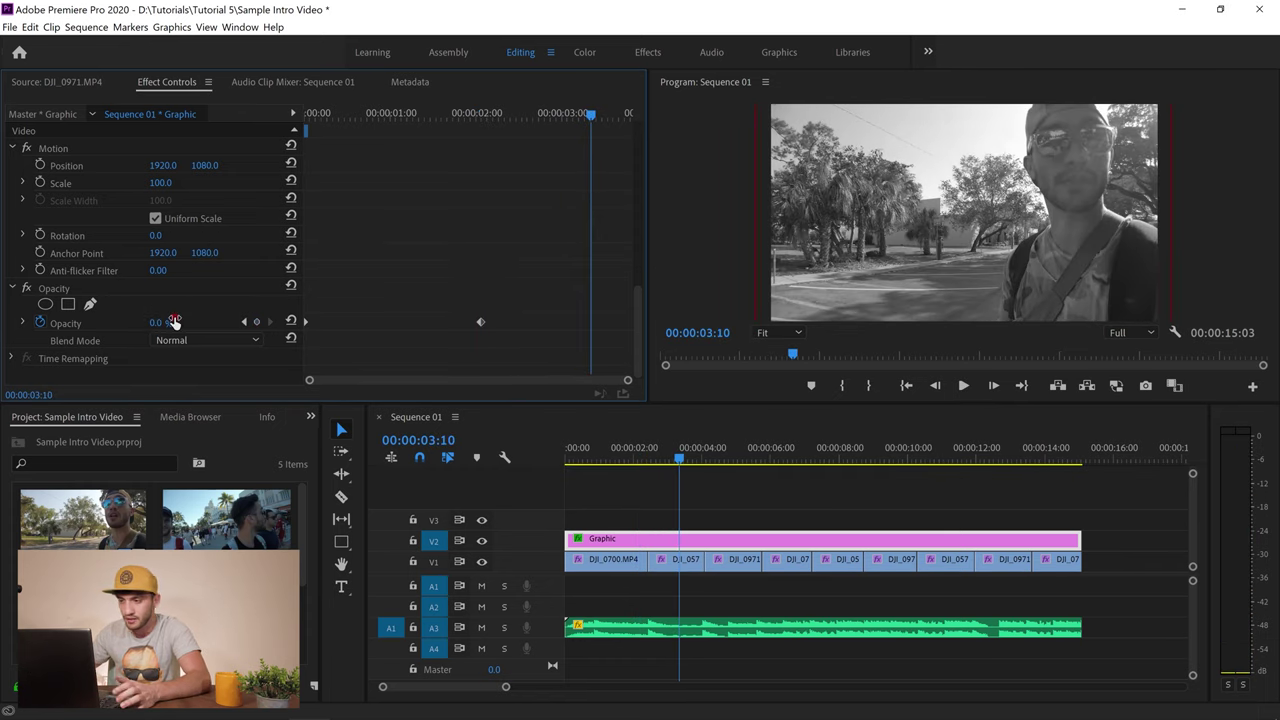
left_click(155, 323)
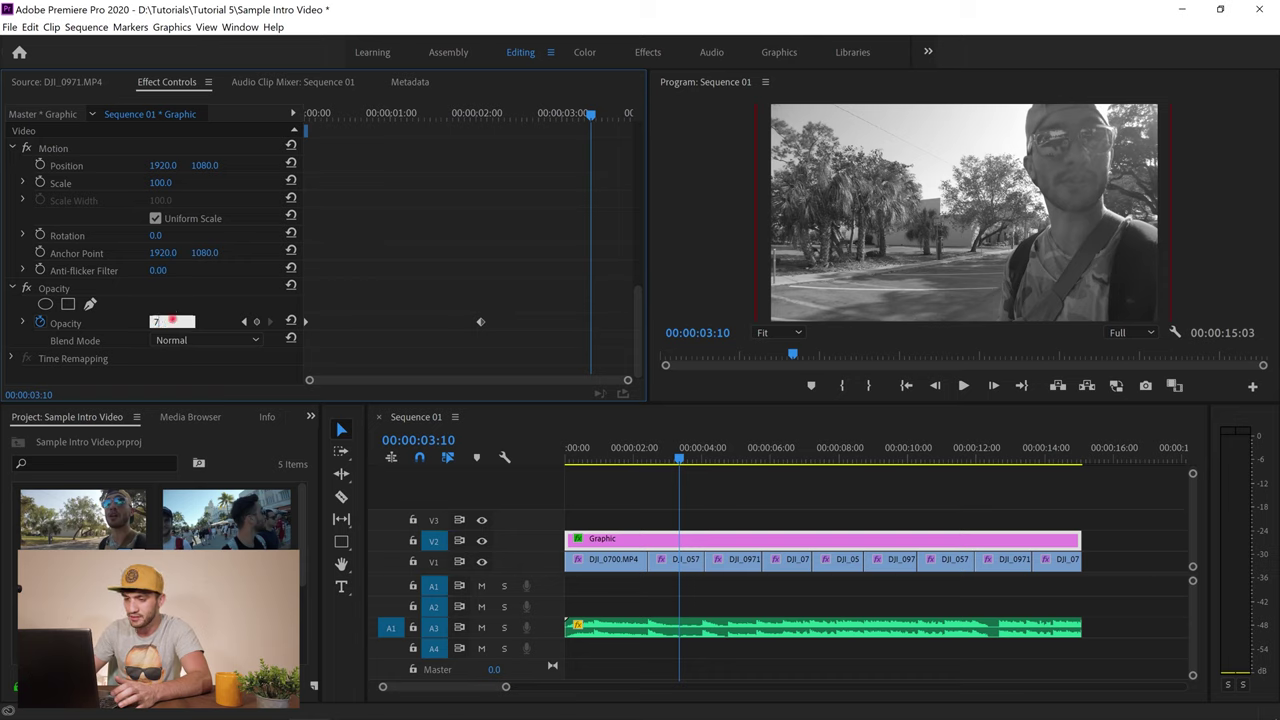
key("Return")
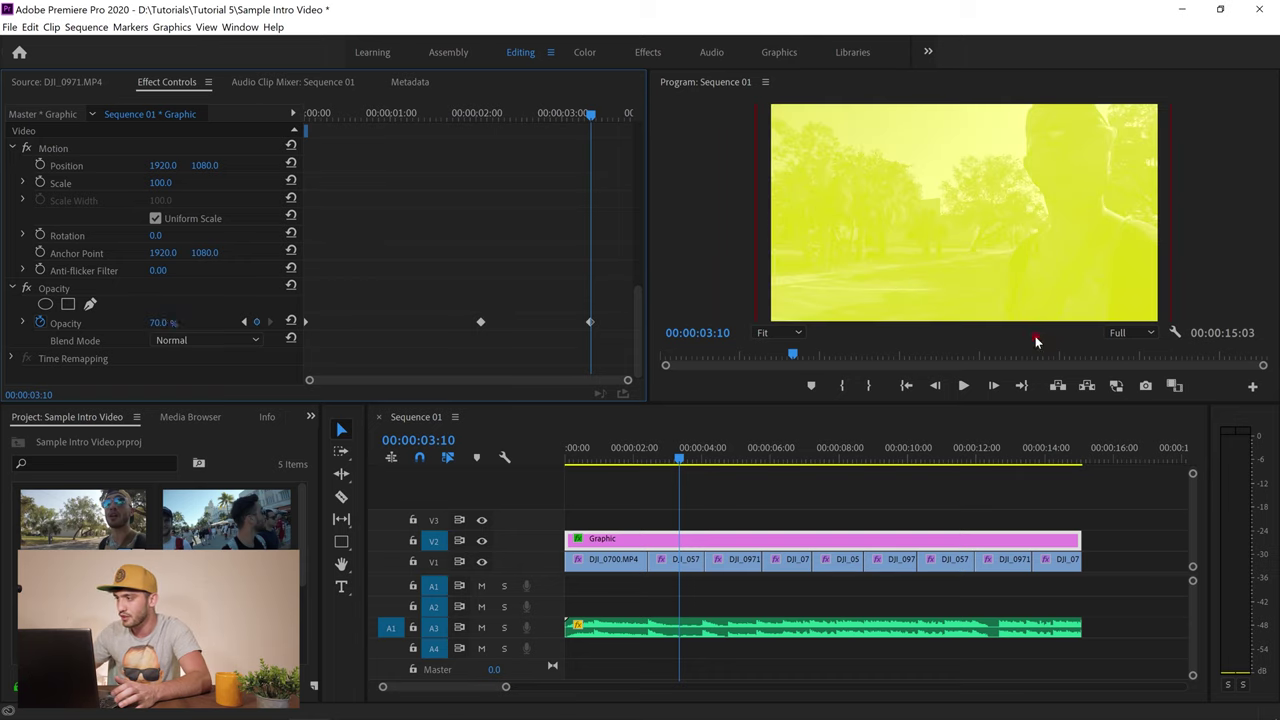
key("Home")
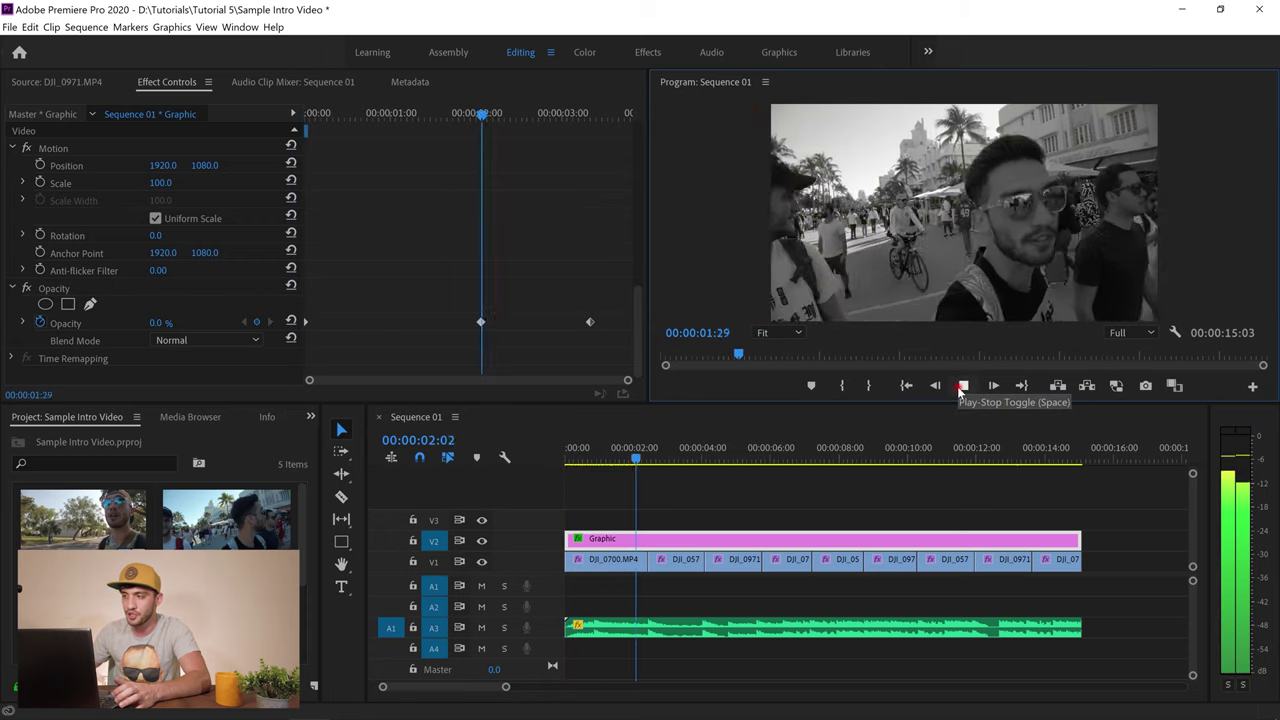
left_click(960, 386)
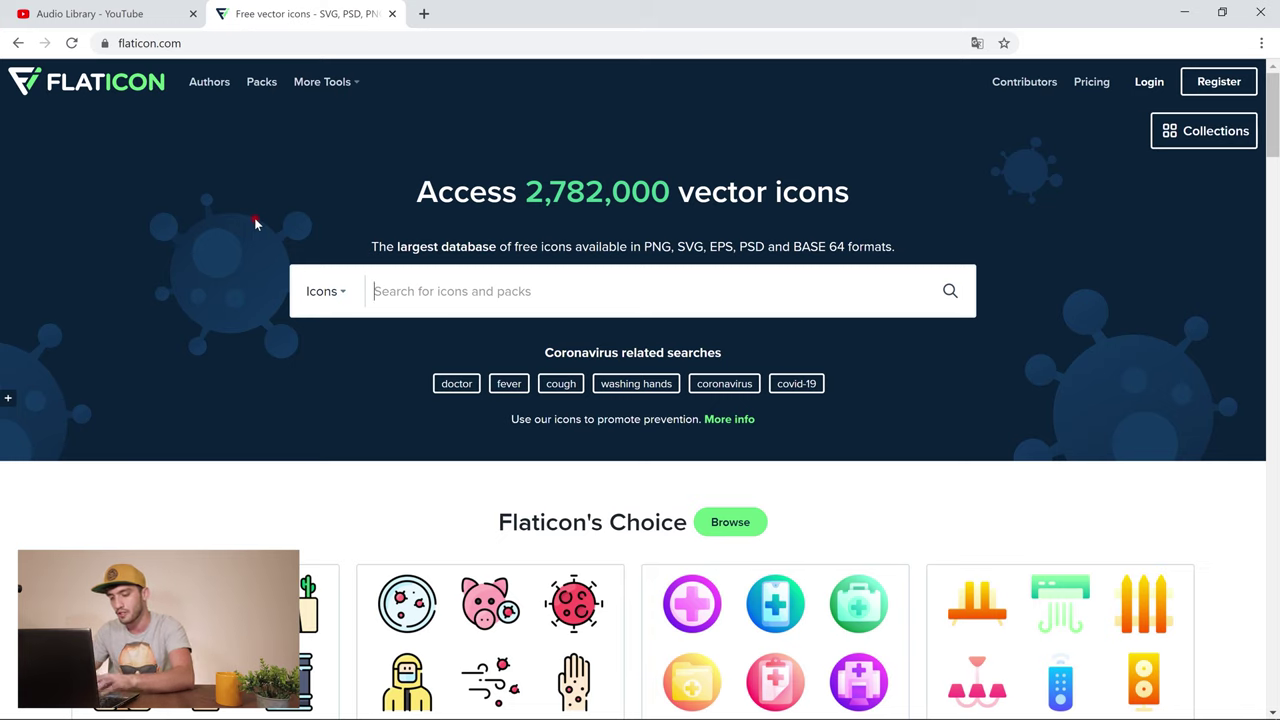
On the Flaticon website, search for travel icons, view the solid airplane icon's download options, and return to the results
type("travel")
key("Return")
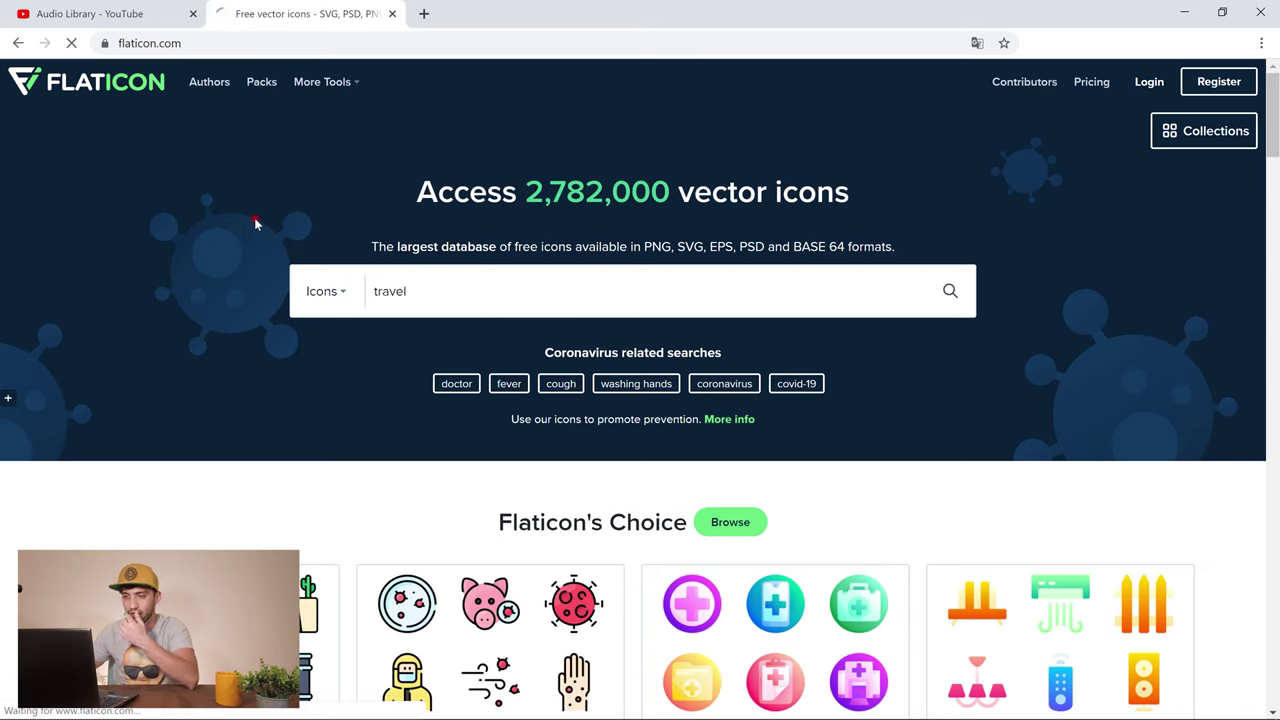
scroll(300, 260, "down", 2)
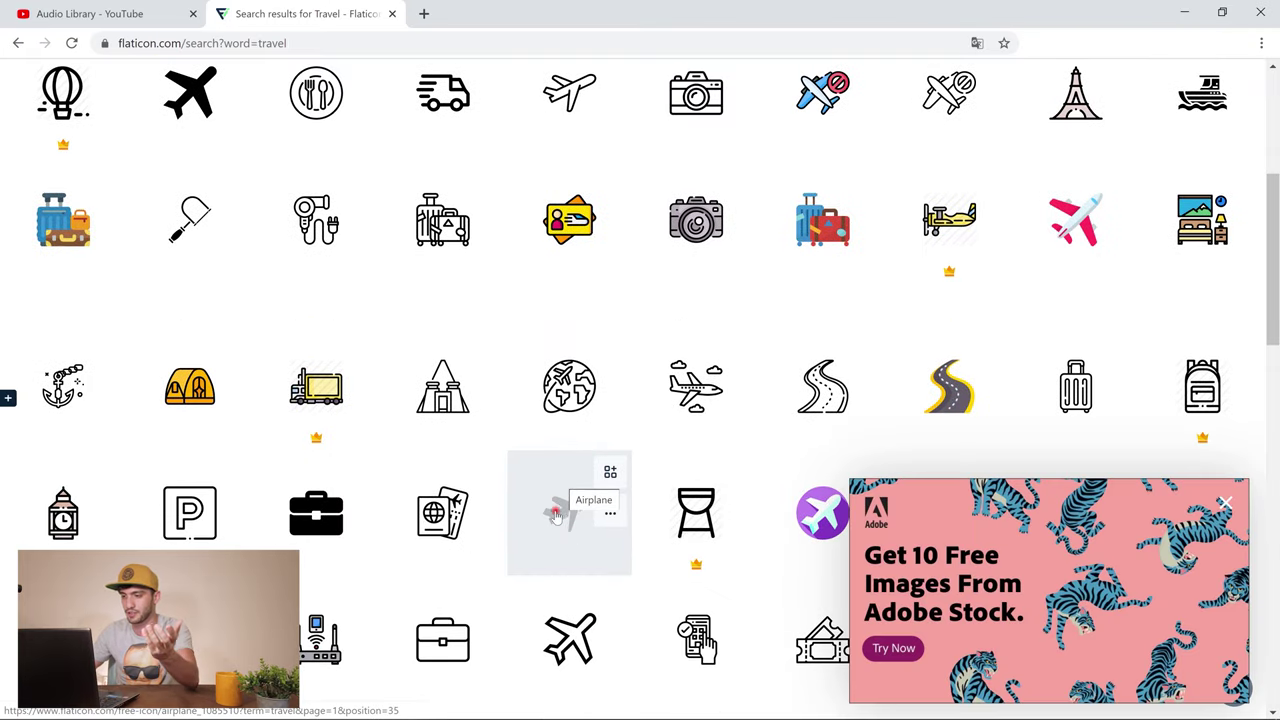
left_click(557, 517)
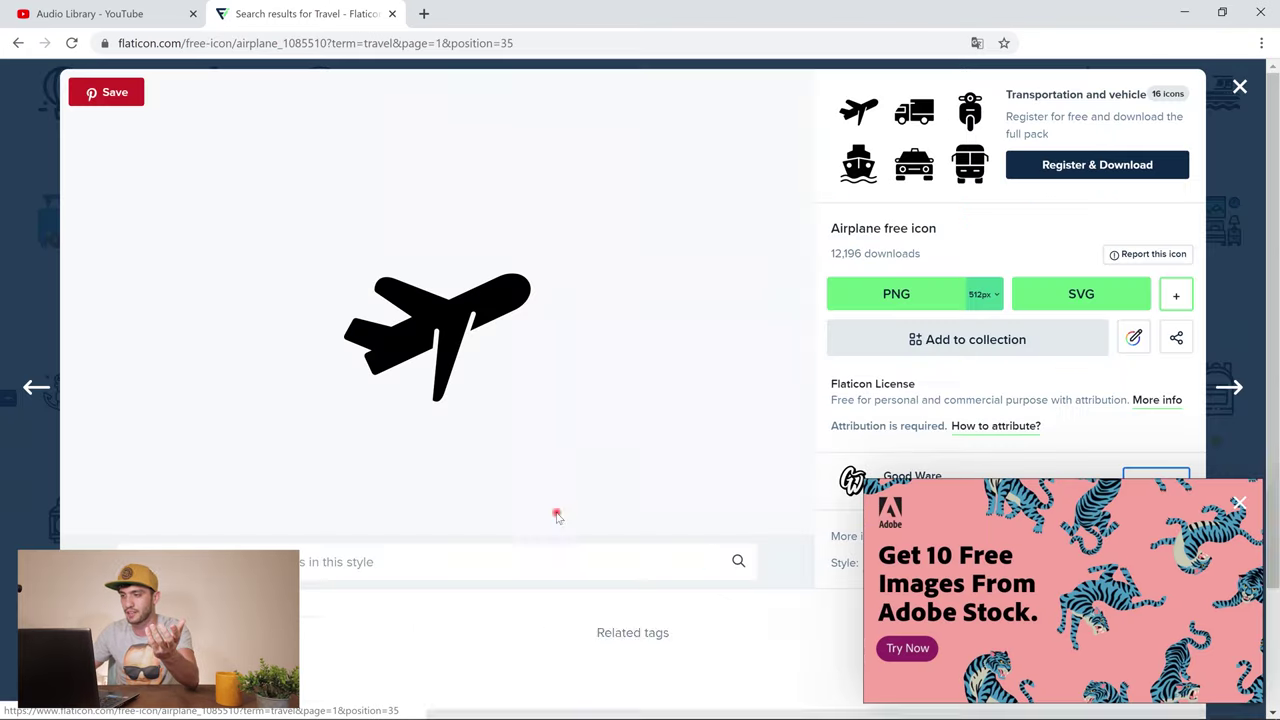
left_click(864, 301)
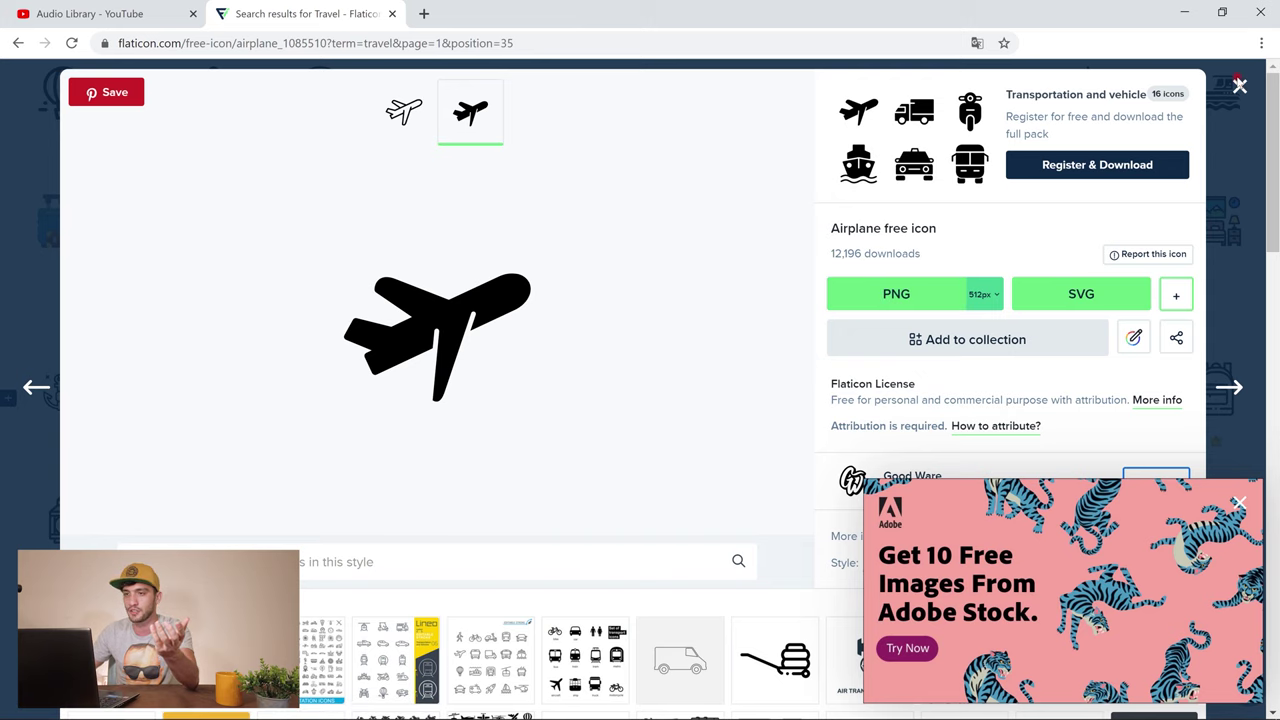
key("Escape")
scroll(431, 287, "up", 5)
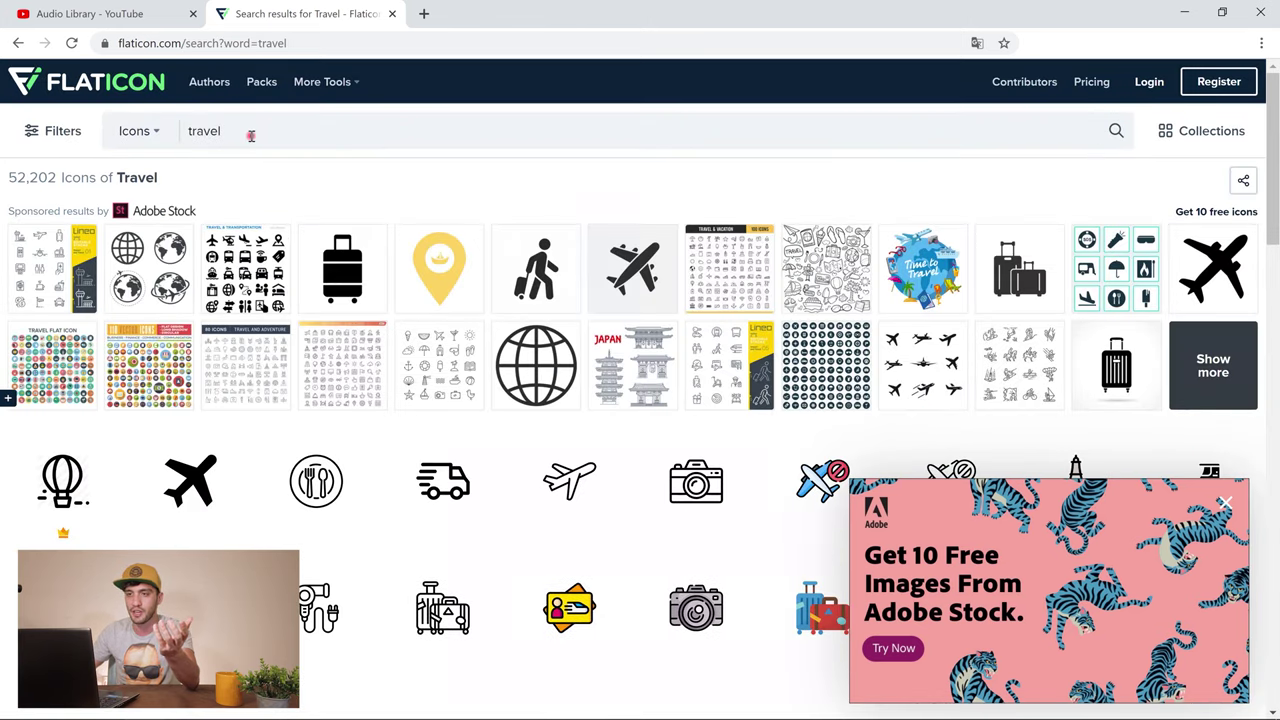
Filter the travel icon results by the Free license and browse them
left_click(70, 137)
left_click(38, 224)
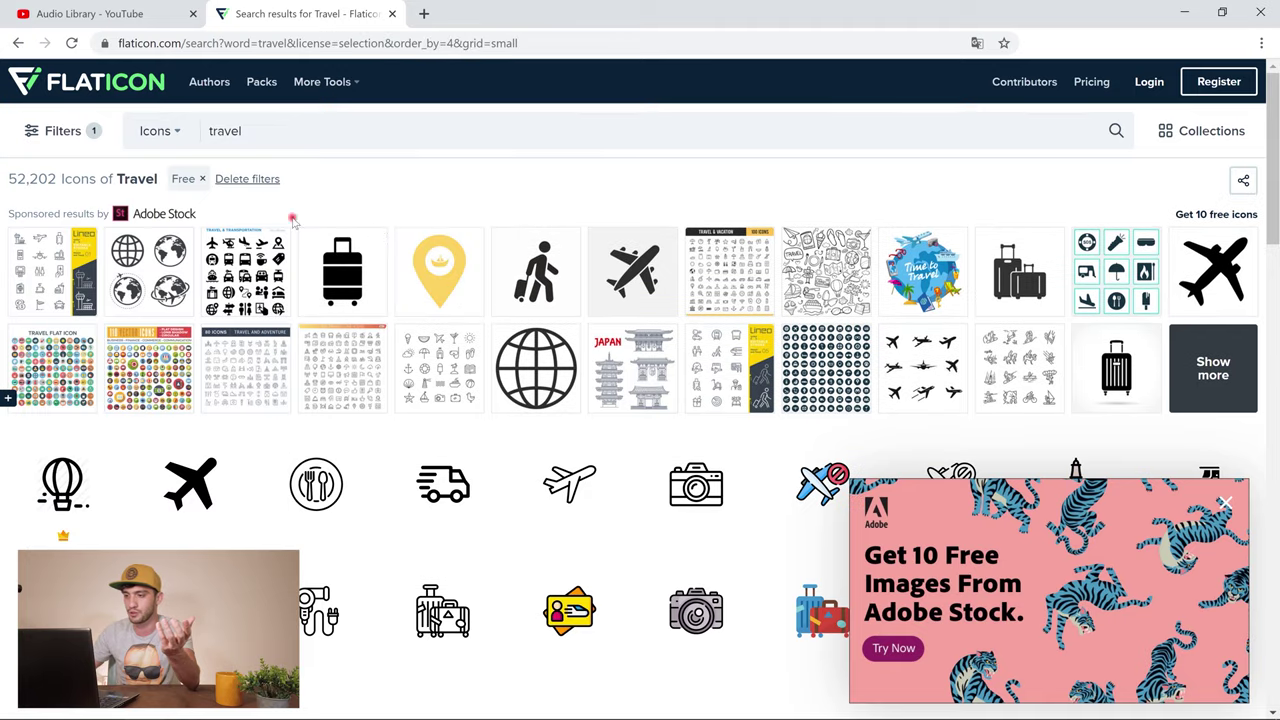
scroll(450, 268, "down", 1)
scroll(456, 271, "down", 3)
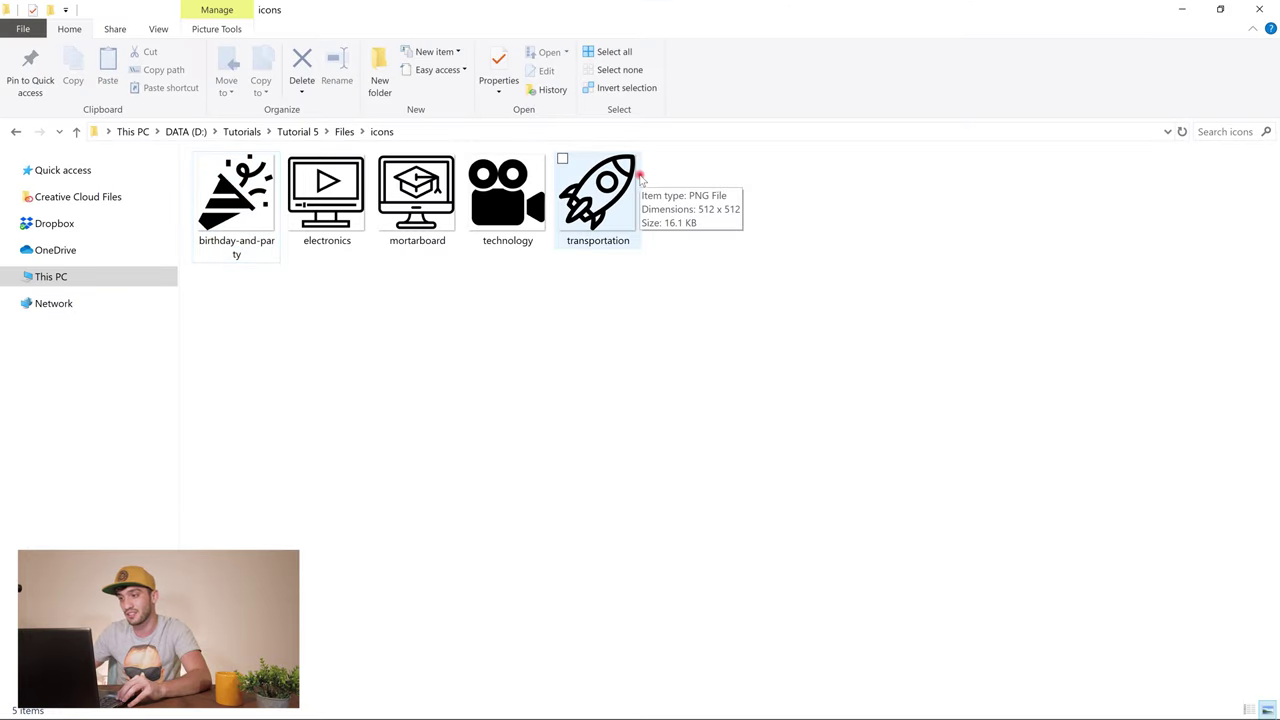
From the icons folder, import the technology, mortarboard, birthday-and-party and transportation images into the Premiere Pro project
left_click(507, 205)
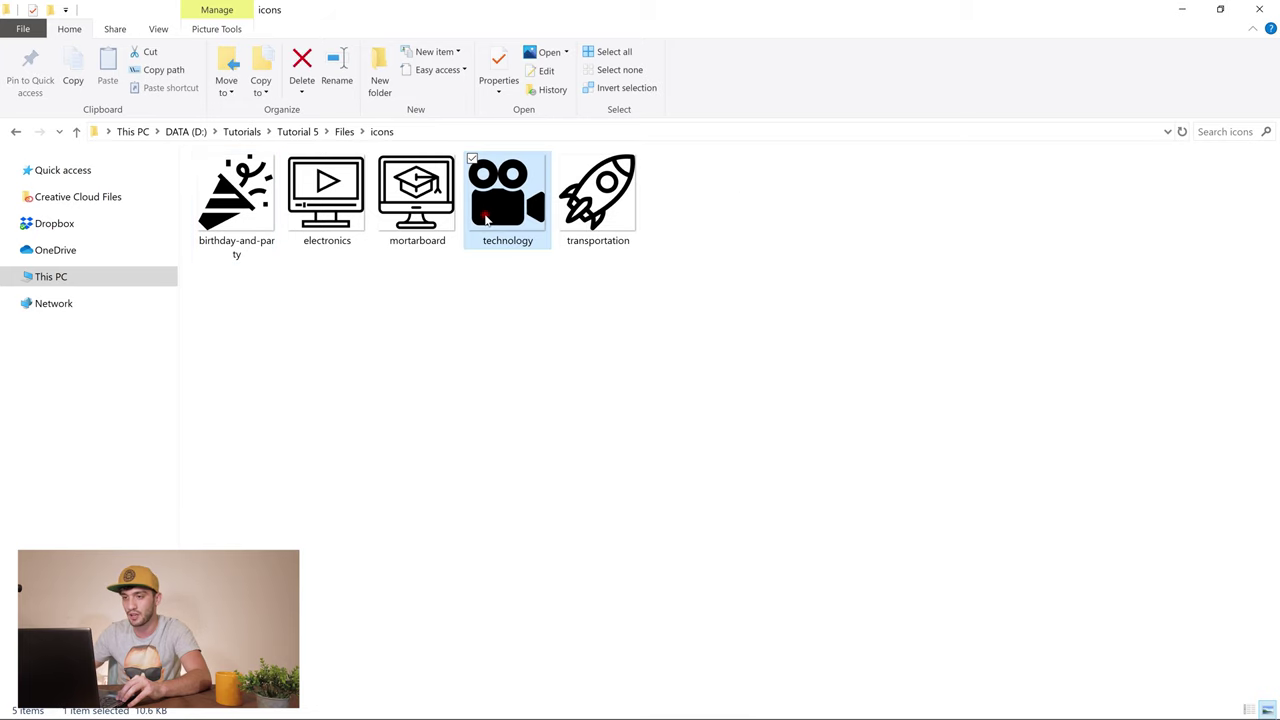
left_click(427, 212, "ctrl")
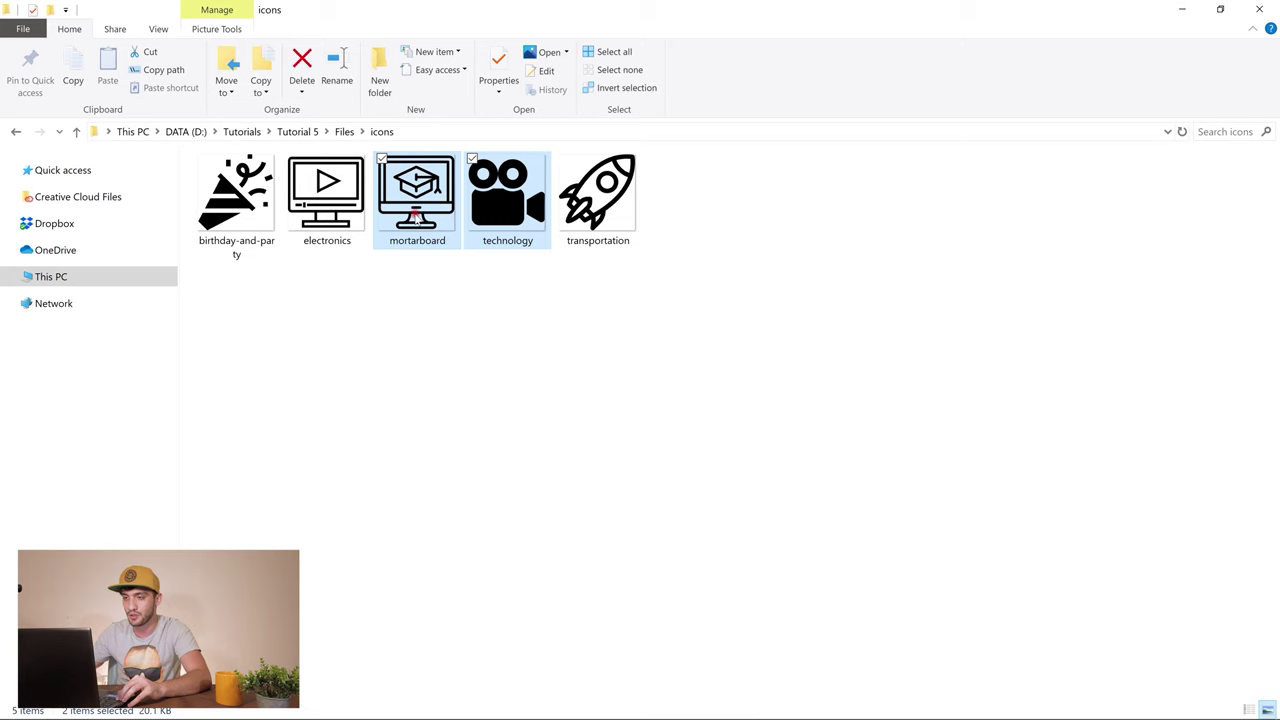
left_click(222, 203, "ctrl")
left_click(603, 203, "ctrl")
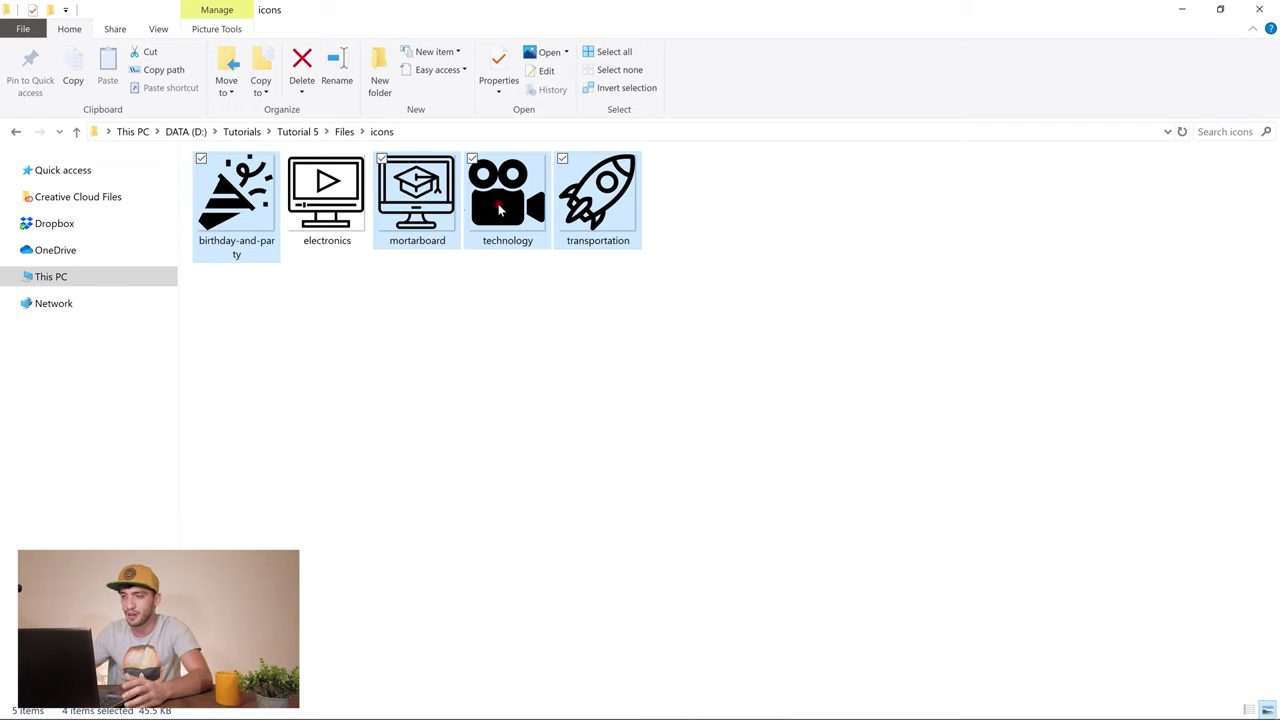
left_click_drag(410, 207, 182, 505)
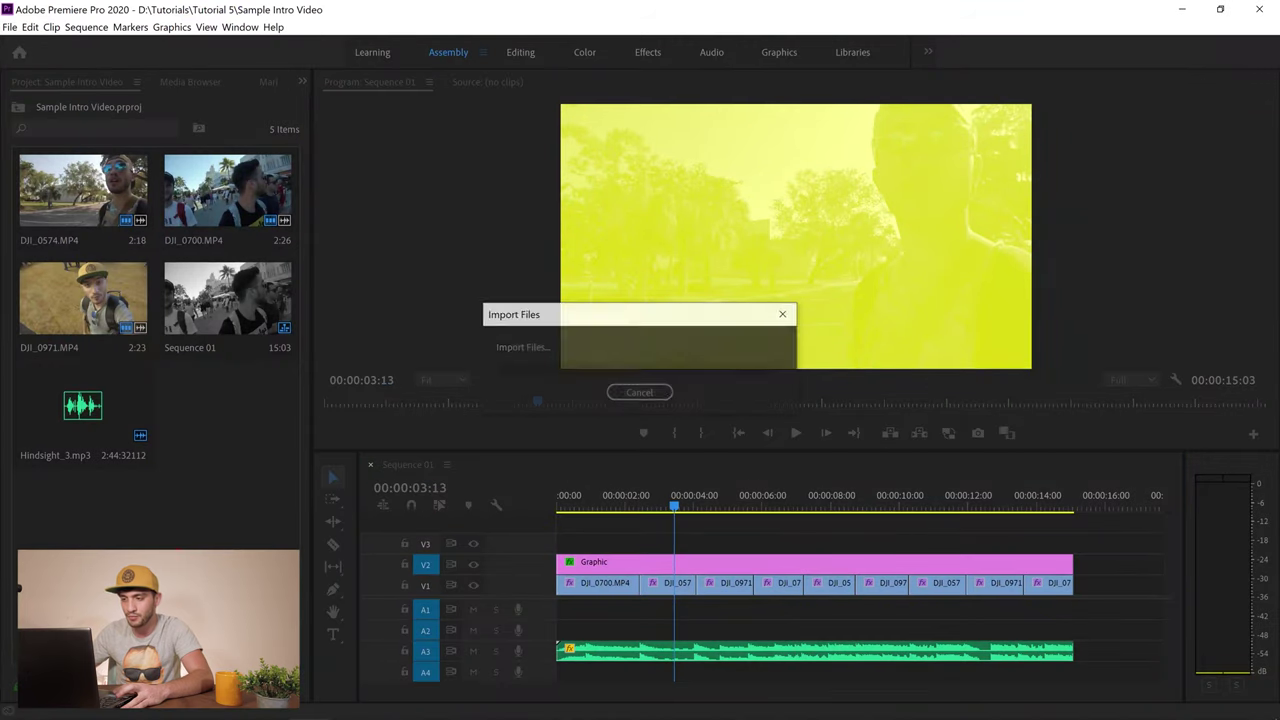
Place technology.png on V3 above the yellow graphic and shorten it to run from 00:00:02:26 to 00:00:04:27
left_click_drag(62, 492, 636, 548)
left_click_drag(729, 541, 656, 541)
left_click(660, 541)
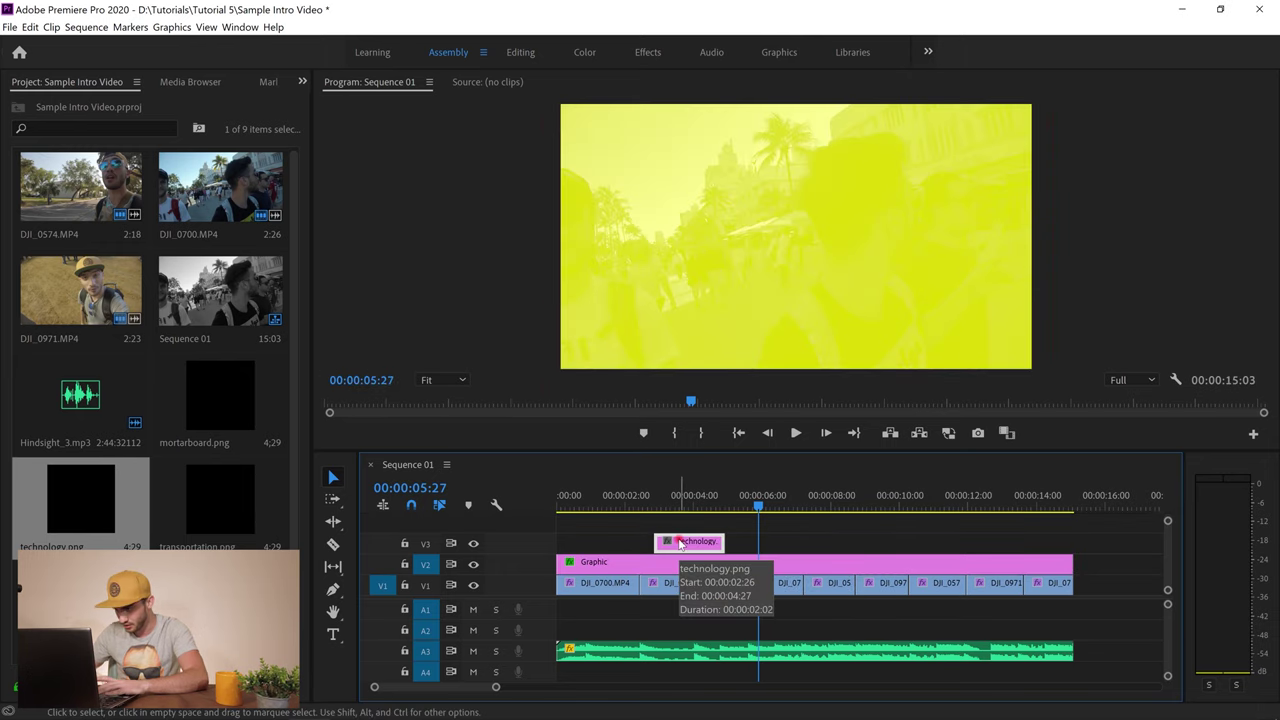
Save the project, then in the Editing workspace raise the technology.png icon by setting its vertical position to 801
key("ctrl+s")
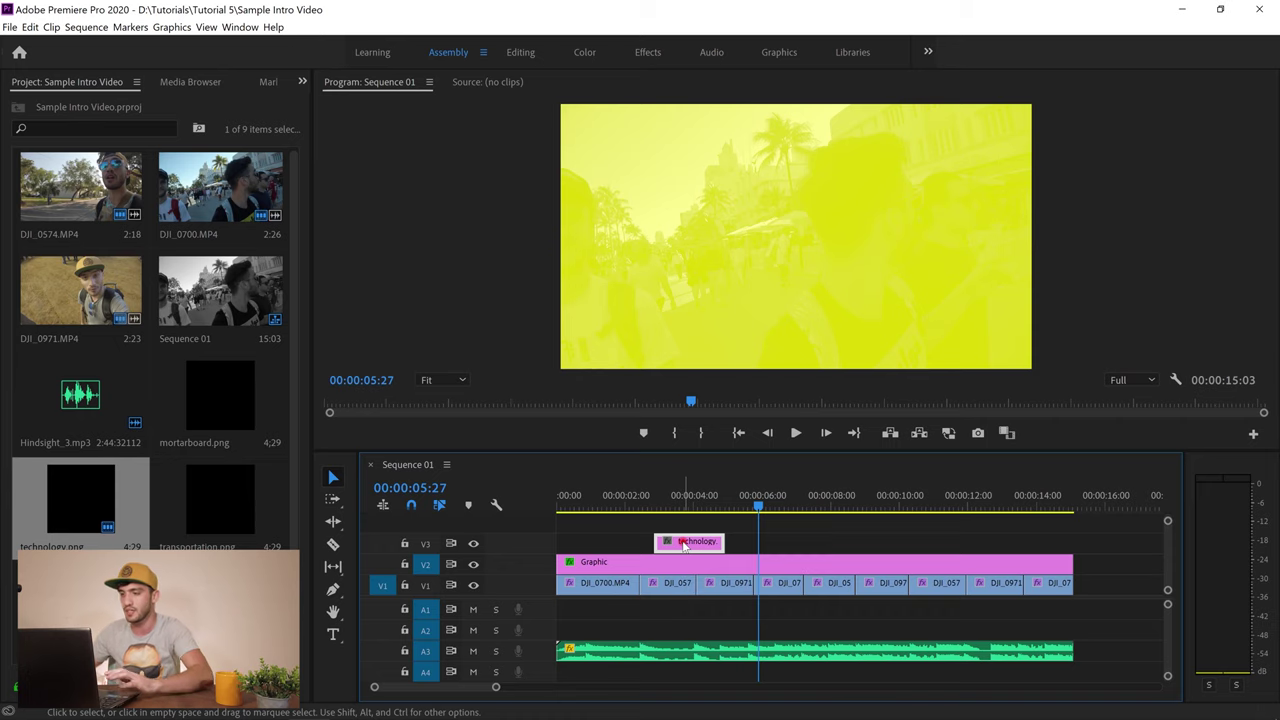
left_click(520, 58)
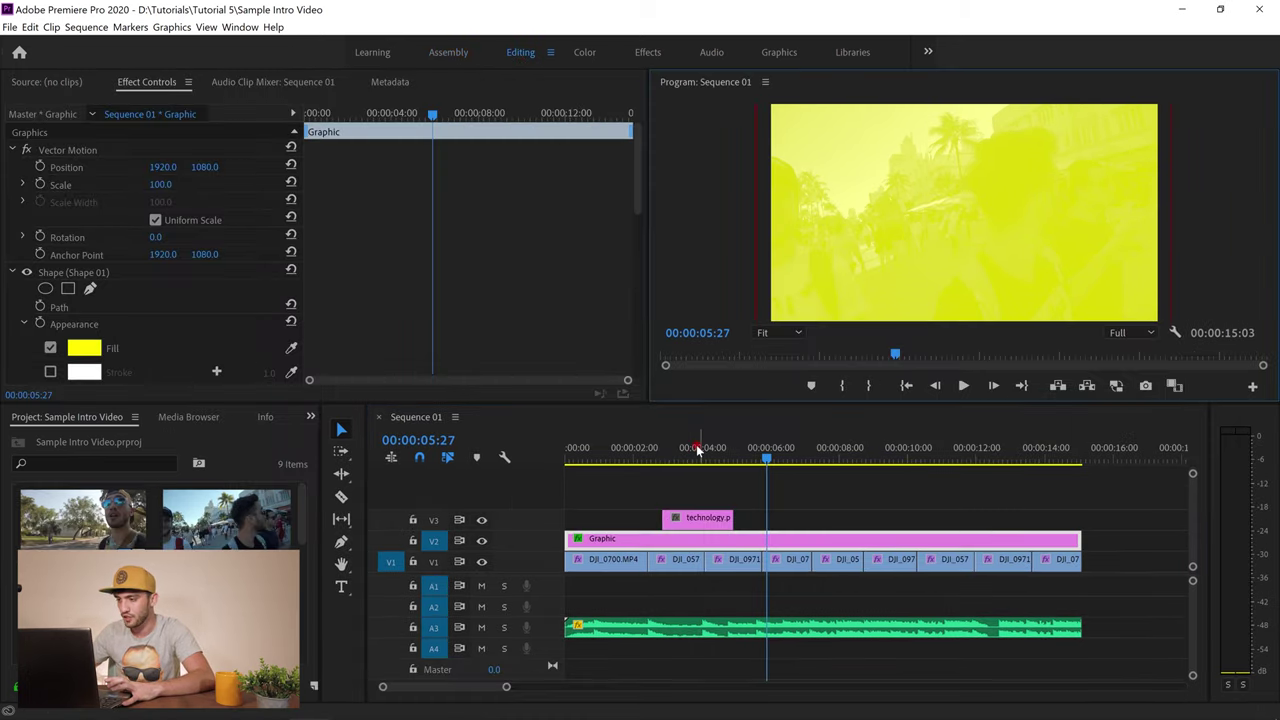
left_click(694, 449)
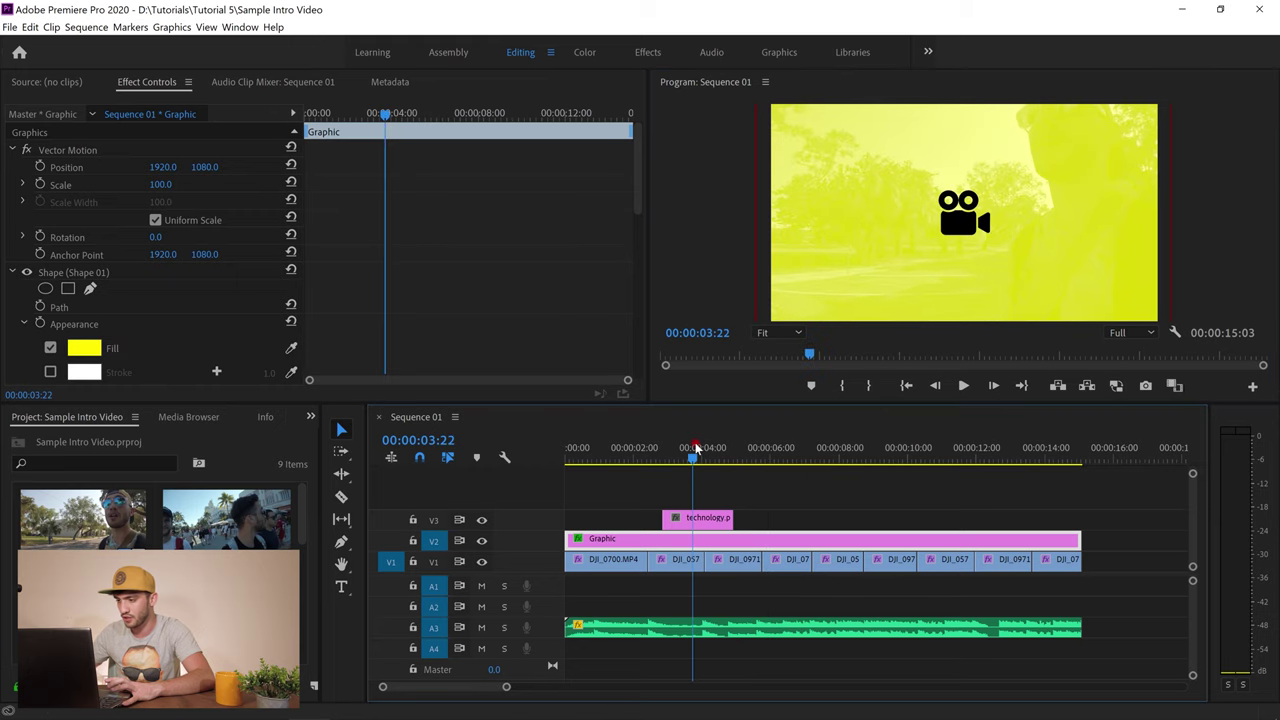
left_click(714, 521)
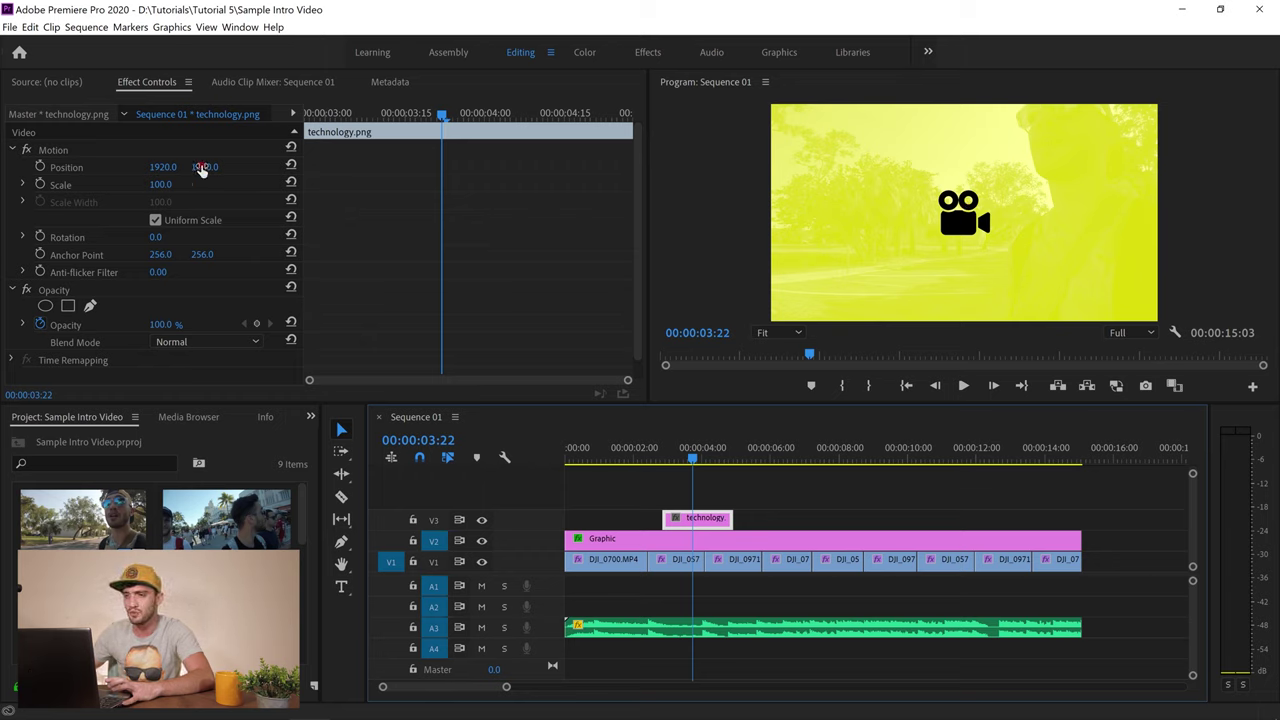
left_click_drag(202, 170, 105, 170)
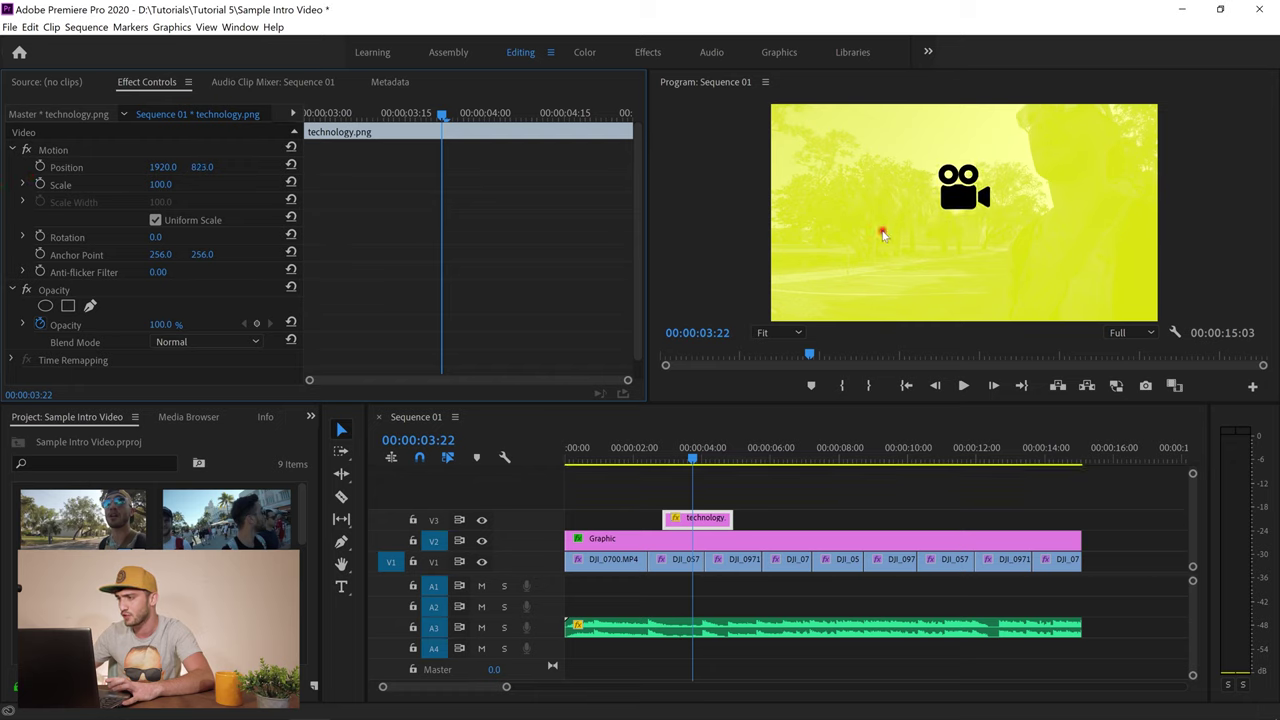
mouse_move(213, 168)
left_mouse_down()
mouse_move(191, 168)
mouse_move(203, 172)
left_mouse_up()
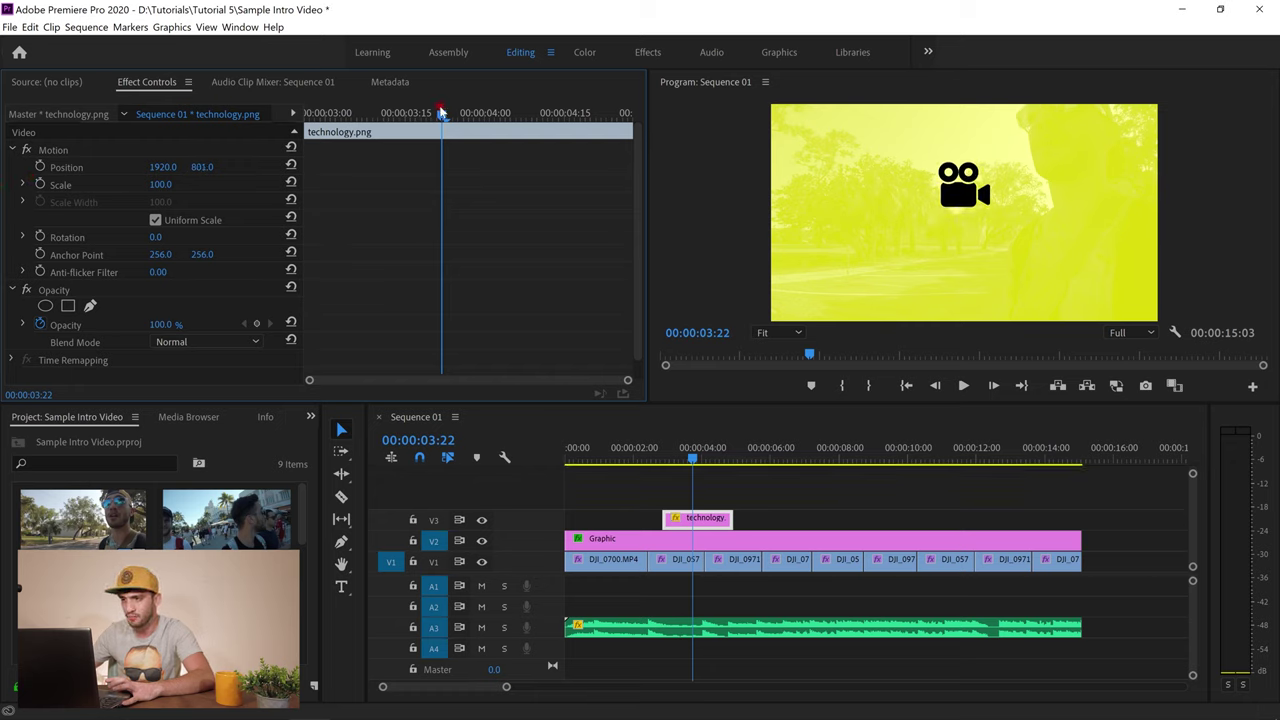
At the start of technology.png, 00:00:02:26, set its horizontal position to 4142 and add the first Position keyframe
left_click_drag(440, 114, 271, 114)
left_click(156, 185)
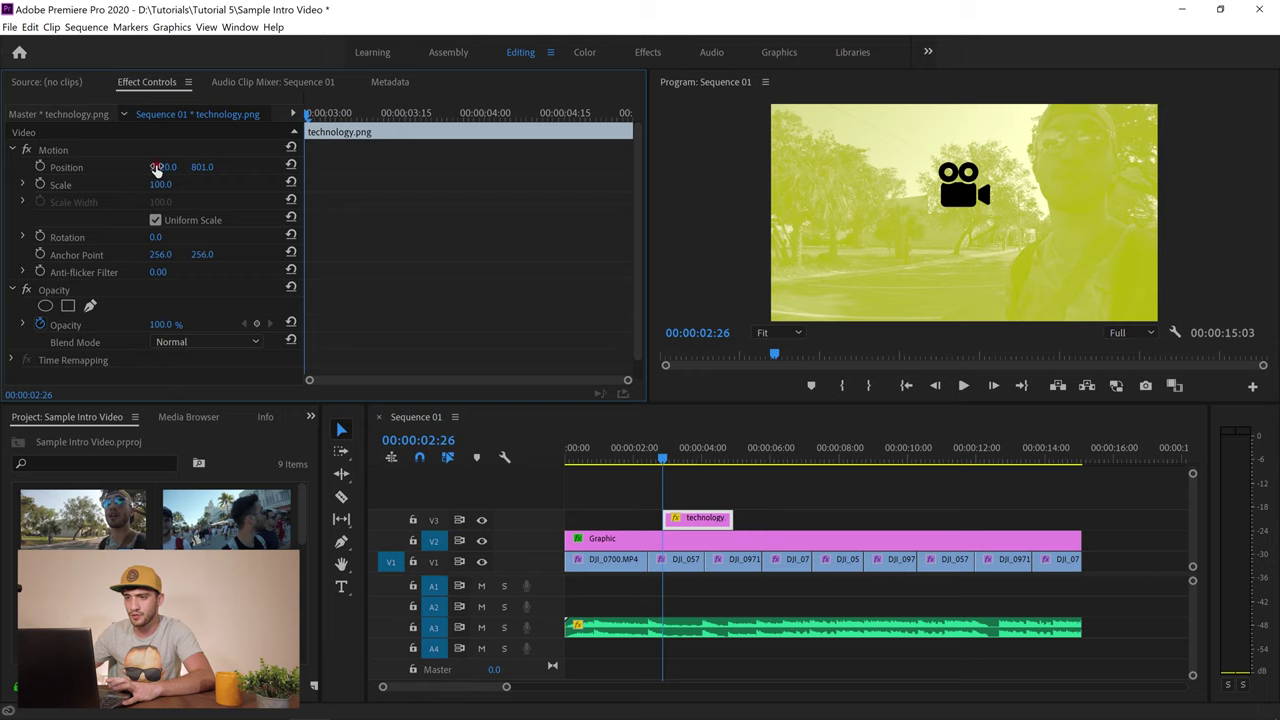
left_click_drag(155, 169, 880, 172)
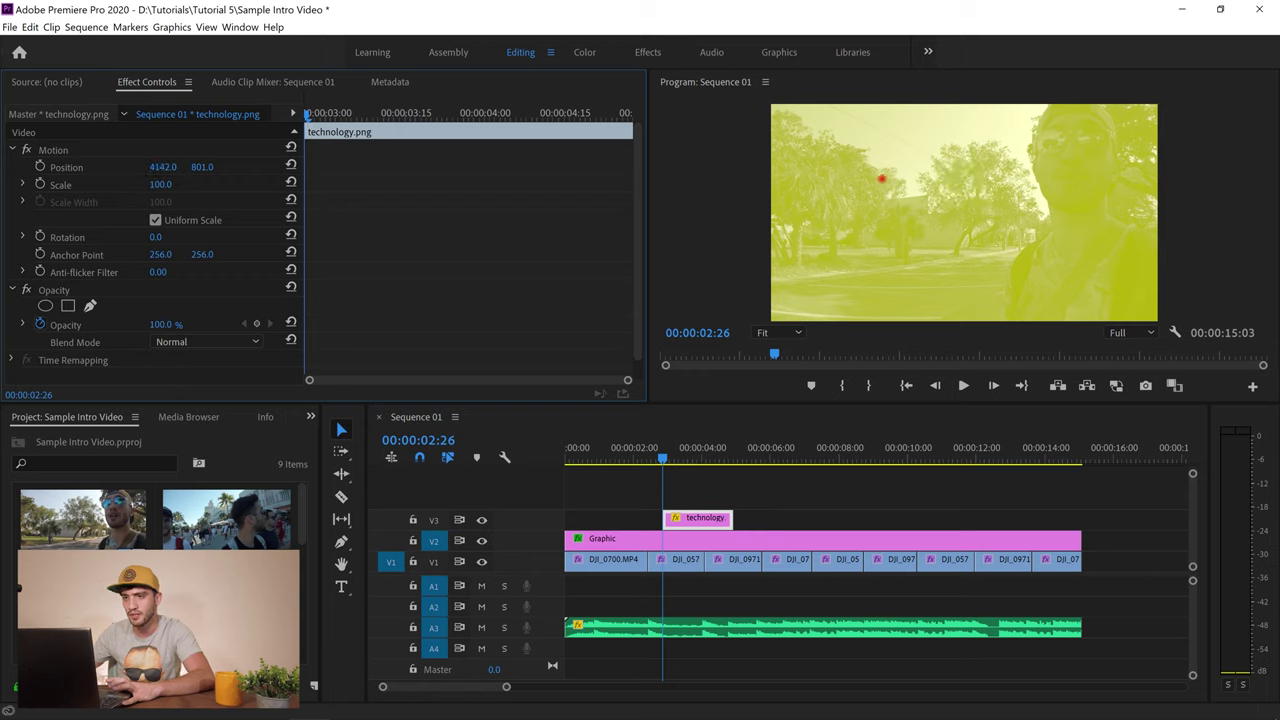
left_click(40, 168)
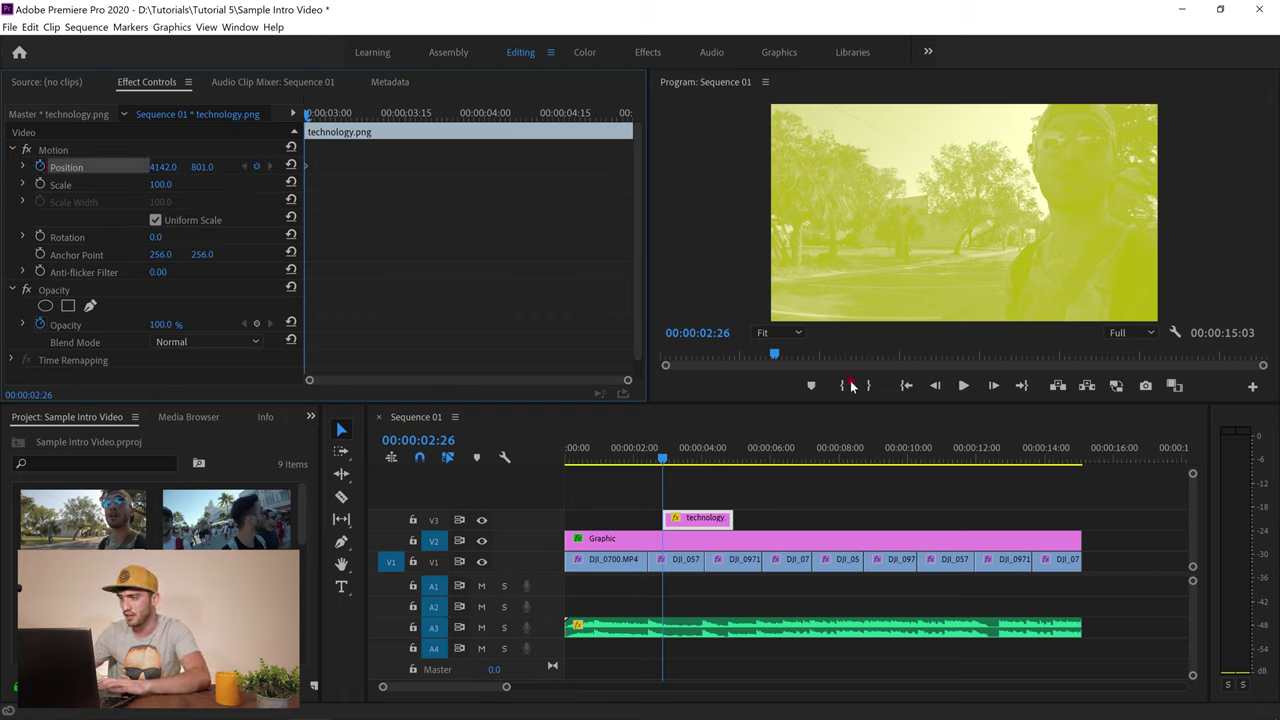
Advance to 00:00:03:16 and set the technology.png horizontal position to 1920 as a second keyframe
left_click(962, 386)
key("space")
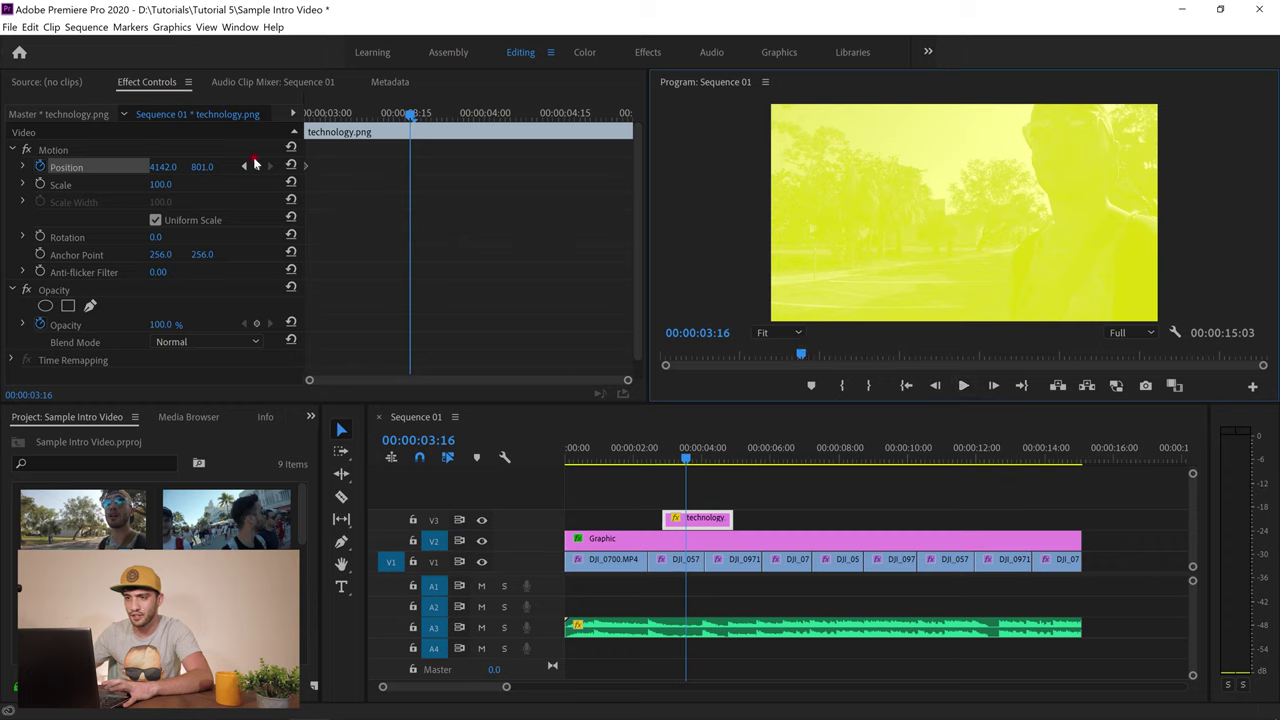
left_click_drag(168, 167, 176, 164)
left_click(168, 166)
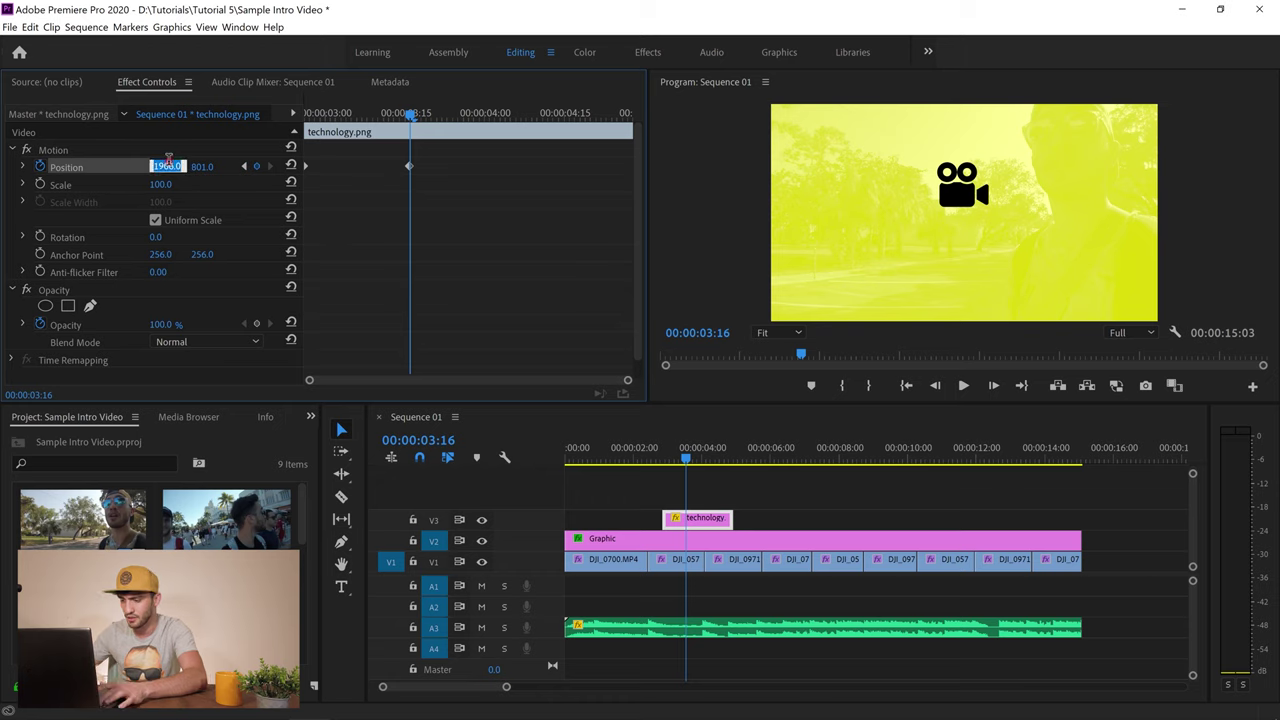
type("1920")
key("Return")
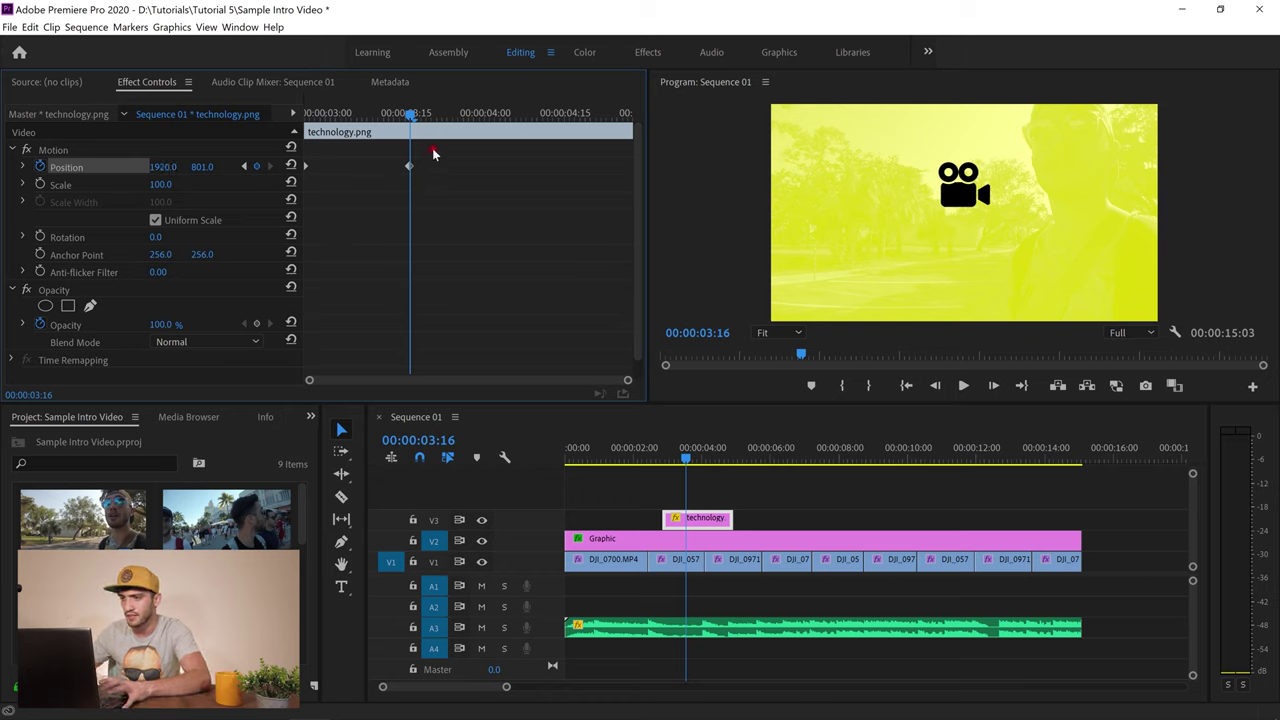
Copy the centred Position keyframe of technology.png and paste it at 00:00:04:05 to hold the icon in place
left_click_drag(410, 116, 521, 116)
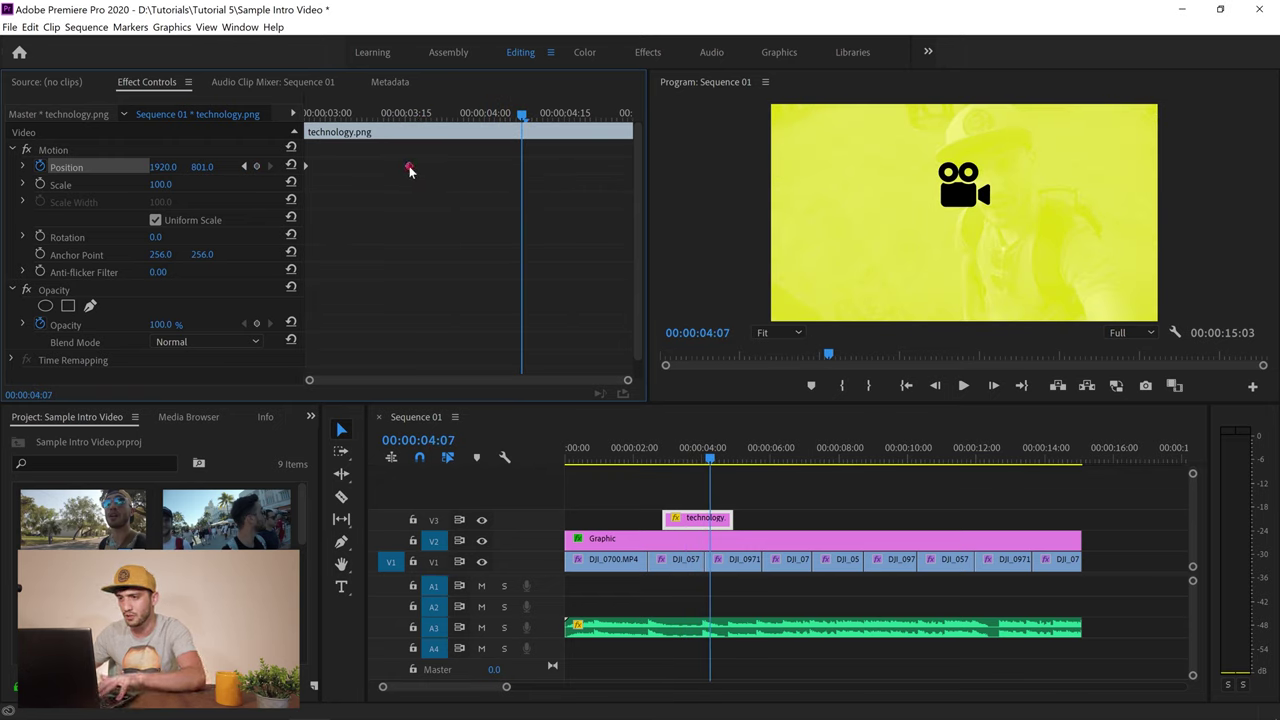
right_click(409, 167)
left_click(440, 208)
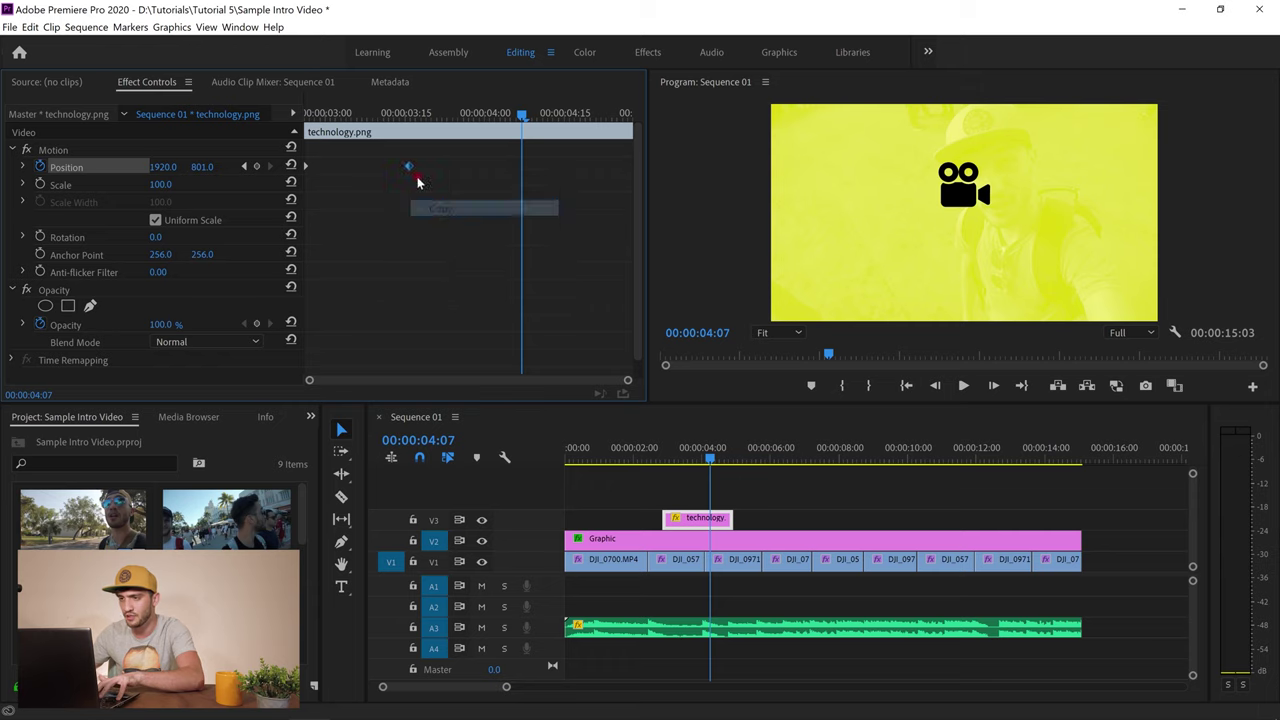
left_click_drag(421, 114, 511, 113)
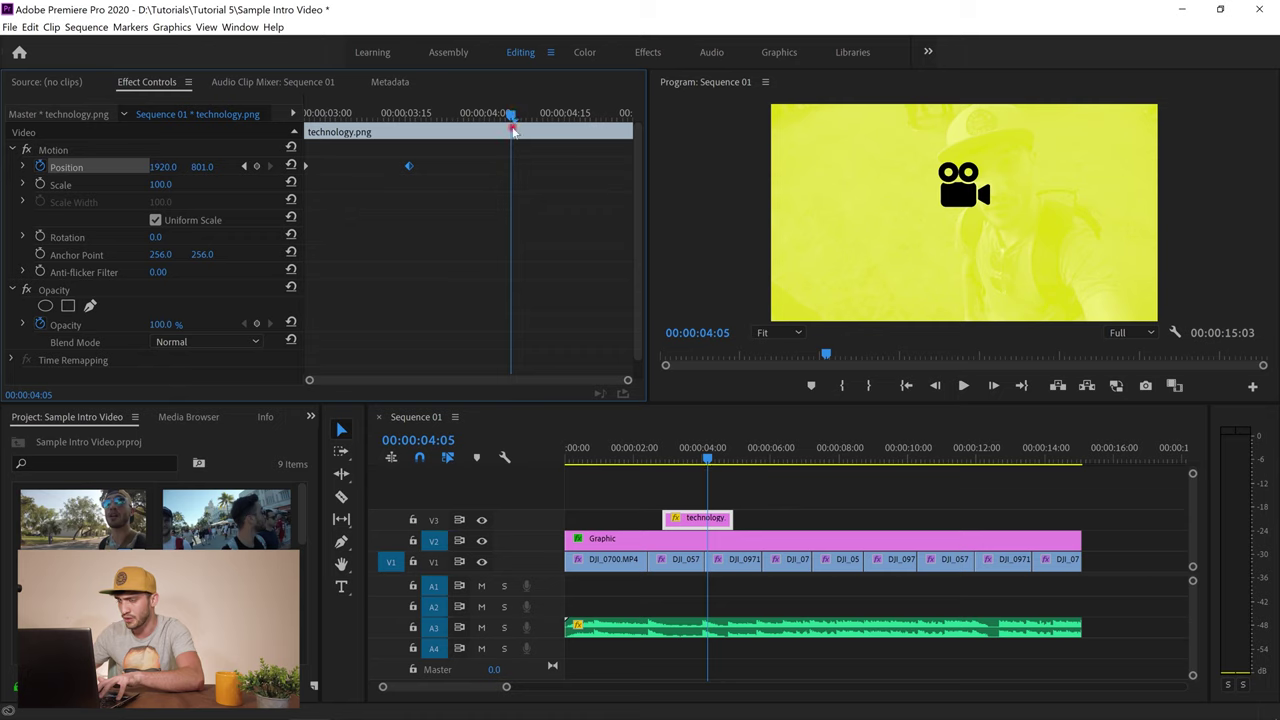
right_click(511, 164)
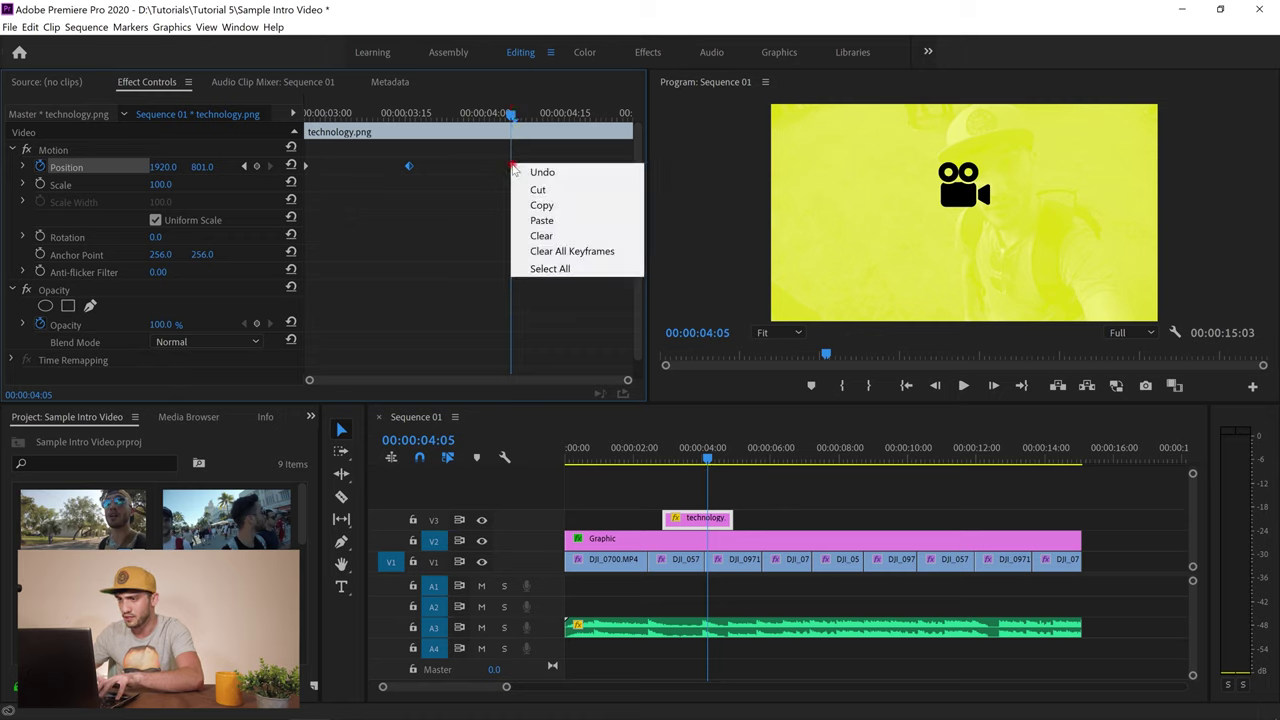
left_click(541, 221)
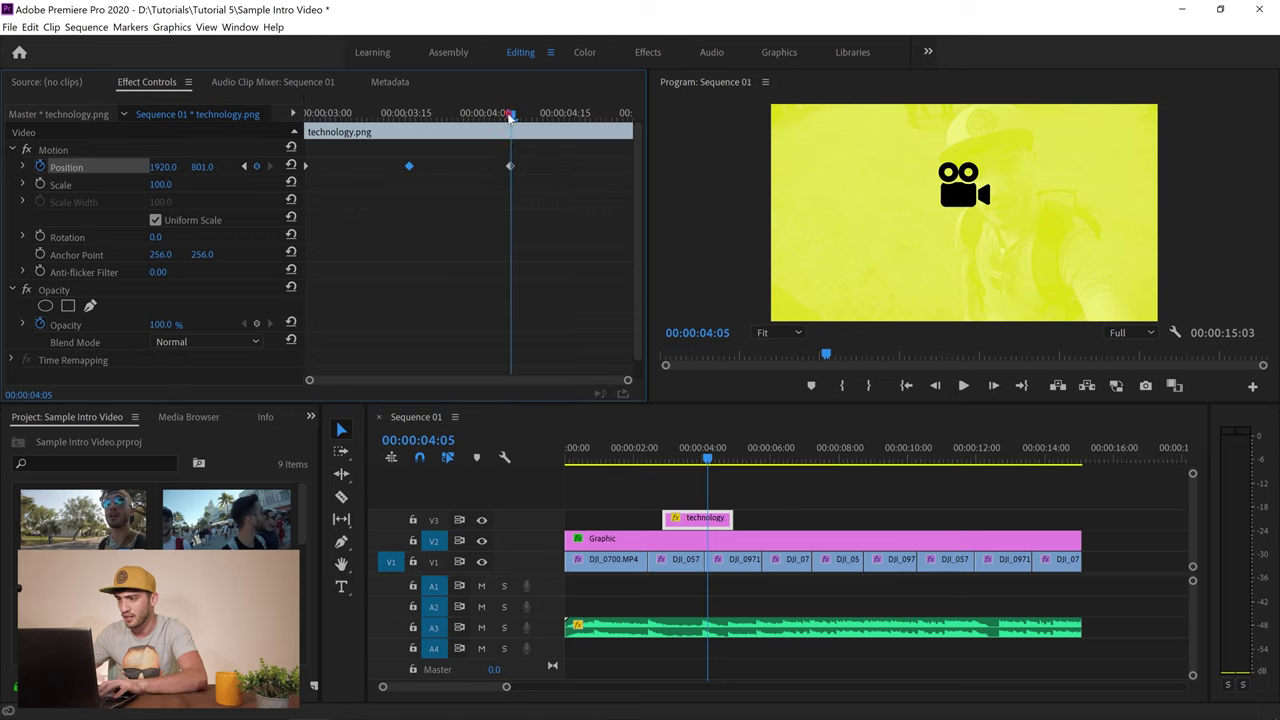
At 00:00:04:27, set the technology.png horizontal position to -357 so it exits the frame, and play back the animation
left_click_drag(519, 113, 626, 113)
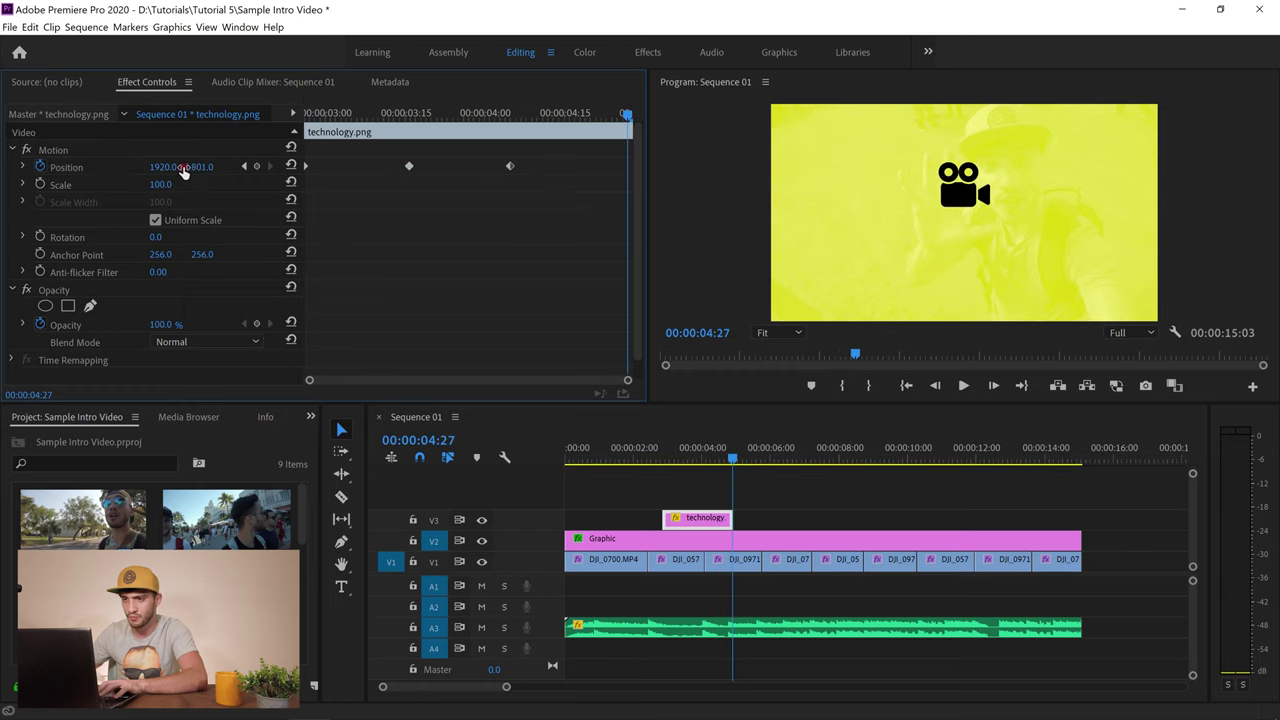
left_click_drag(143, 167, 2, 176)
left_click_drag(660, 457, 655, 457)
key("space")
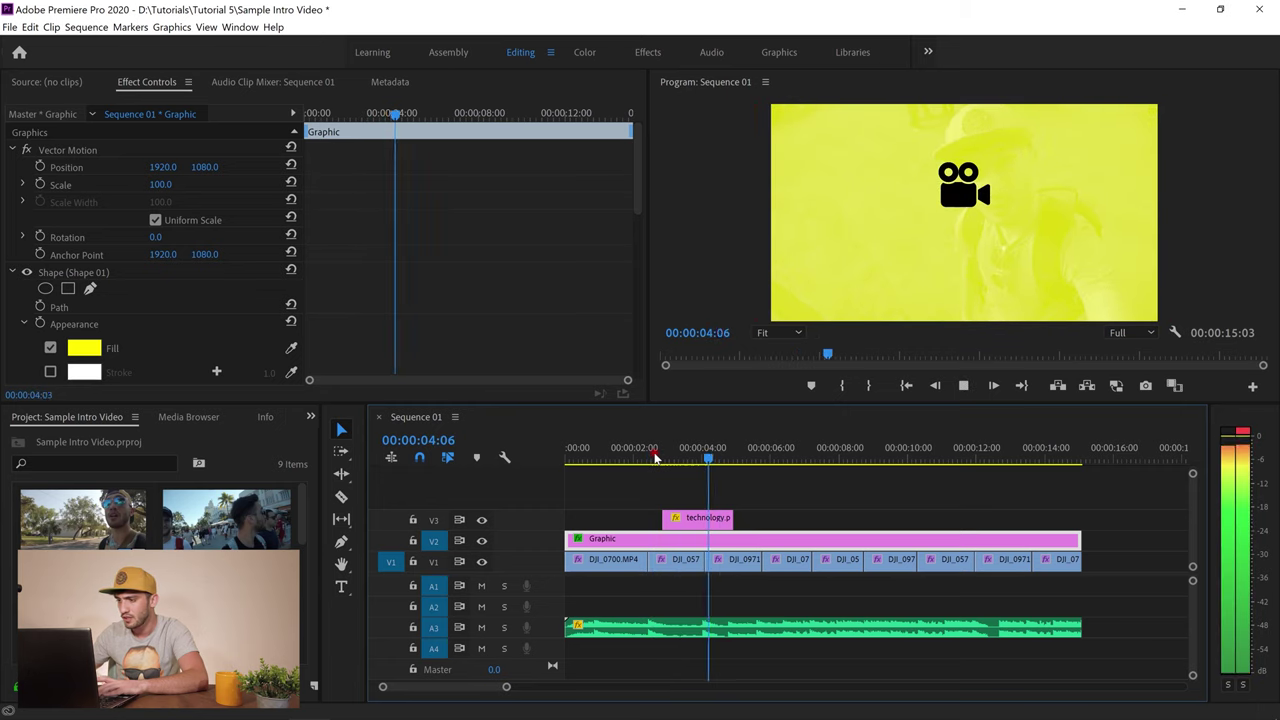
key("space")
Move the last two Position keyframes of technology.png earlier, to about 00:00:03:28 and 00:00:04:16, and preview the motion
left_click(688, 519)
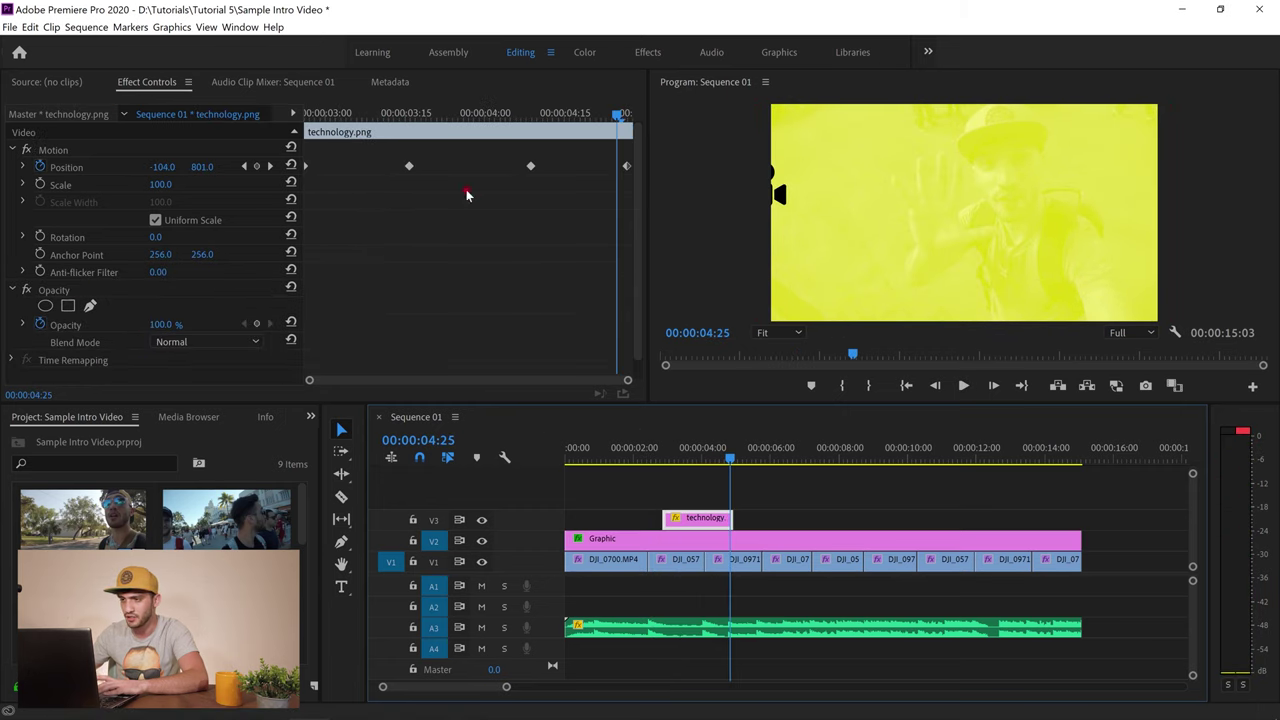
left_click_drag(628, 150, 521, 170)
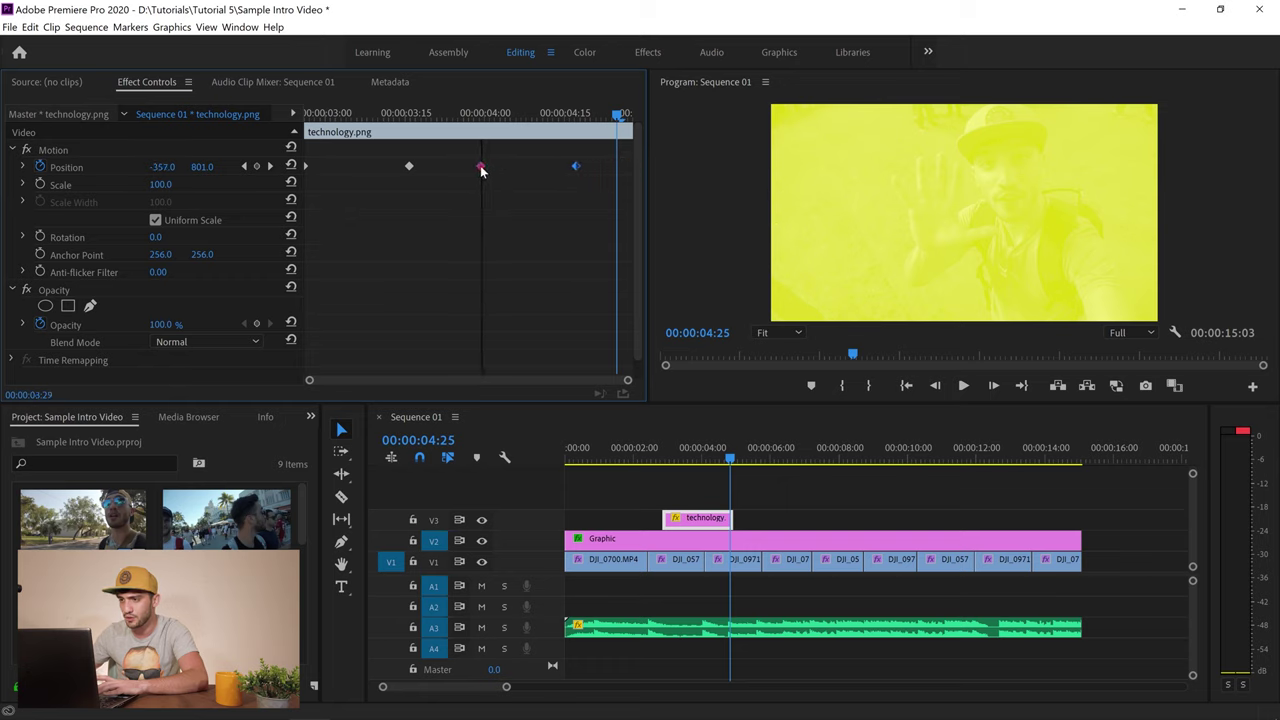
left_click(667, 456)
key("space")
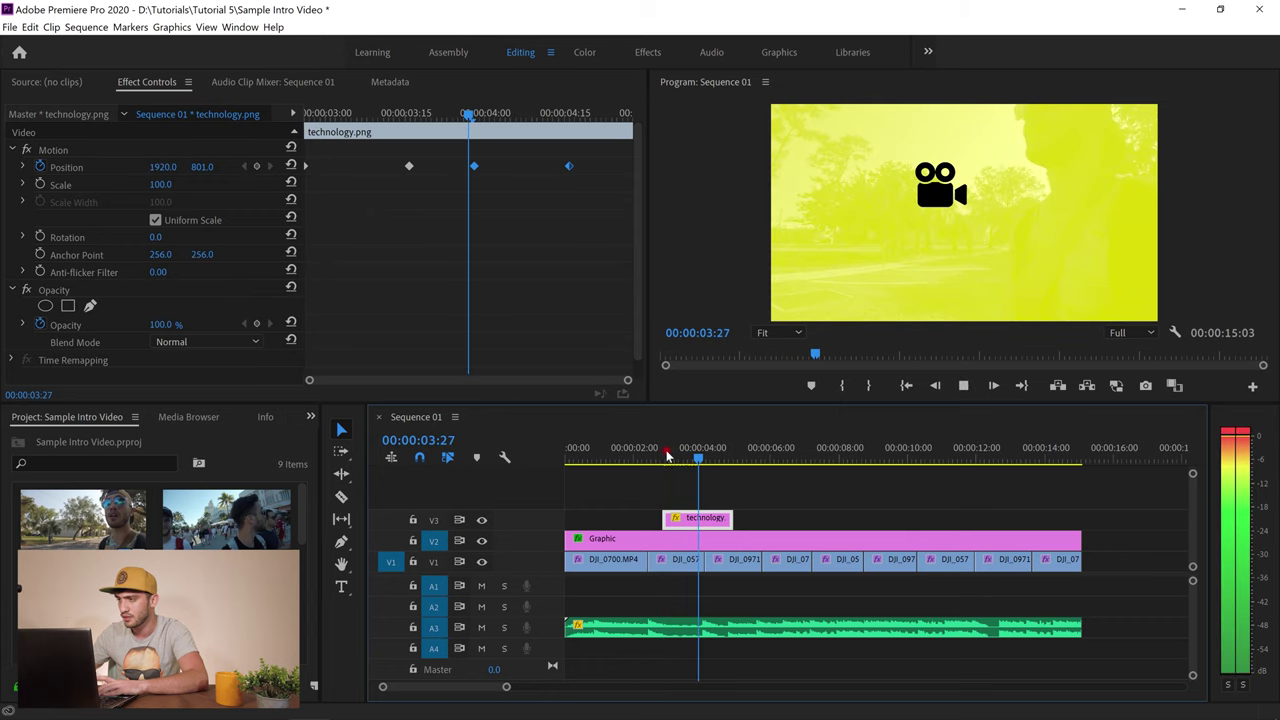
Trim the end of technology.png on V3 to 00:00:04:15 and play back the shortened icon animation
left_click(730, 540)
left_click_drag(726, 518, 718, 518)
left_click(702, 457)
key("space")
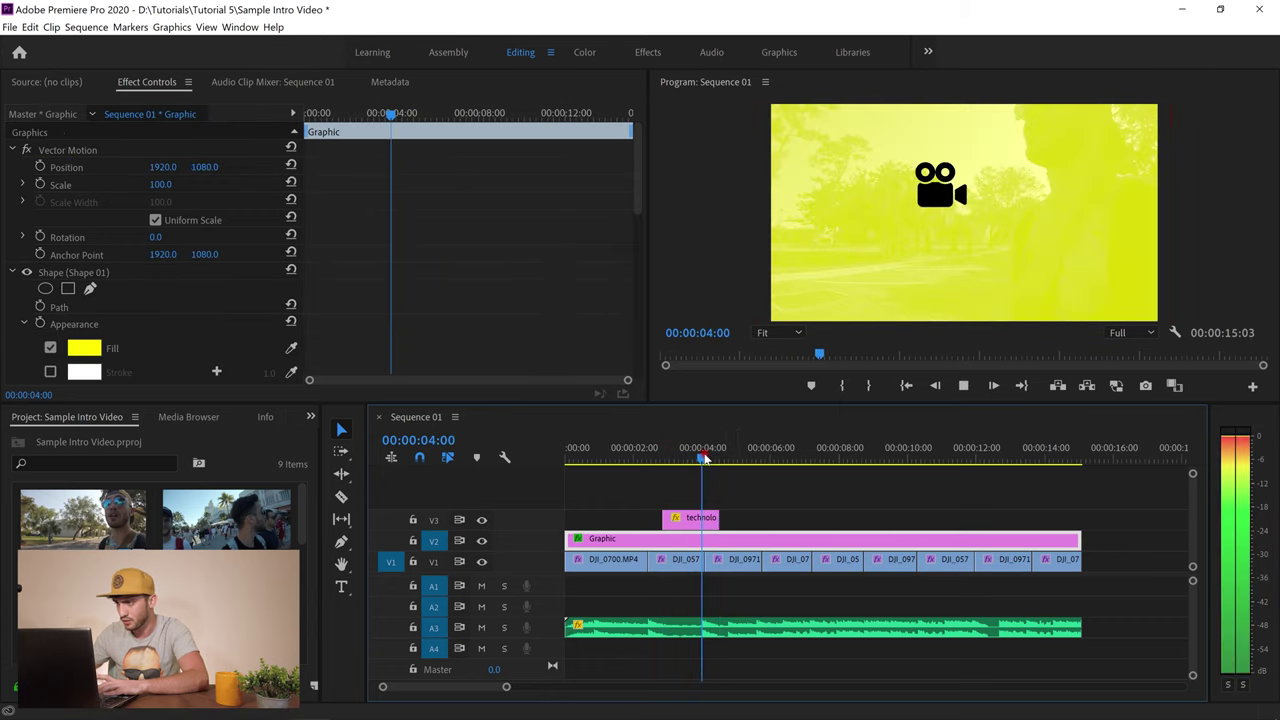
left_click(649, 457)
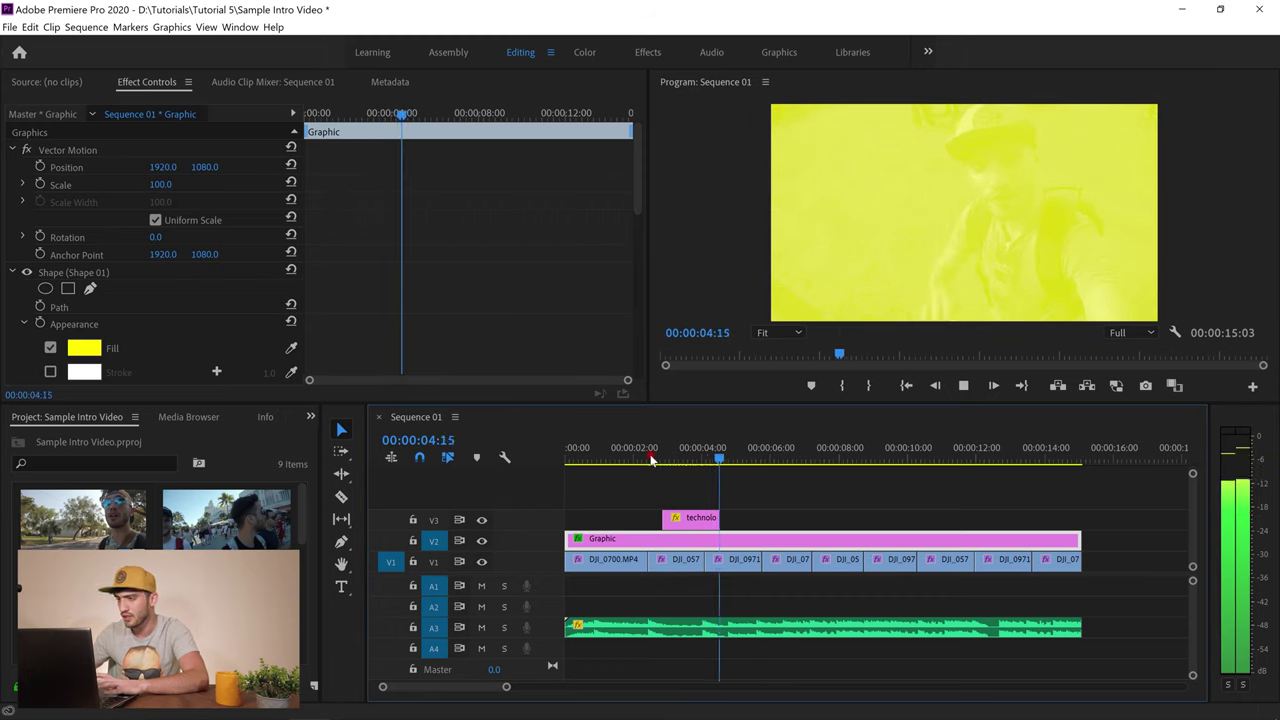
key("space")
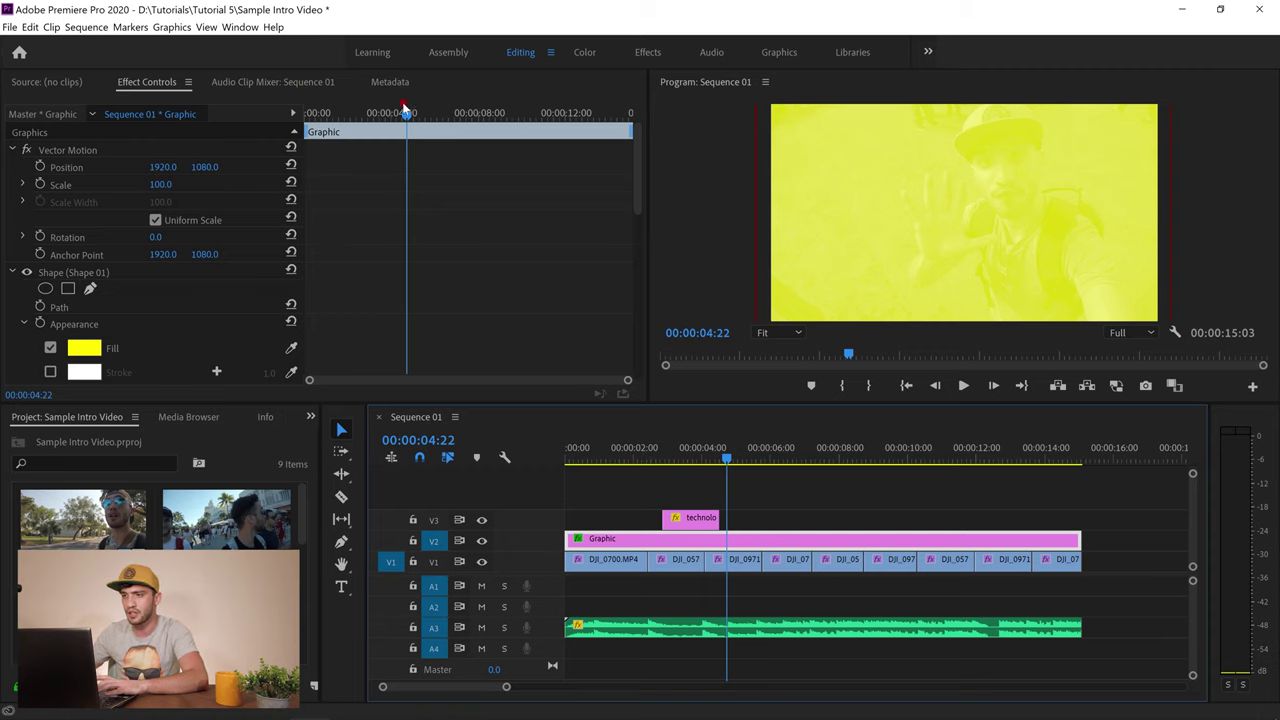
In the Assembly workspace, place mortarboard.png on V3 shortly after technology.png, starting at about 00:00:04:22
left_click(448, 54)
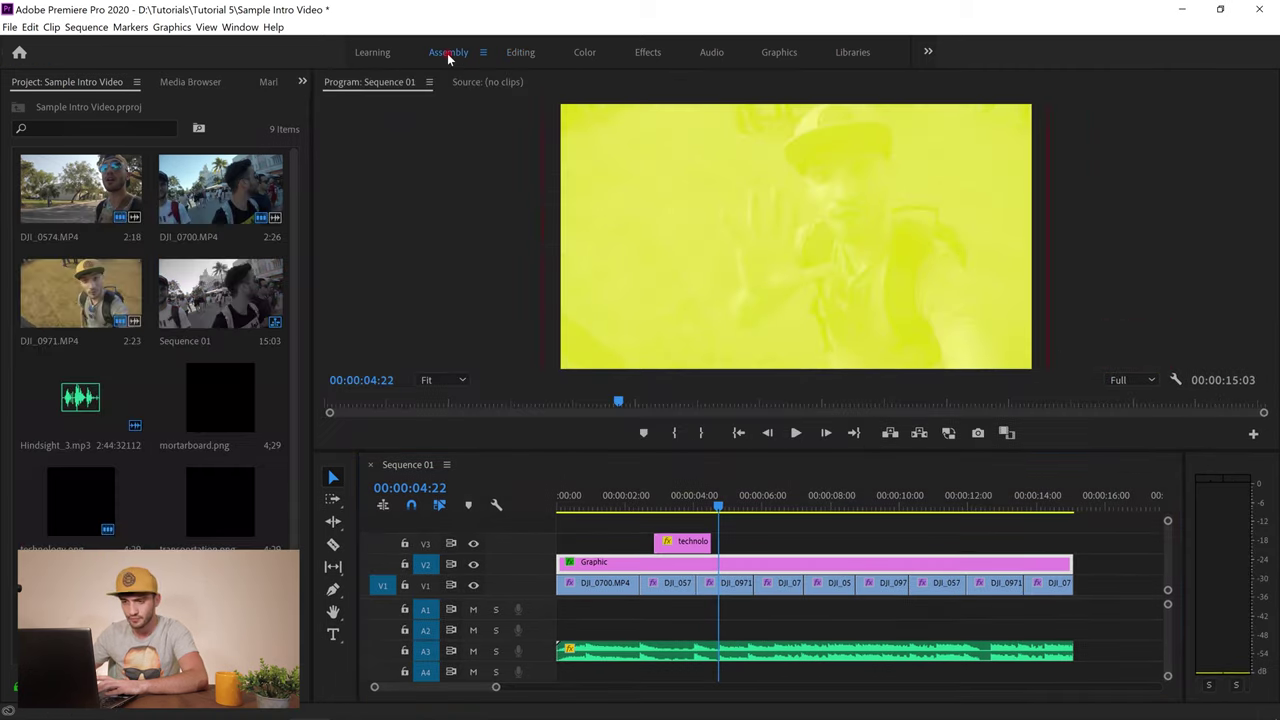
left_click_drag(205, 403, 735, 548)
key("Down")
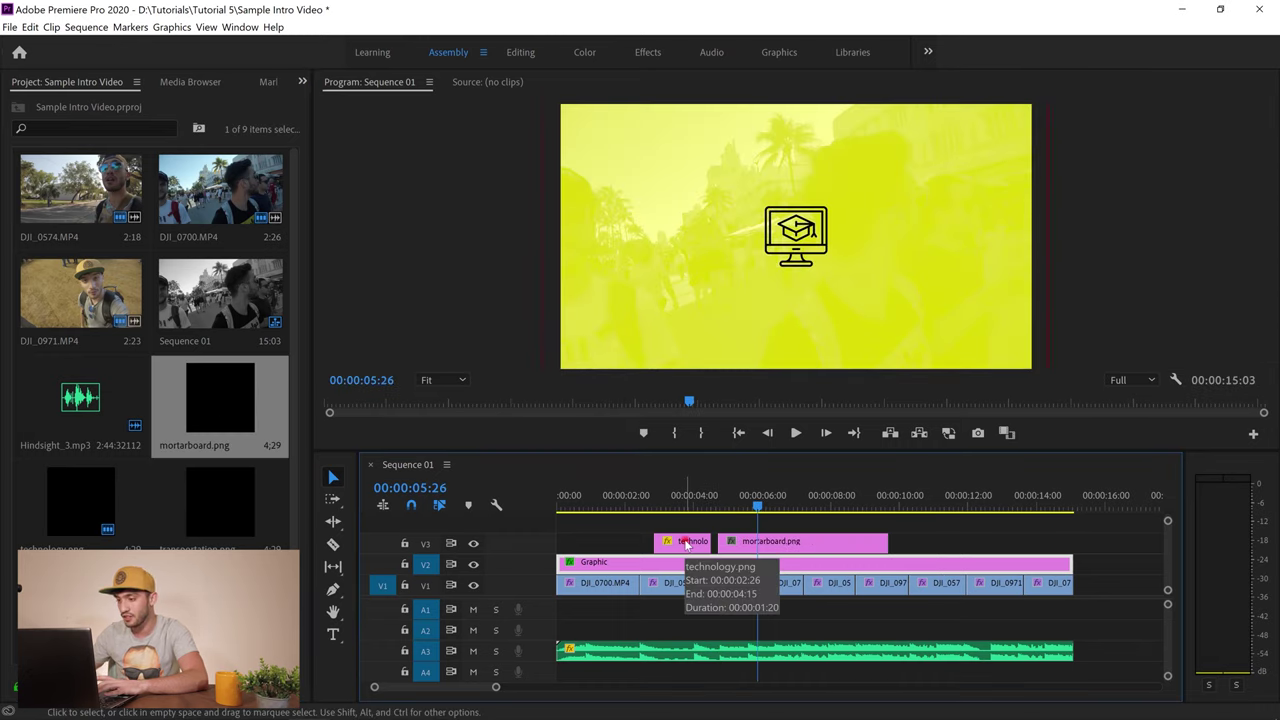
Copy technology.png, save the project, and paste only its Motion attributes onto mortarboard.png
right_click(687, 543)
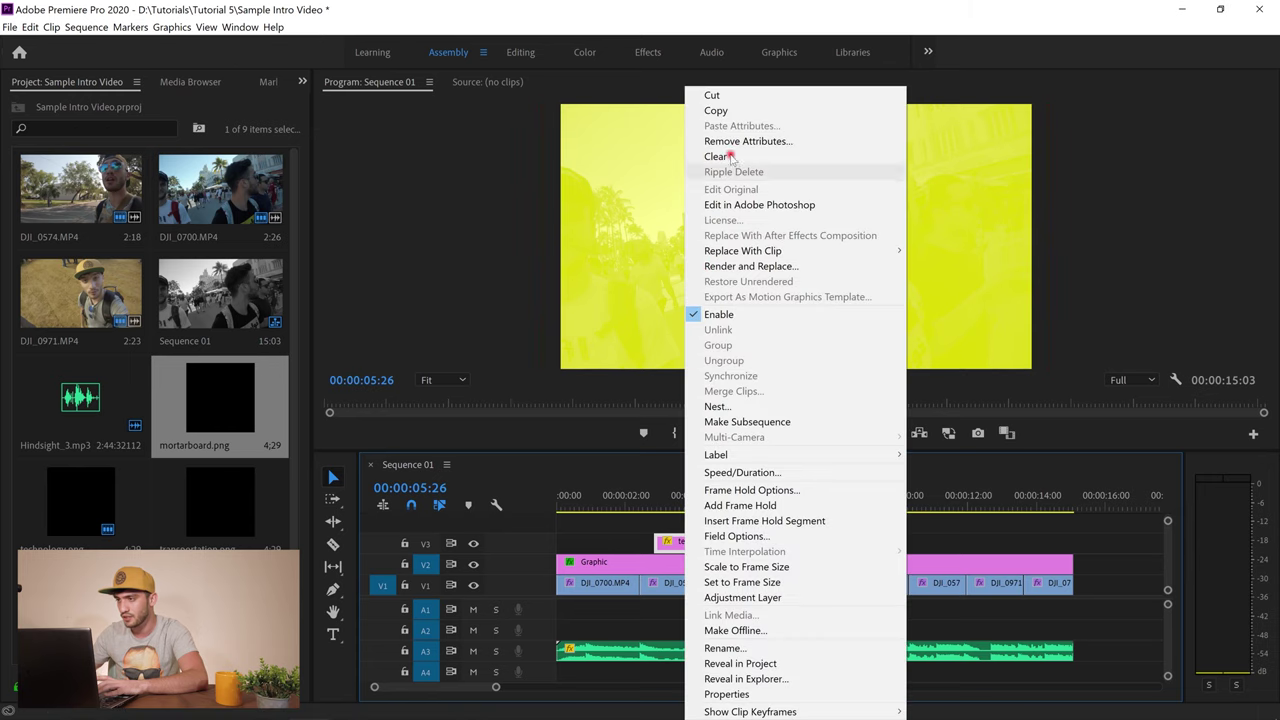
left_click(735, 111)
key("ctrl+s")
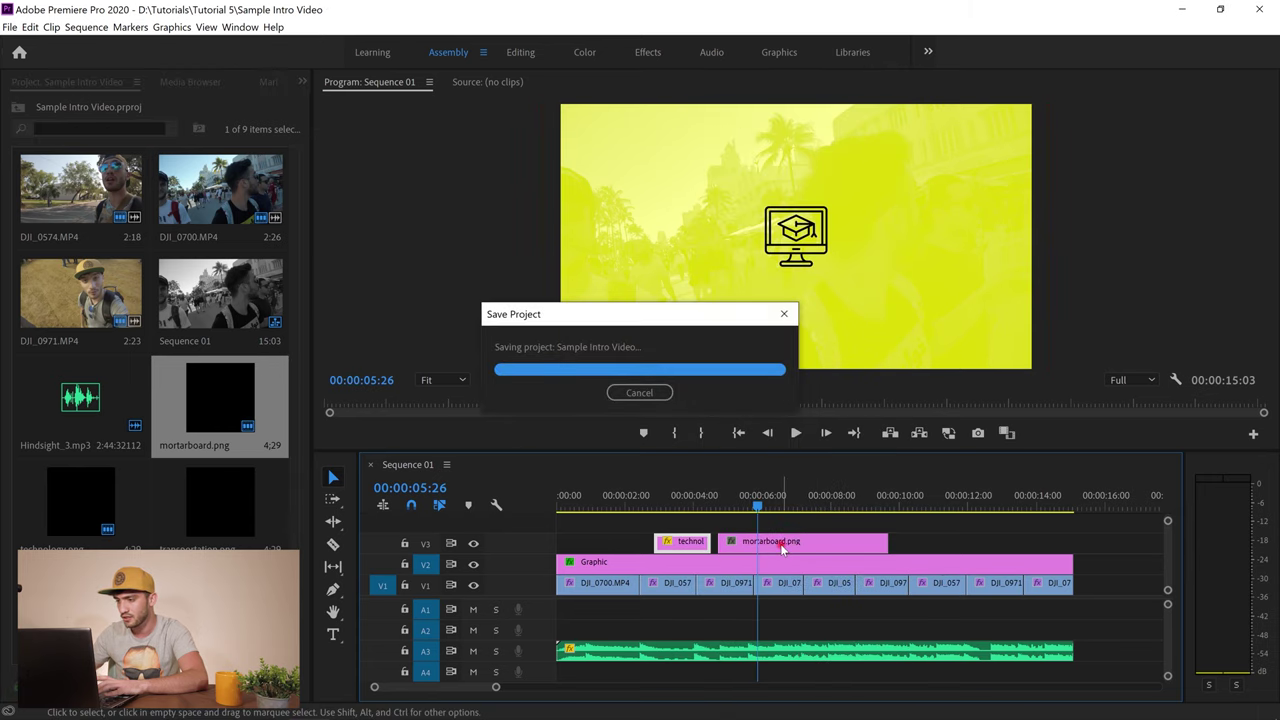
right_click(783, 549)
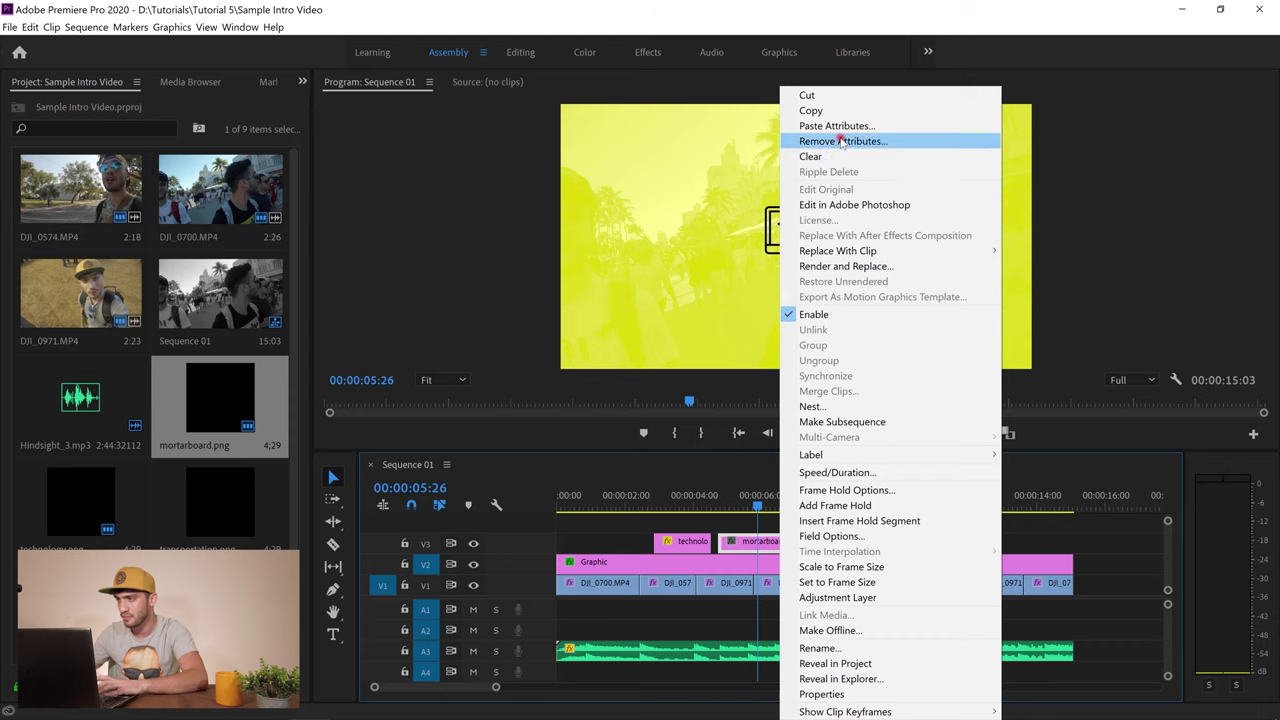
left_click(837, 126)
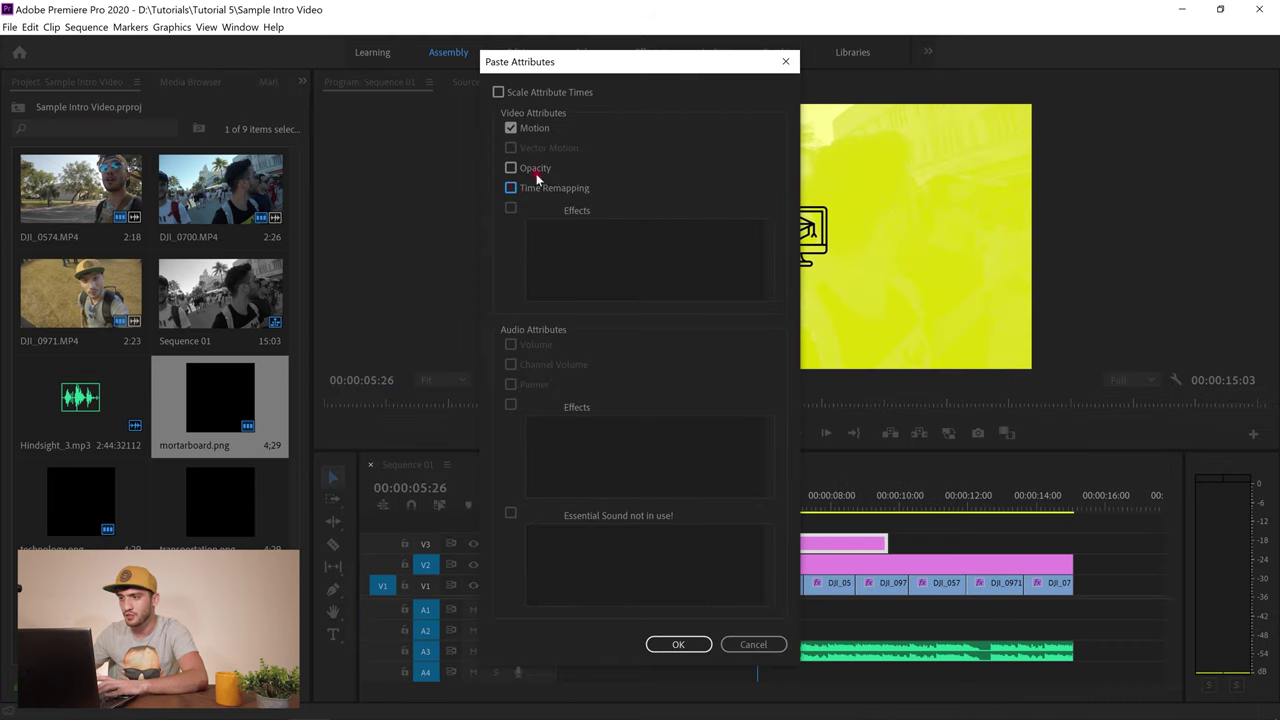
left_click(678, 644)
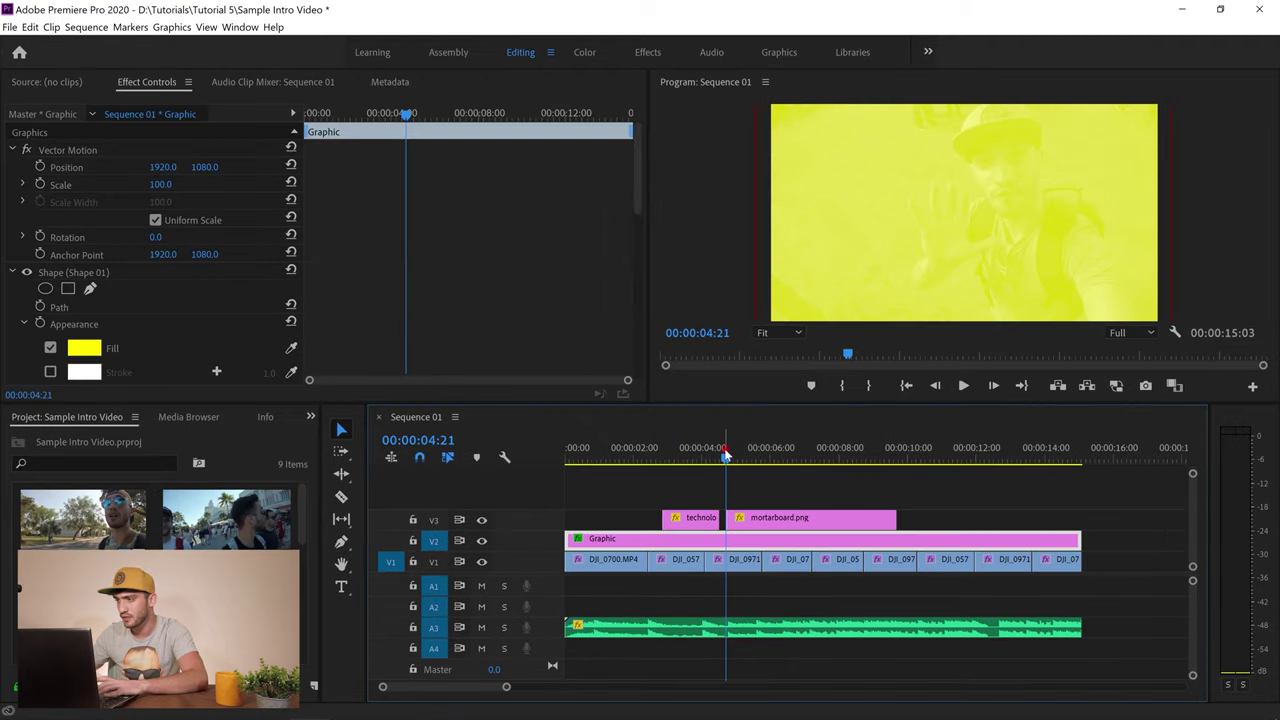
Play back the section with mortarboard.png to check its pasted slide-in and slide-out motion
key("space")
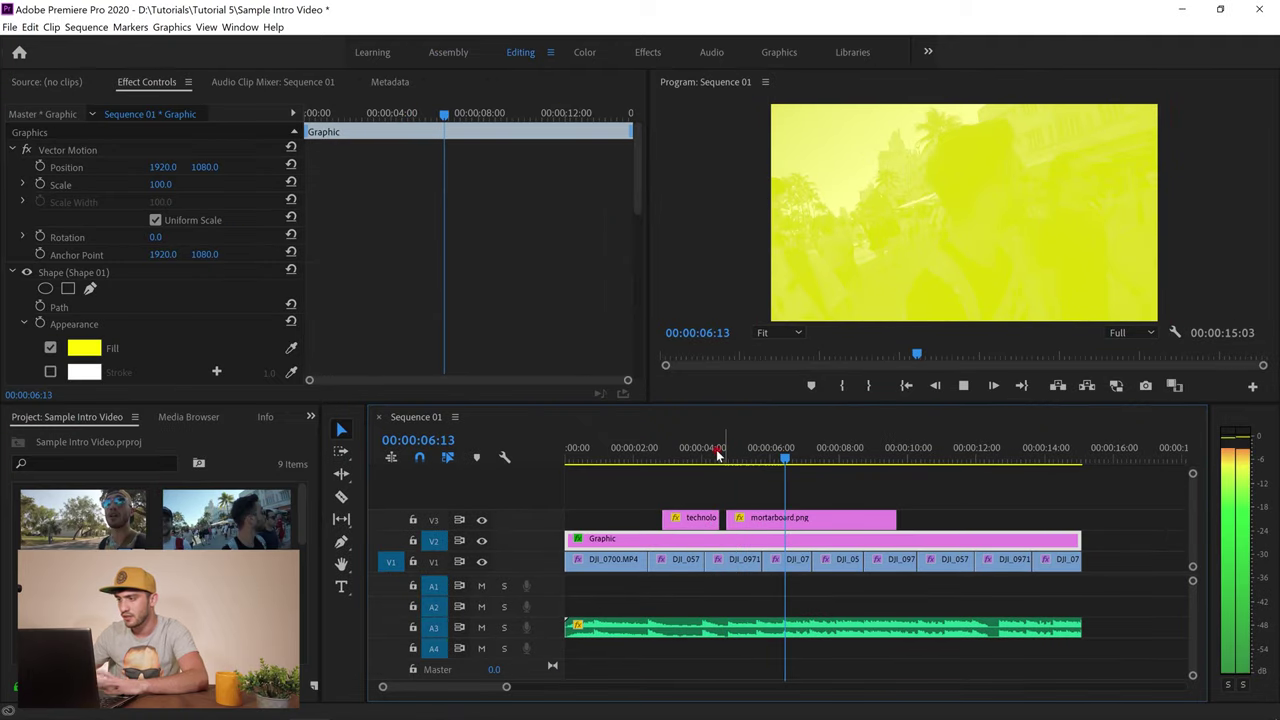
key("space")
left_click(705, 522)
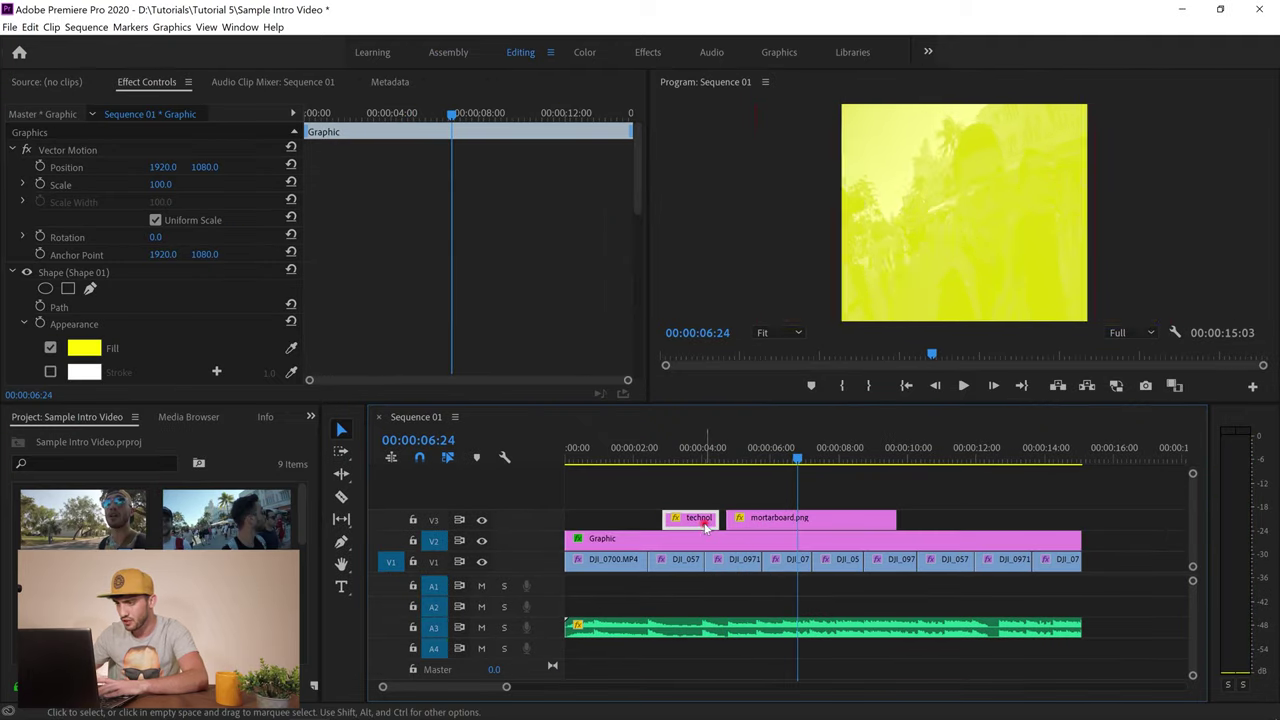
left_click(737, 460)
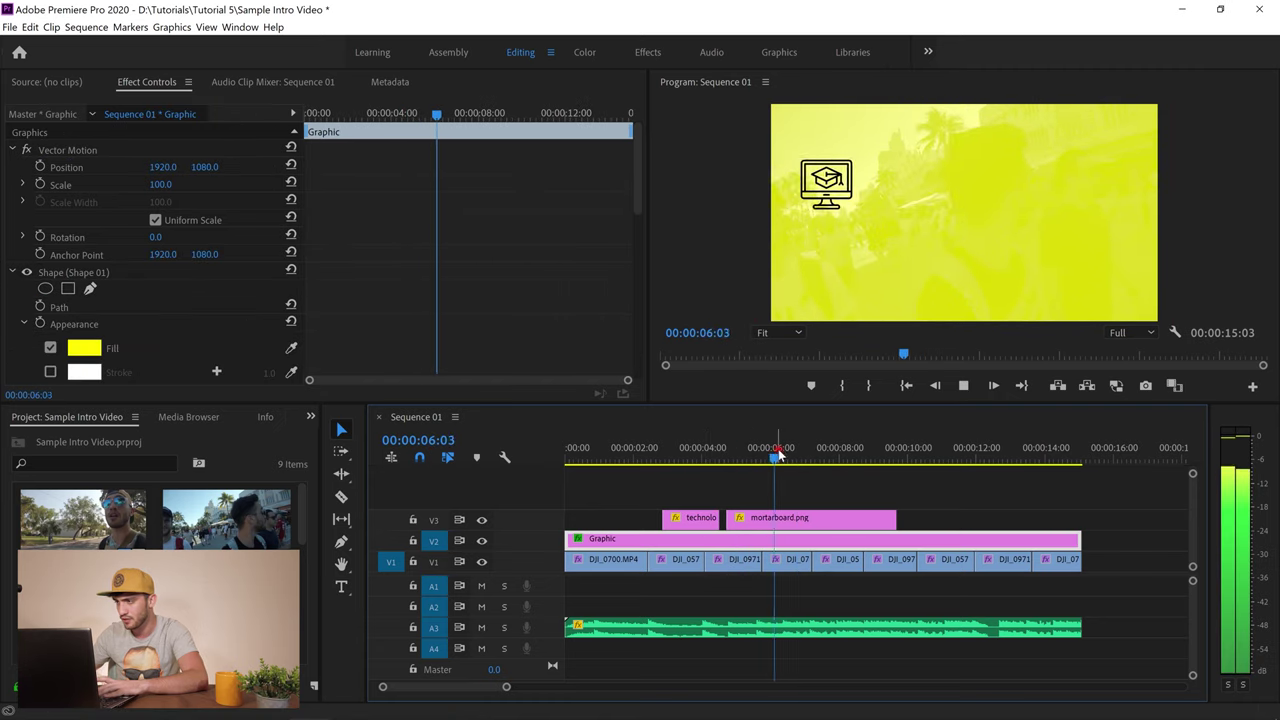
Trim the end of mortarboard.png on V3 to 00:00:06:20 and play back the shortened icon animation
key("space")
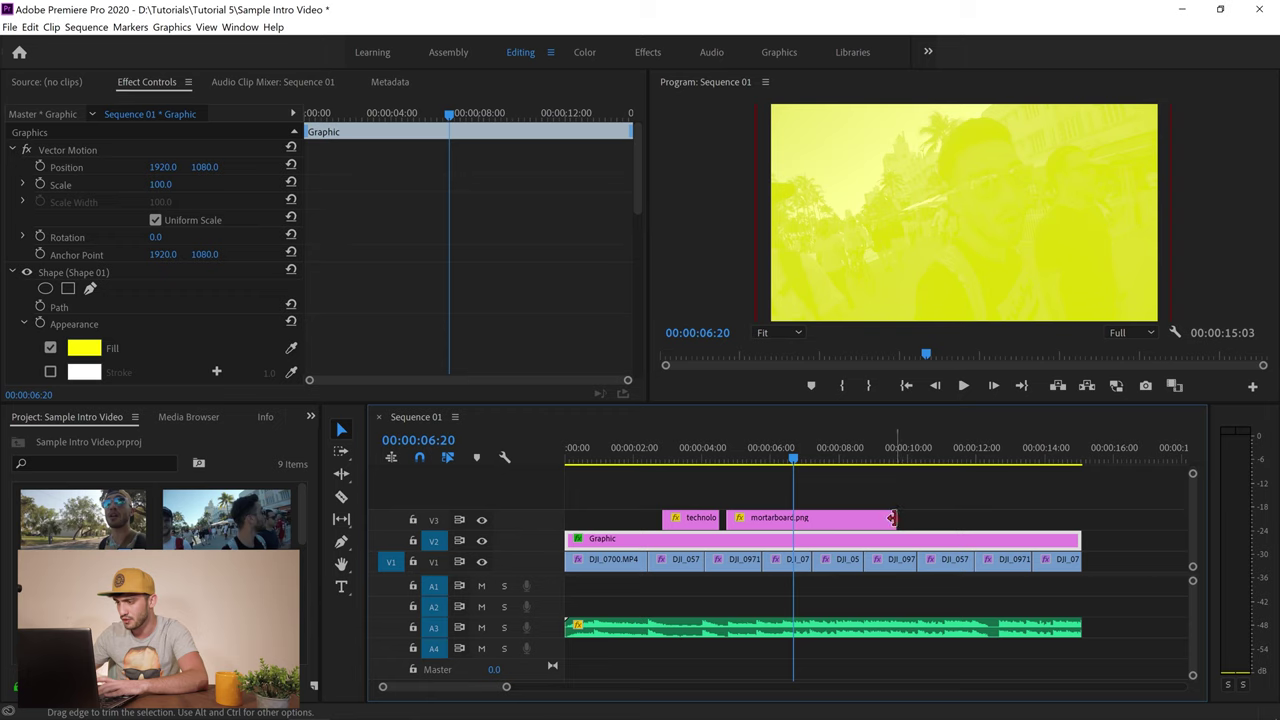
left_click_drag(892, 517, 793, 517)
left_click(647, 459)
key("space")
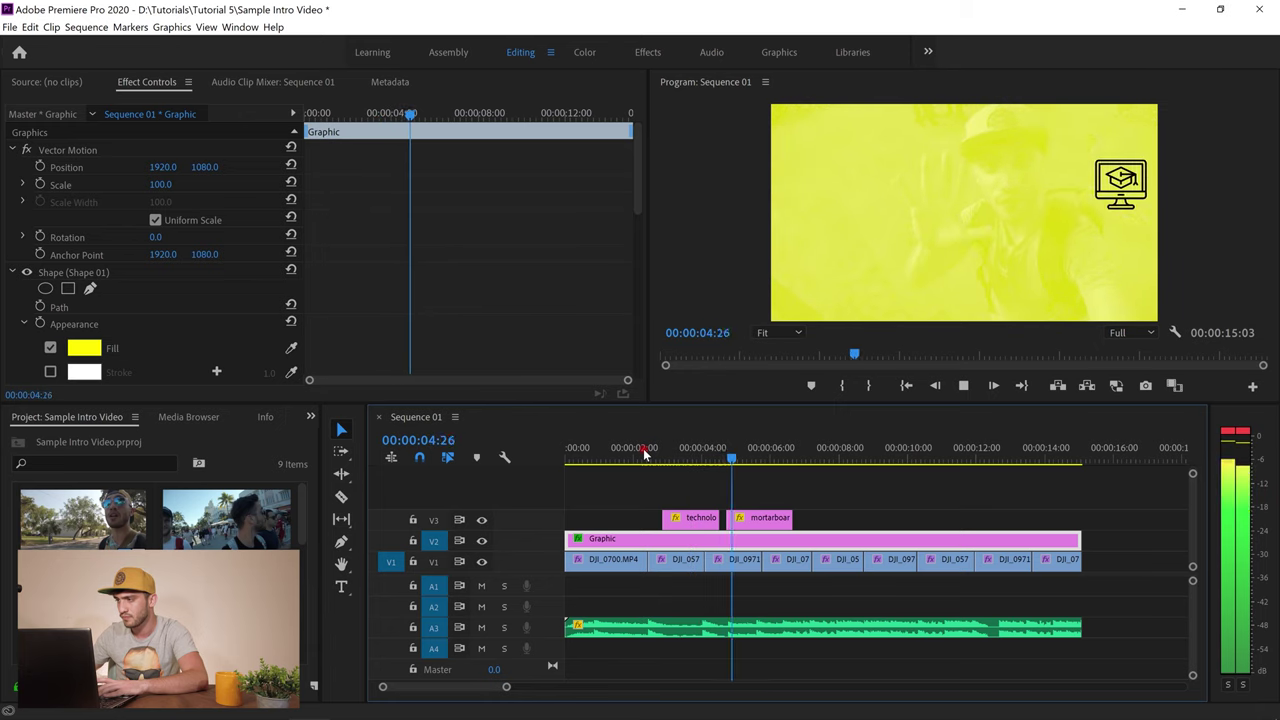
key("space")
Move mortarboard.png on V3 directly against the end of technology.png and play back the transition between the two icons
left_click_drag(754, 527, 747, 521)
left_click(656, 455)
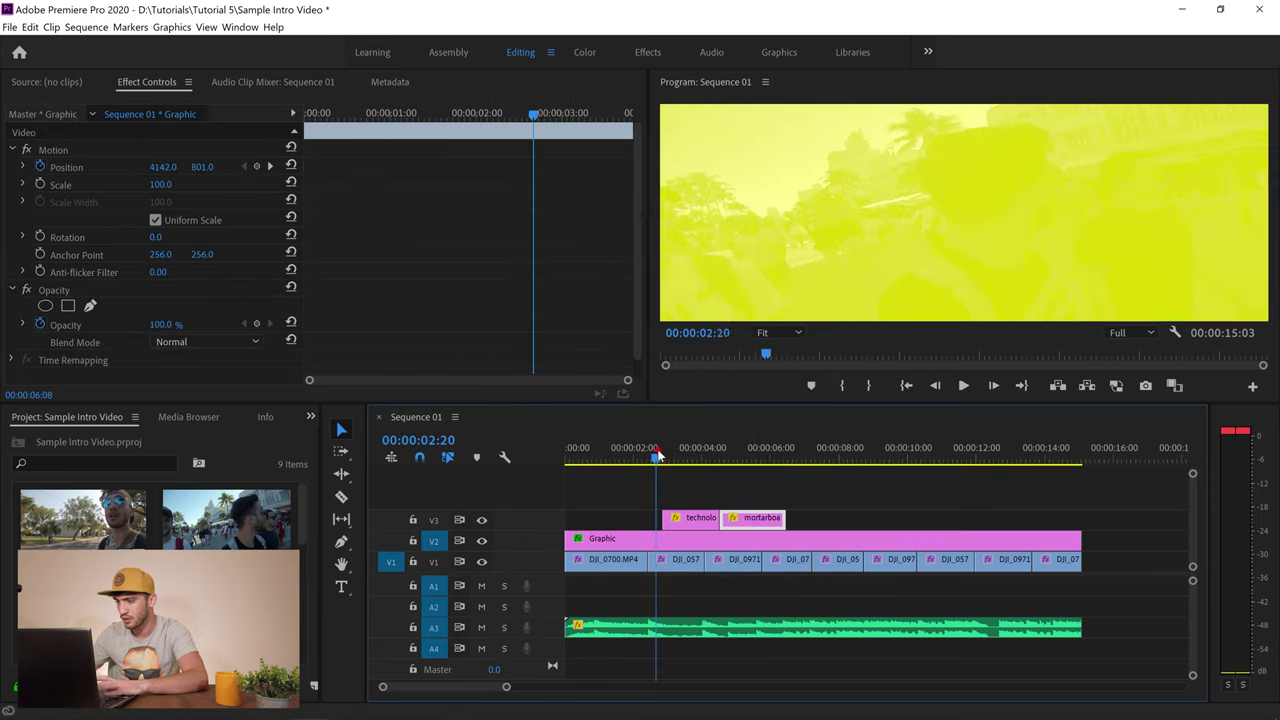
key("space")
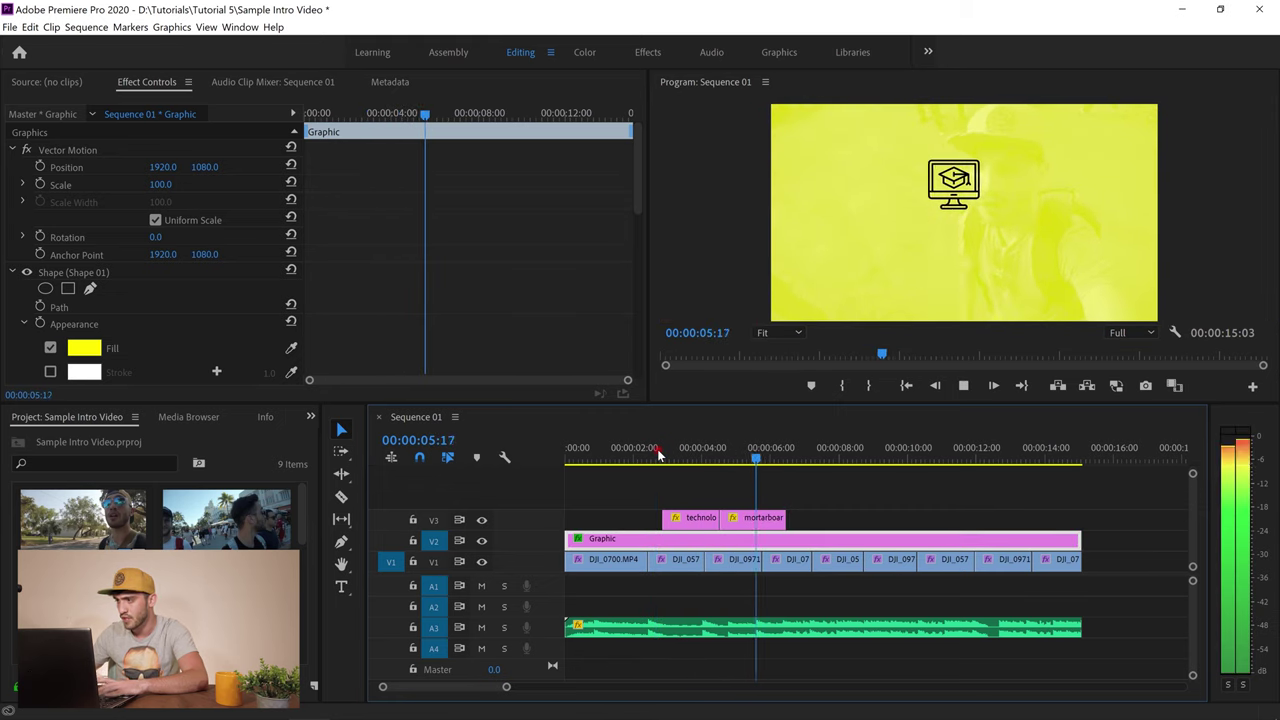
key("space")
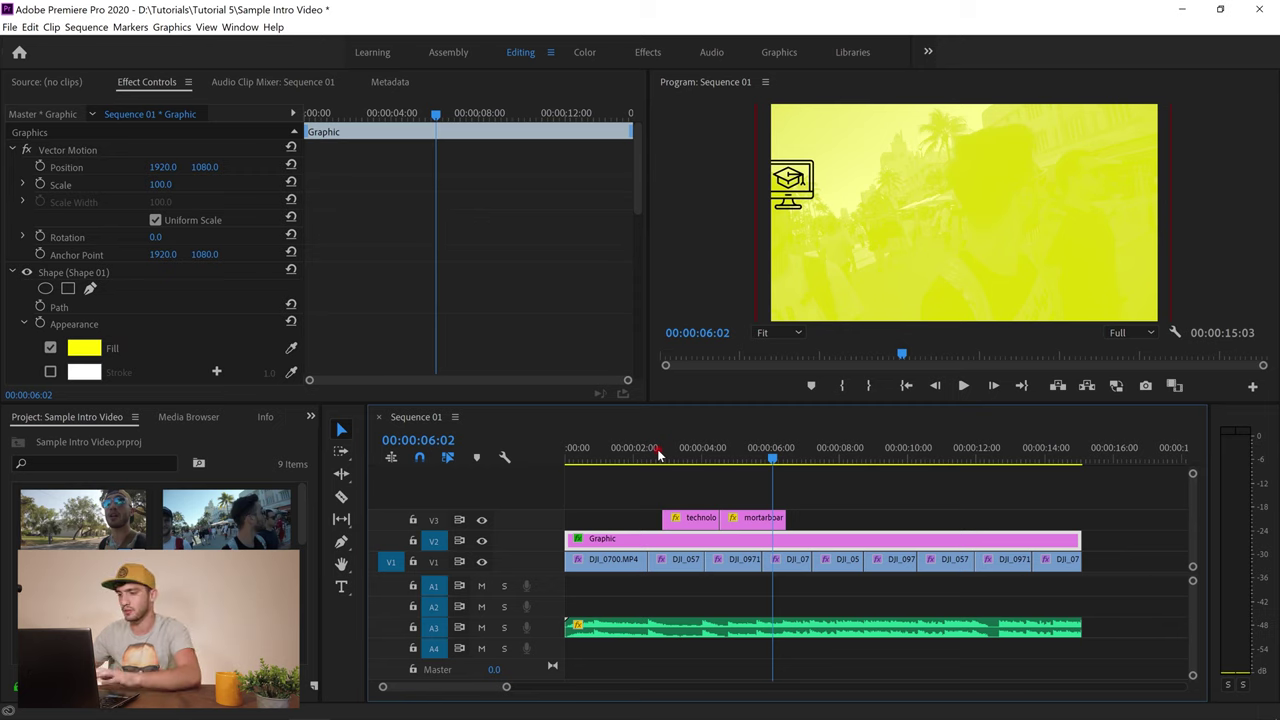
In the Assembly workspace, place transportation.png on V3 directly after mortarboard.png and paste only the Motion attributes onto it
left_click(430, 55)
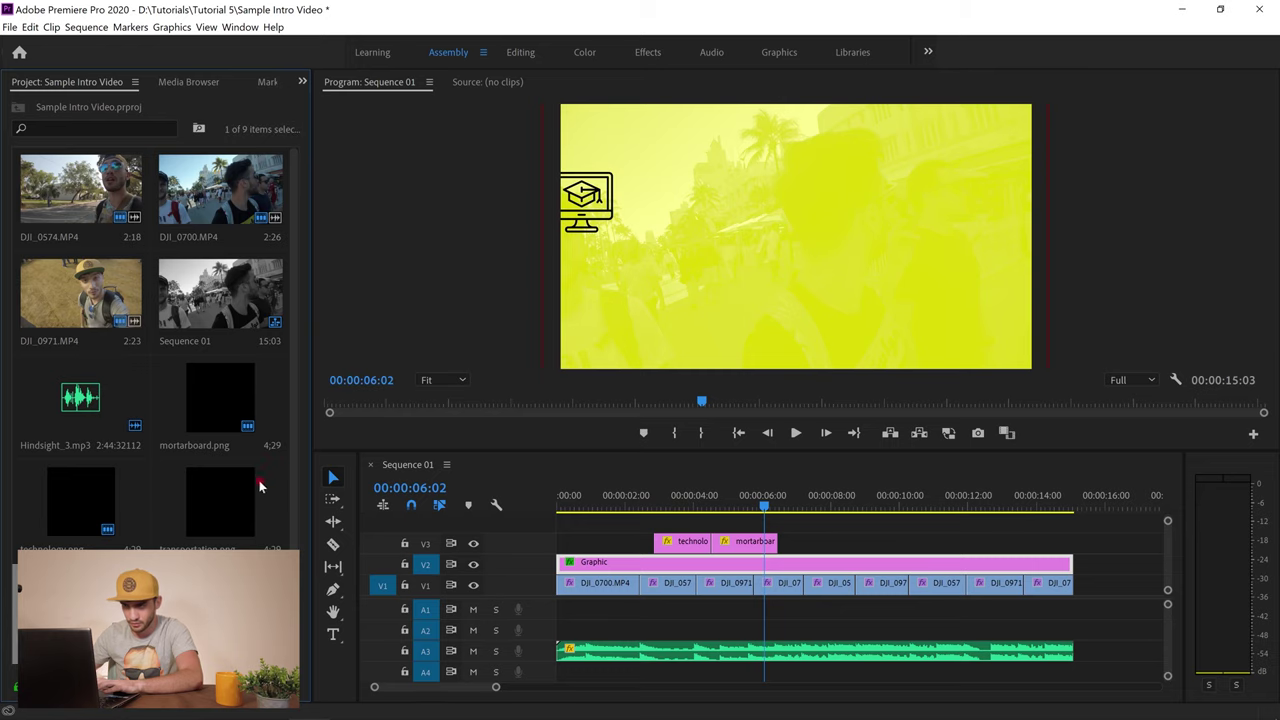
left_click(220, 498)
left_click_drag(337, 503, 760, 550)
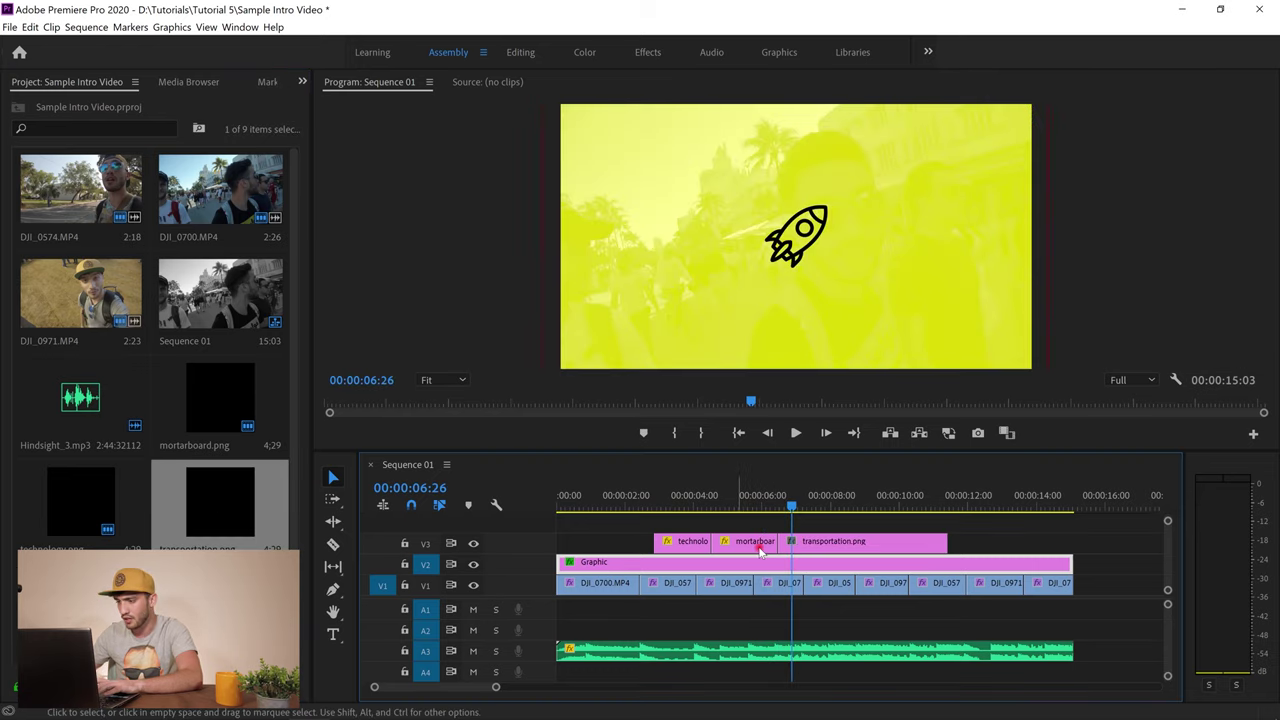
right_click(810, 543)
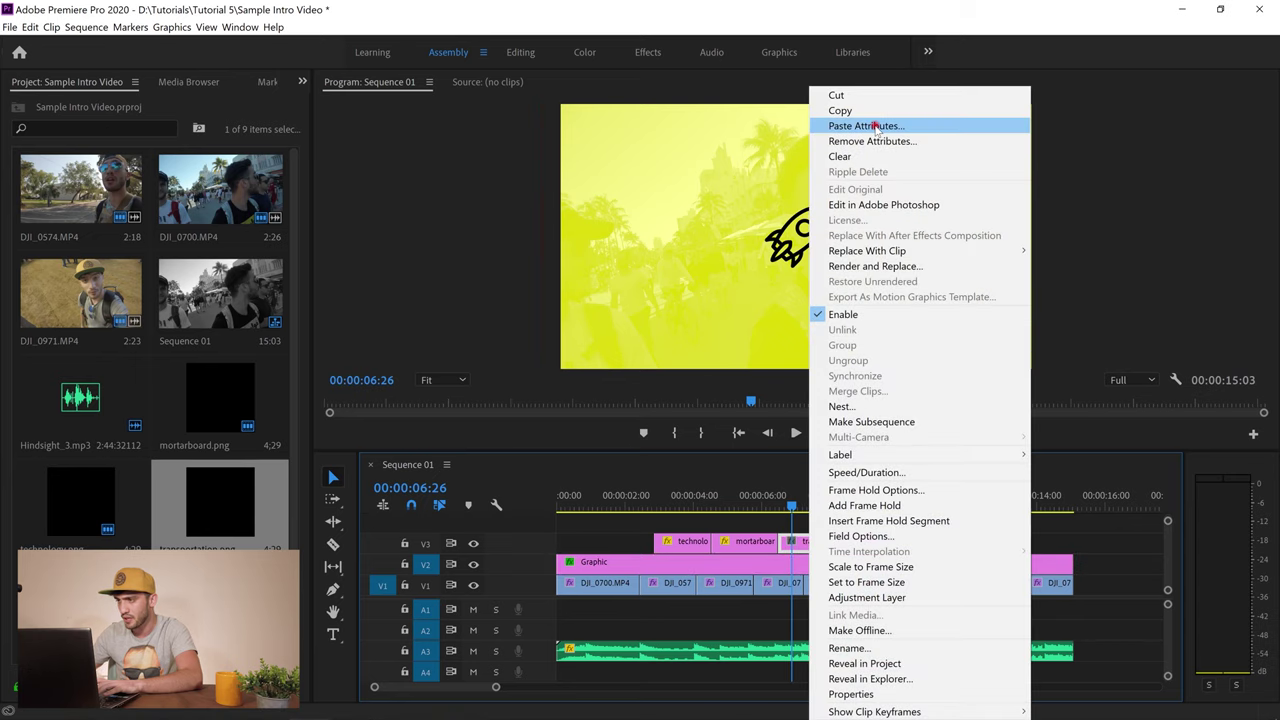
left_click(862, 125)
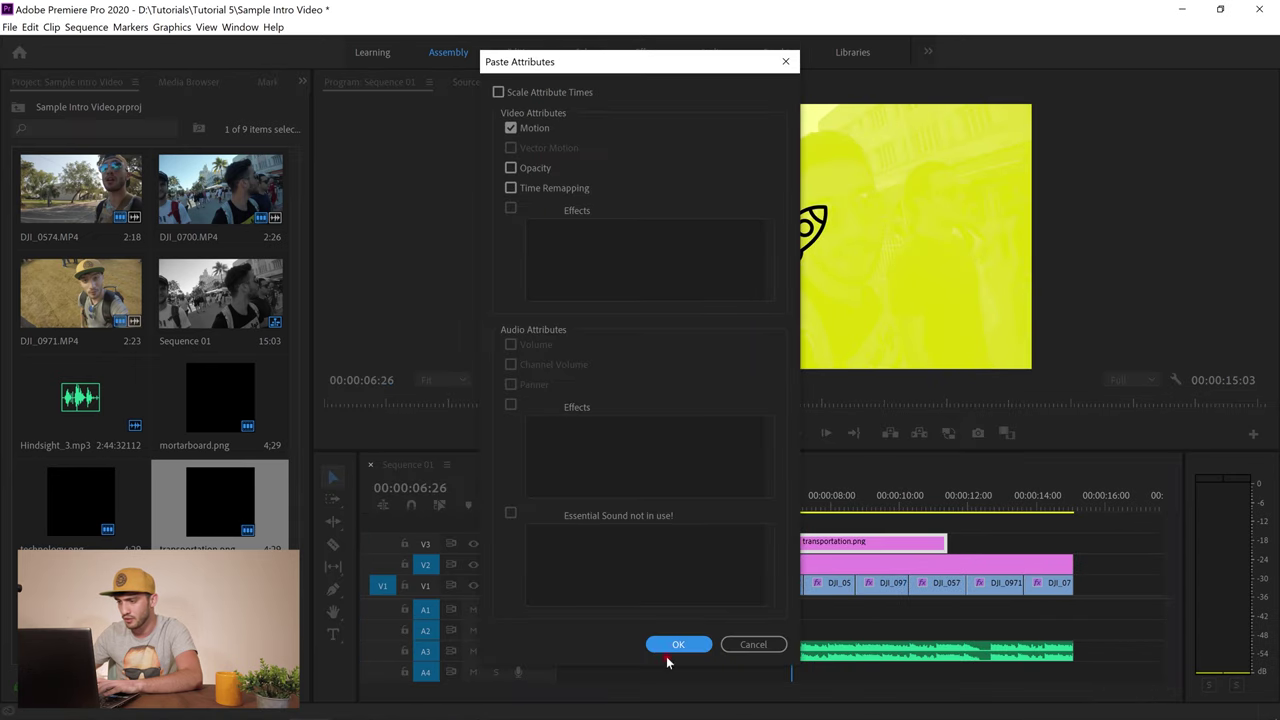
left_click(677, 645)
Play back the rocket icon's slide and trim the end of transportation.png to 00:00:08:12
left_click(776, 500)
key("space")
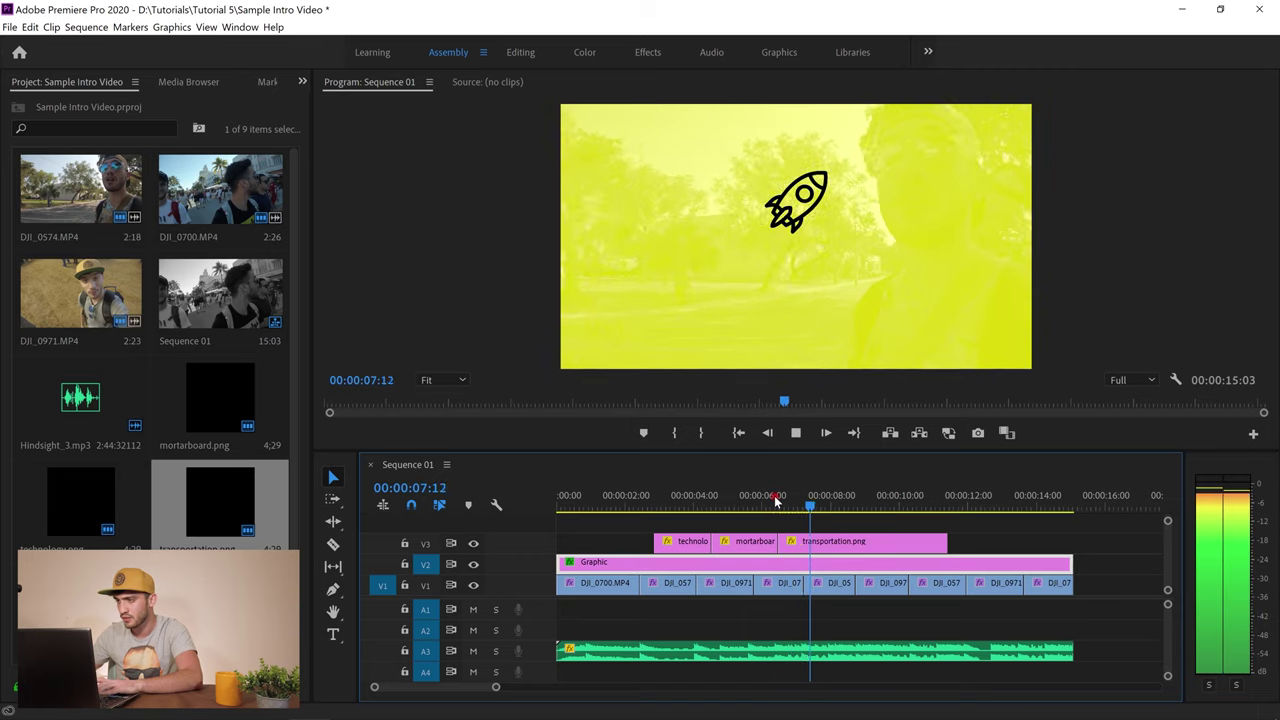
key("space")
left_click_drag(940, 538, 845, 541)
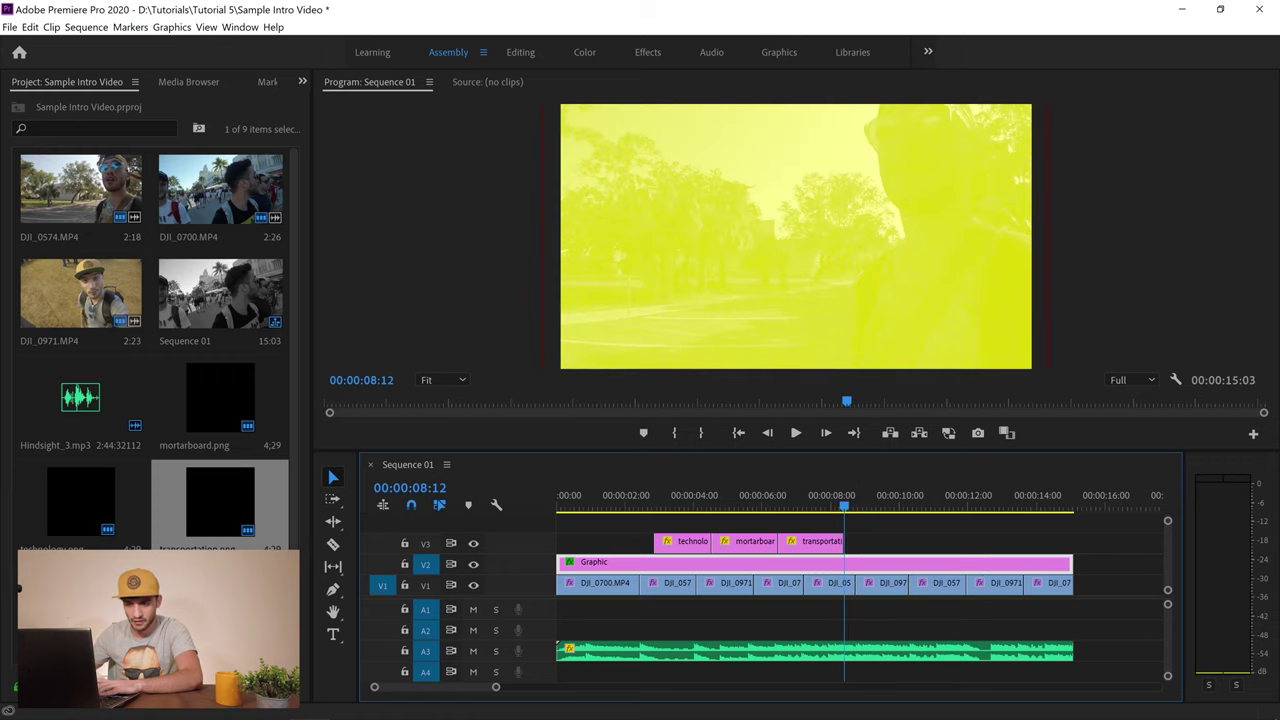
Place birthday-and-party.png on V3 directly after transportation.png and save the project
left_click_drag(80, 600, 858, 541)
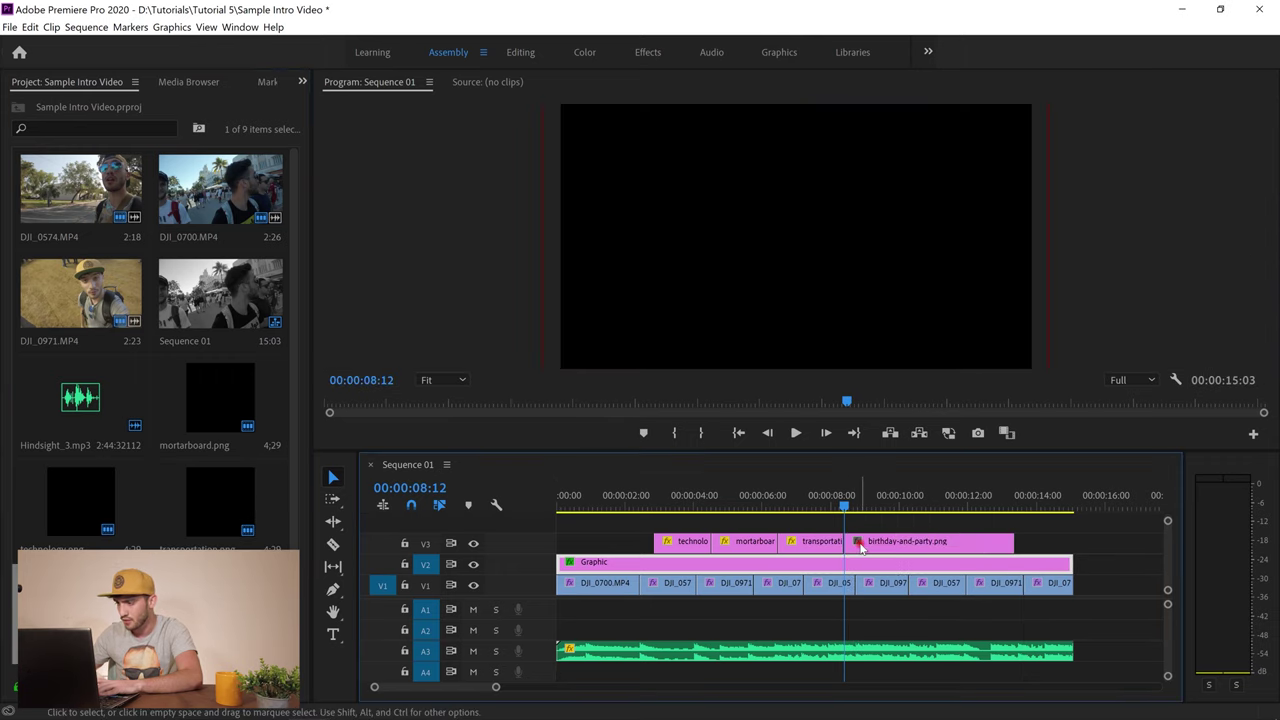
right_click(858, 541)
key("Escape")
key("ctrl+s")
Paste only the Motion attributes onto birthday-and-party.png
right_click(921, 545)
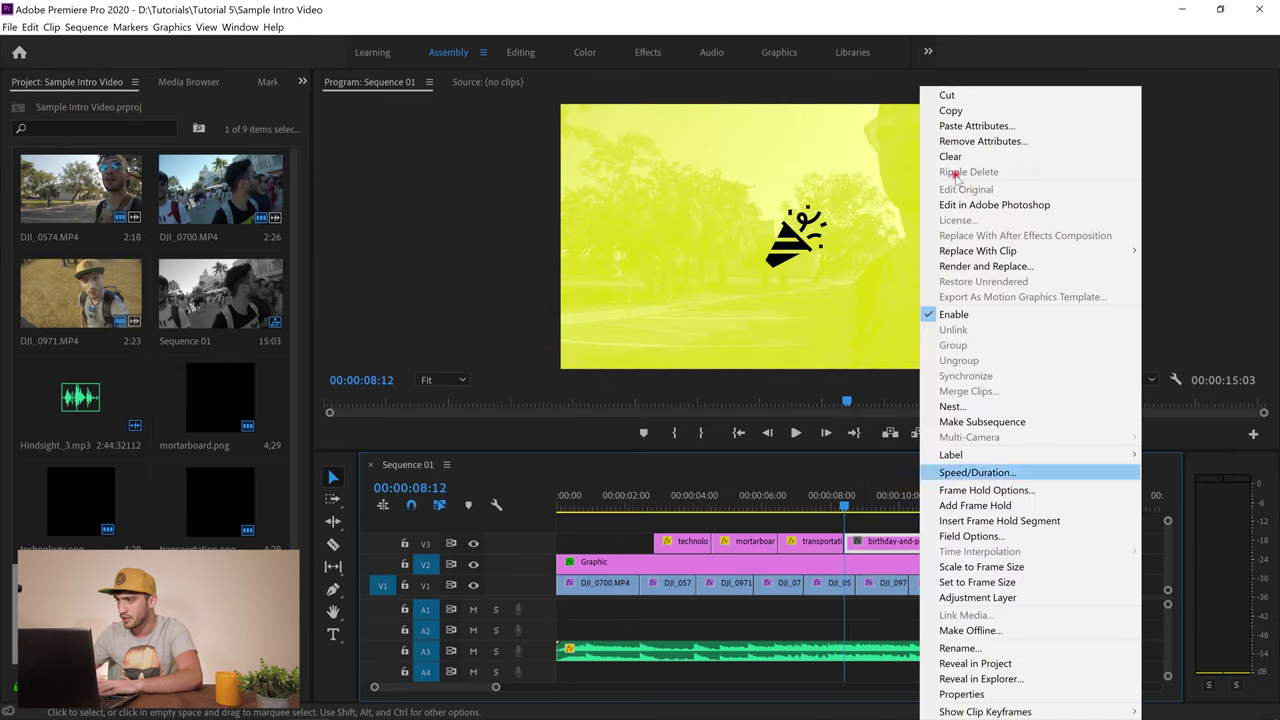
left_click(971, 125)
left_click(678, 645)
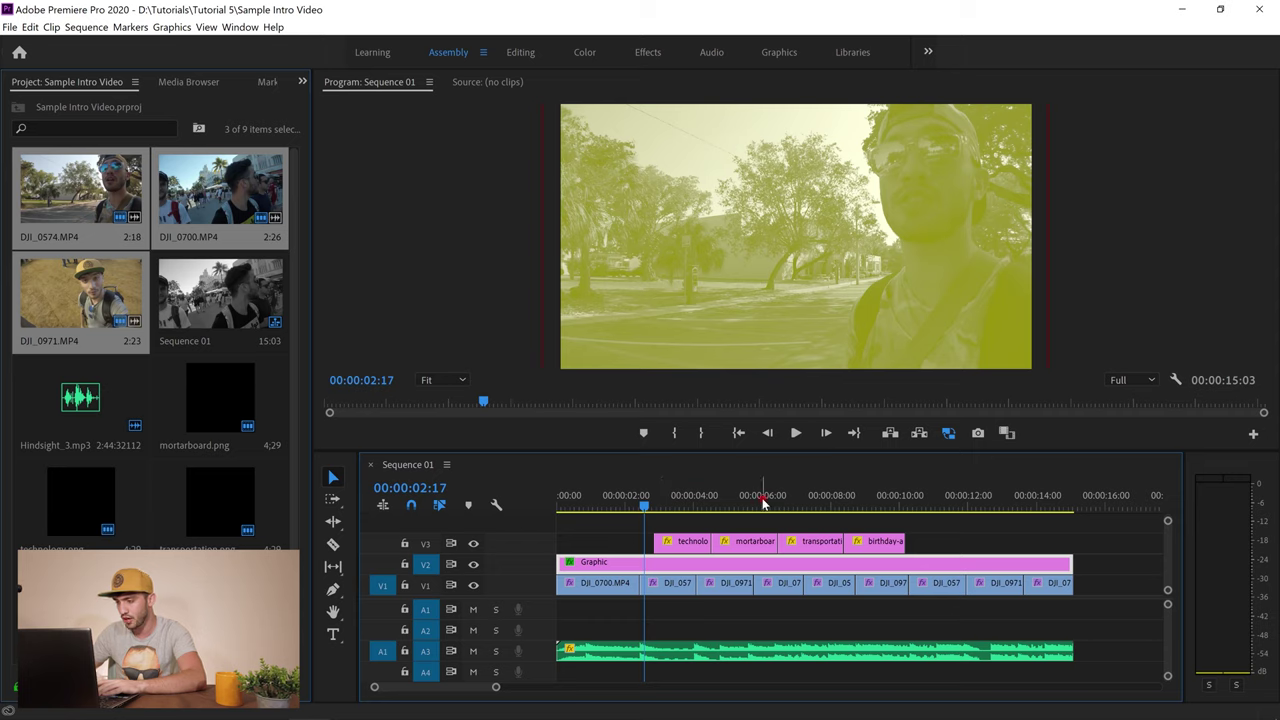
Play back the icon sequence from 00:00:02:17 and replay the transition from mortarboard.png to transportation.png
left_click(792, 433)
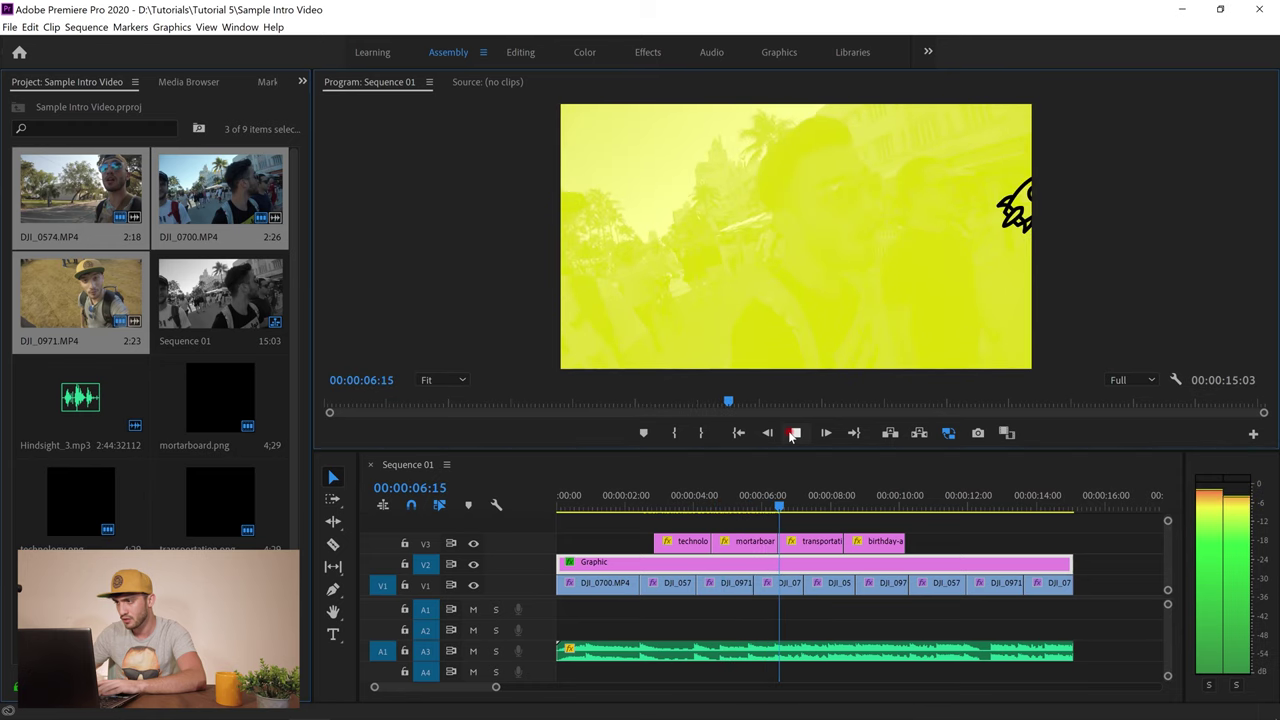
left_click(792, 433)
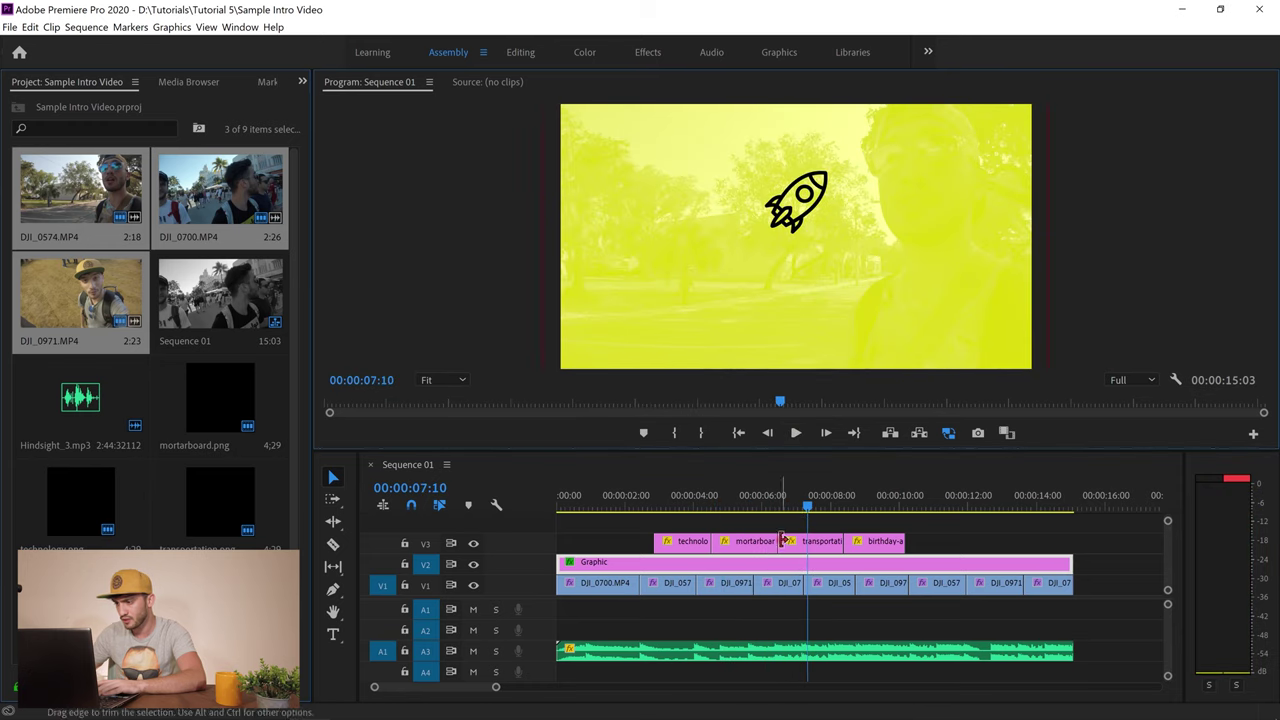
left_click(758, 507)
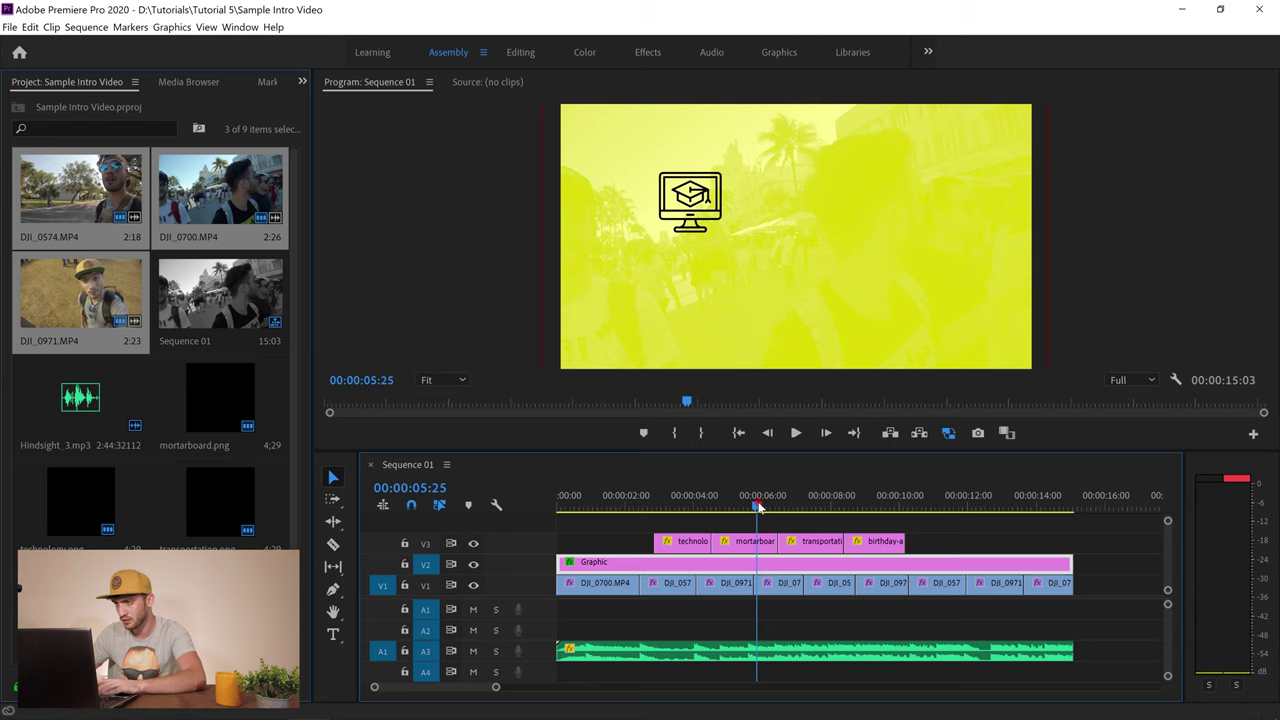
key("space")
key("space")
Move transportation.png earlier on V3 to about 00:00:06:10, over the end of mortarboard.png, and play back the transition
left_click_drag(493, 686, 441, 686)
mouse_move(874, 541)
left_mouse_down()
mouse_move(860, 541)
mouse_move(875, 541)
left_mouse_up()
left_click(834, 505)
key("space")
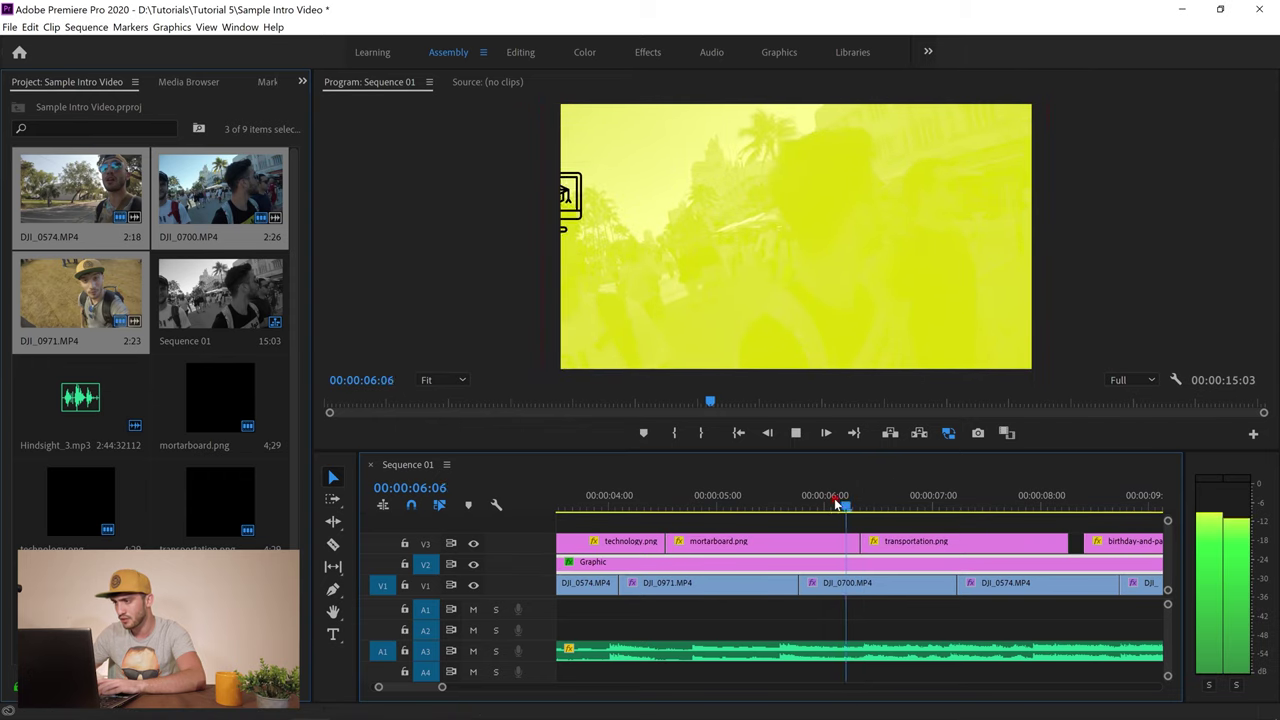
key("space")
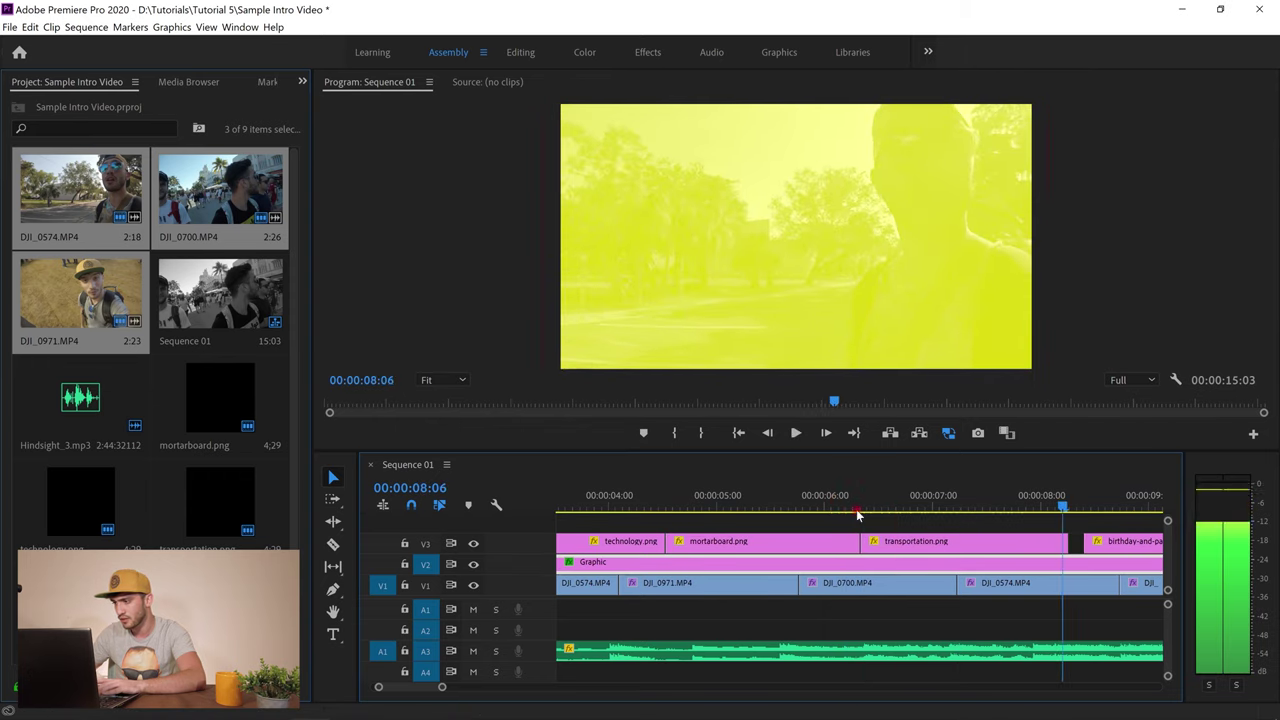
Move birthday-and-party.png earlier on V3 to start at 00:00:08:06, over the end of transportation.png
left_click_drag(1067, 541, 1097, 541)
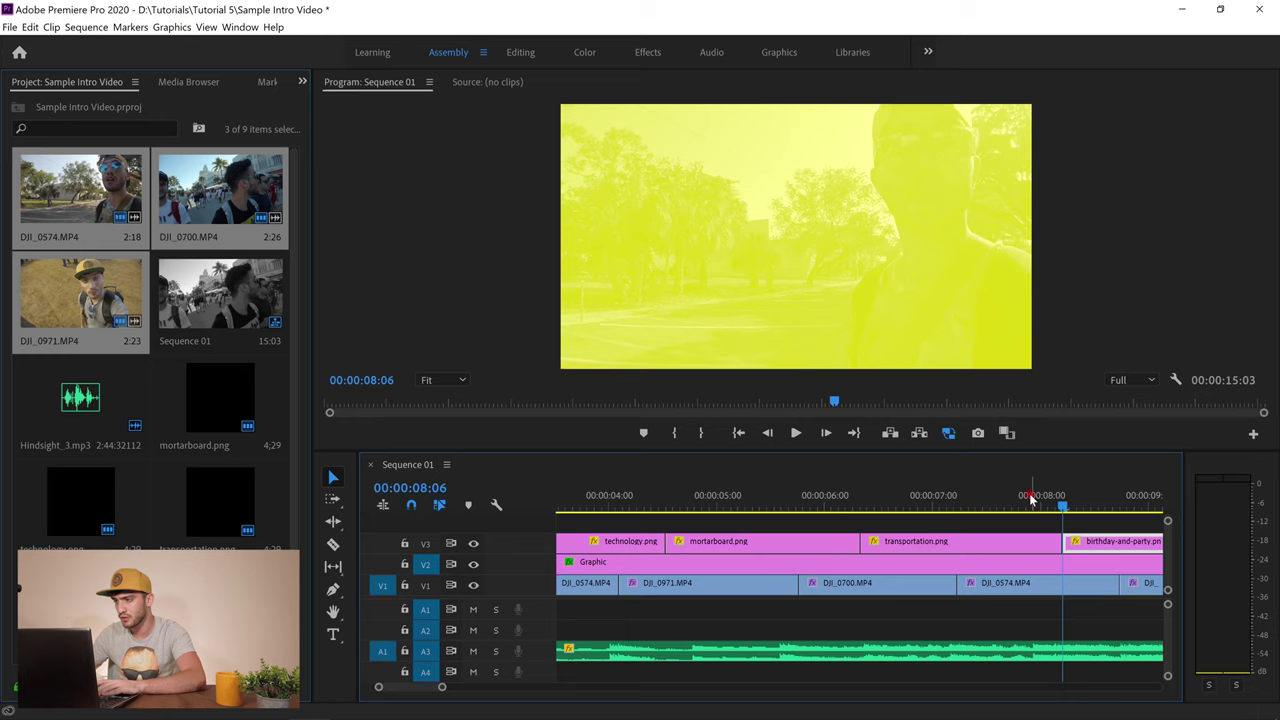
left_click(1031, 499)
key("backslash")
Trim the end of transportation.png to 00:00:08:00, move birthday-and-party.png directly against it, and play back the transition
left_click(823, 543)
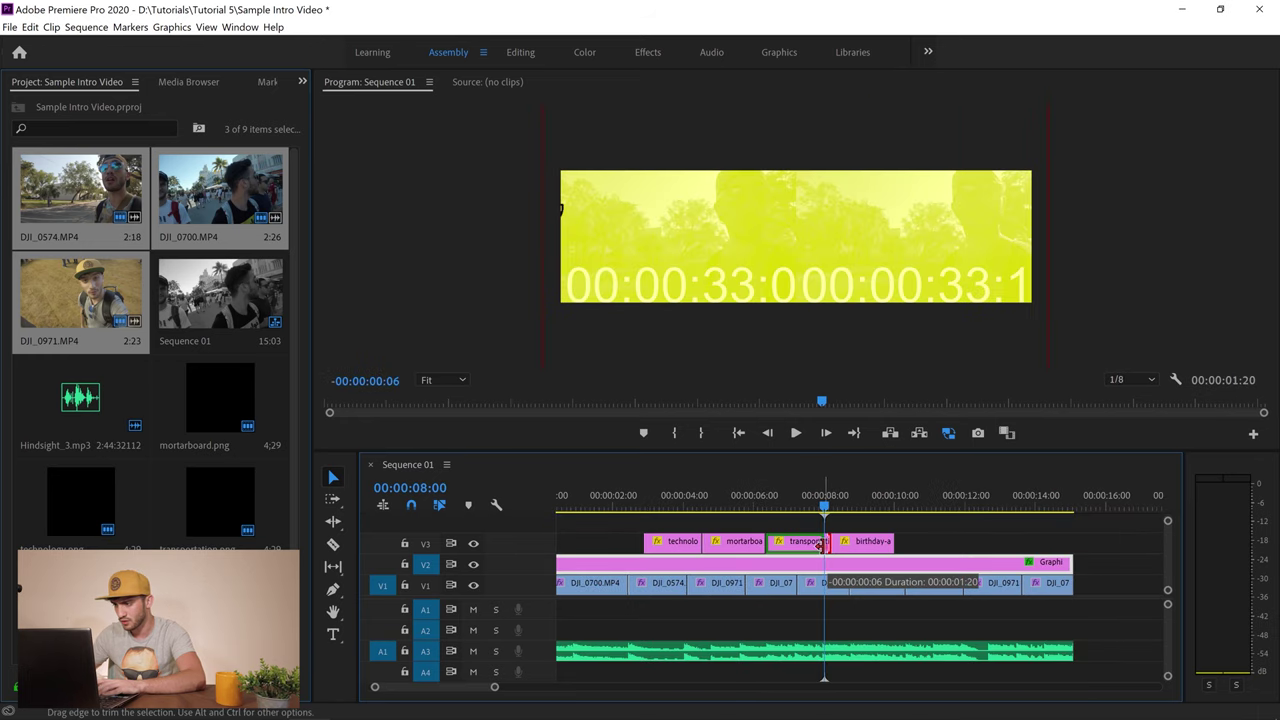
left_click_drag(858, 541, 851, 542)
left_click(818, 505)
key("space")
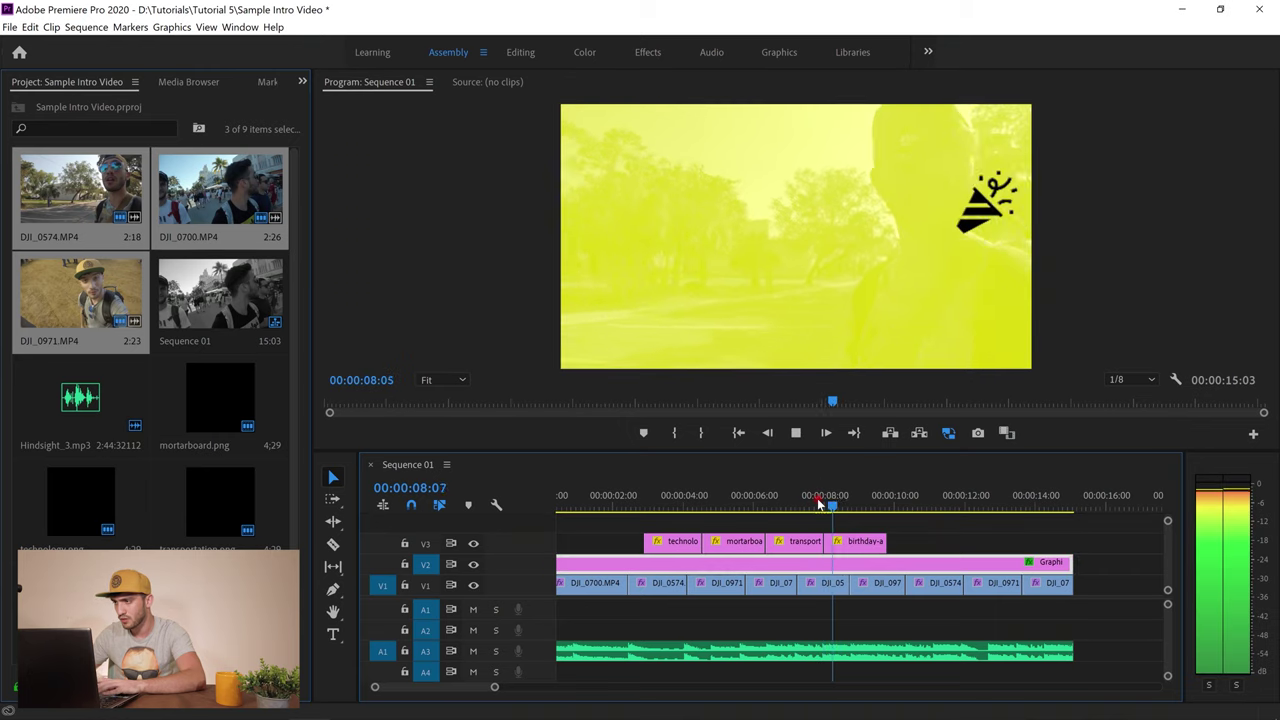
key("space")
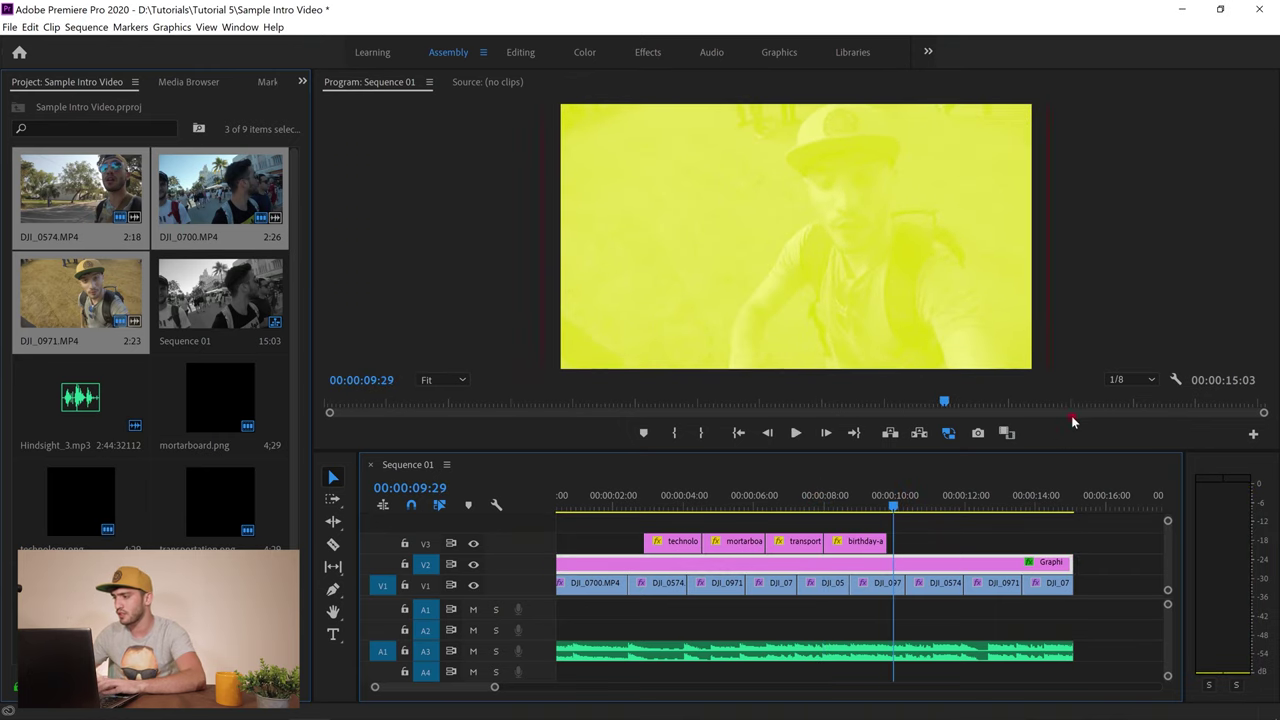
Set the Program monitor's playback resolution to Full and play the sequence from the beginning
left_click(1139, 381)
left_click(1125, 390)
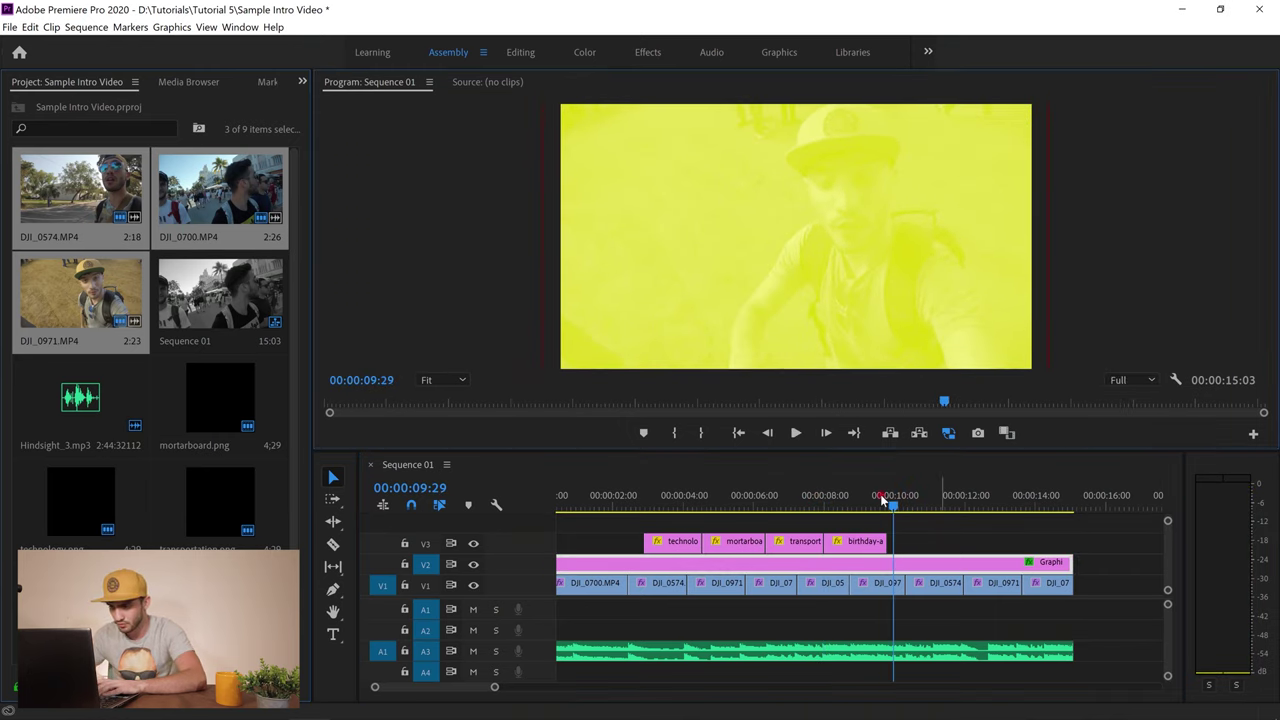
left_click(737, 433)
left_click(796, 433)
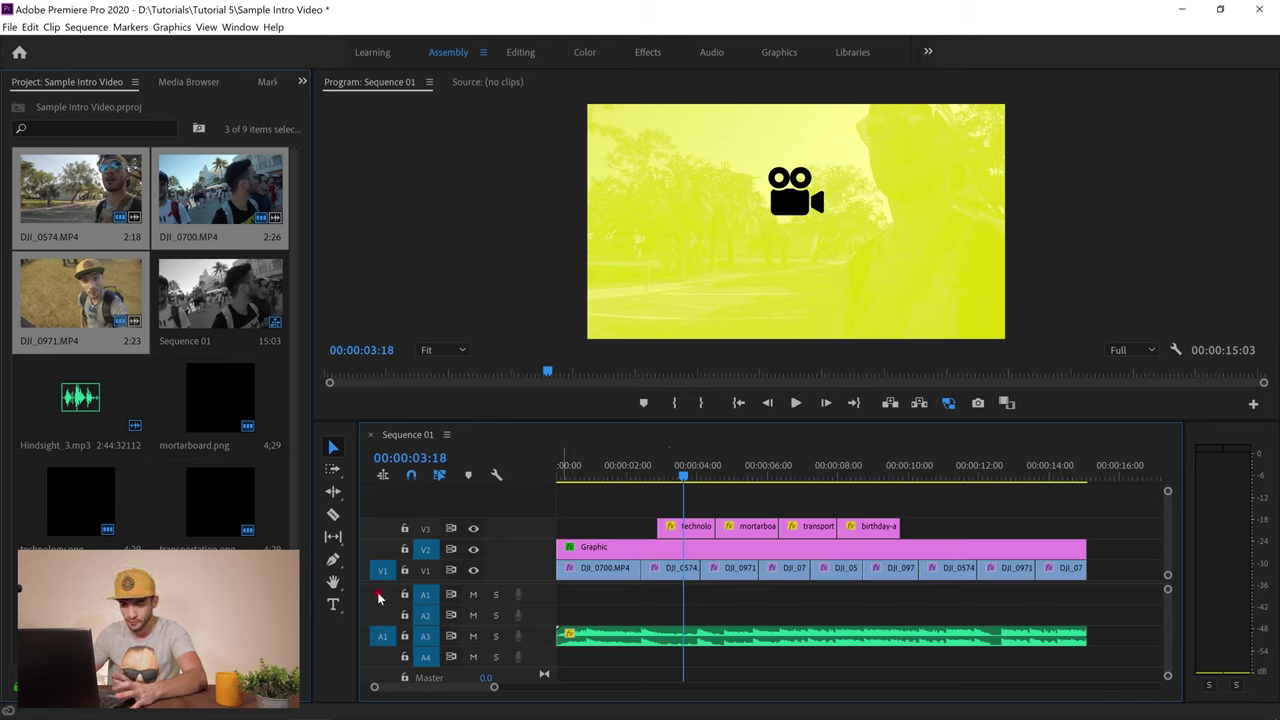
Add a V4 video track and create the text WEEKLY VLOGS below the camera icon at 00:00:03:18
left_click(334, 606)
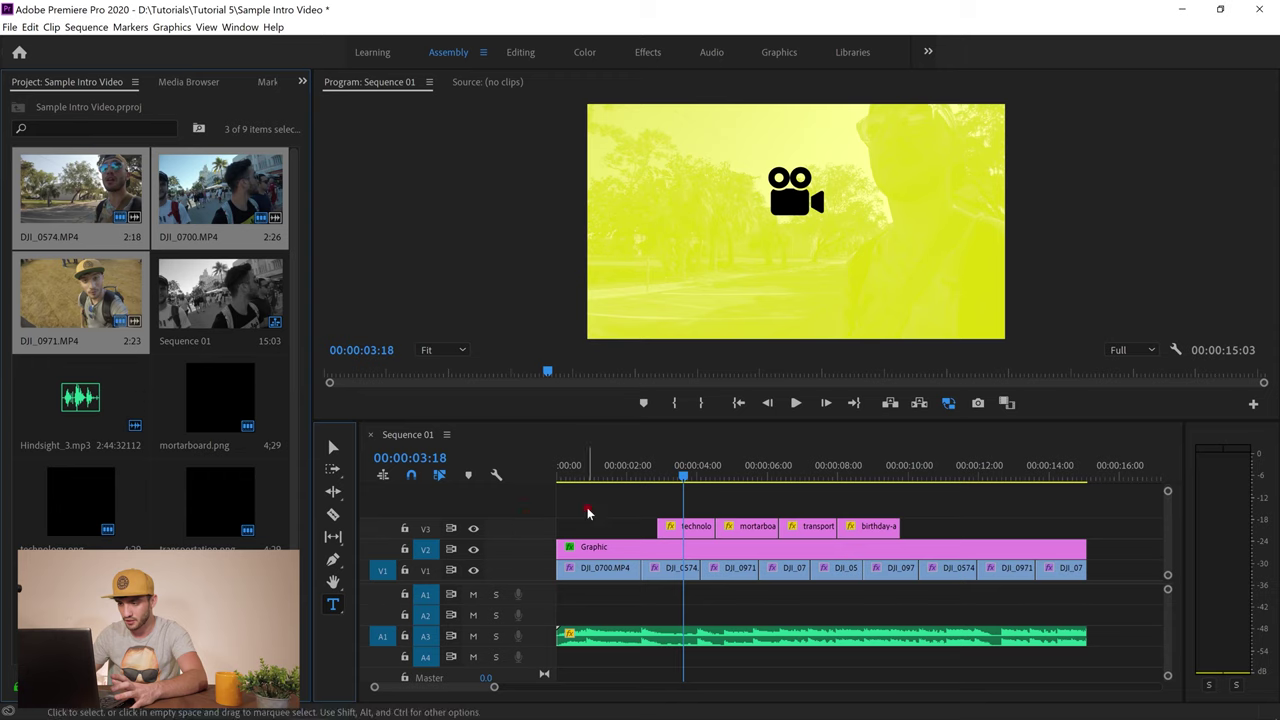
right_click(517, 533)
left_click(541, 551)
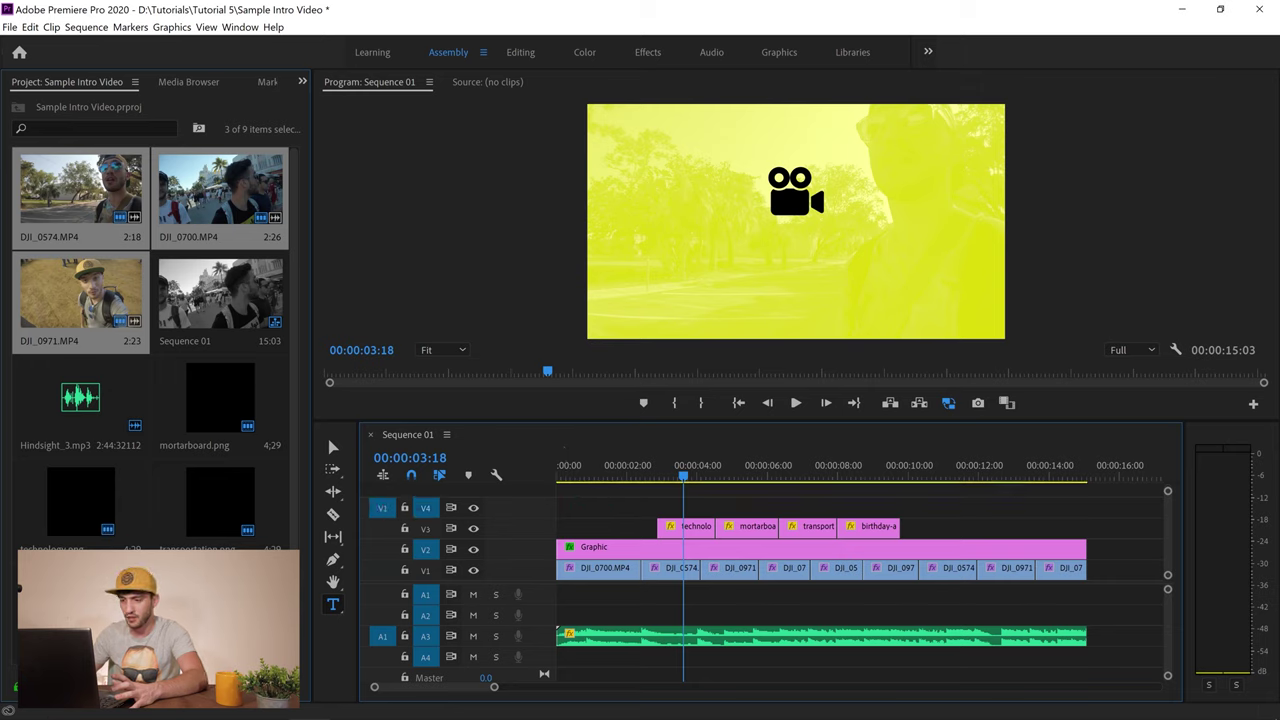
left_click(778, 254)
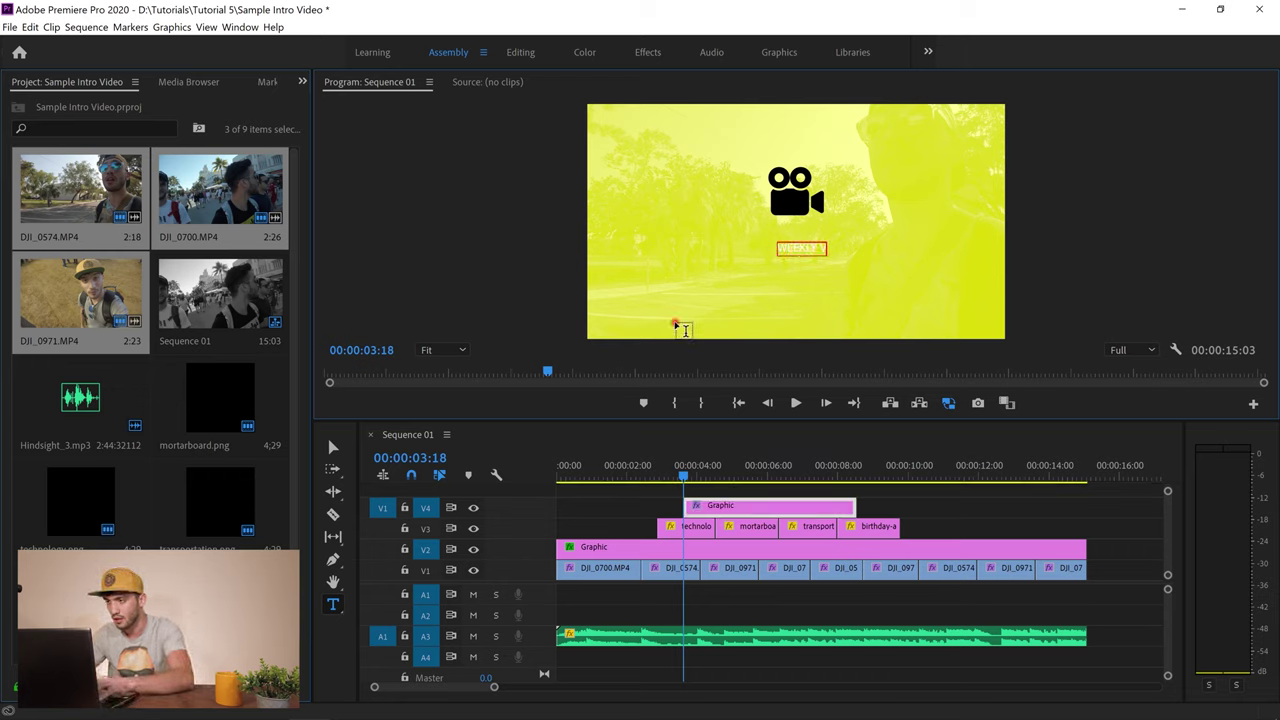
type("WEEKLY VLOGS")
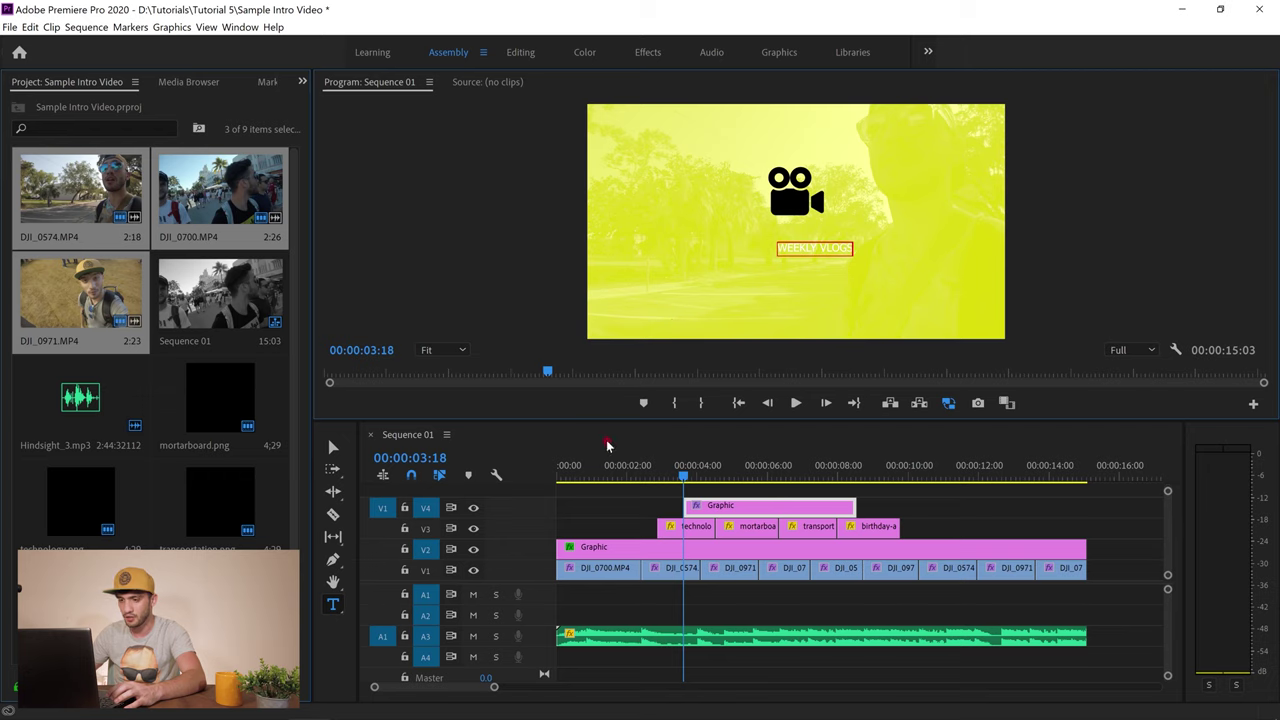
left_click(333, 447)
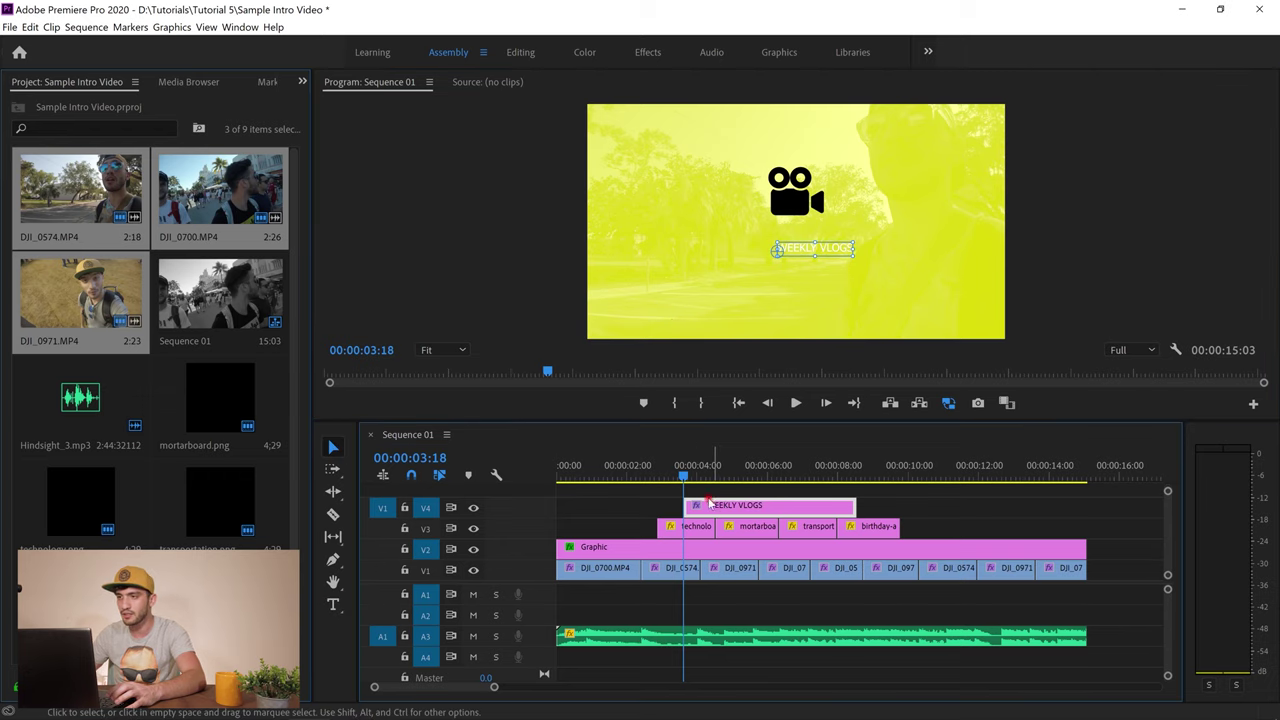
In the Editing workspace, set the font of the WEEKLY VLOGS text to PRIMETIME
left_click(519, 55)
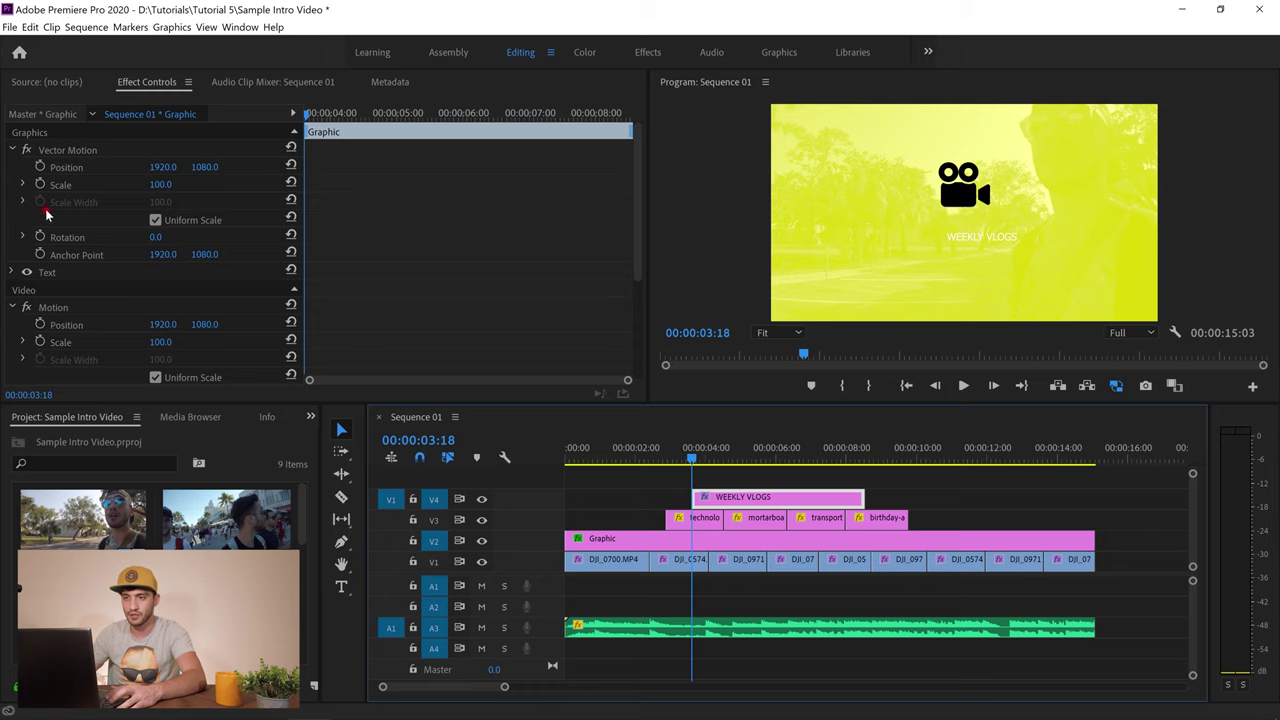
scroll(45, 215, "down", 3)
left_click(14, 189)
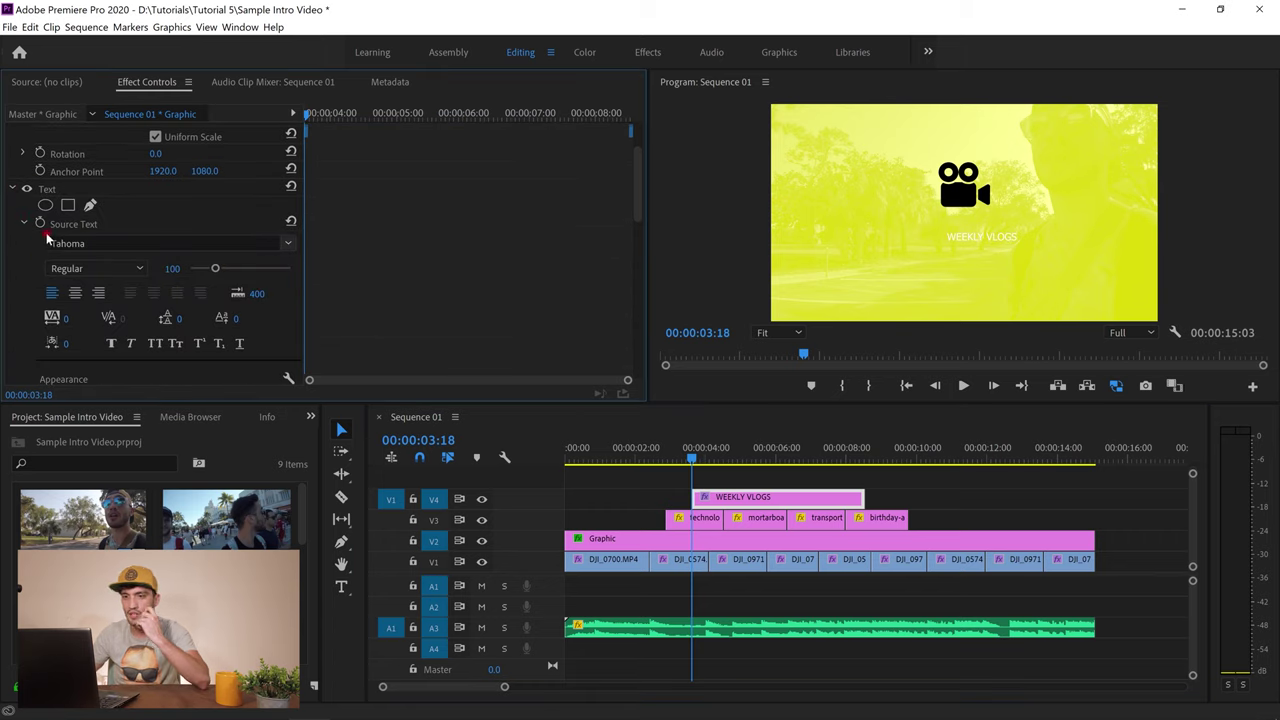
left_click(278, 243)
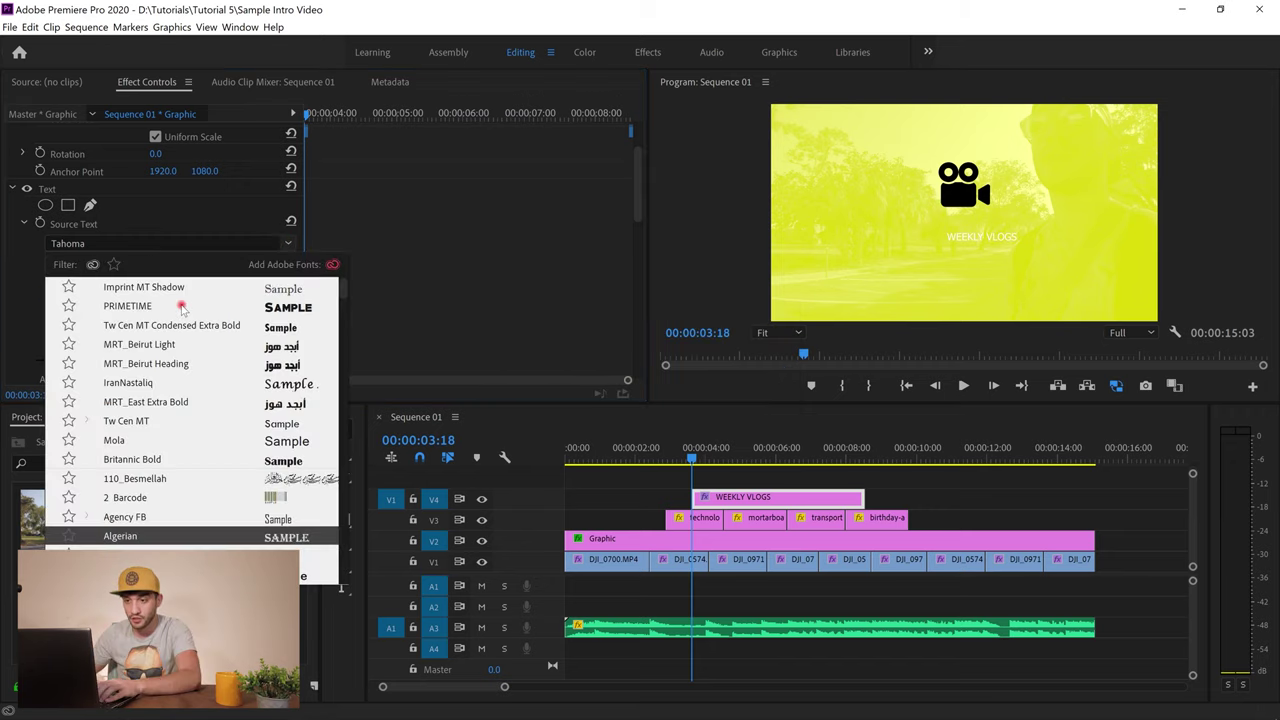
left_click(130, 306)
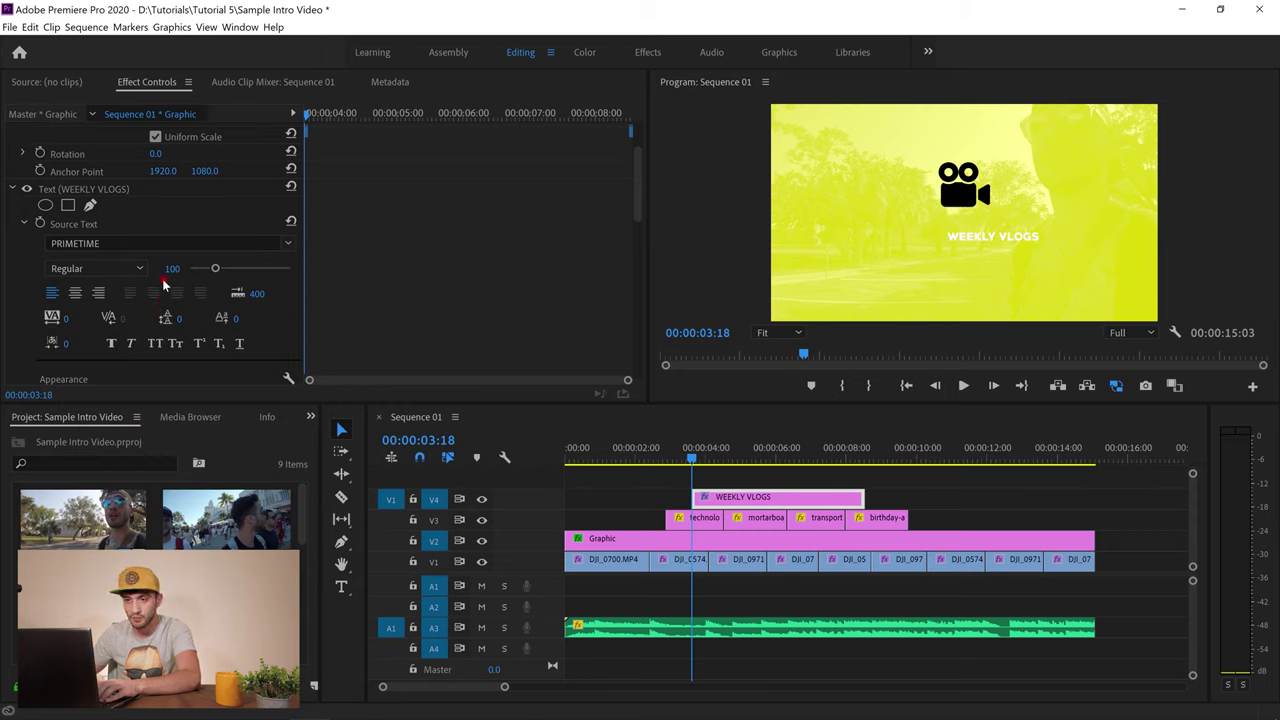
scroll(29, 266, "down", 3)
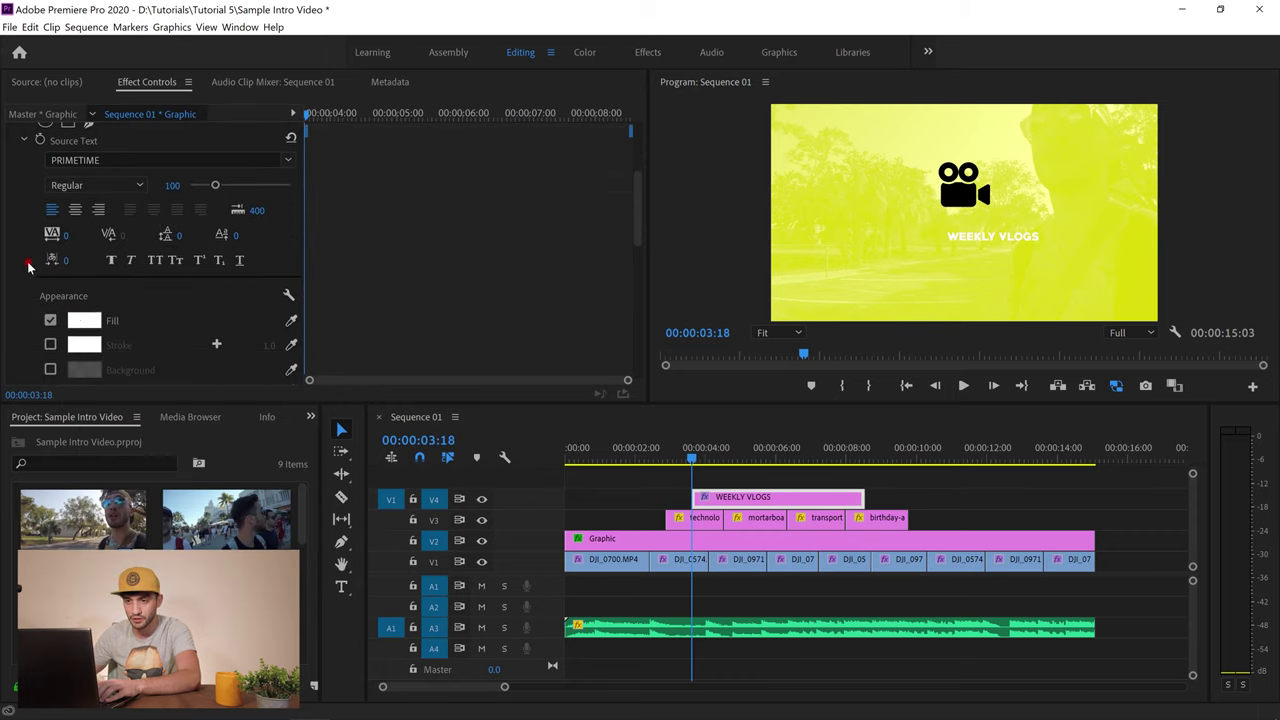
Set the WEEKLY VLOGS text to a black fill and size 240, and center it under the camera icon at horizontal position 1003
left_click(83, 320)
left_click(515, 311)
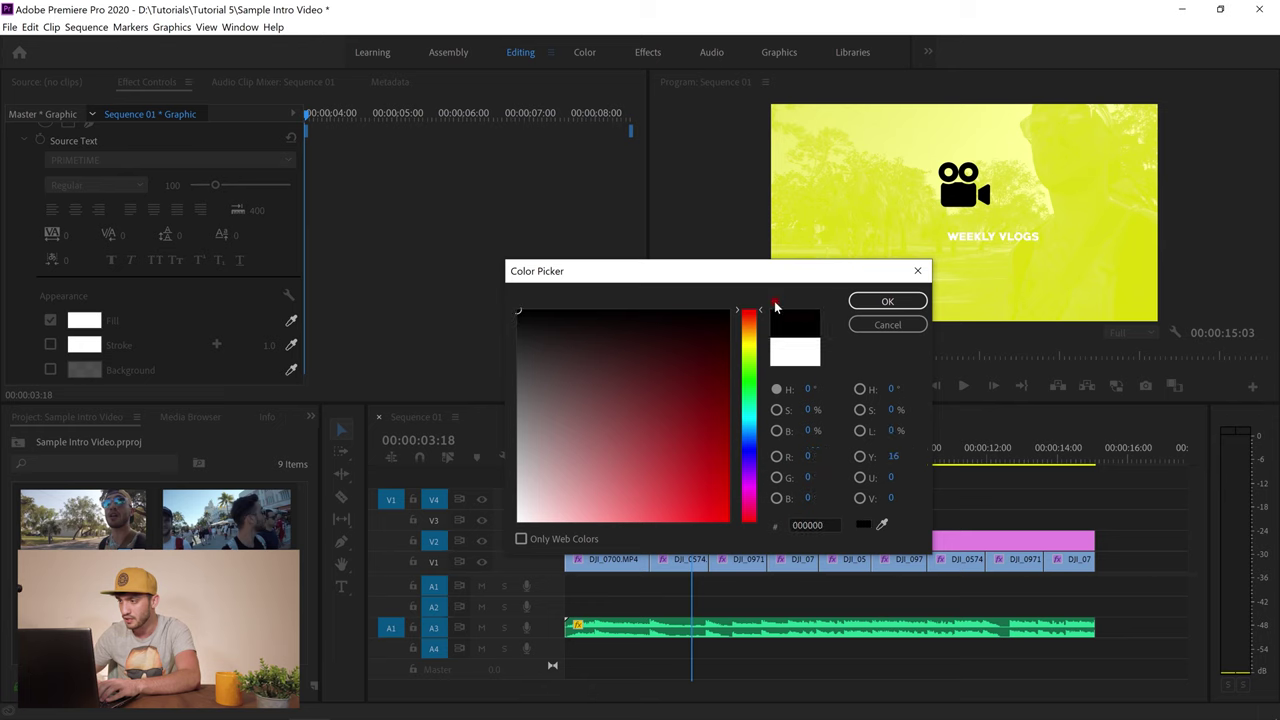
left_click(888, 301)
mouse_move(240, 196)
left_mouse_down()
mouse_move(262, 196)
mouse_move(250, 197)
left_mouse_up()
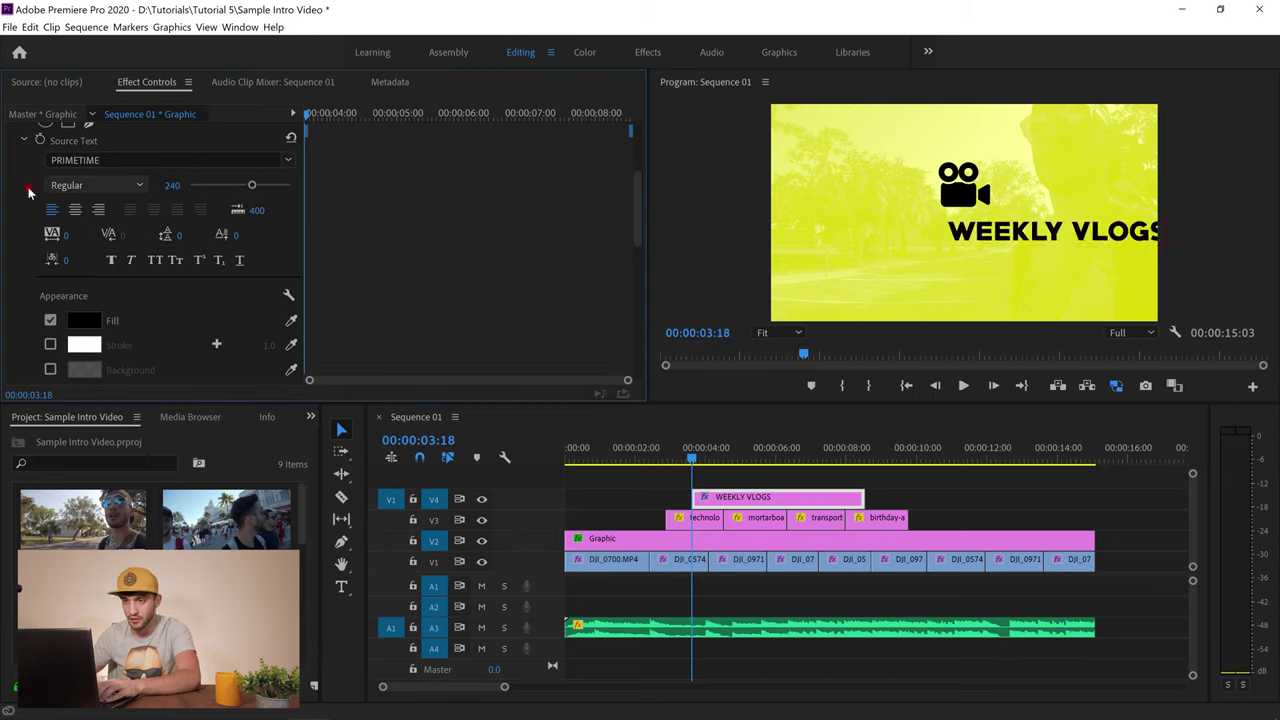
scroll(137, 180, "up", 5)
mouse_move(157, 167)
left_mouse_down()
mouse_move(134, 161)
mouse_move(177, 176)
left_mouse_up()
Fit the WEEKLY VLOGS clip to the span of the technology icon clip and paste three copies after it on V4
left_click_drag(722, 498, 692, 503)
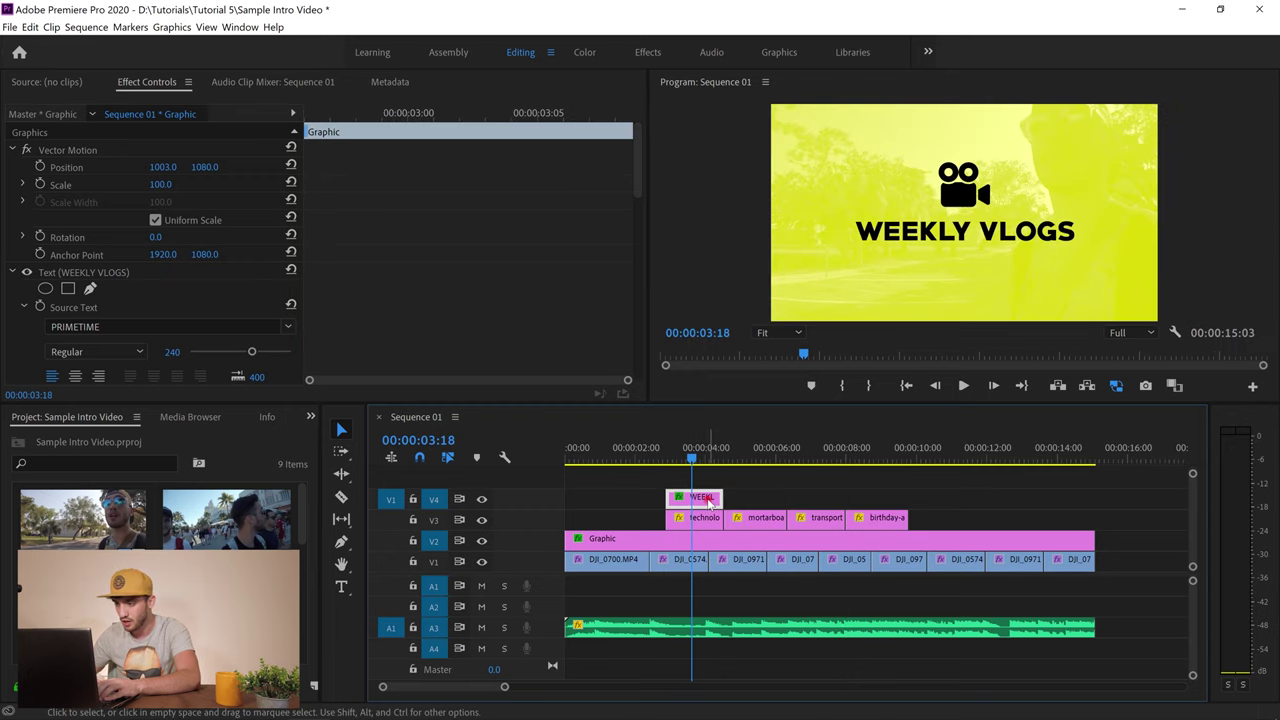
right_click(709, 503)
left_click(740, 117)
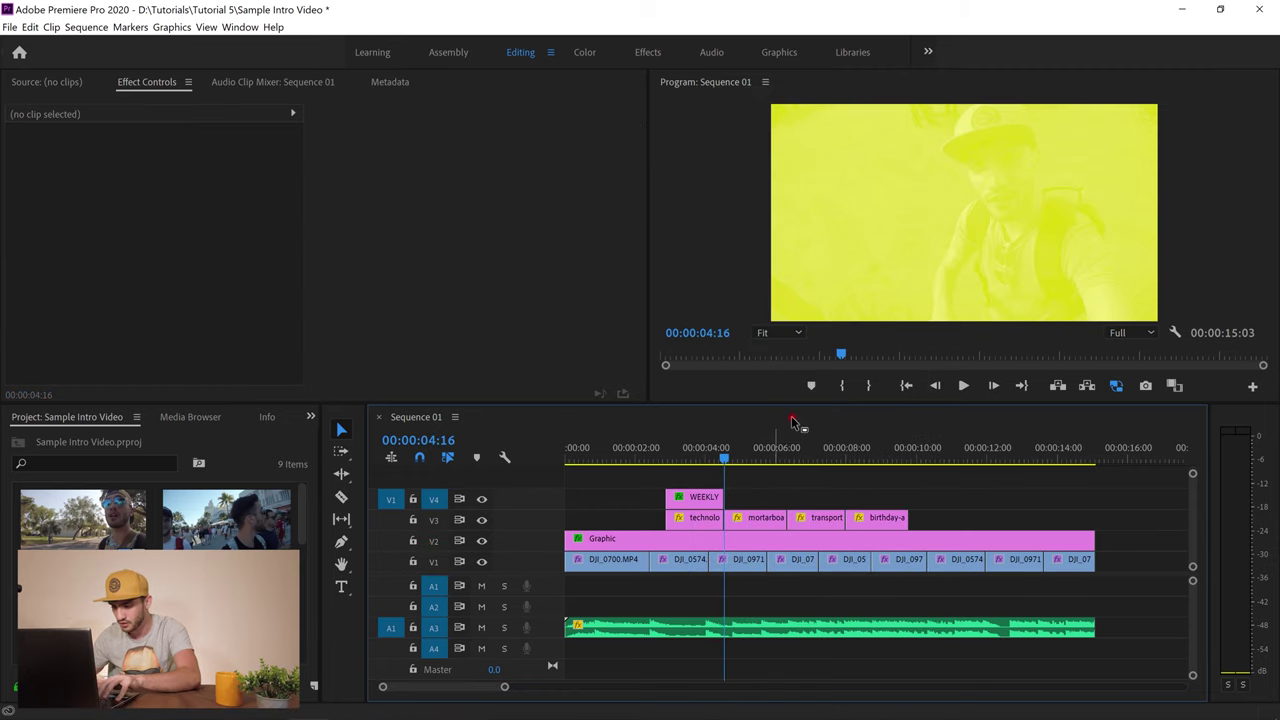
key("ctrl+v")
key("ctrl+v")
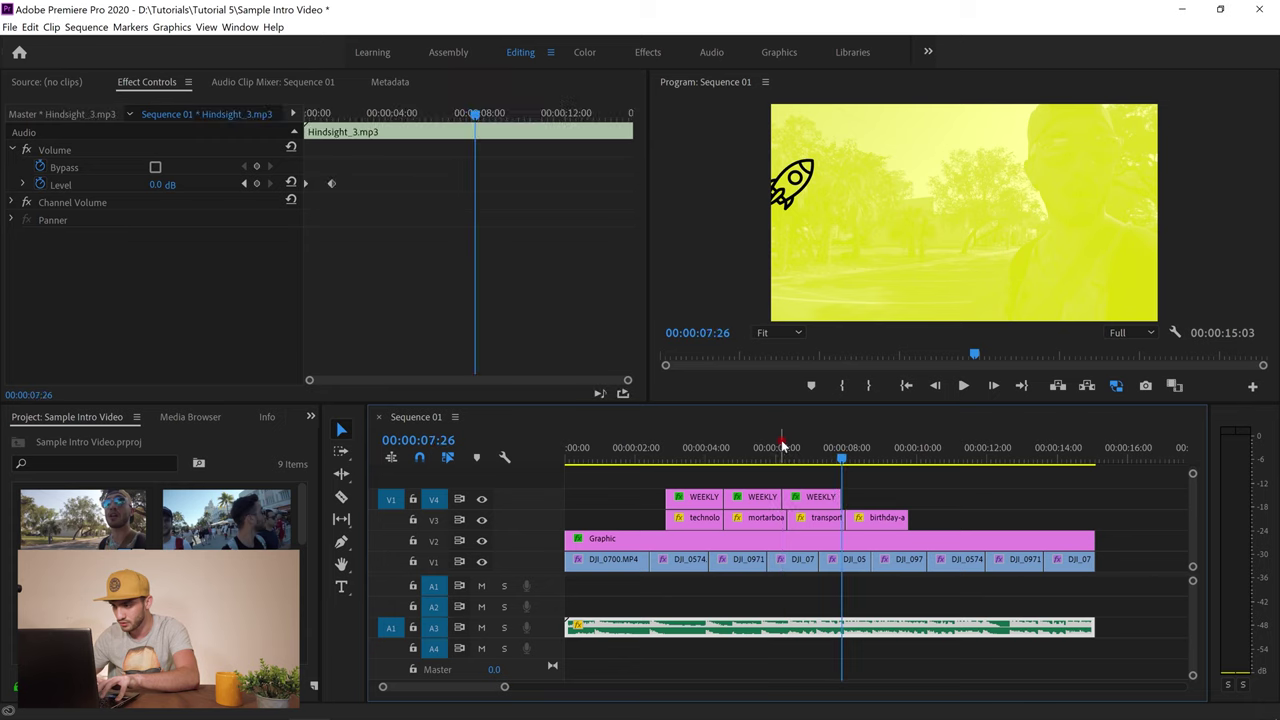
key("ctrl+v")
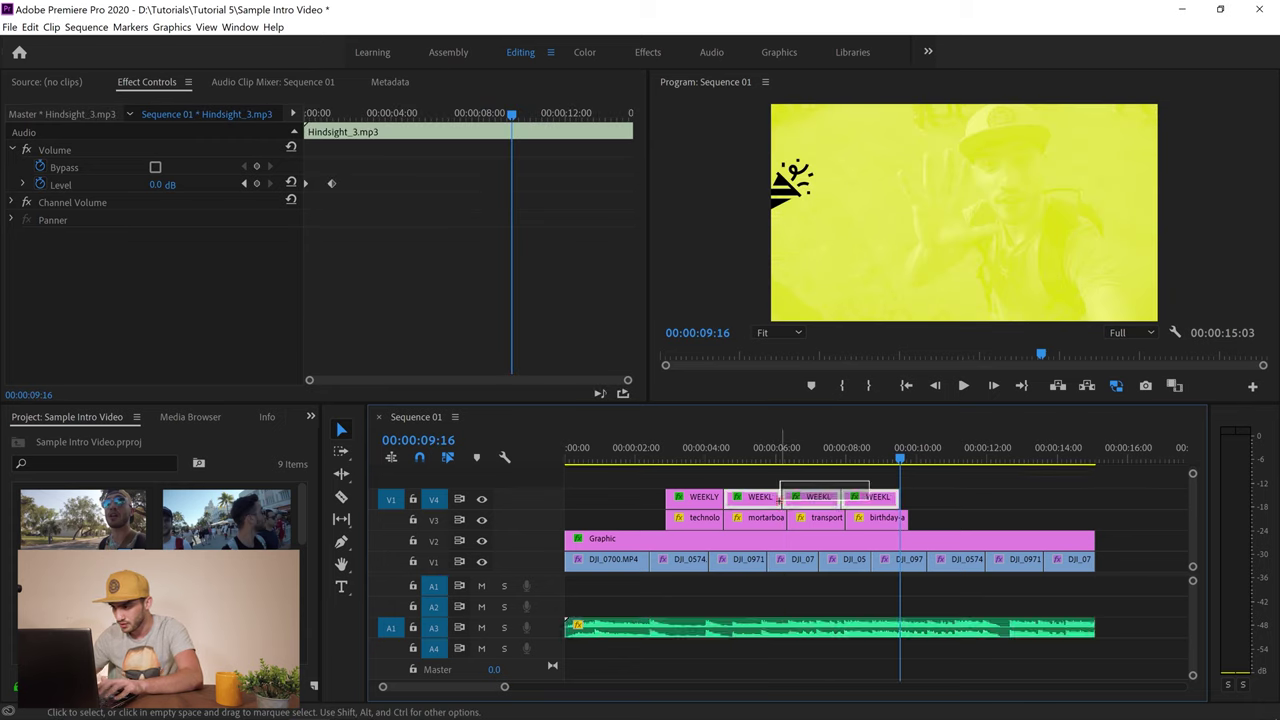
Align the copied caption clips on V4 with the start and end of the icon clips below them
left_click(850, 484)
left_click(883, 500)
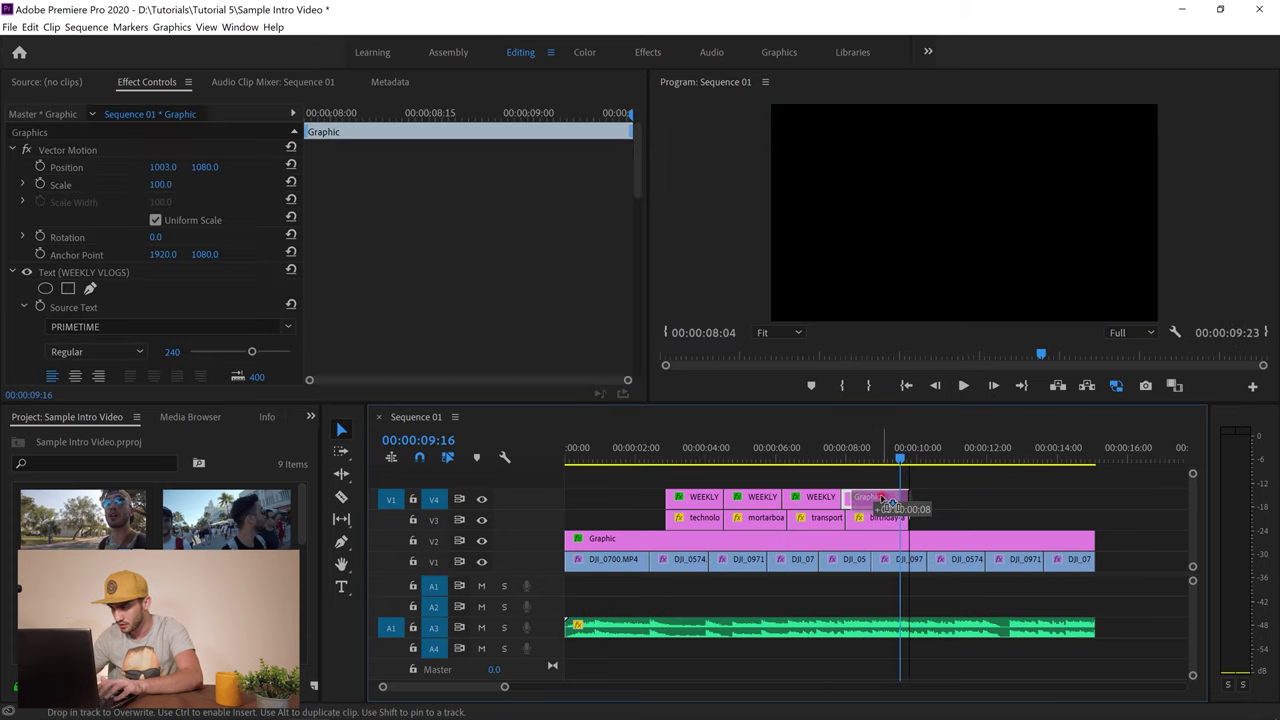
left_click_drag(850, 496, 846, 496)
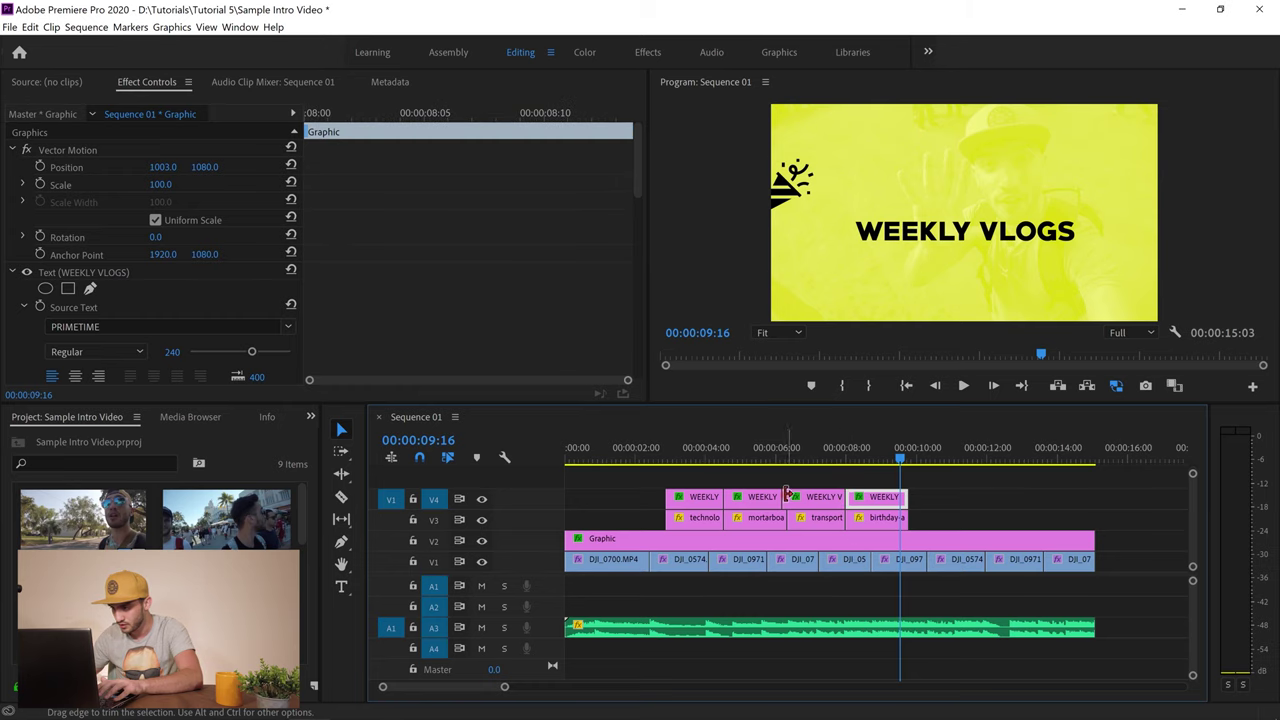
left_click_drag(788, 497, 793, 497)
Replace the caption over the mortarboard icon clip with TUTORIALS and center it horizontally under the icon
left_click(697, 452)
left_click(761, 452)
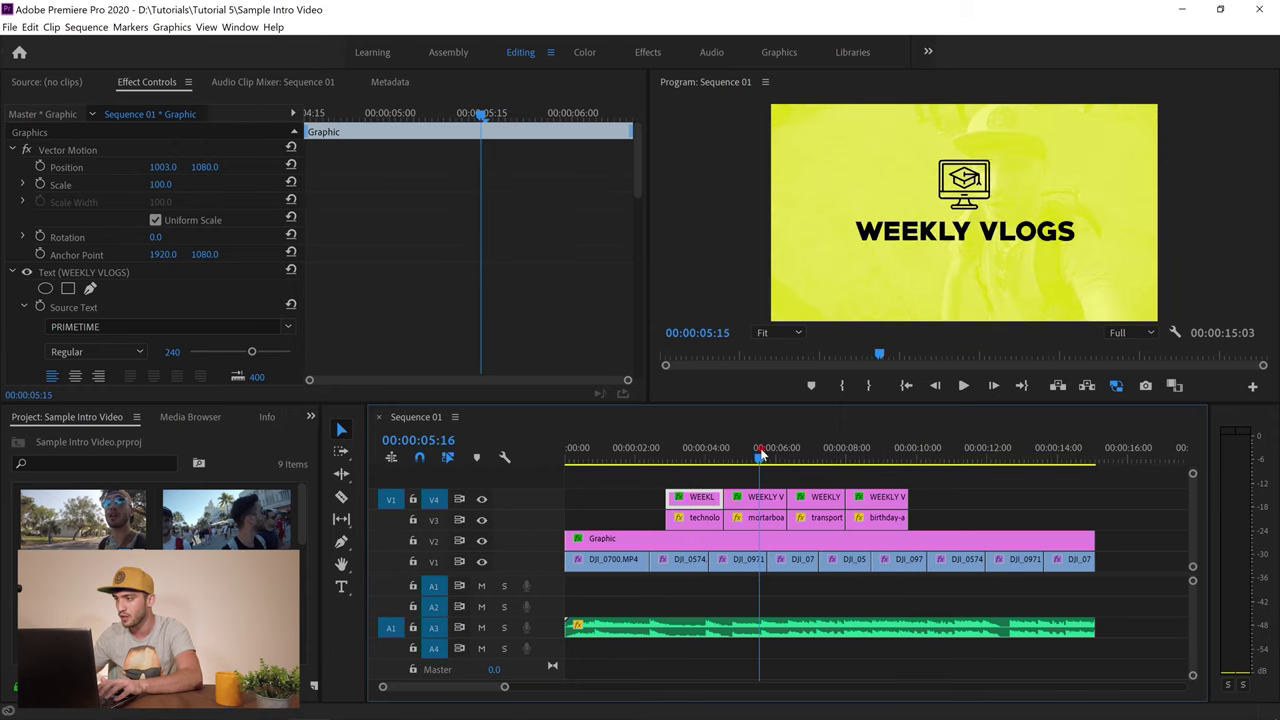
left_click(341, 586)
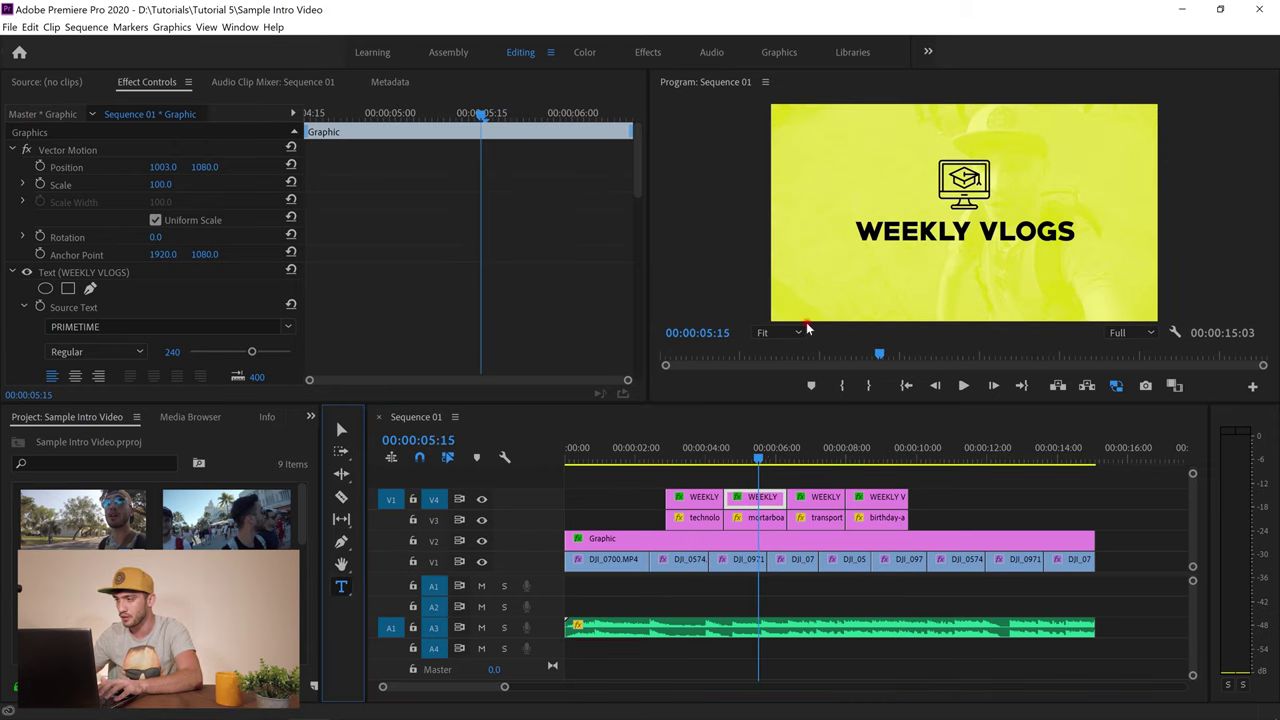
left_click(945, 232)
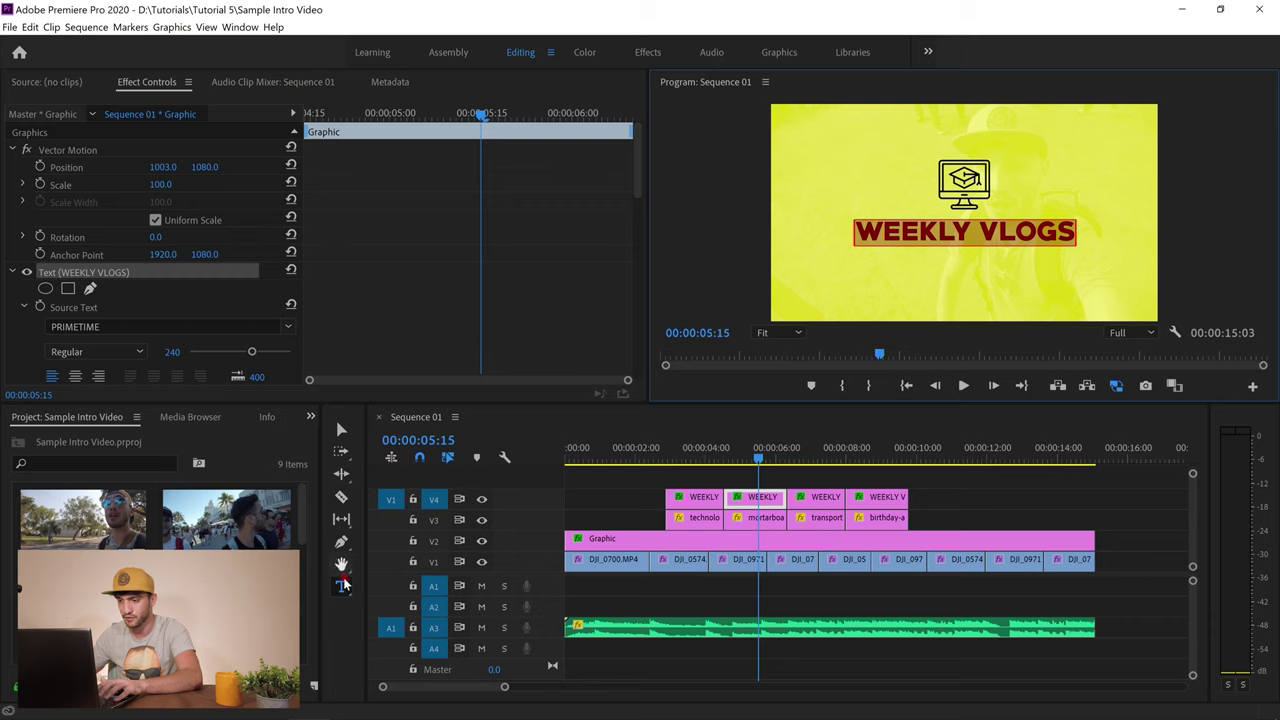
type("TUTORIALS")
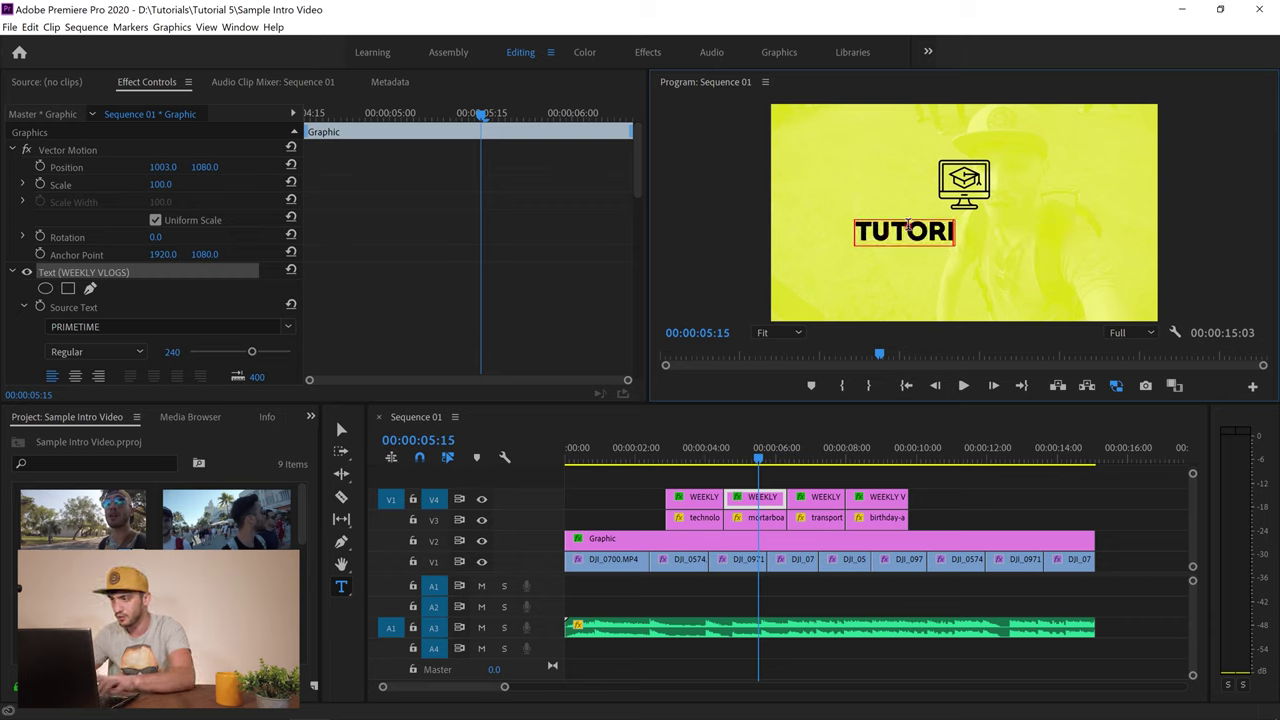
left_click(341, 429)
left_click_drag(158, 170, 436, 167)
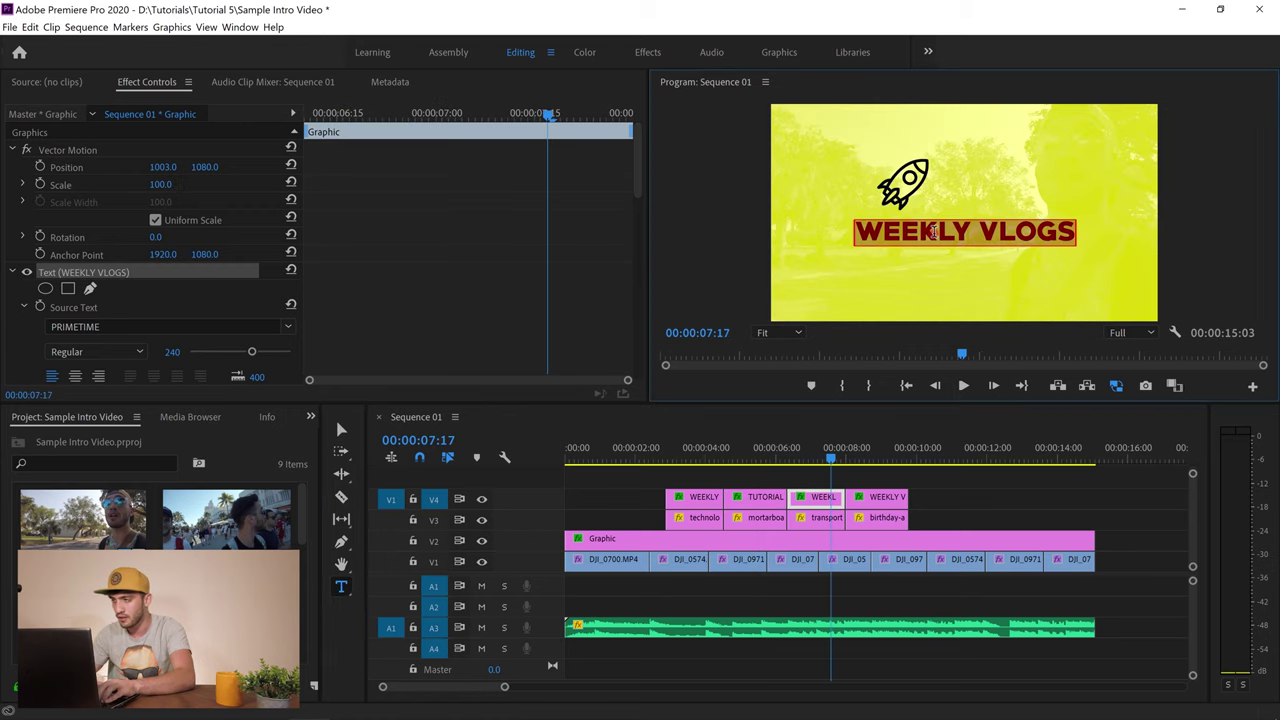
Replace the caption over the transportation icon clip with EXPLORE and set its horizontal position to 1405
type("EXPLORE")
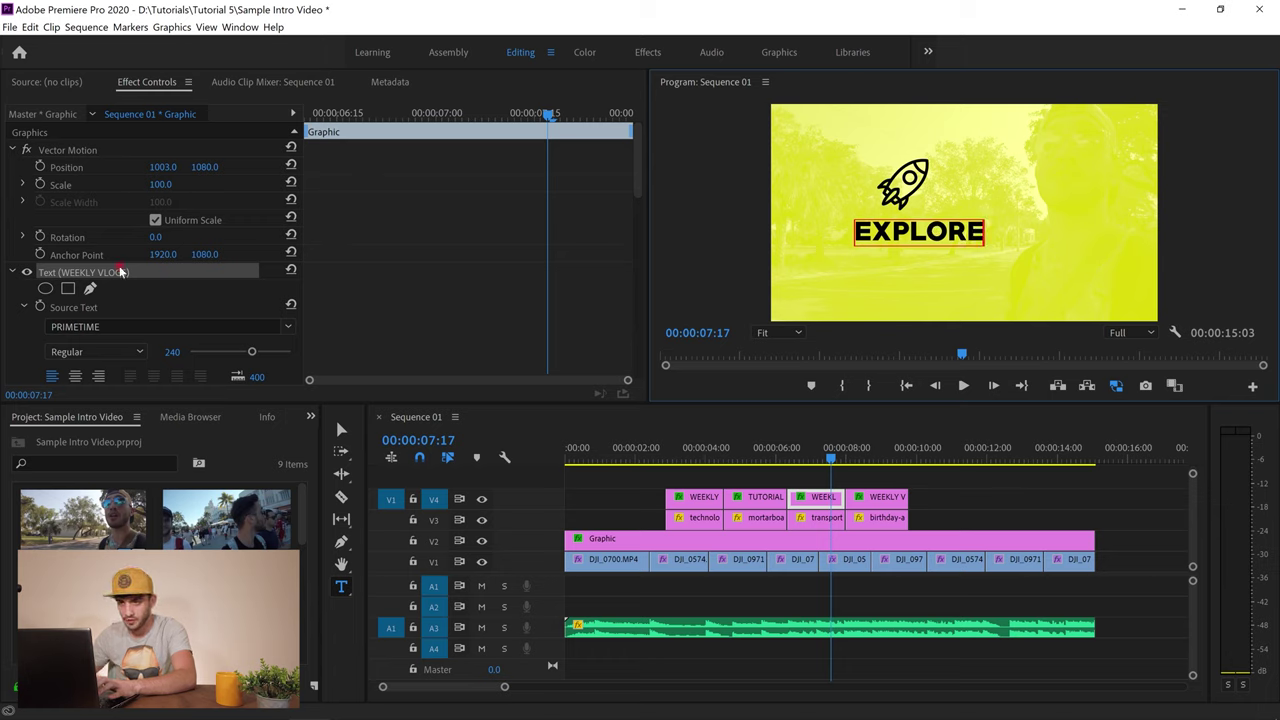
left_click_drag(165, 172, 509, 152)
Replace the caption over the birthday-and-party icon clip with FUNNY STUFF and set its horizontal position to 1201
left_click(870, 452)
triple_click(958, 231)
type("F")
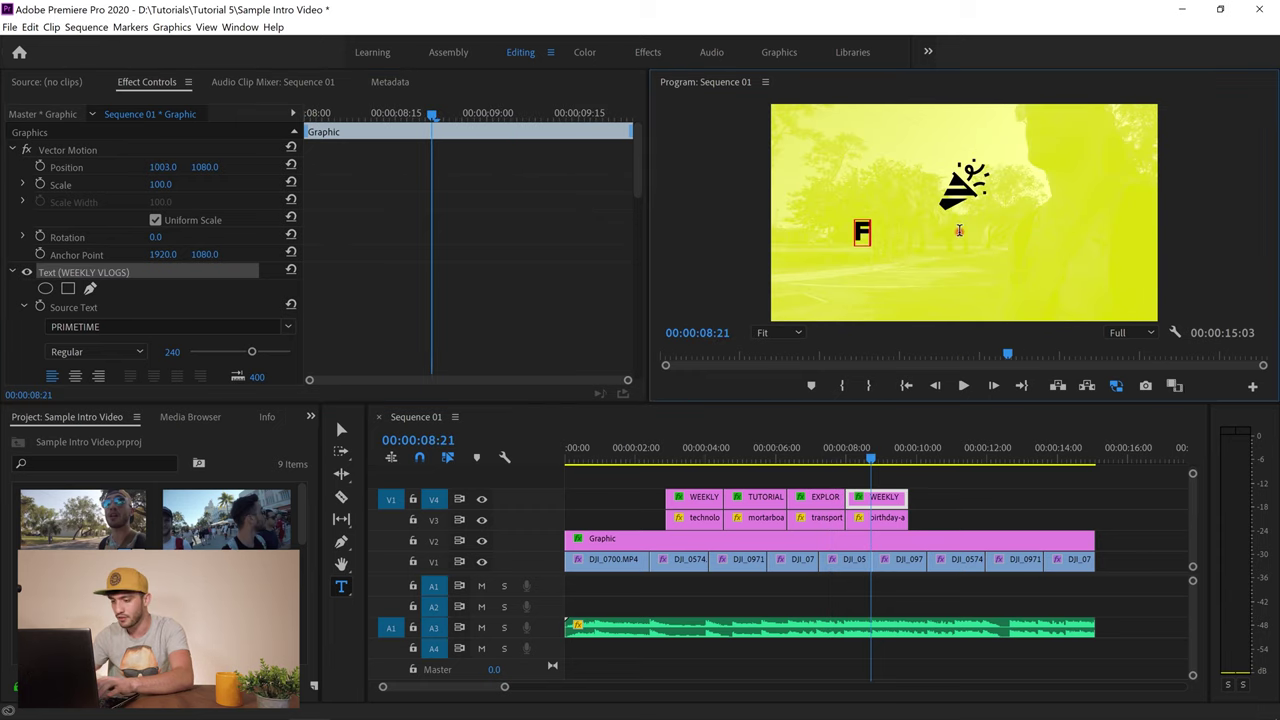
type("UN STU")
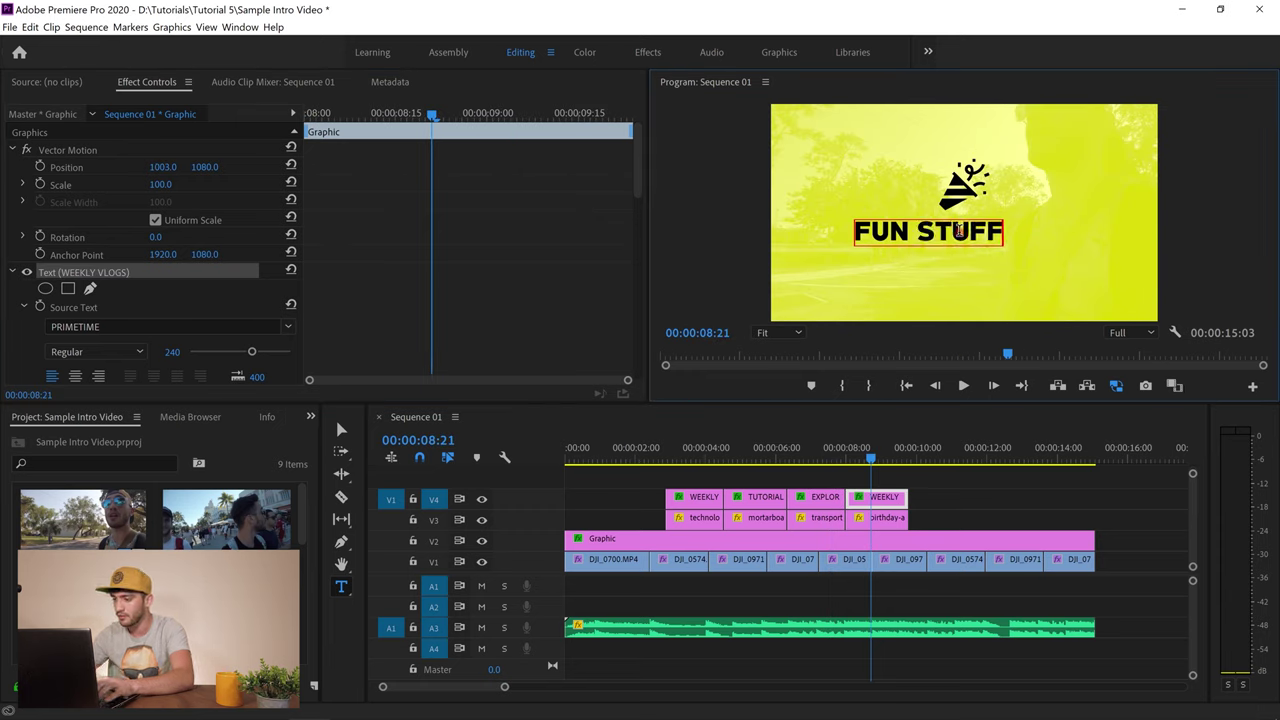
key("Escape")
left_click(944, 234)
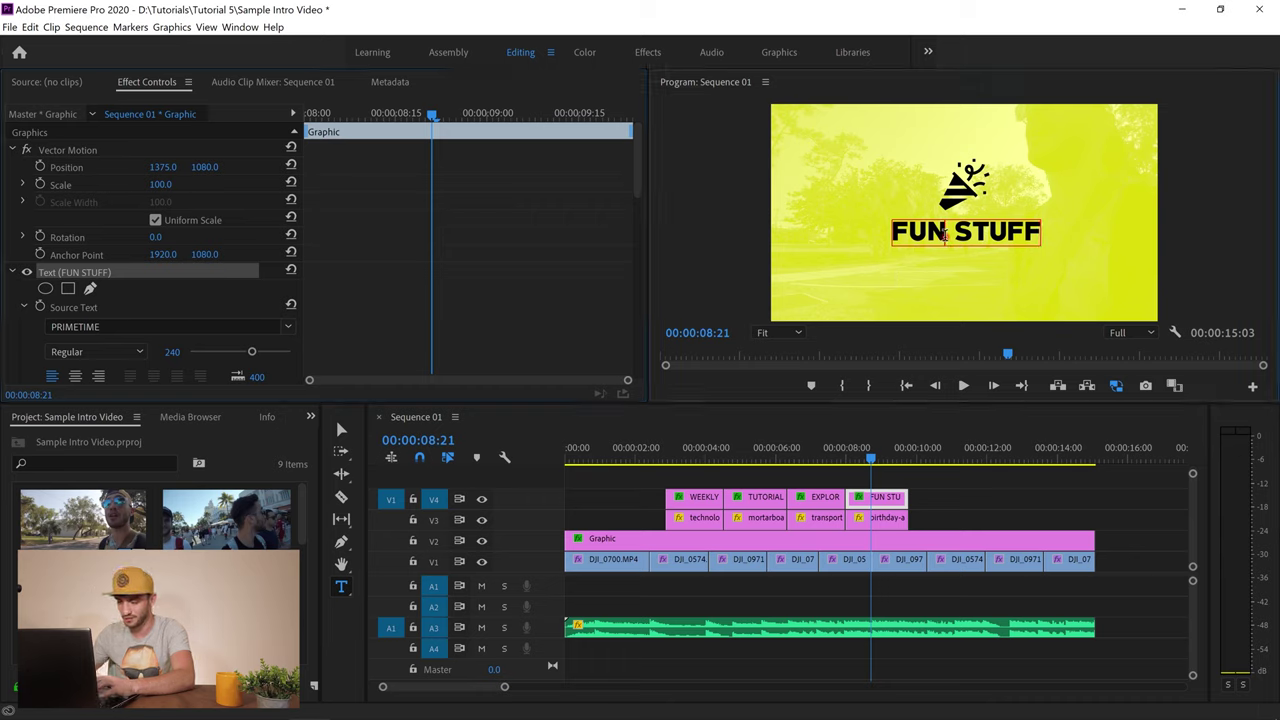
type("NY")
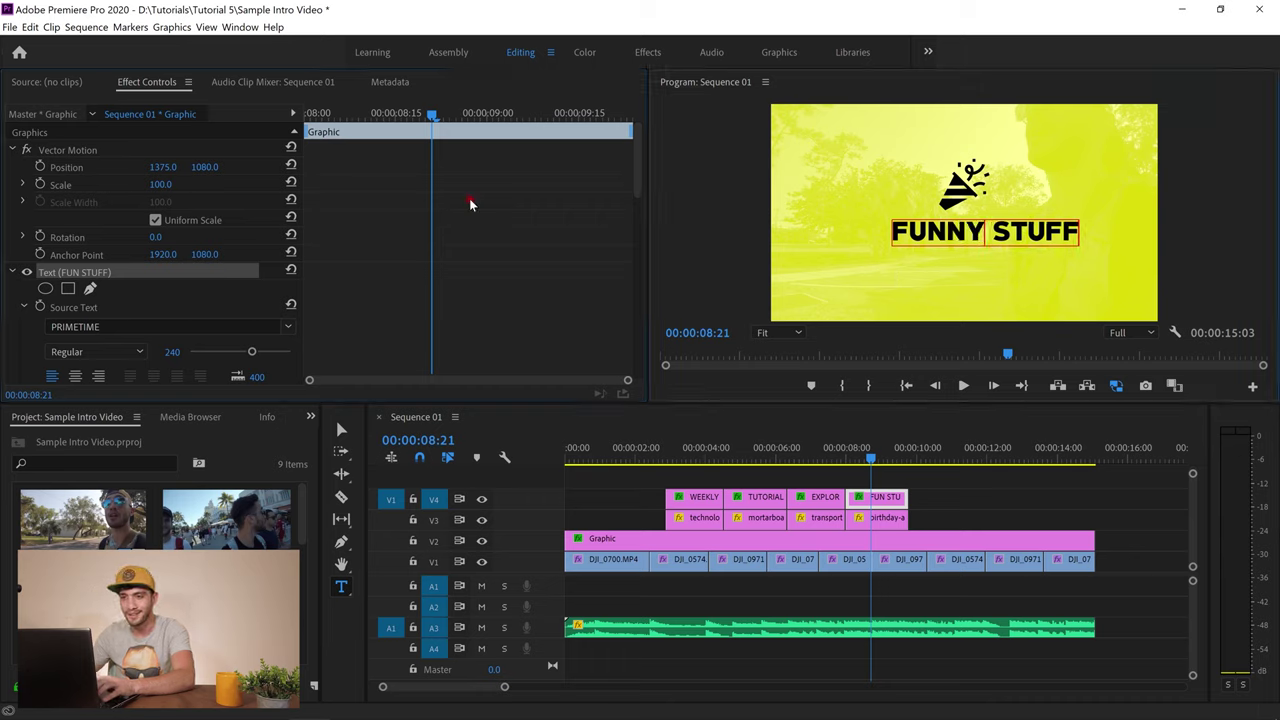
left_click(164, 169)
left_click_drag(164, 167, 64, 167)
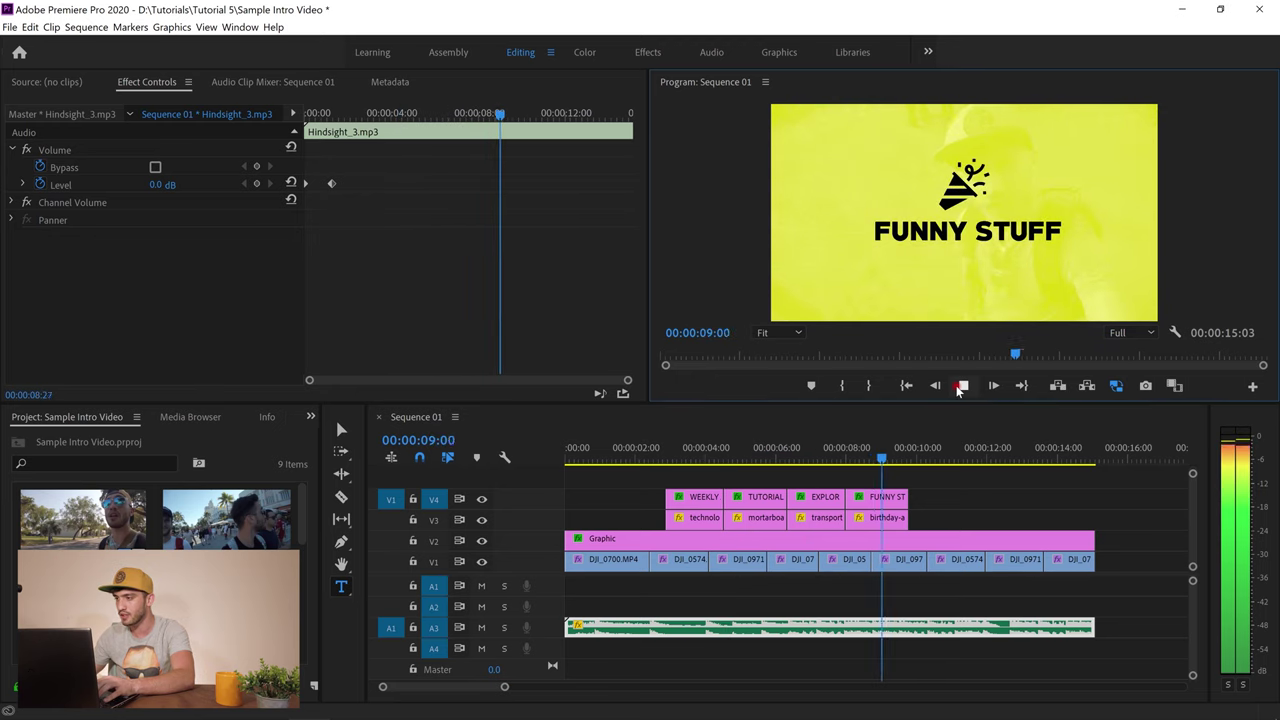
Check the captions in playback, save the project, and place the playhead at 00:00:03:16
left_click(960, 386)
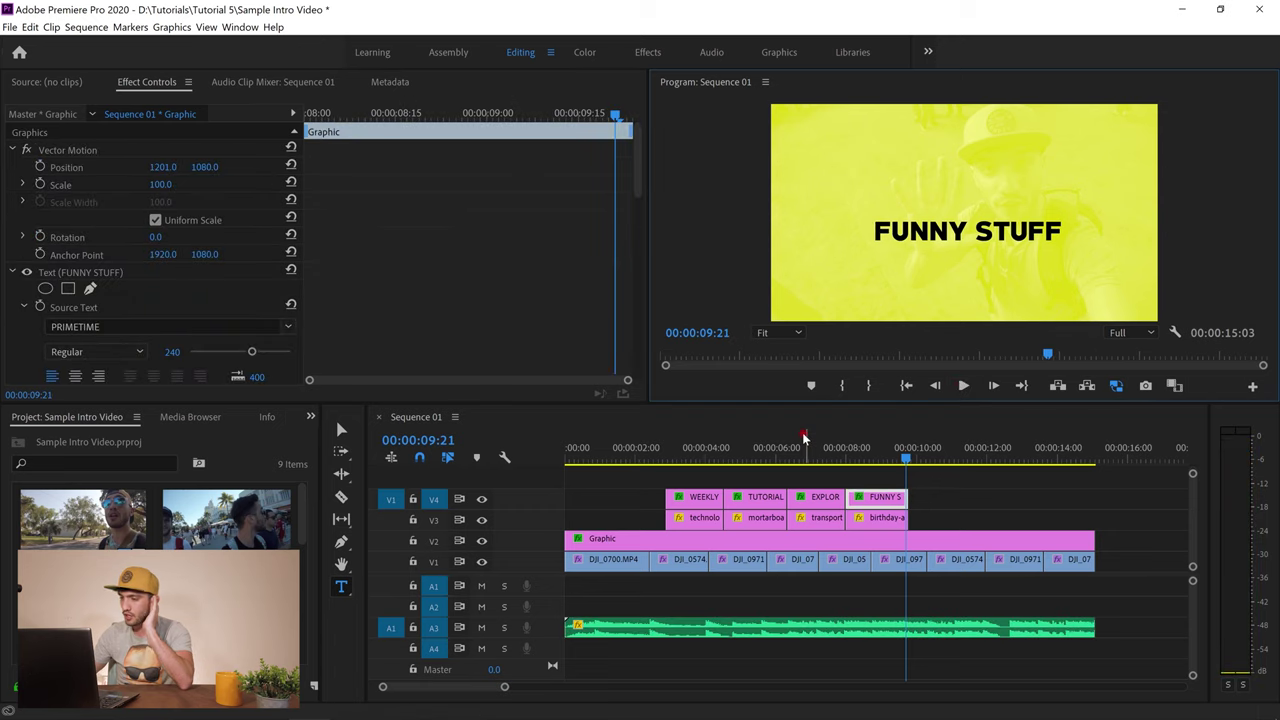
left_click(660, 458)
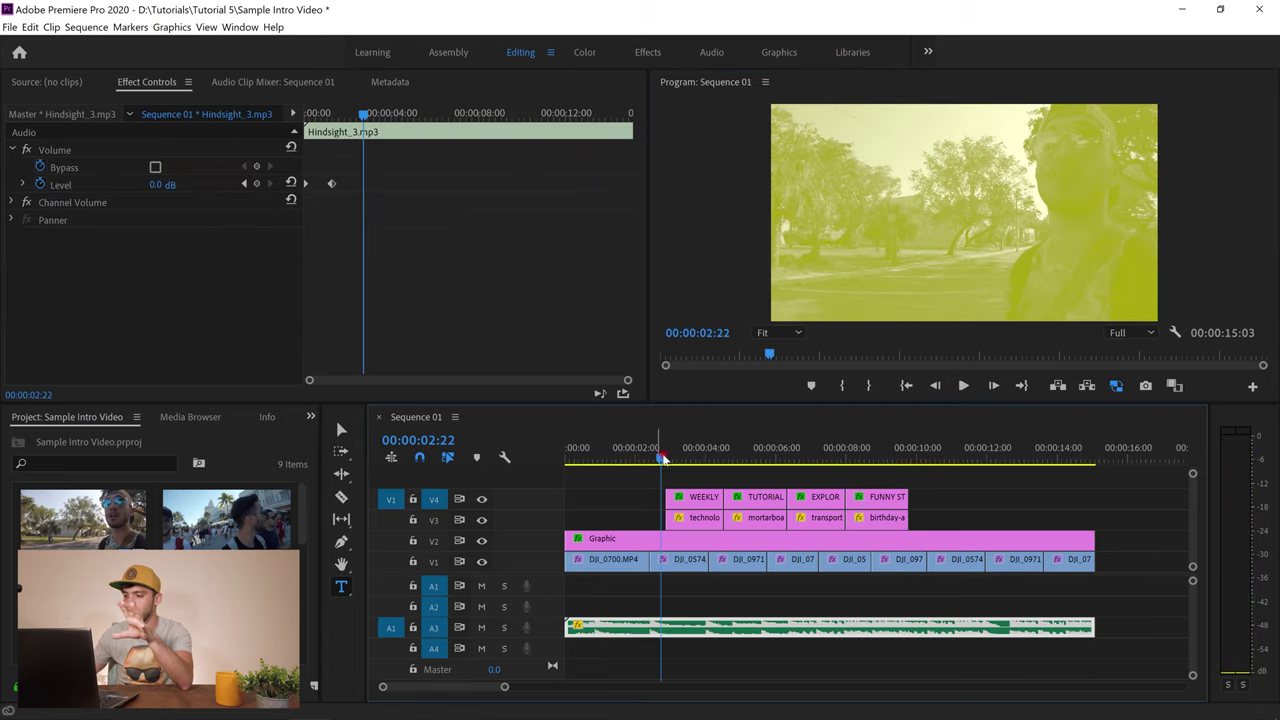
key("ctrl+s")
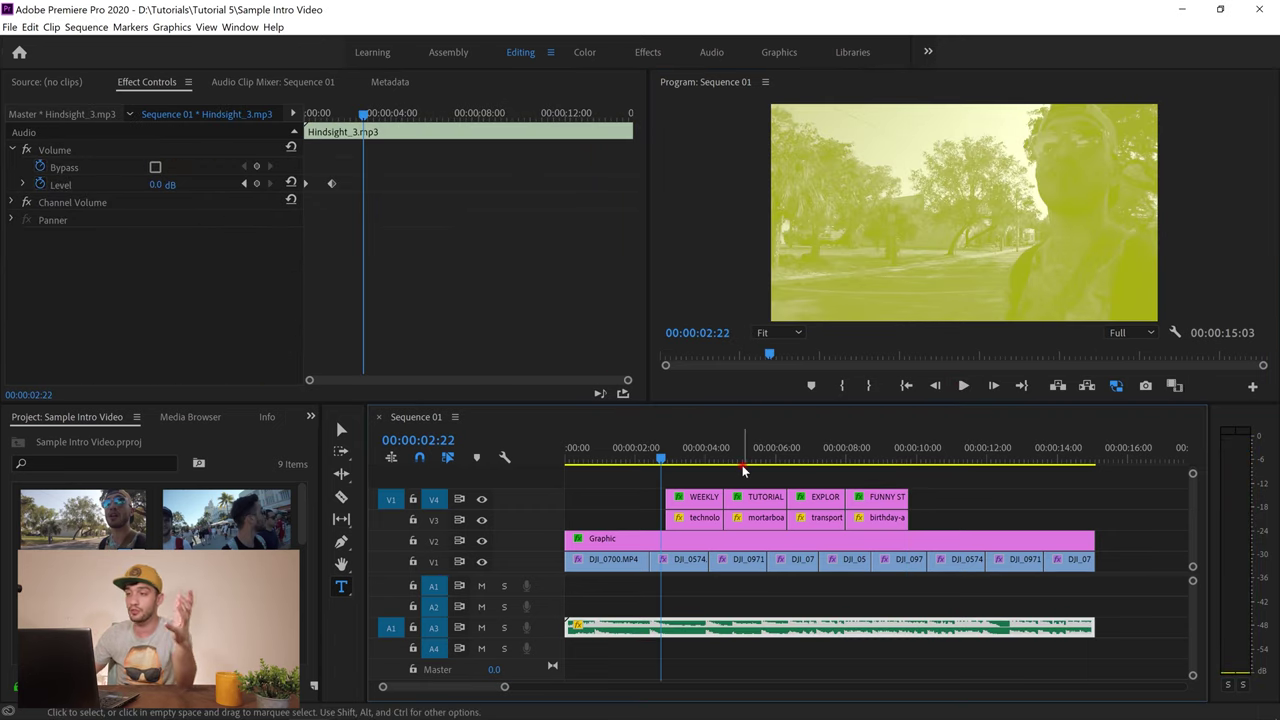
left_click(688, 458)
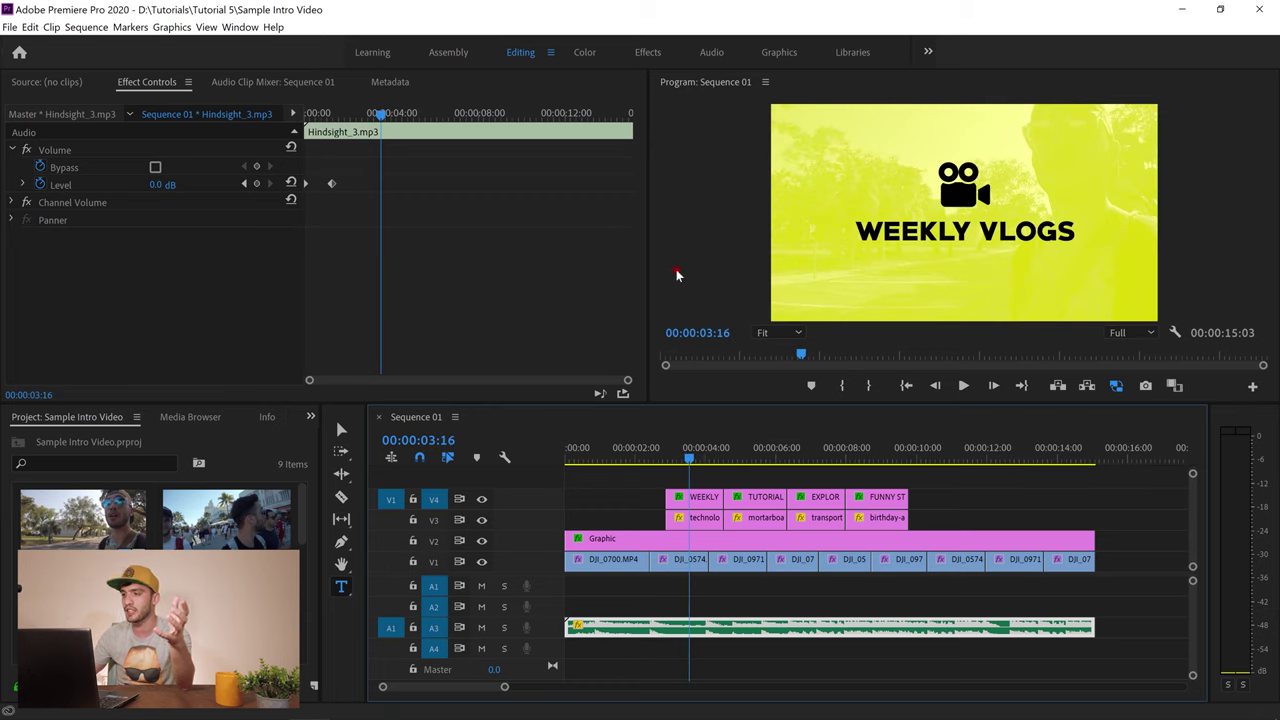
In the Effects workspace, search the effects for CROSS and select the Cross Dissolve video transition
left_click(648, 54)
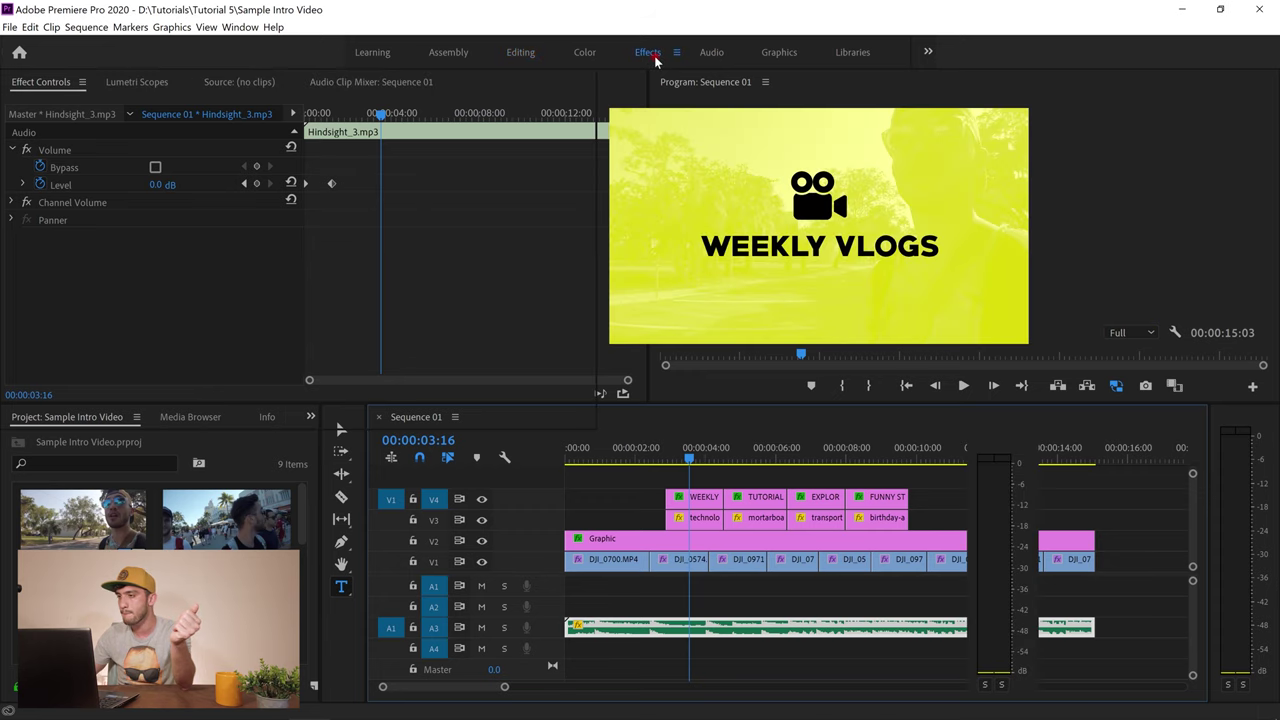
left_click(1110, 103)
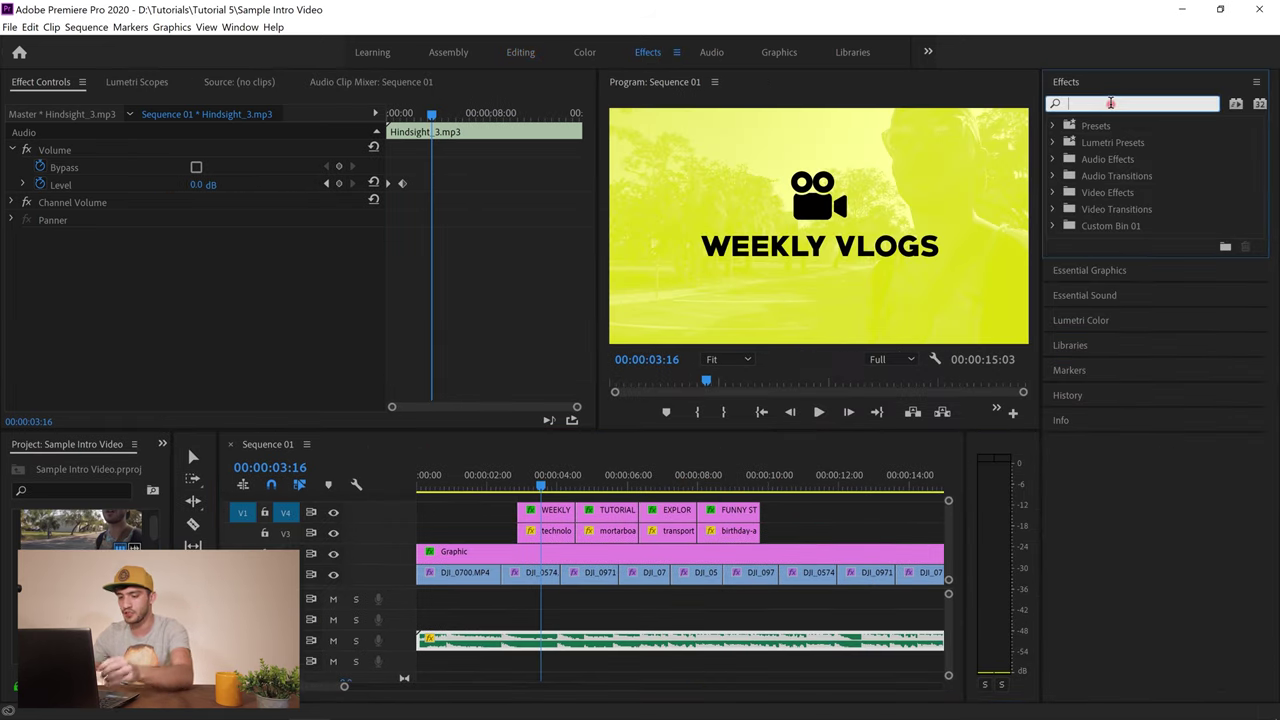
type("CROSS")
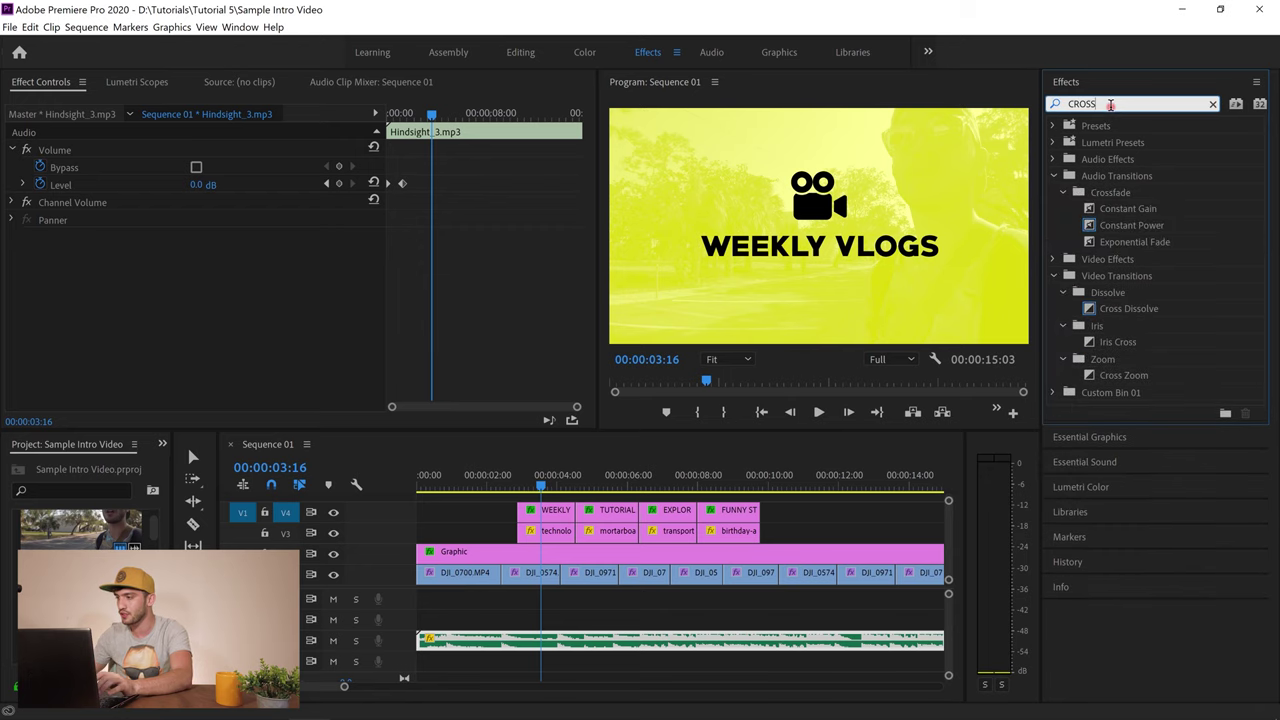
left_click(1122, 310)
Spread the TUTORIALS, EXPLORE and FUNNY STUFF clips apart on V4, leaving a gap between all the captions
left_click_drag(826, 502, 683, 518)
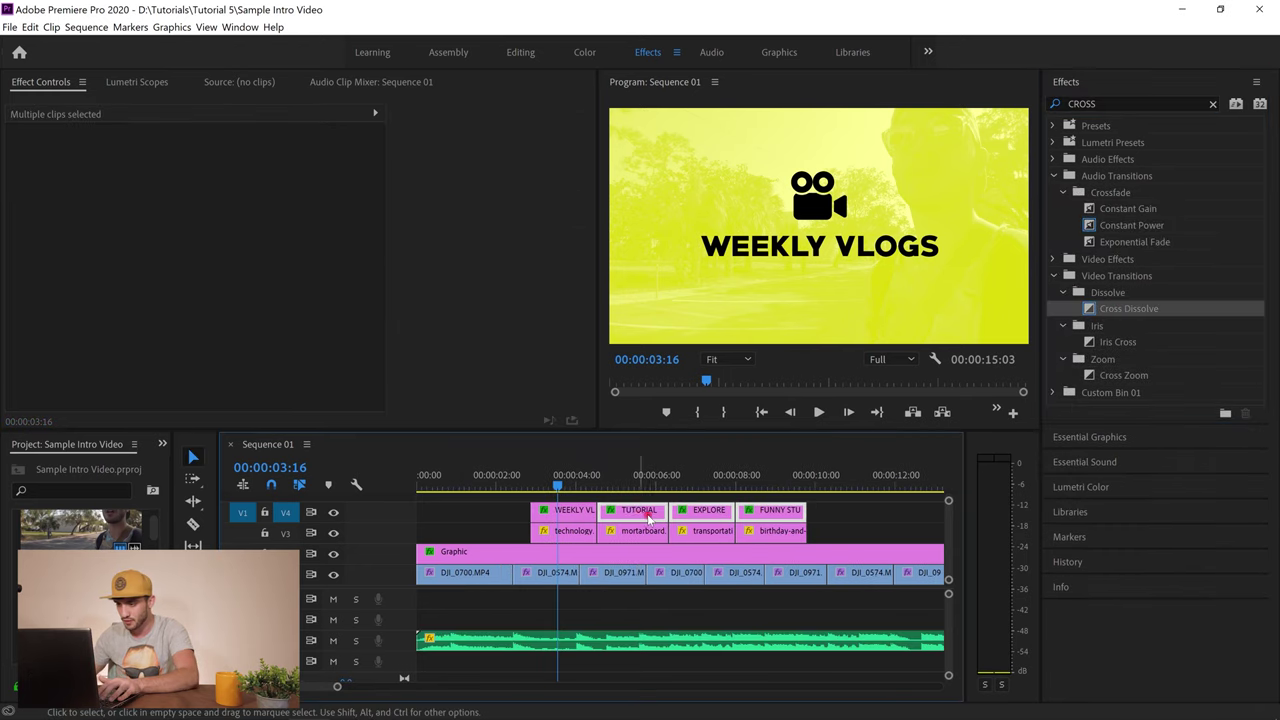
left_click(853, 519)
left_click_drag(815, 512, 851, 512)
left_click_drag(748, 514, 773, 522)
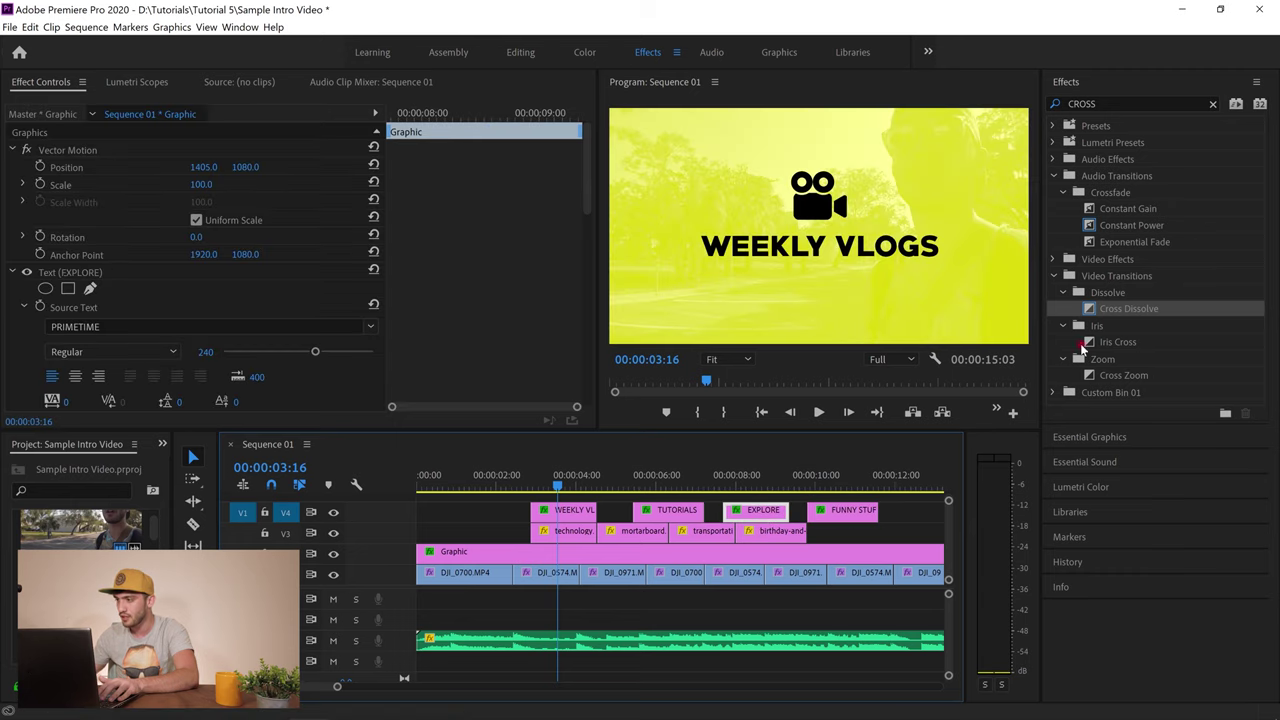
Apply Cross Dissolve to the start and end of all four caption clips on V4
left_click_drag(1113, 318, 541, 513)
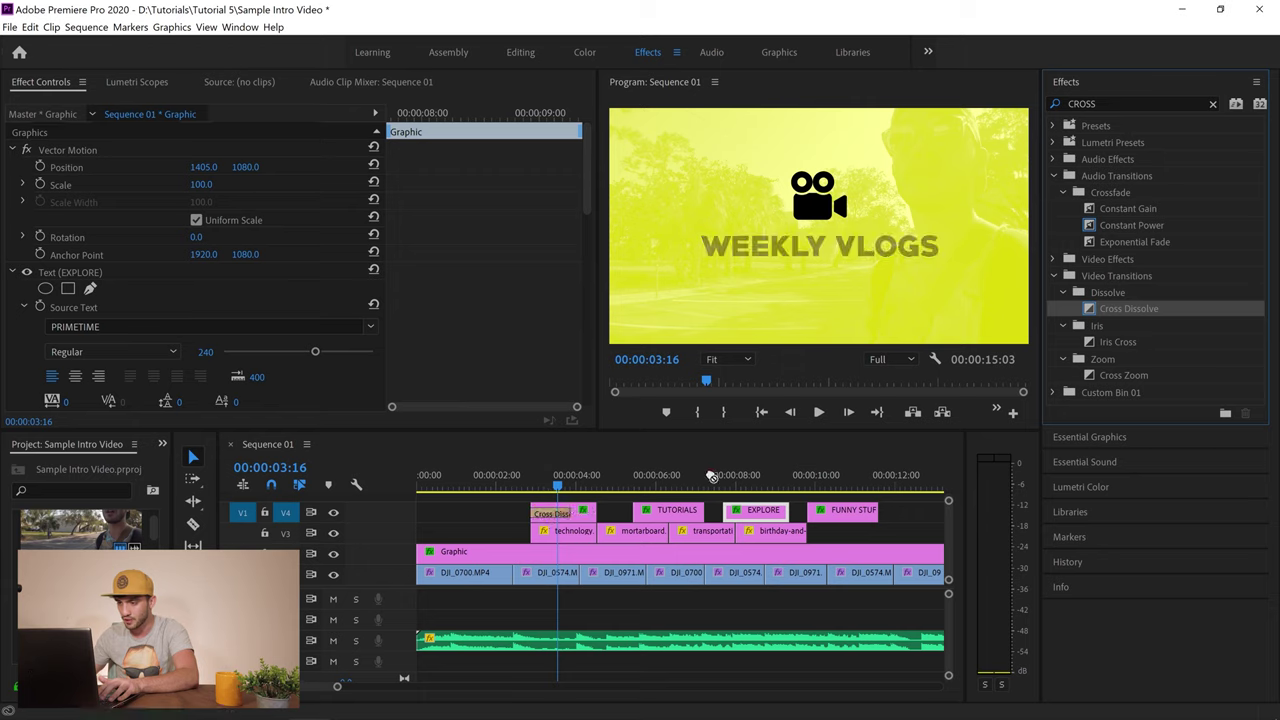
left_click_drag(711, 477, 590, 514)
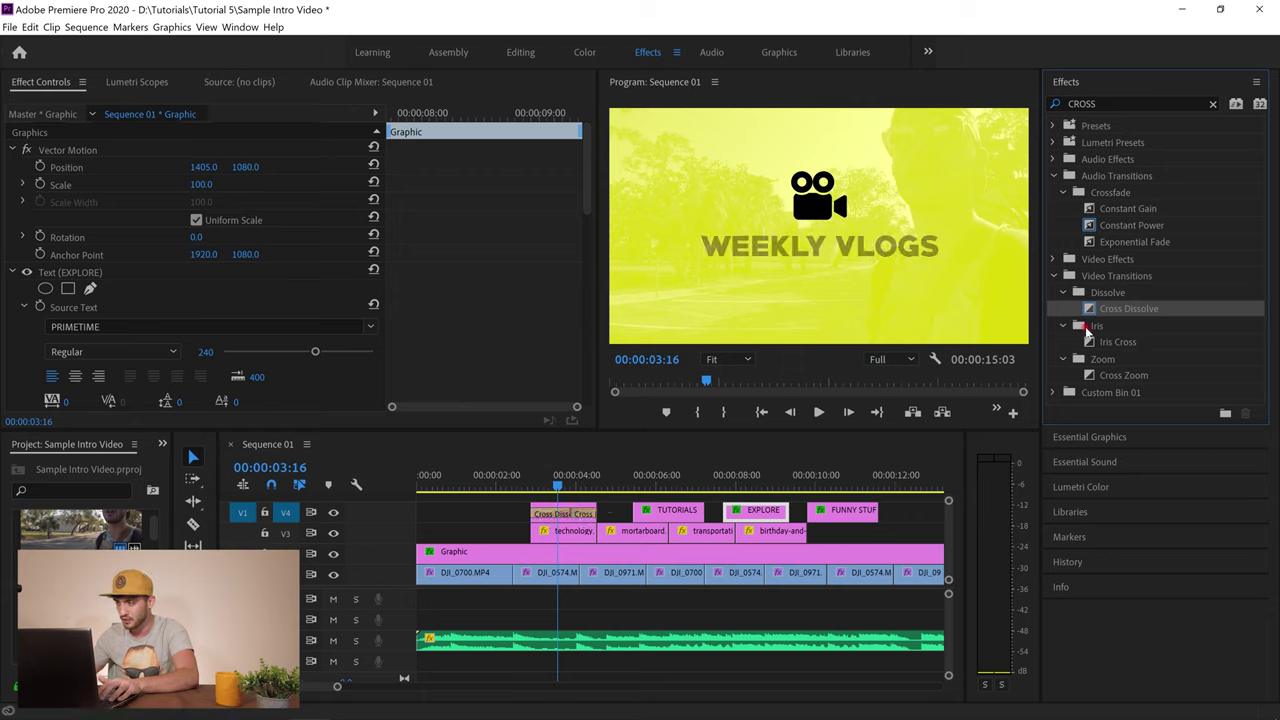
left_click_drag(676, 497, 643, 512)
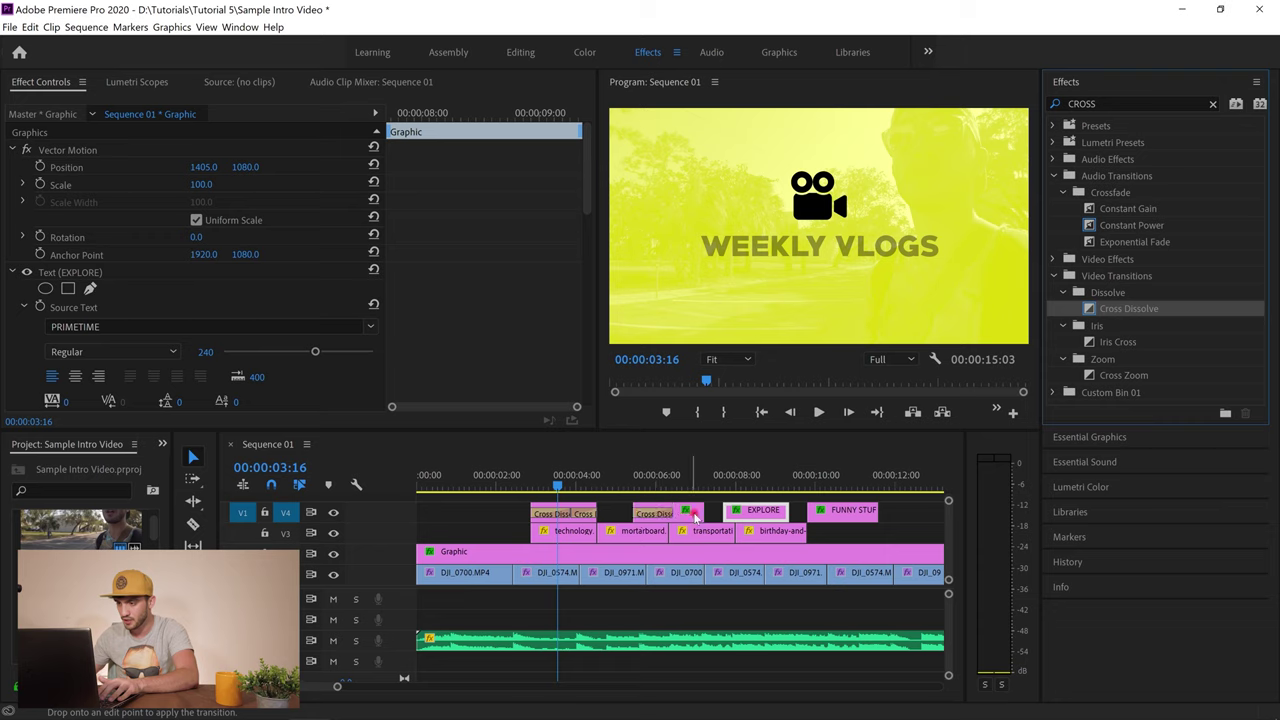
left_click(690, 513)
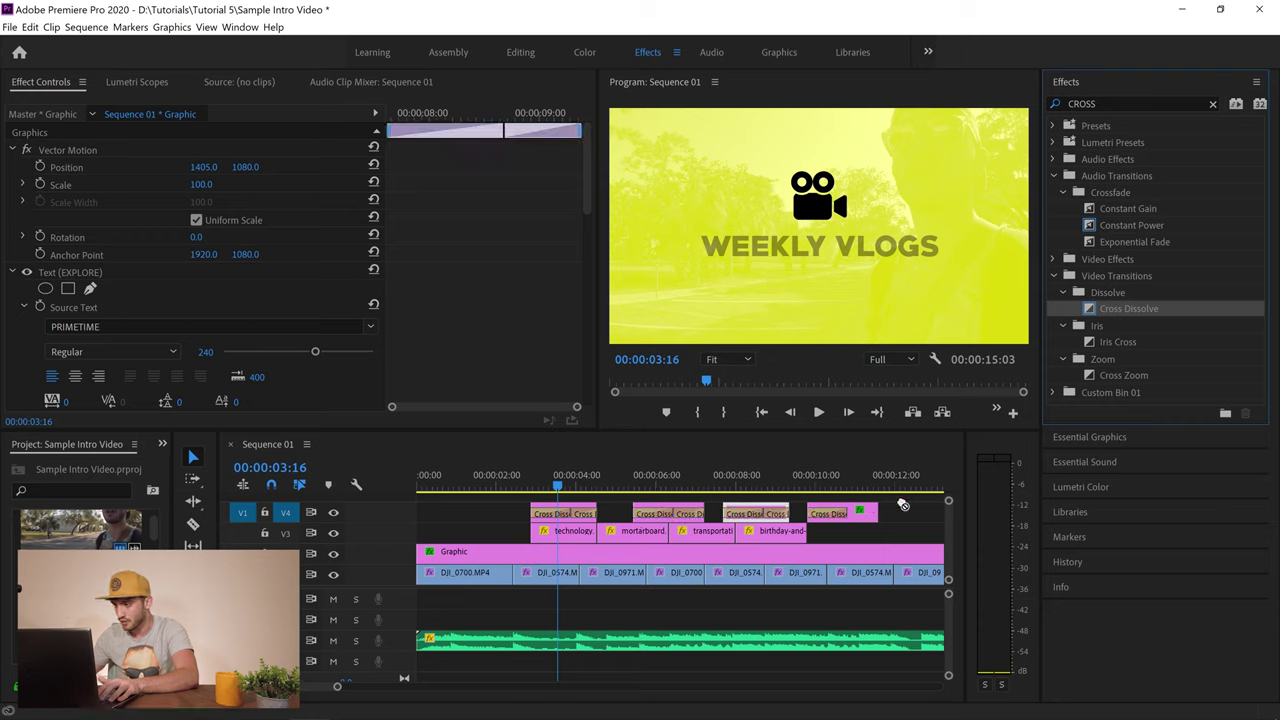
left_click_drag(903, 505, 872, 513)
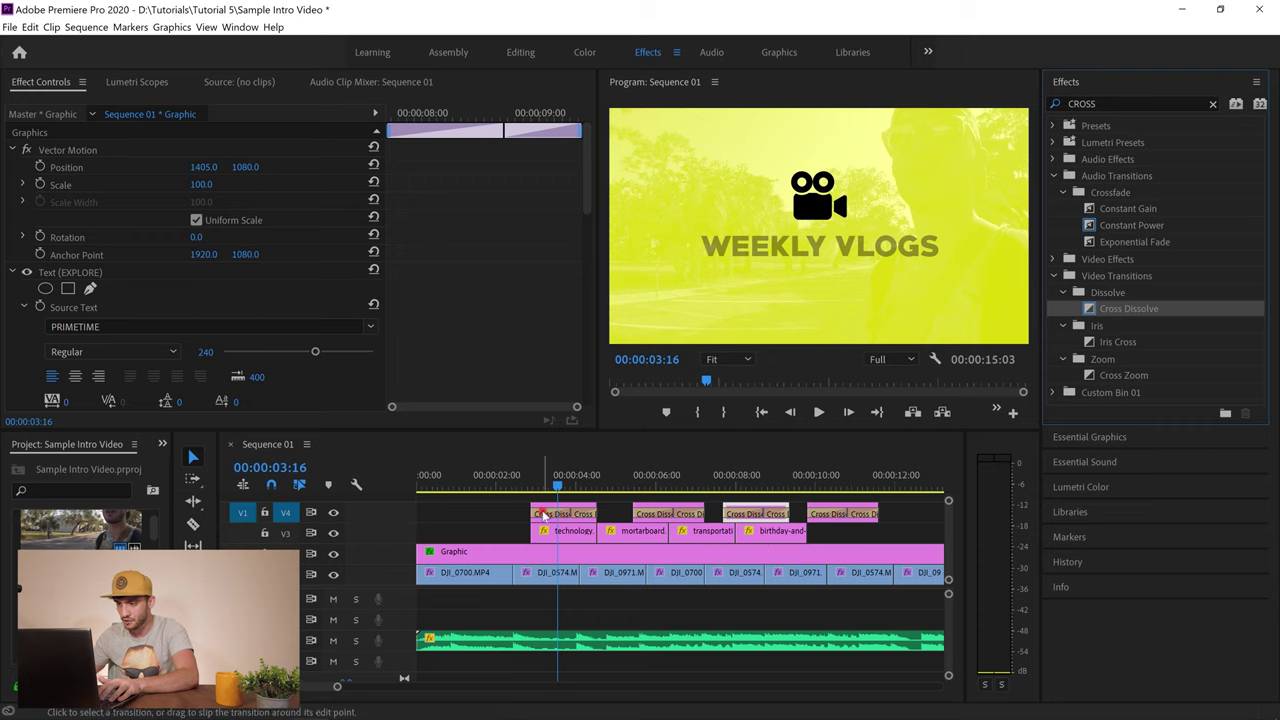
Set the duration of the starting and ending Cross Dissolves on the WEEKLY VLOGS caption to 00:00:00:06
double_click(543, 515)
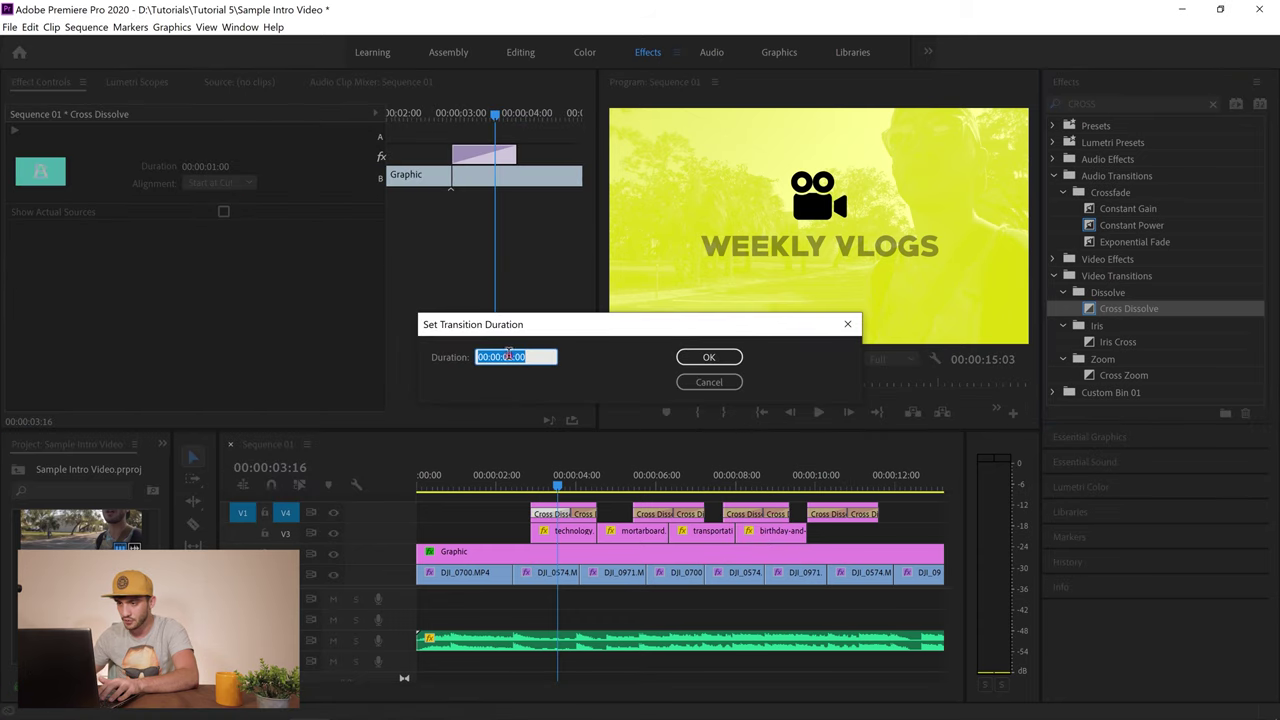
left_click(508, 356)
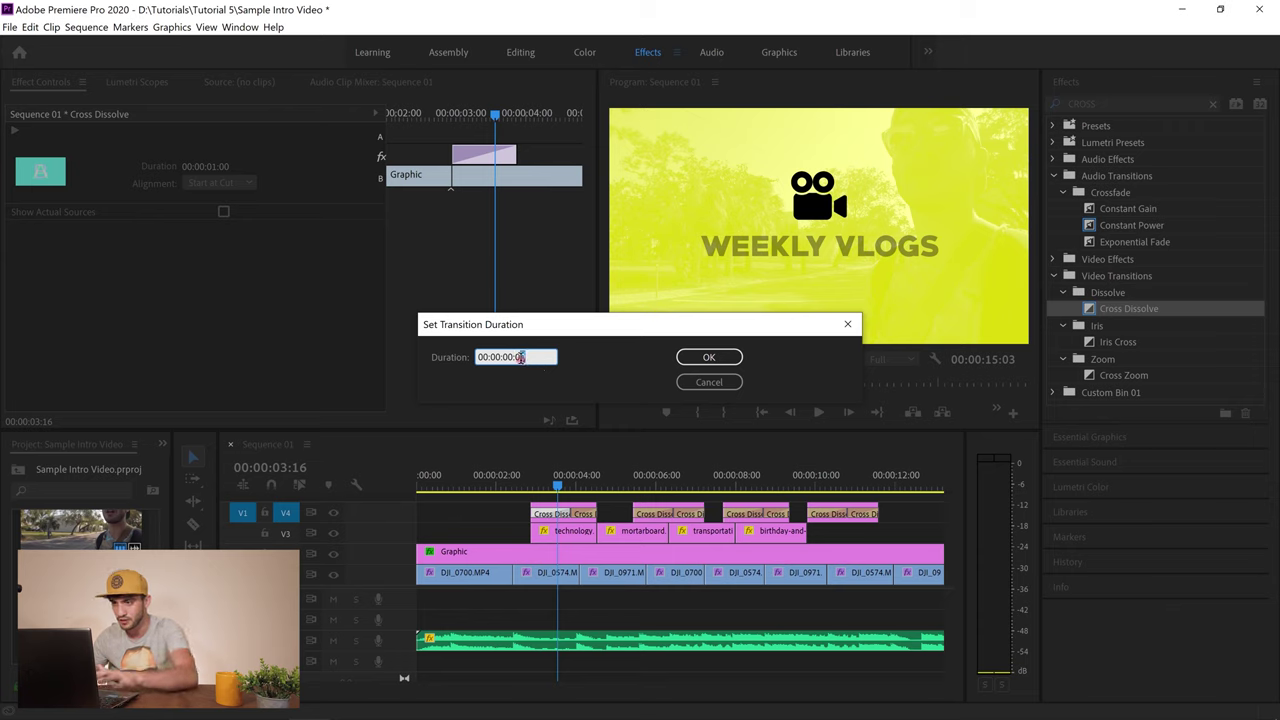
left_click(711, 358)
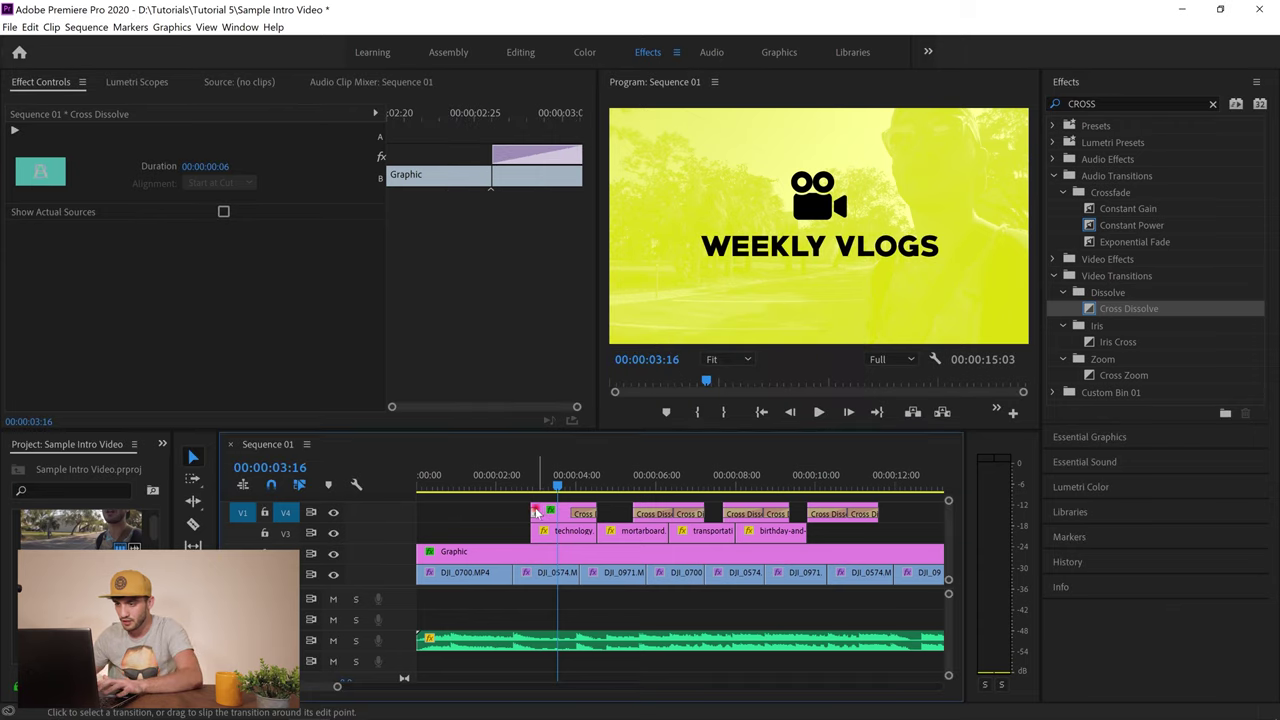
double_click(536, 515)
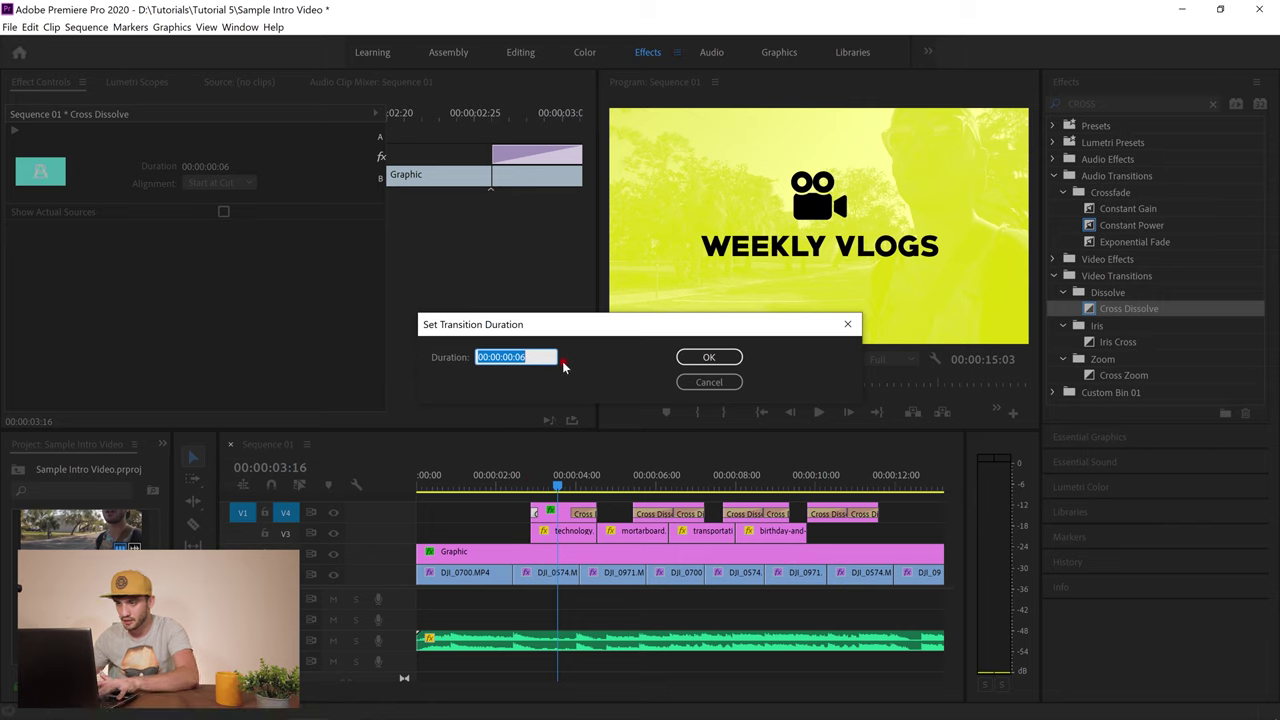
left_click(708, 357)
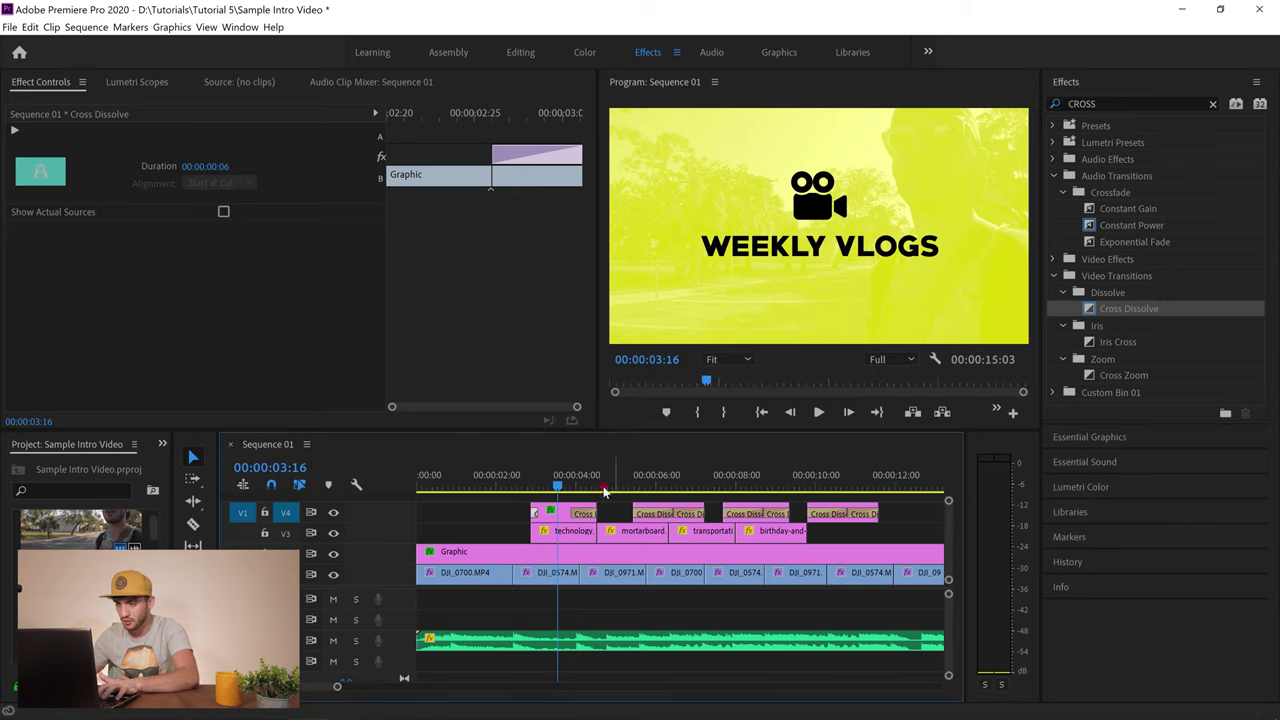
double_click(585, 515)
type("6")
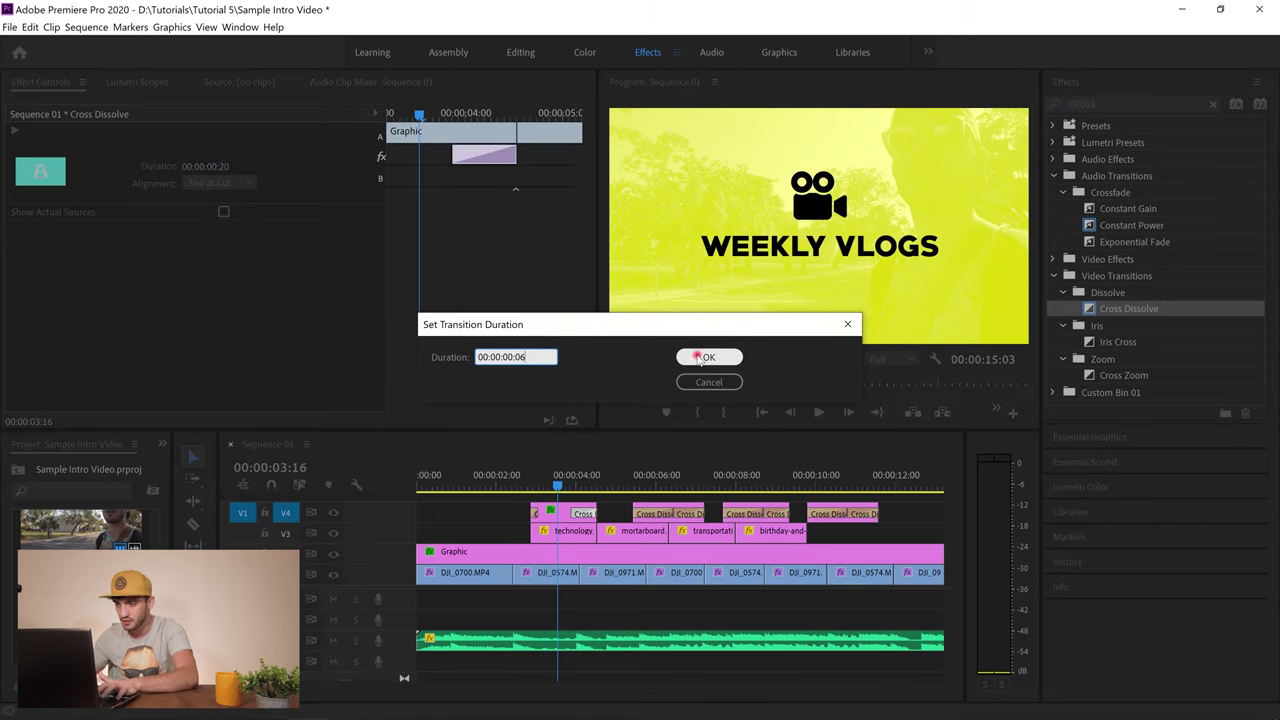
left_click(706, 357)
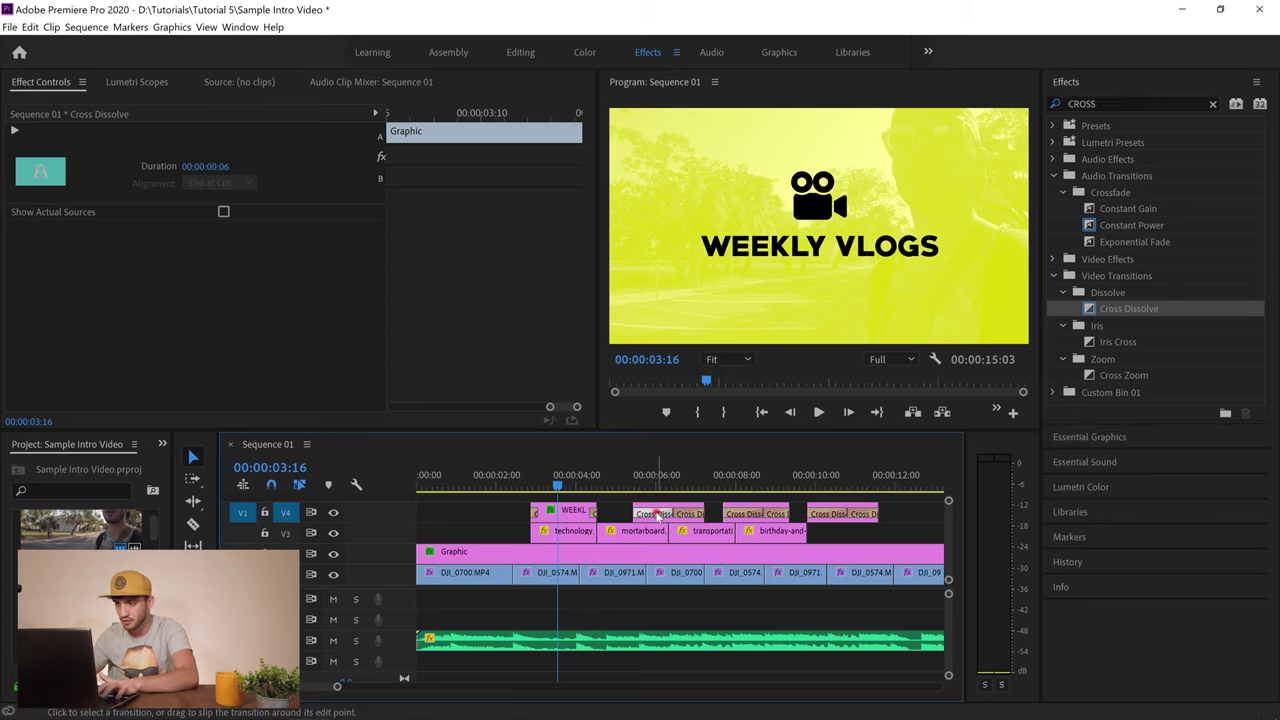
Shorten the start and end Cross Dissolves on the TUTORIALS, EXPLORE and FUNNY STUFF captions to 00:00:00:06
double_click(657, 515)
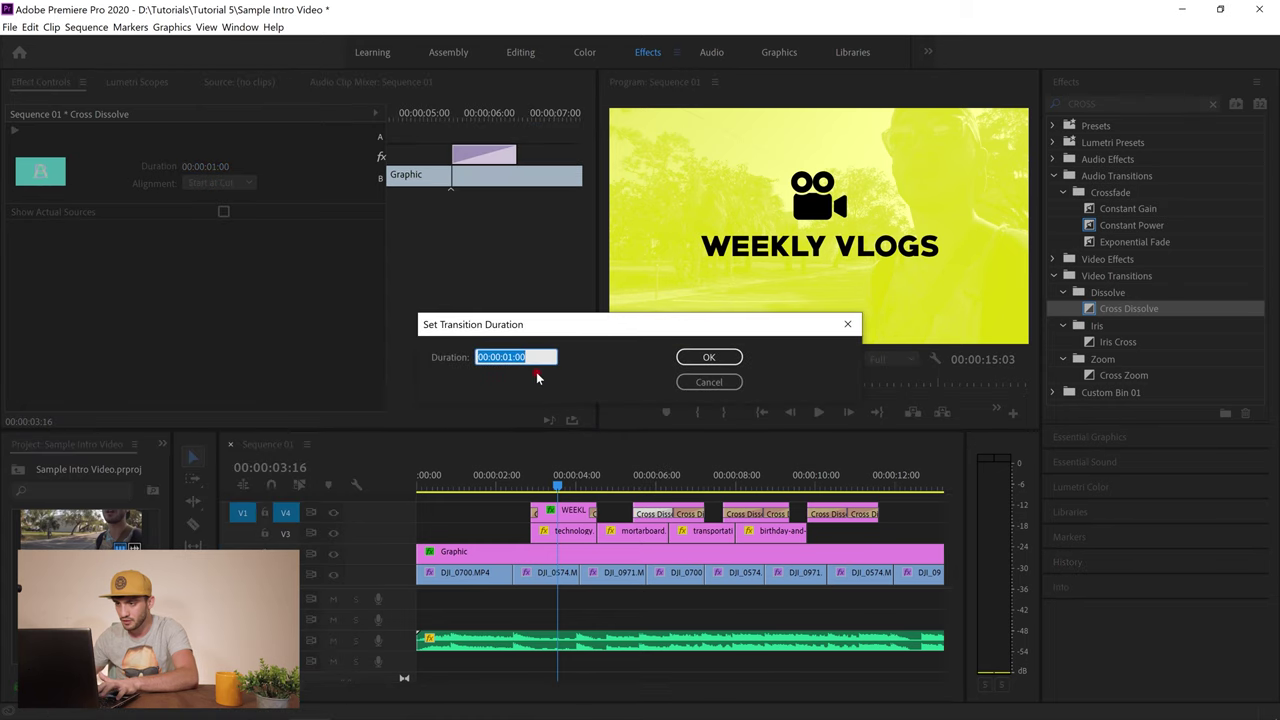
left_click(708, 357)
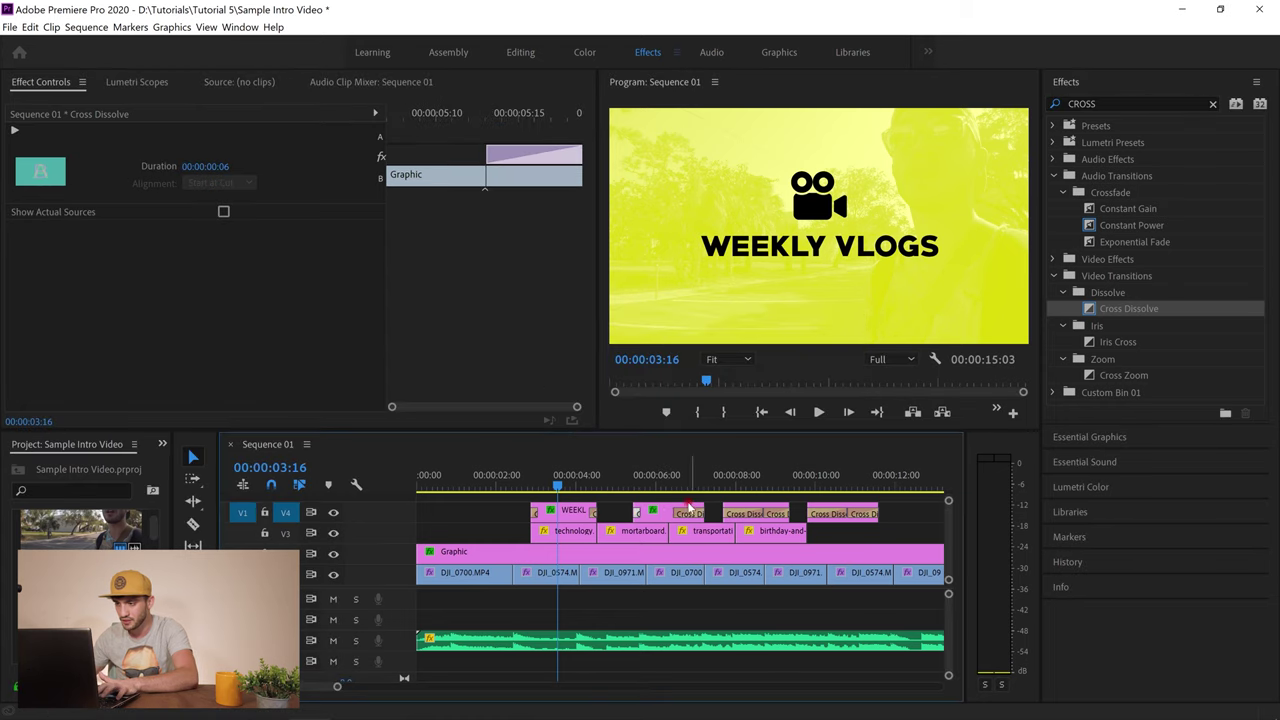
double_click(688, 513)
type("6")
left_click(707, 357)
left_click(470, 512)
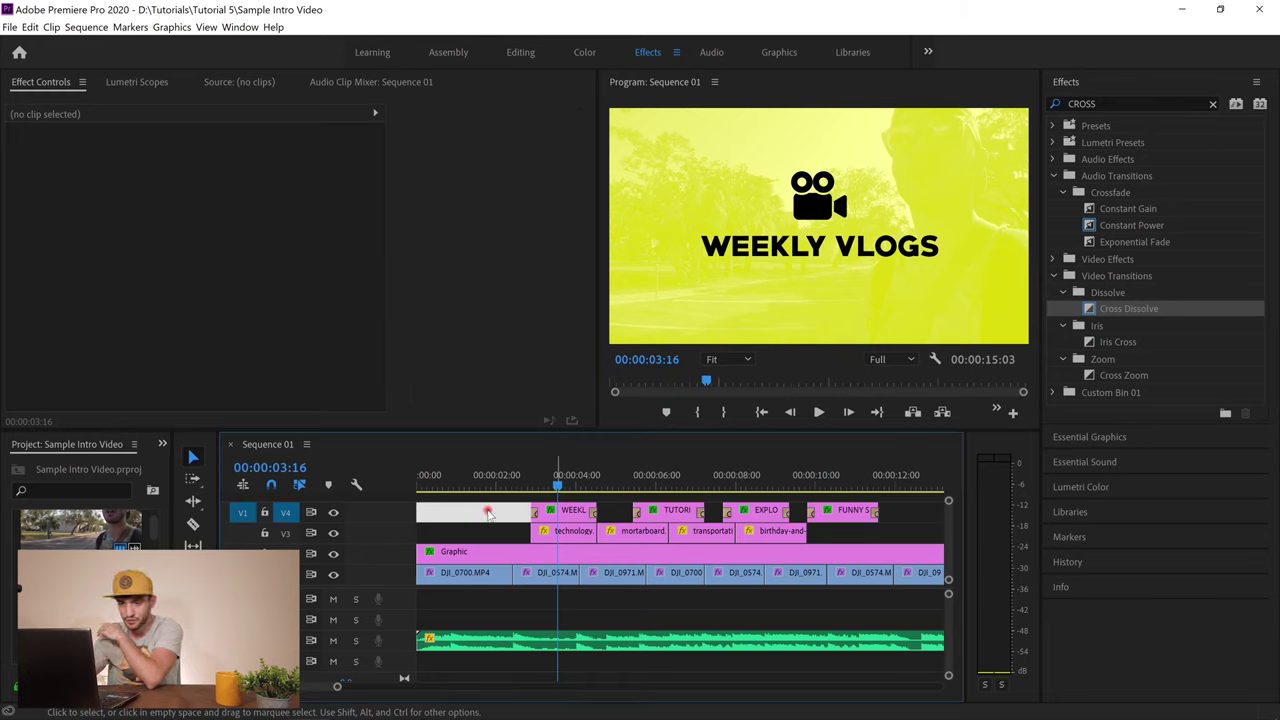
Move the TUTORIALS, EXPLORE and FUNNY STUFF clips on V4 back together so each lines up with its icon clip on V3
left_click_drag(700, 510, 676, 512)
left_click_drag(772, 512, 712, 520)
left_click_drag(835, 511, 700, 516)
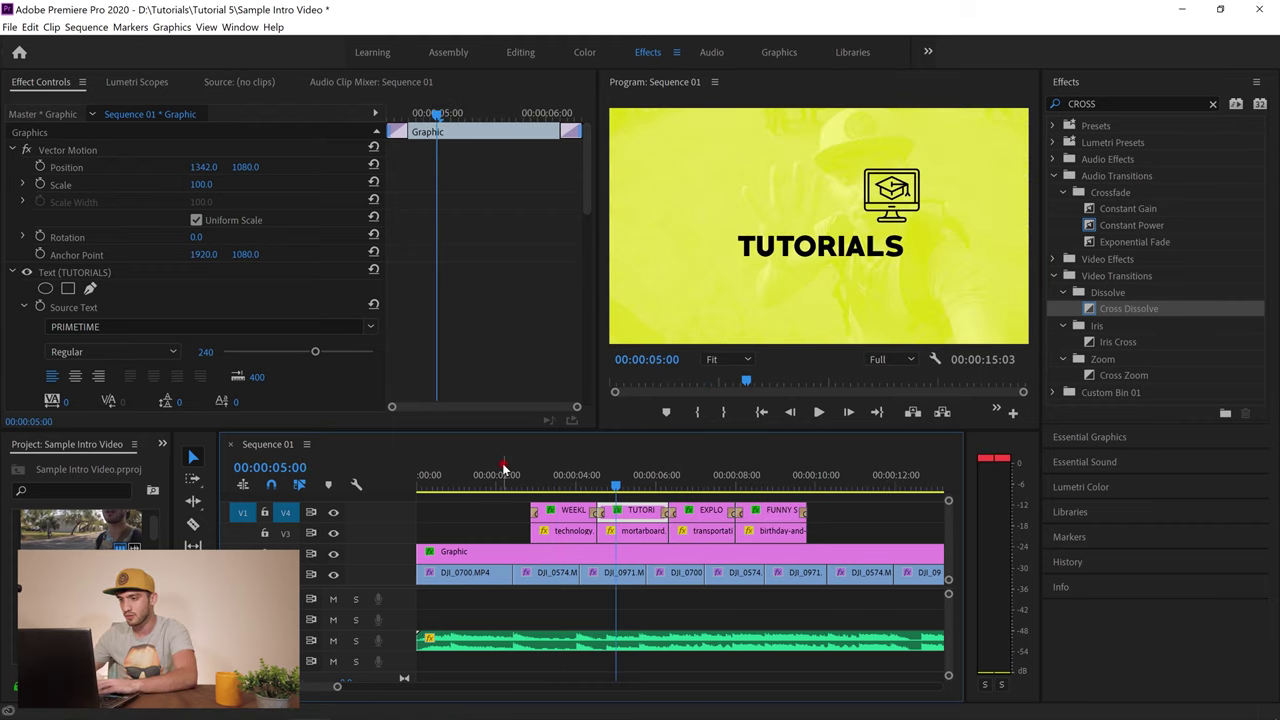
Play the sequence to check the dissolving captions, leave the playhead at 00:00:11:28 and save the project
left_click(503, 472)
key("space")
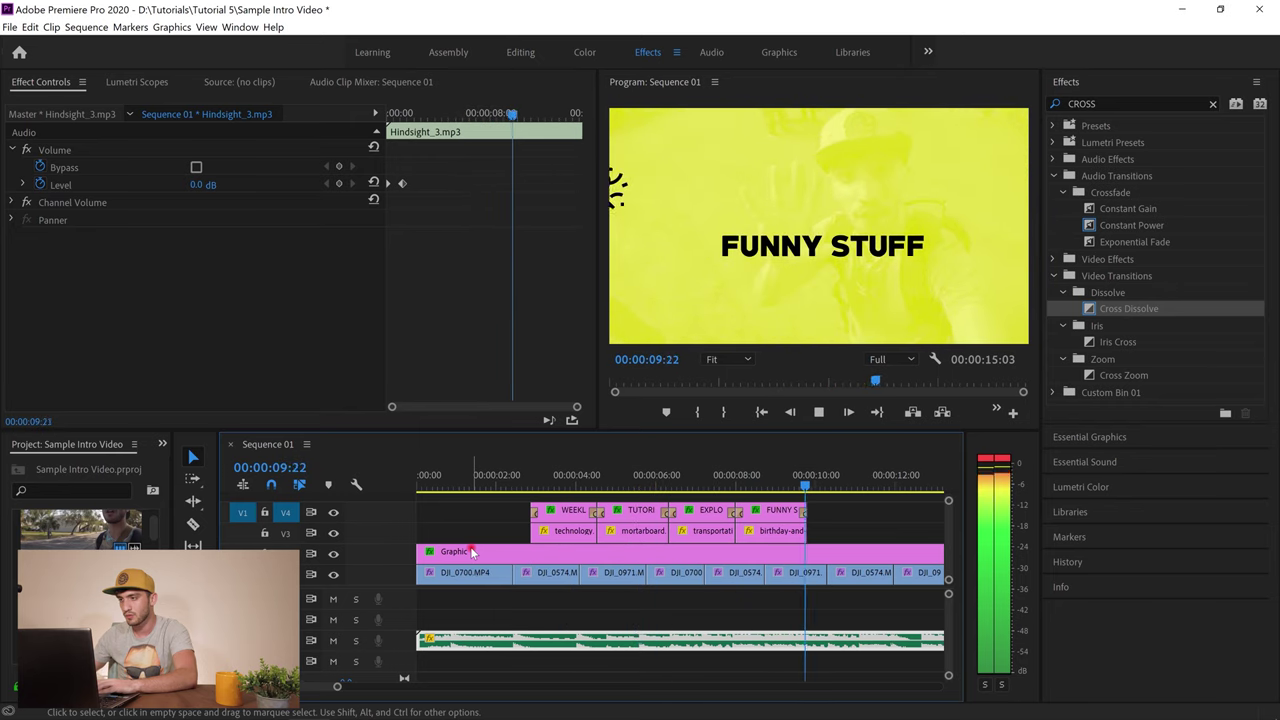
key("space")
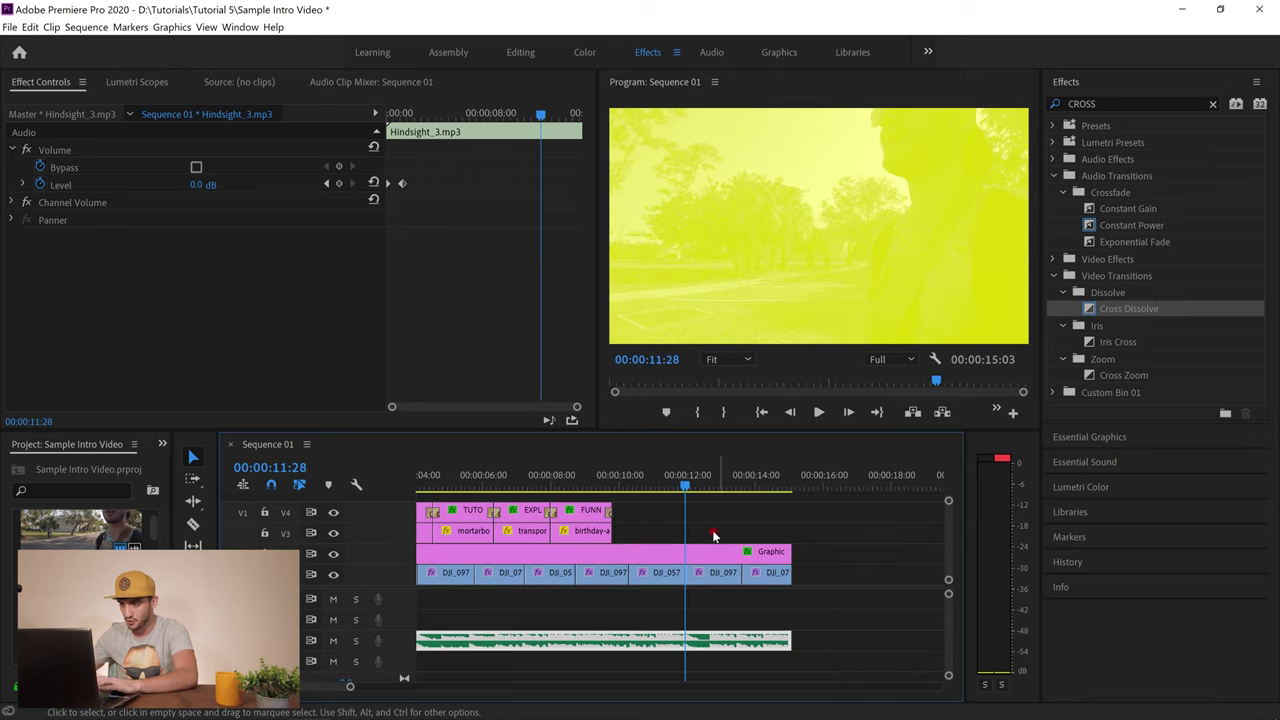
key("ctrl+s")
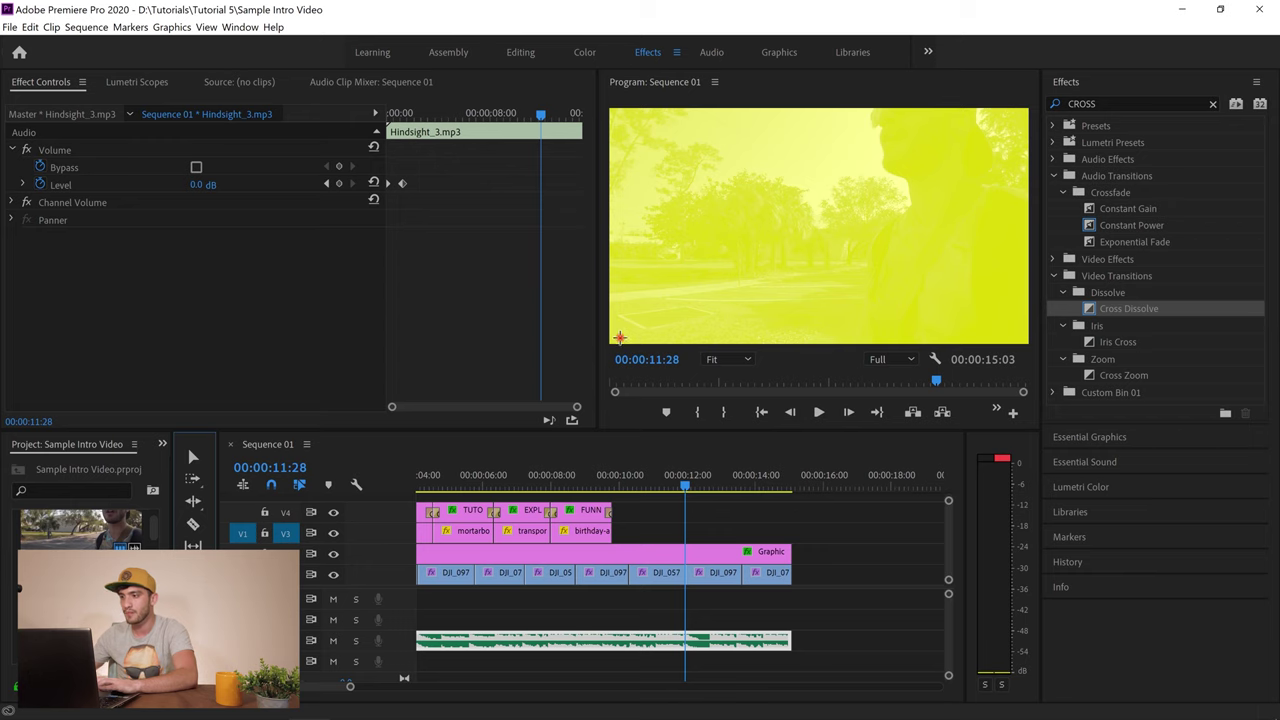
Draw a rectangle over the picture at 00:00:11:28 and stretch its corners until it covers the whole frame
left_click_drag(644, 125, 960, 316)
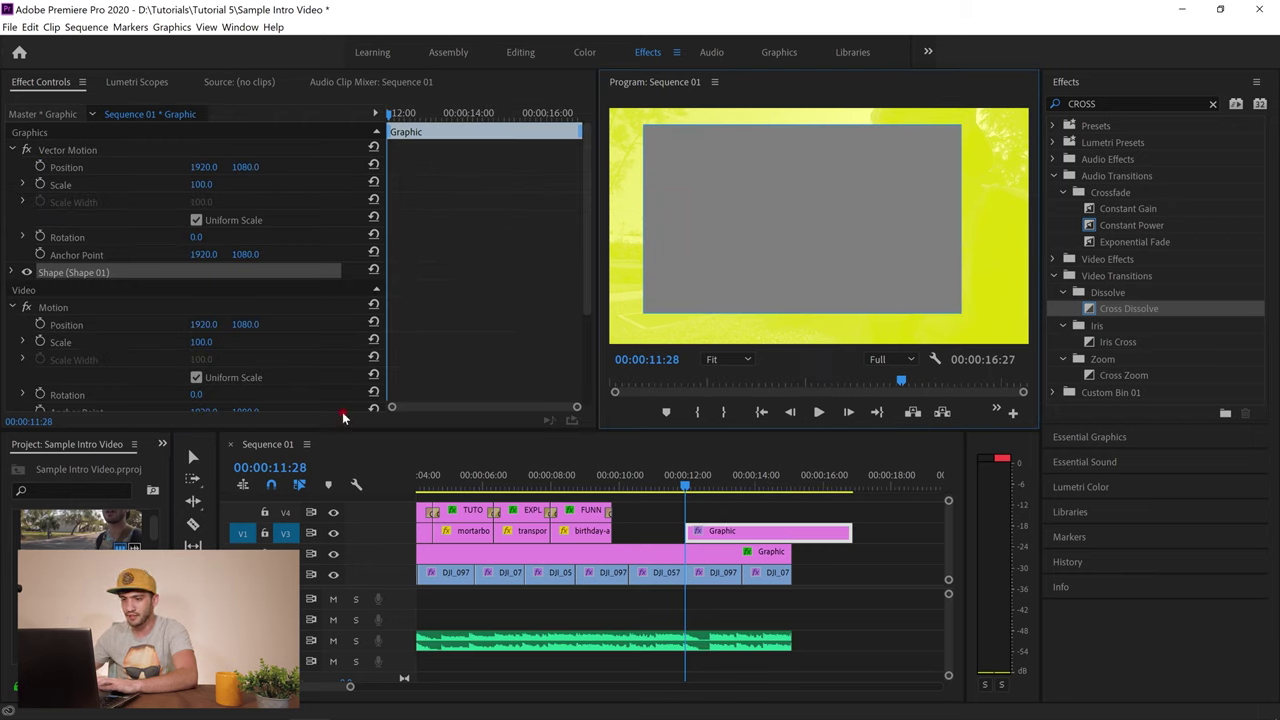
left_click(193, 457)
left_click_drag(644, 306, 602, 346)
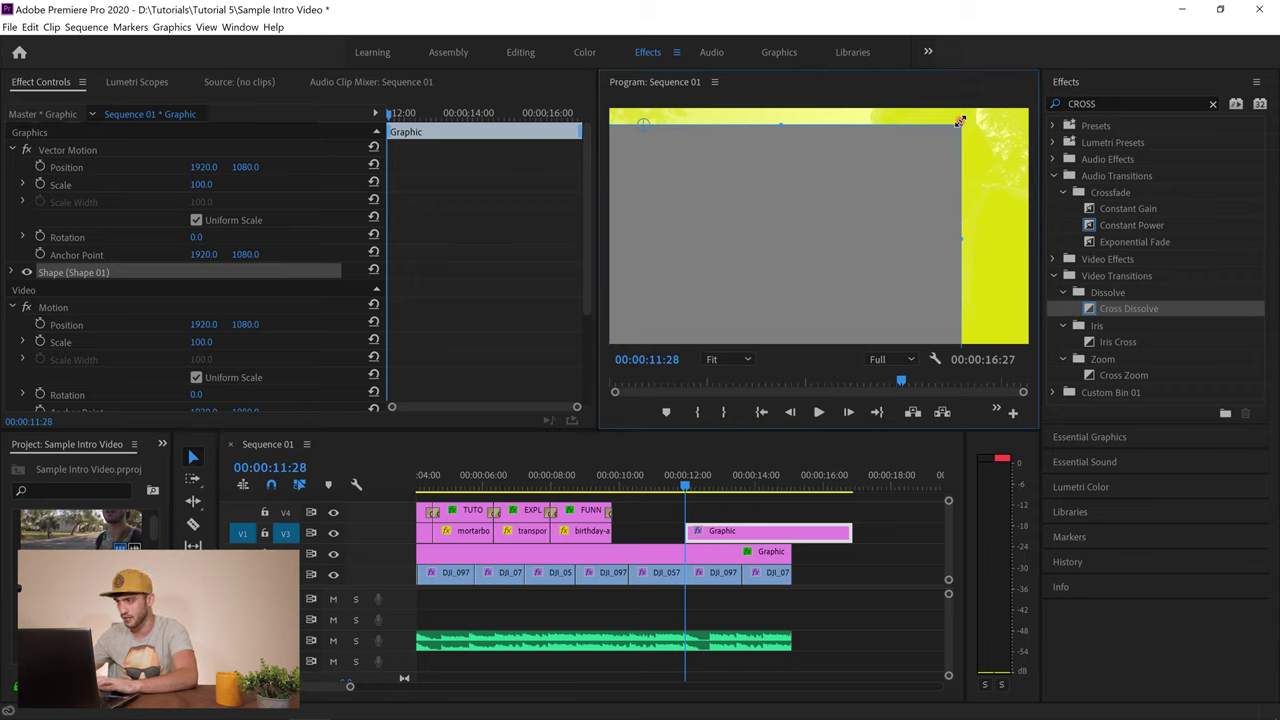
left_click_drag(1002, 105, 1040, 99)
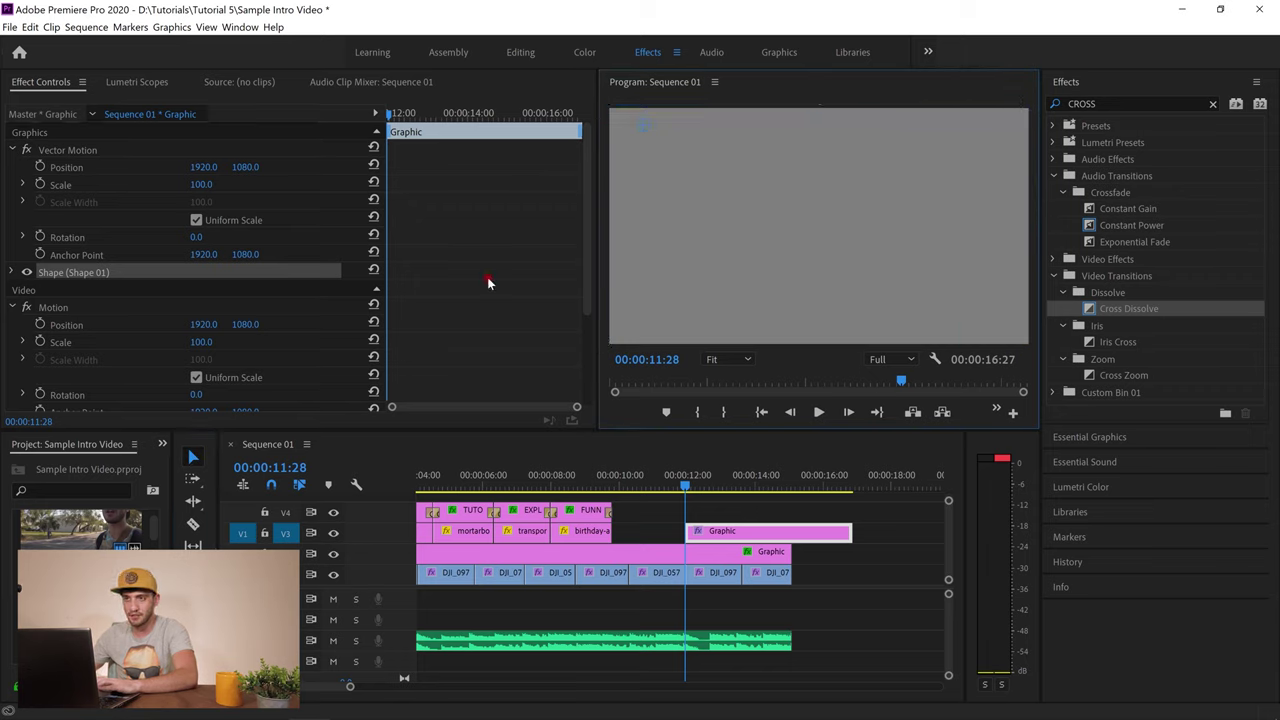
In the Editing workspace, fill the rectangle with white and fit its V3 clip to finish at the sequence end
left_click(529, 59)
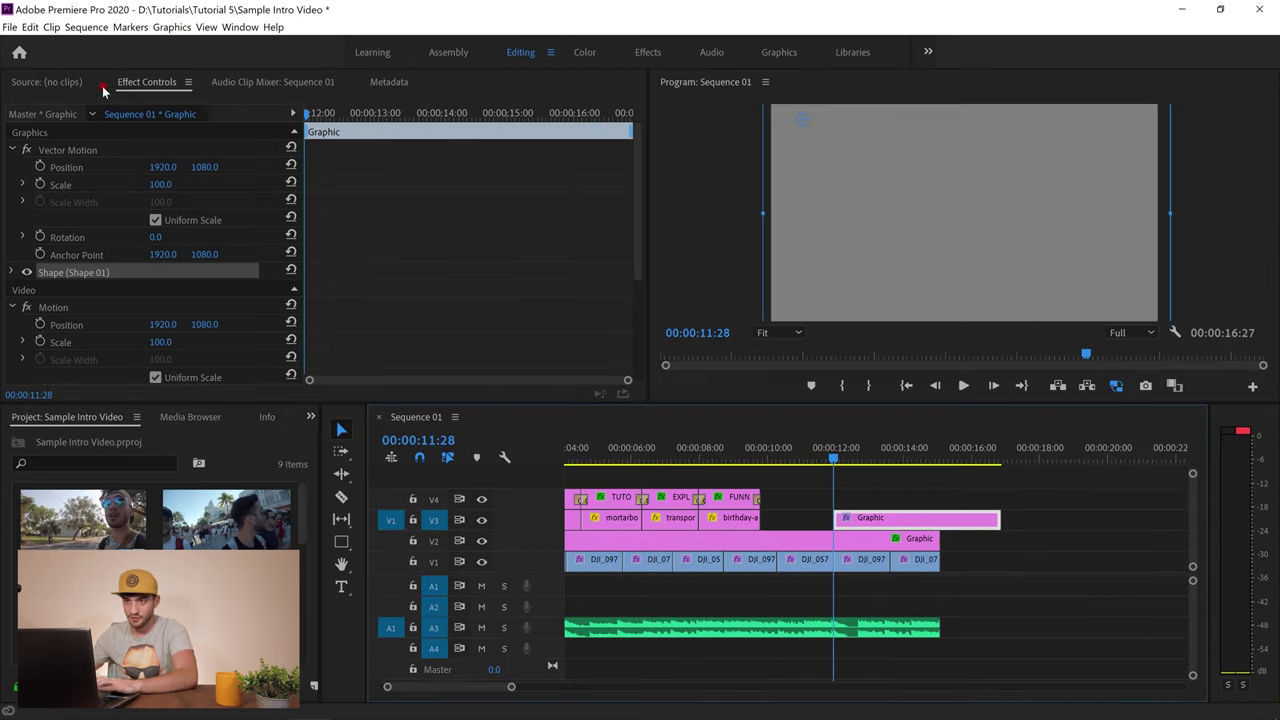
left_click(9, 273)
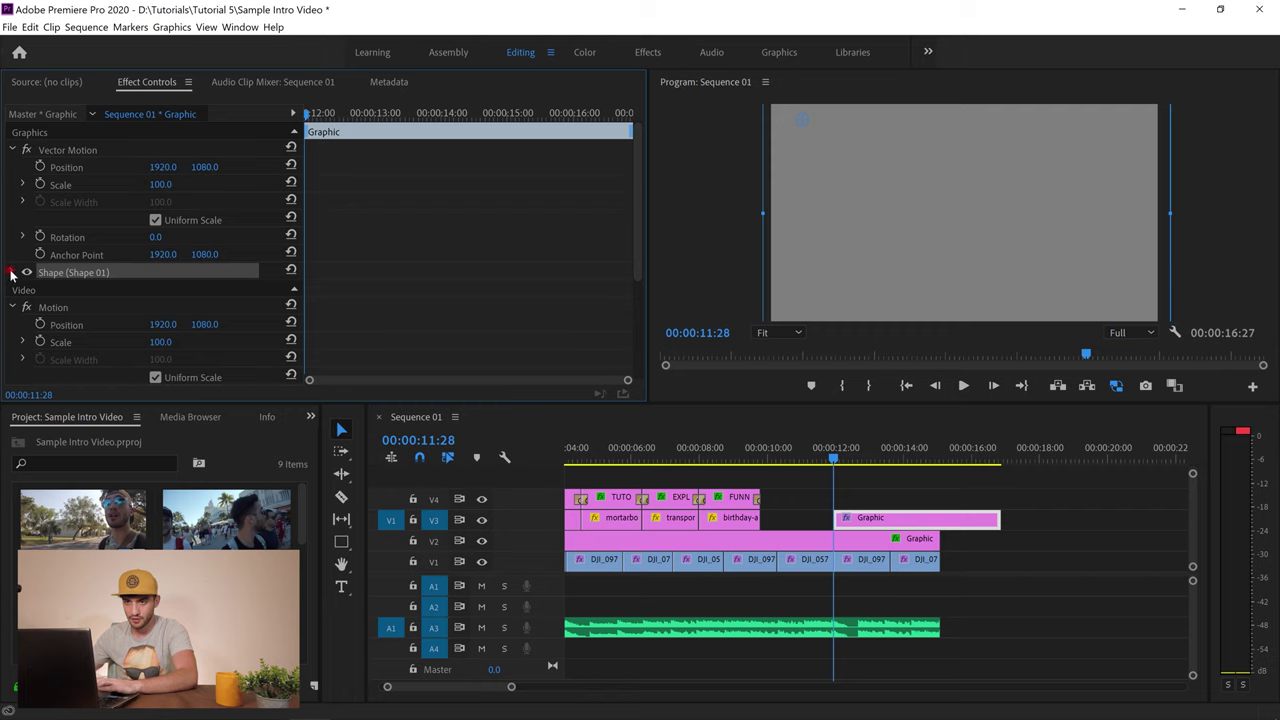
left_click(12, 272)
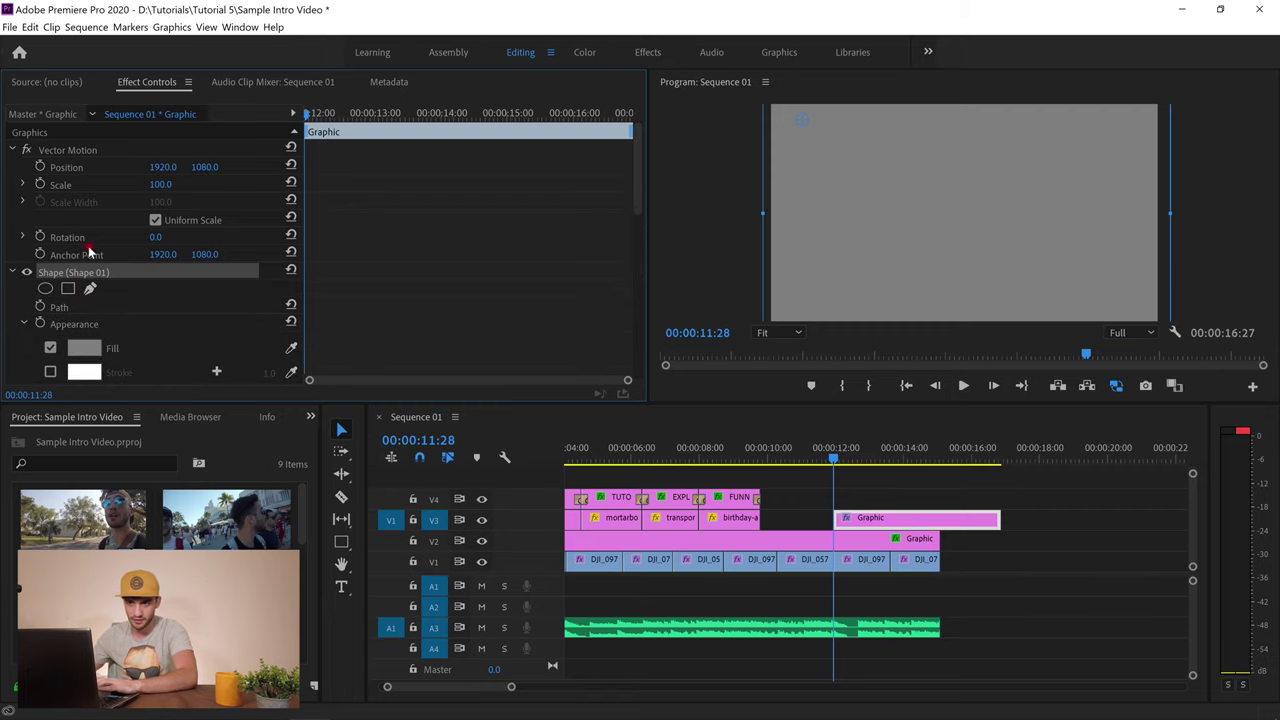
scroll(43, 240, "down", 1)
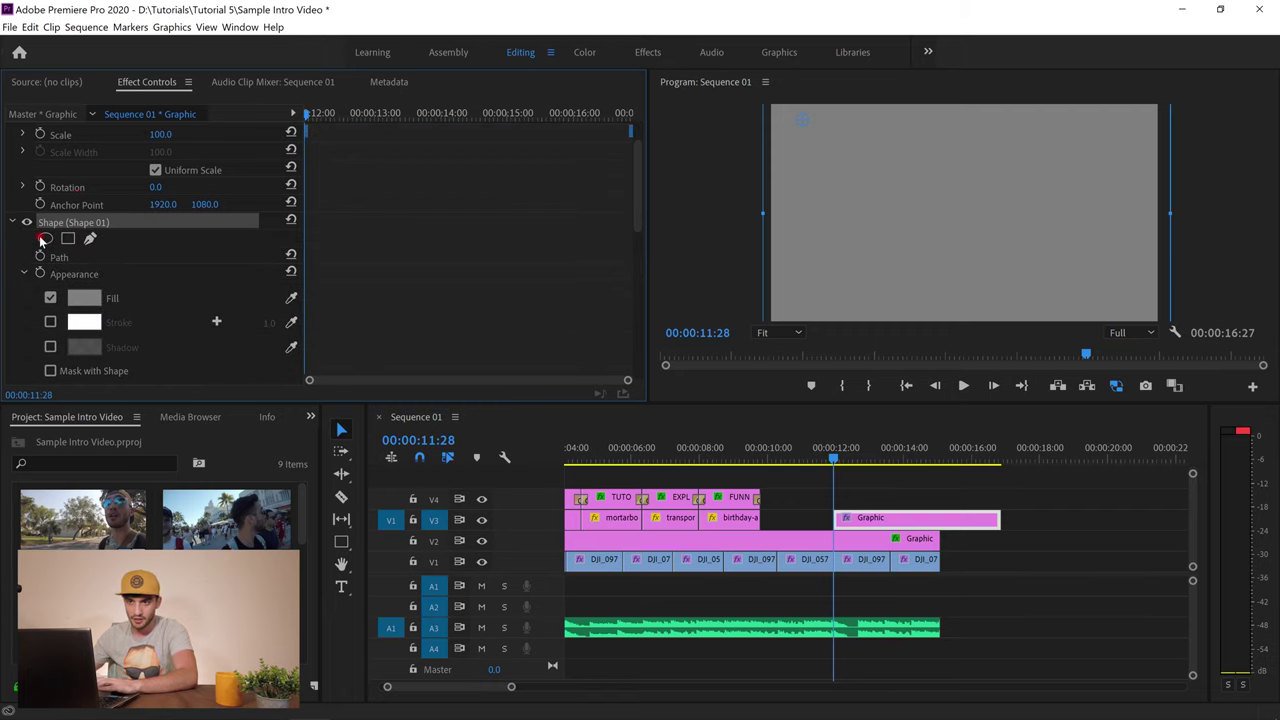
left_click(85, 299)
left_click(578, 588)
left_click(931, 353)
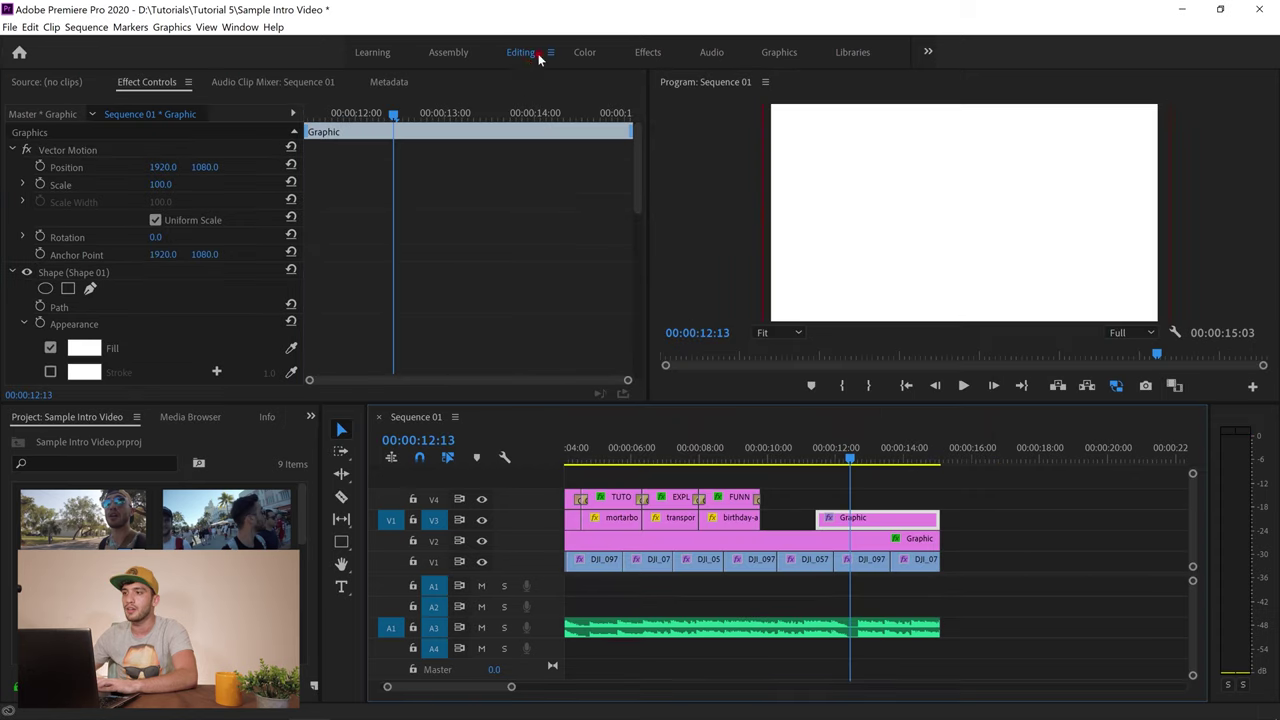
Return to the Effects workspace and apply Cross Dissolve to the start of the white graphic clip on V3
left_click(648, 52)
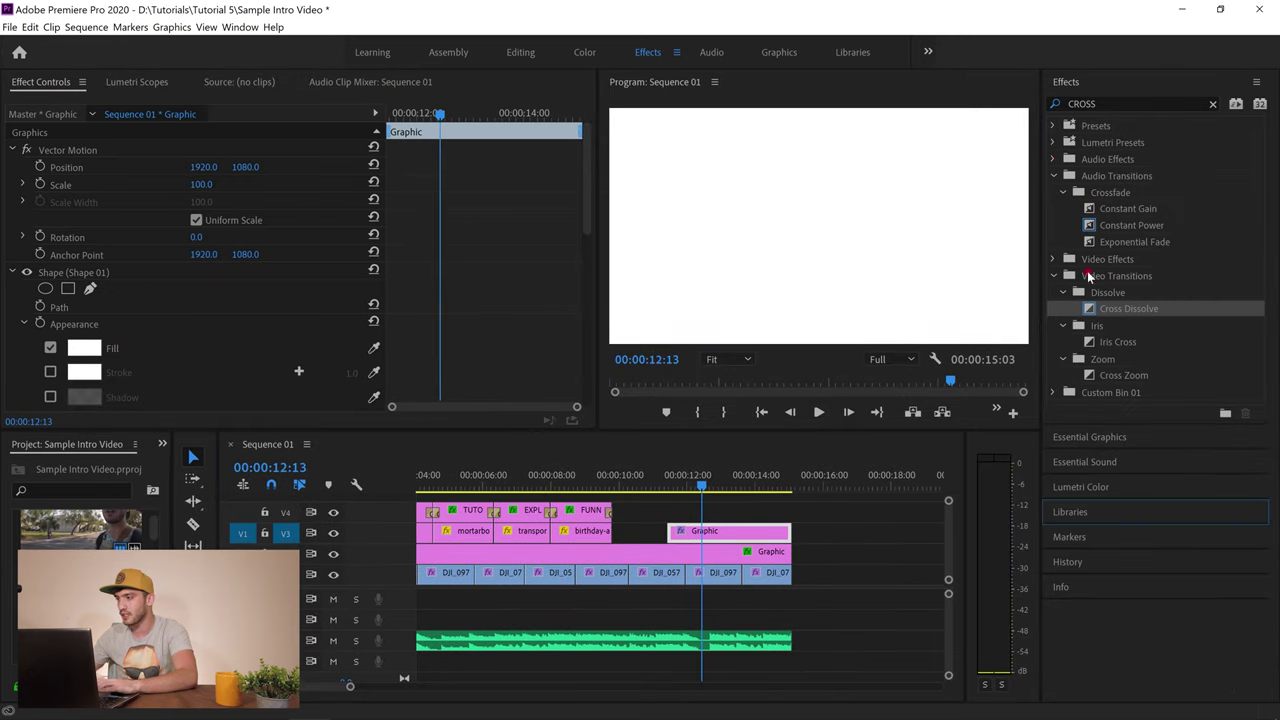
left_click_drag(1108, 310, 805, 393)
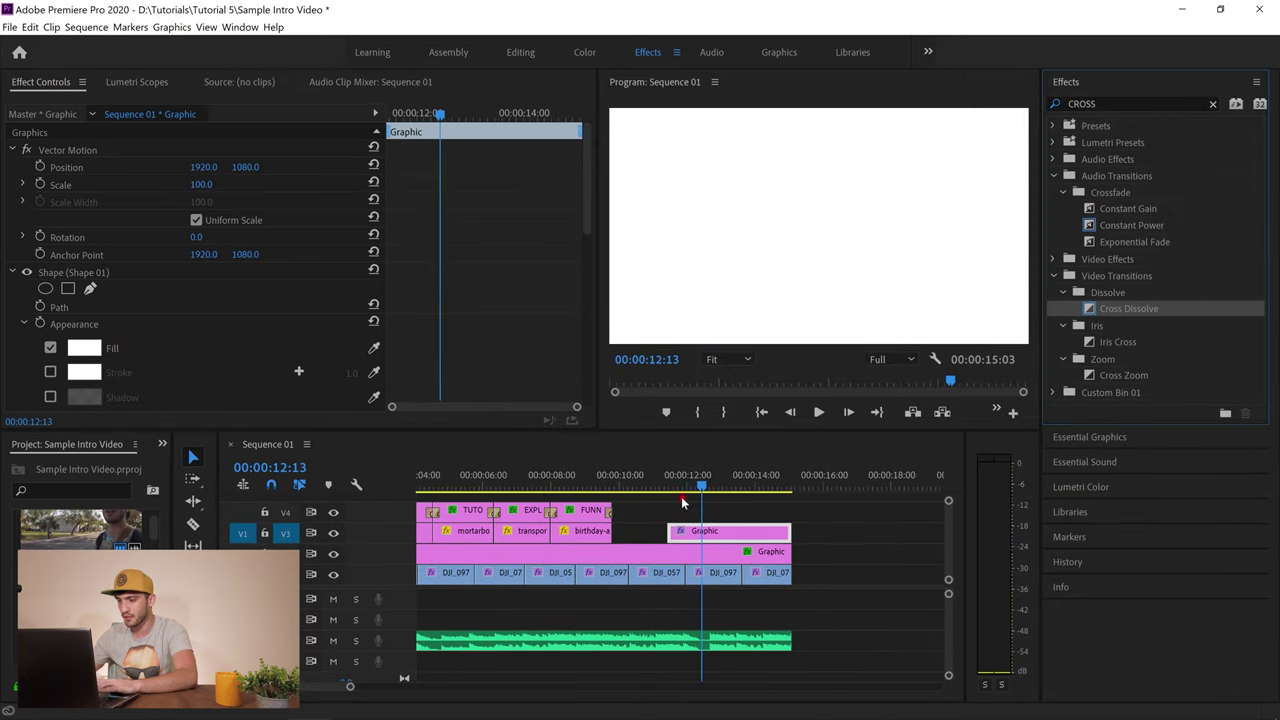
left_click_drag(682, 502, 690, 534)
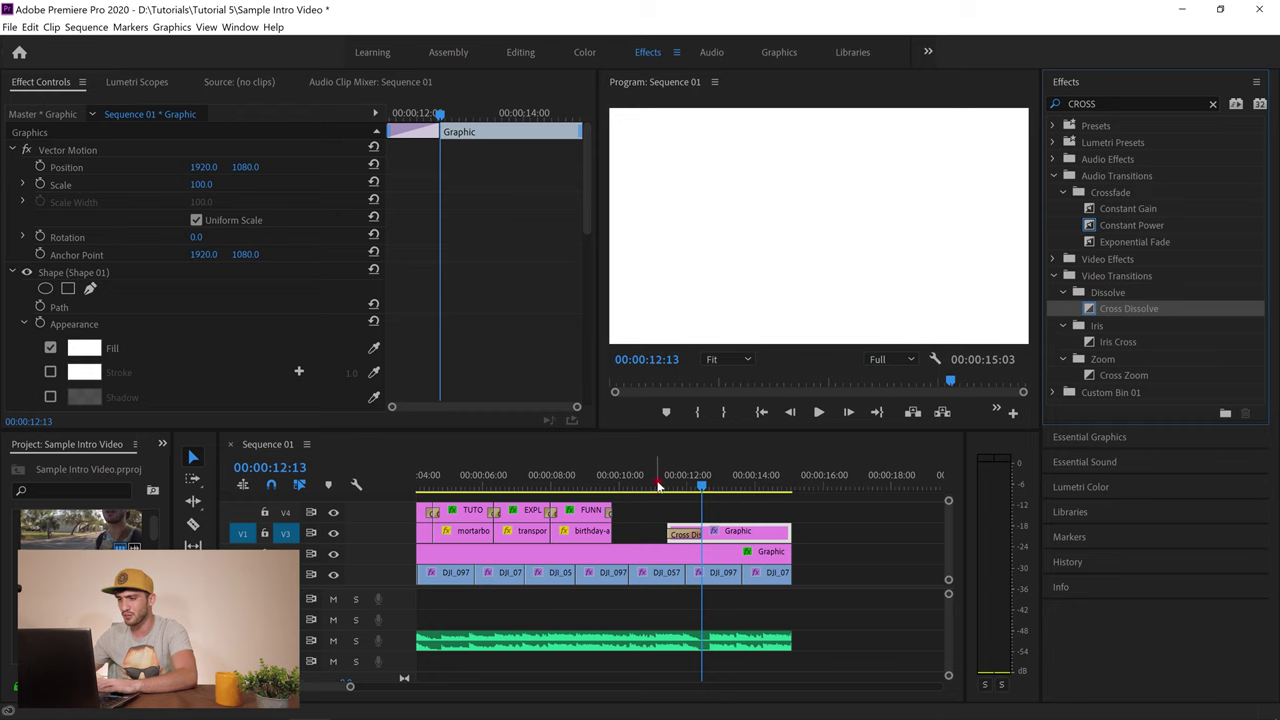
Play the dissolve into the white background to check it, and save the project
left_click(657, 485)
key("space")
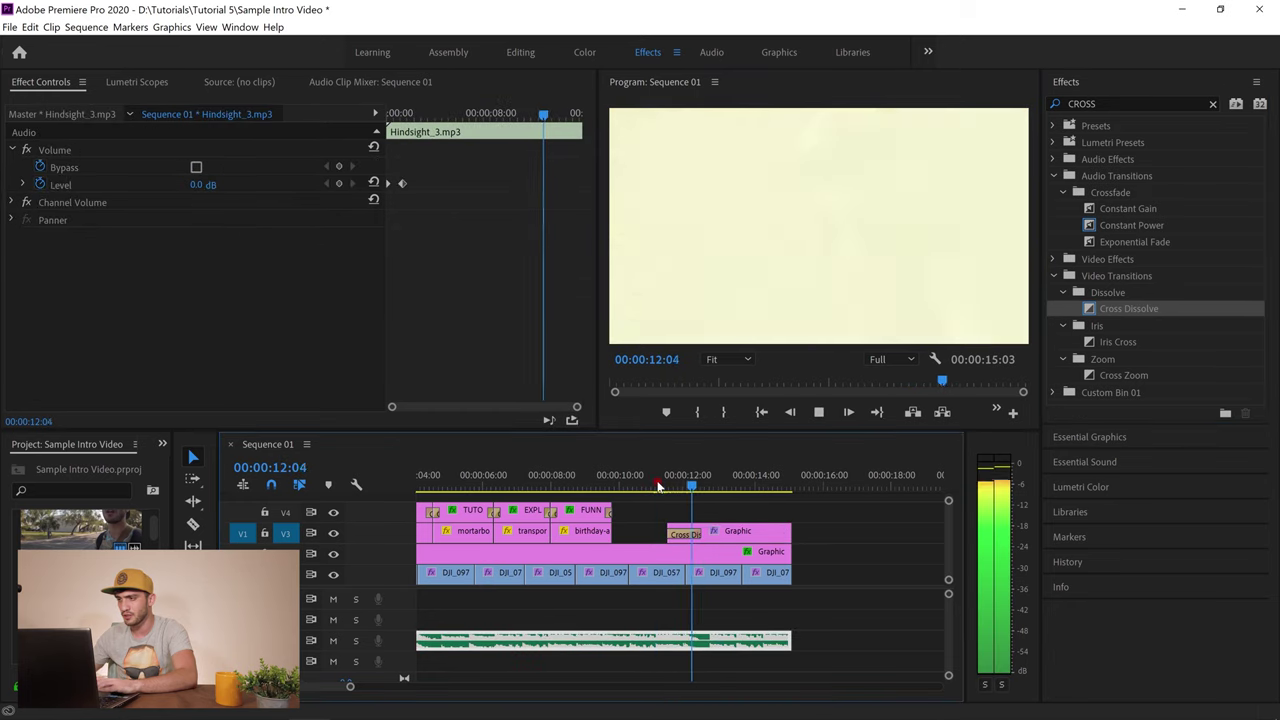
key("space")
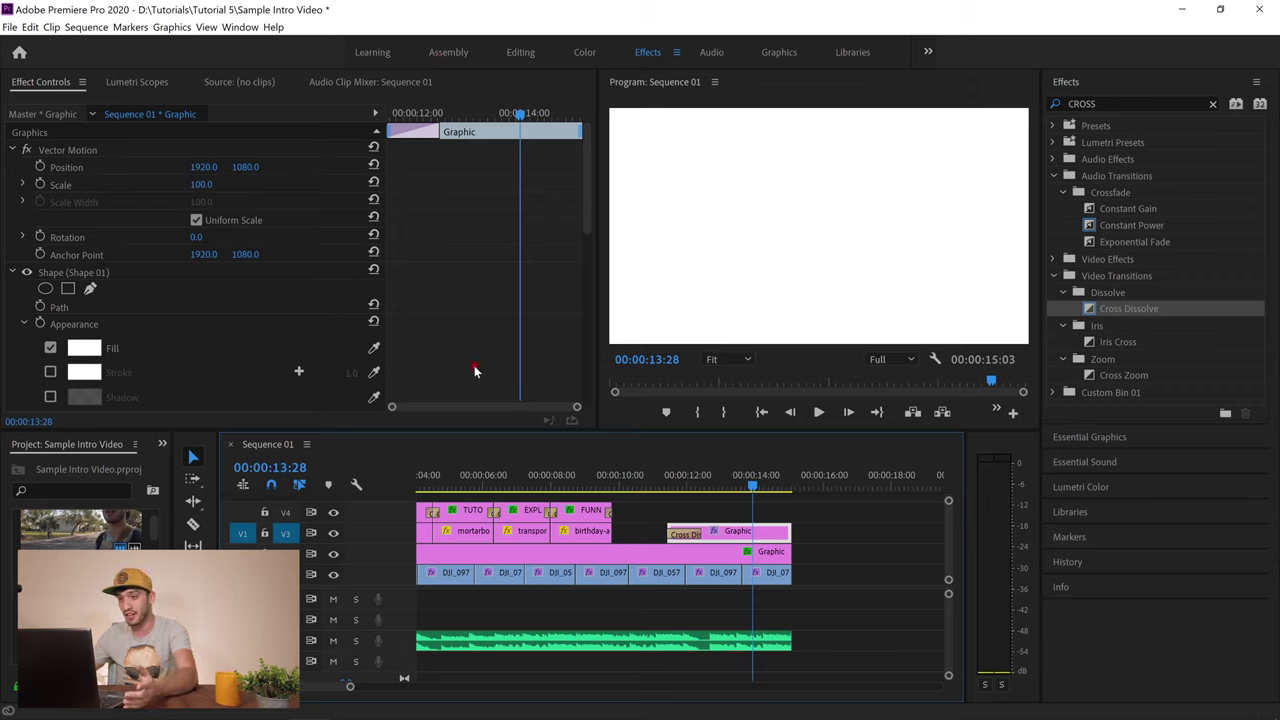
key("ctrl+s")
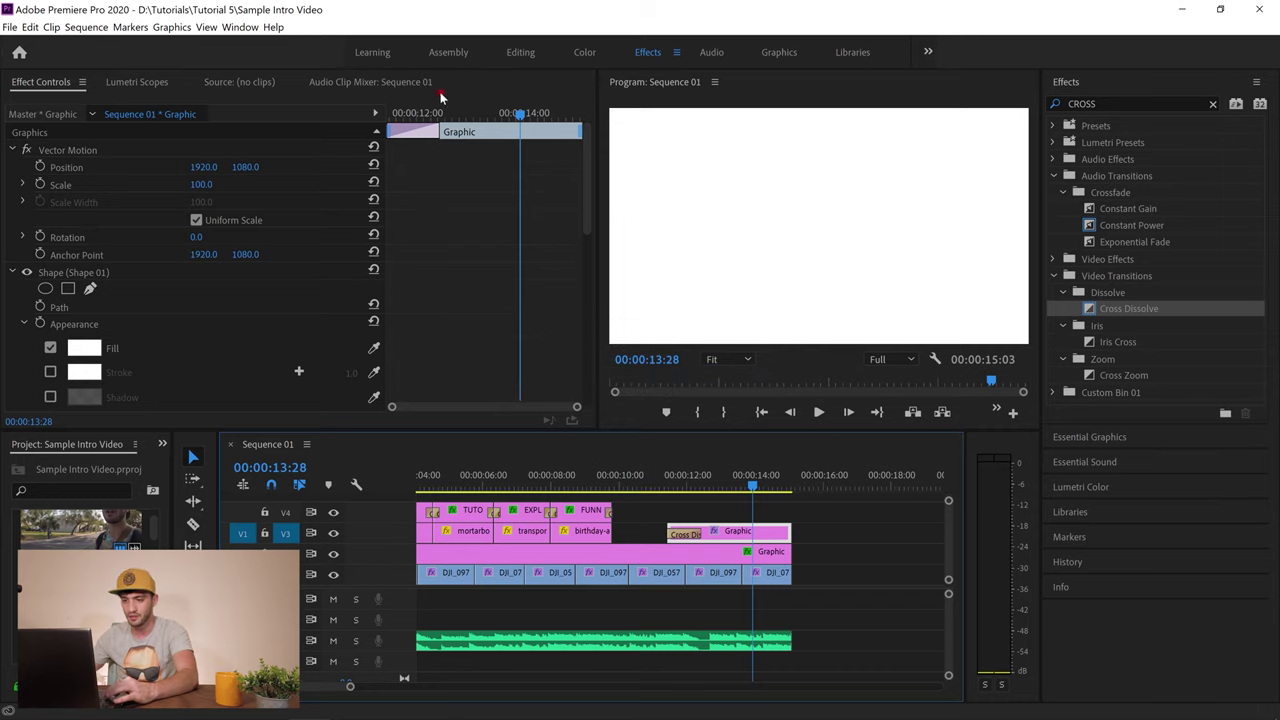
Bring nimoultv logo.png from the Tutorial 5 Files folder onto V4 above the white graphic, starting at about 00:00:12:00
key("super")
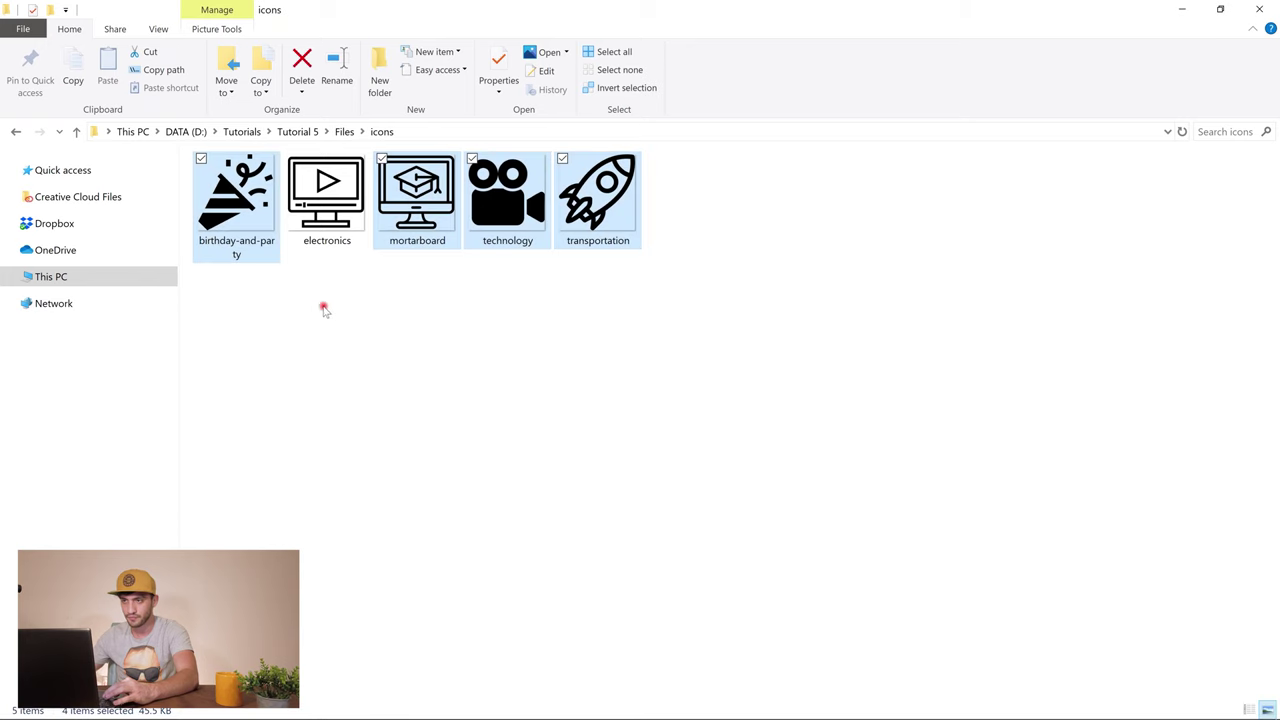
left_click(344, 131)
left_click_drag(425, 195, 318, 655)
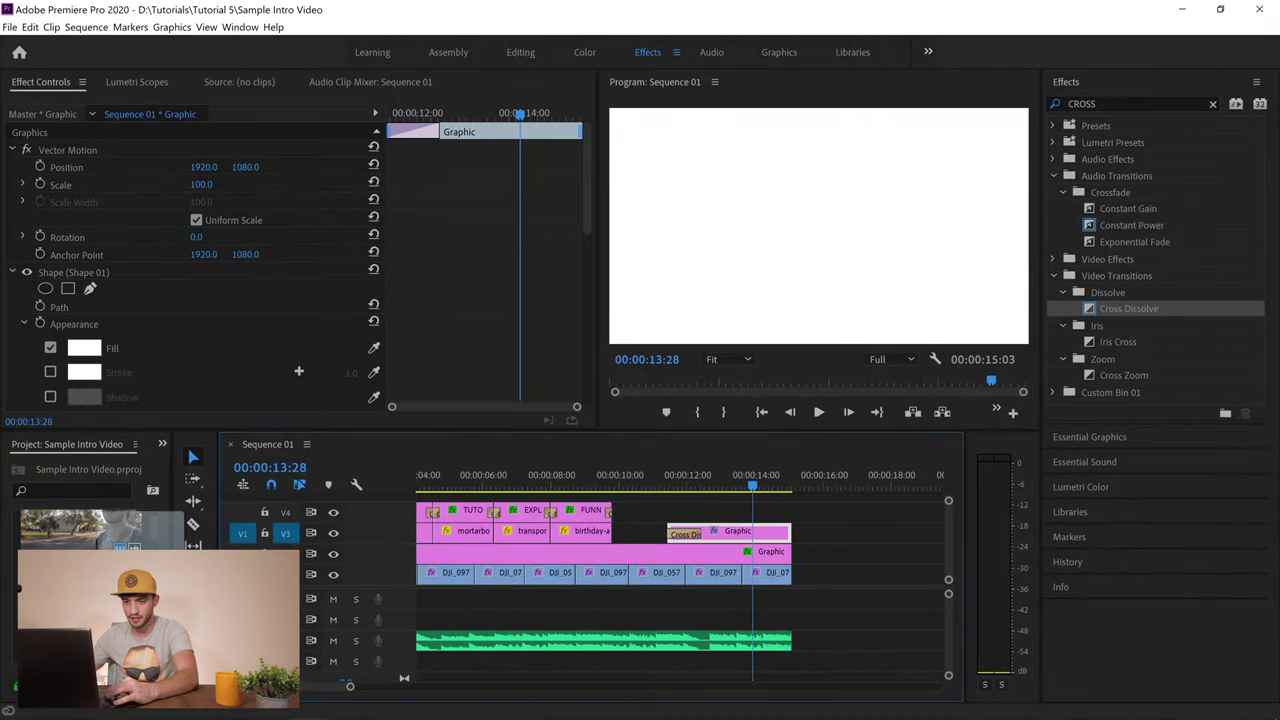
left_click_drag(318, 655, 690, 497)
Preview the logo, then trim its V4 clip to start at about 00:00:12:18 and end together with the white graphic
left_click(685, 486)
key("space")
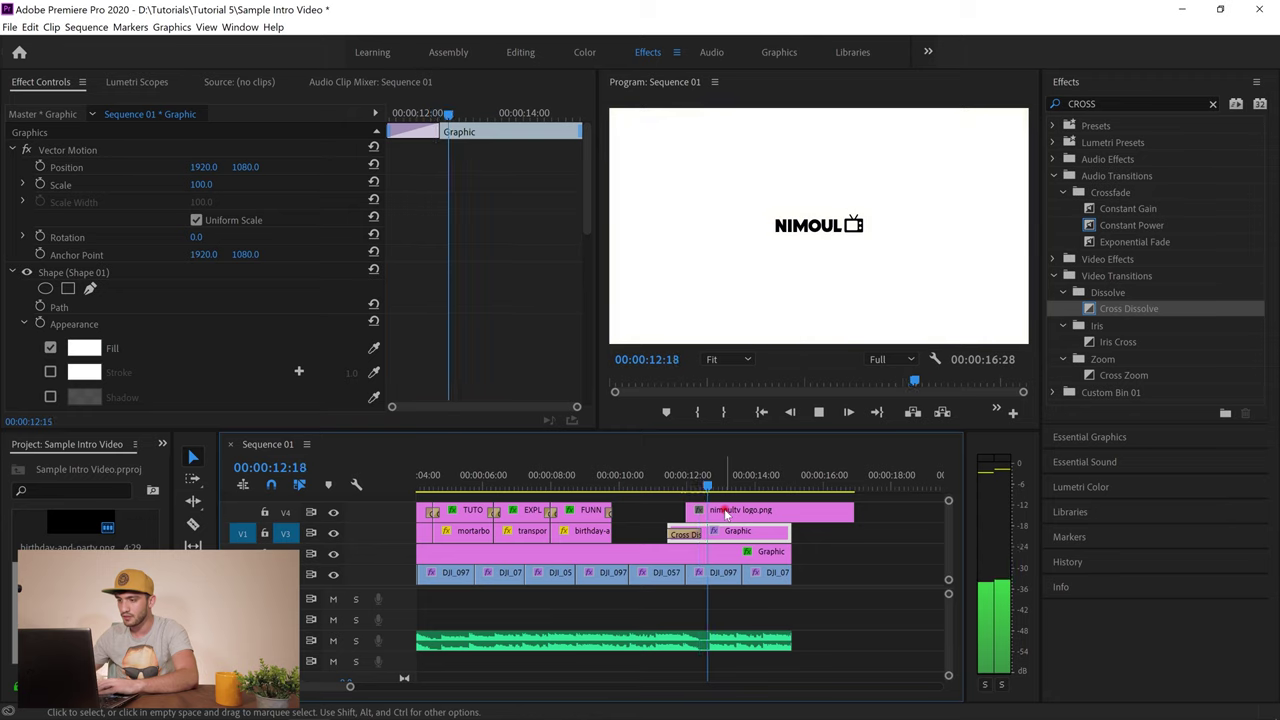
key("space")
left_click_drag(690, 512, 714, 512)
left_click_drag(848, 511, 790, 511)
In the Editing workspace, add a volume Level keyframe of 0.0 dB to the Hindsight_3.mp3 clip at 00:00:14:00
left_click(768, 486)
left_click(757, 481)
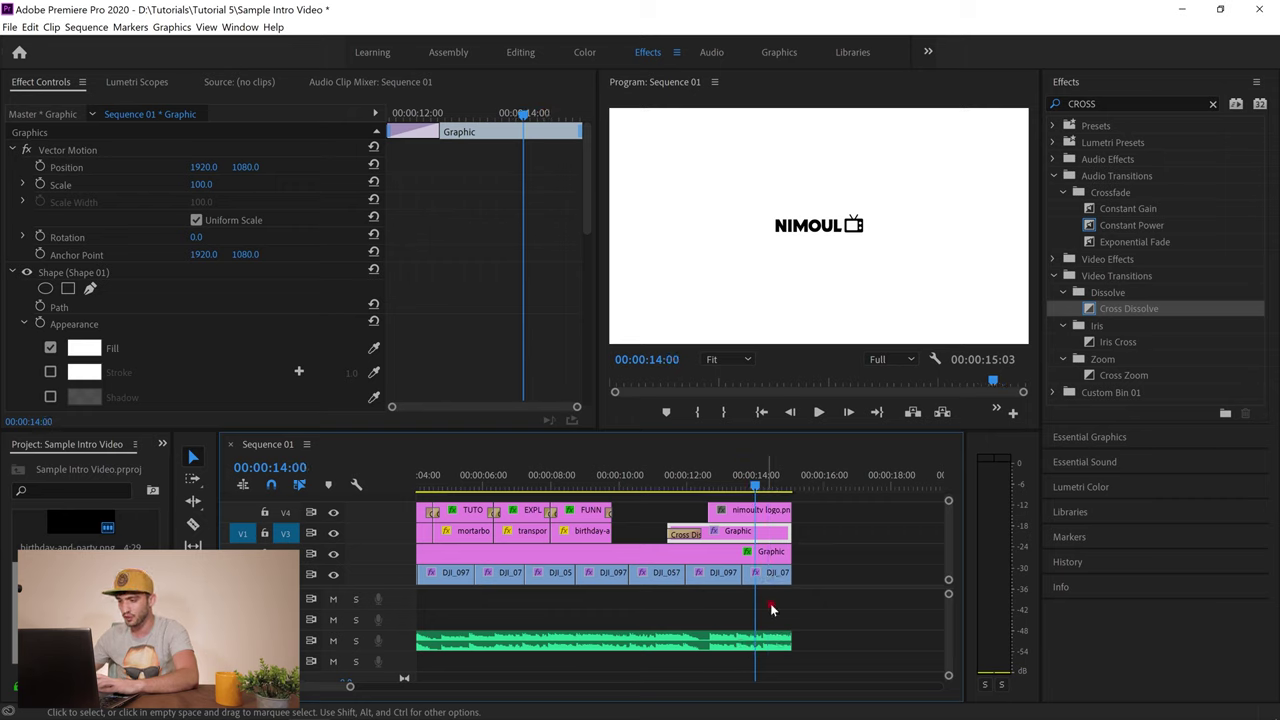
left_click(772, 639)
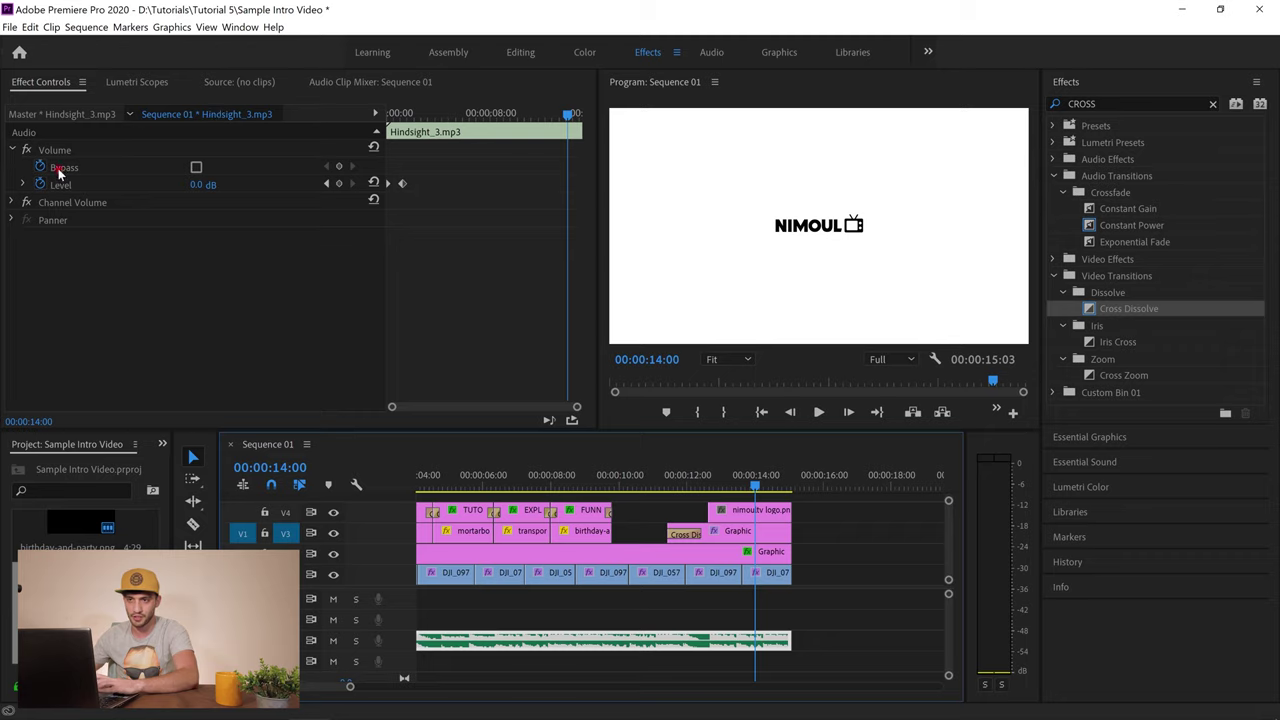
key("alt+shift+3")
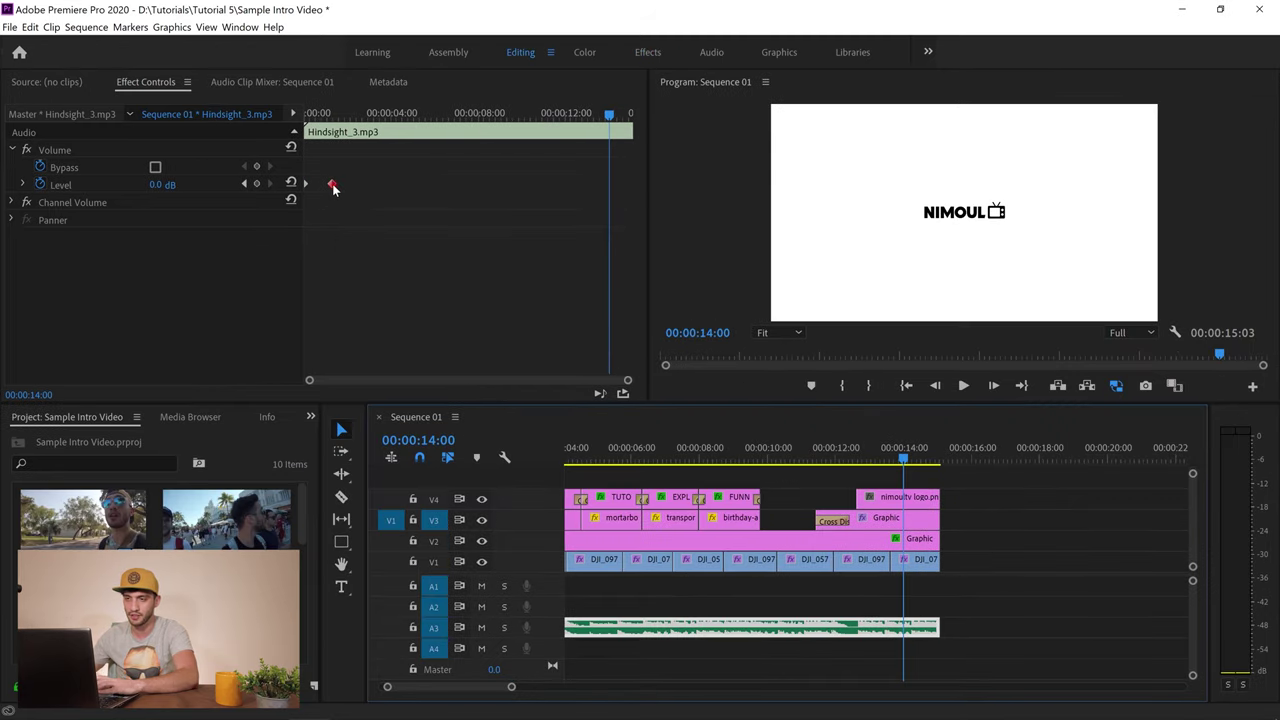
key("ctrl+s")
left_click(163, 184)
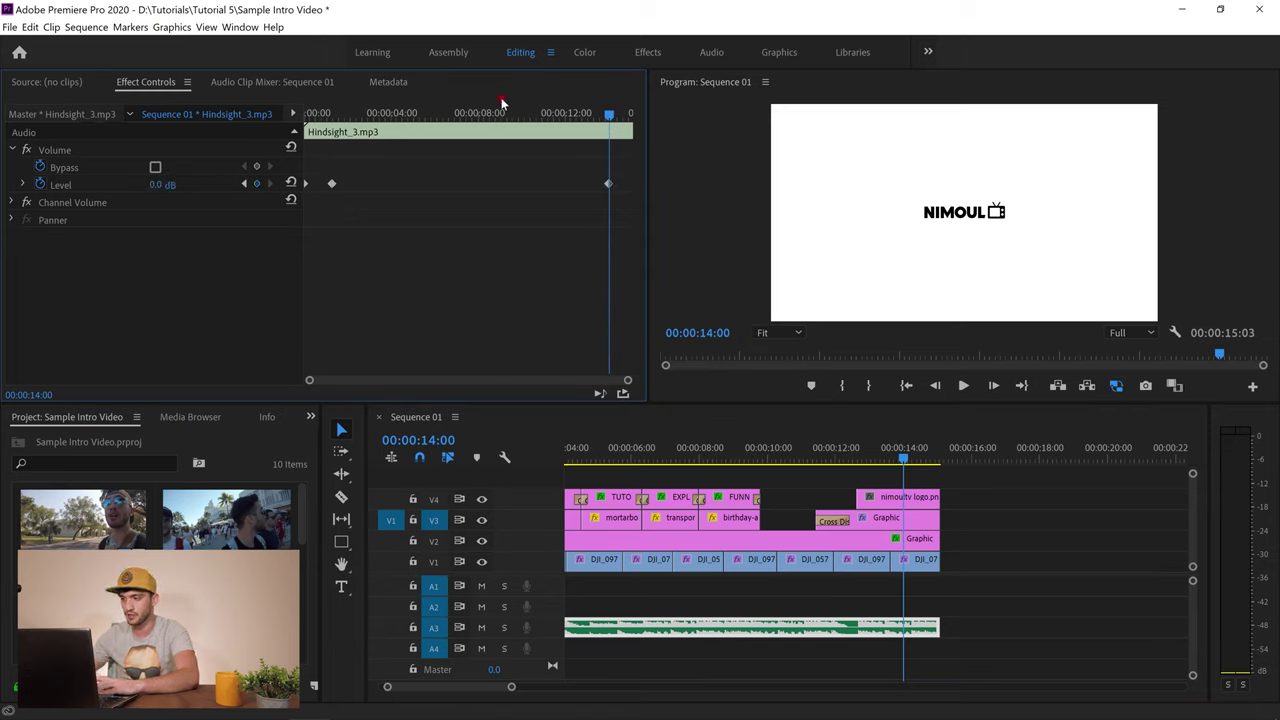
Lower the Hindsight_3.mp3 volume Level at 00:00:14:28 with a closing keyframe so the music fades out
left_click_drag(922, 449, 936, 459)
left_click(175, 183)
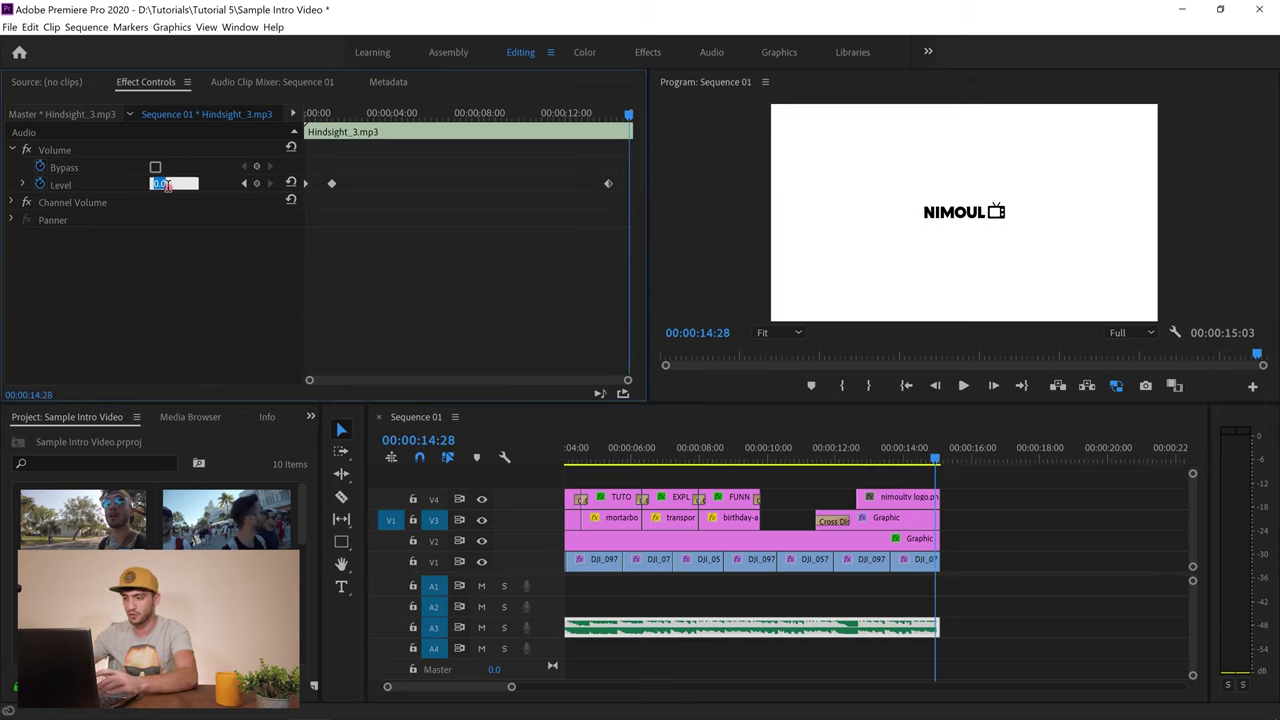
key("Return")
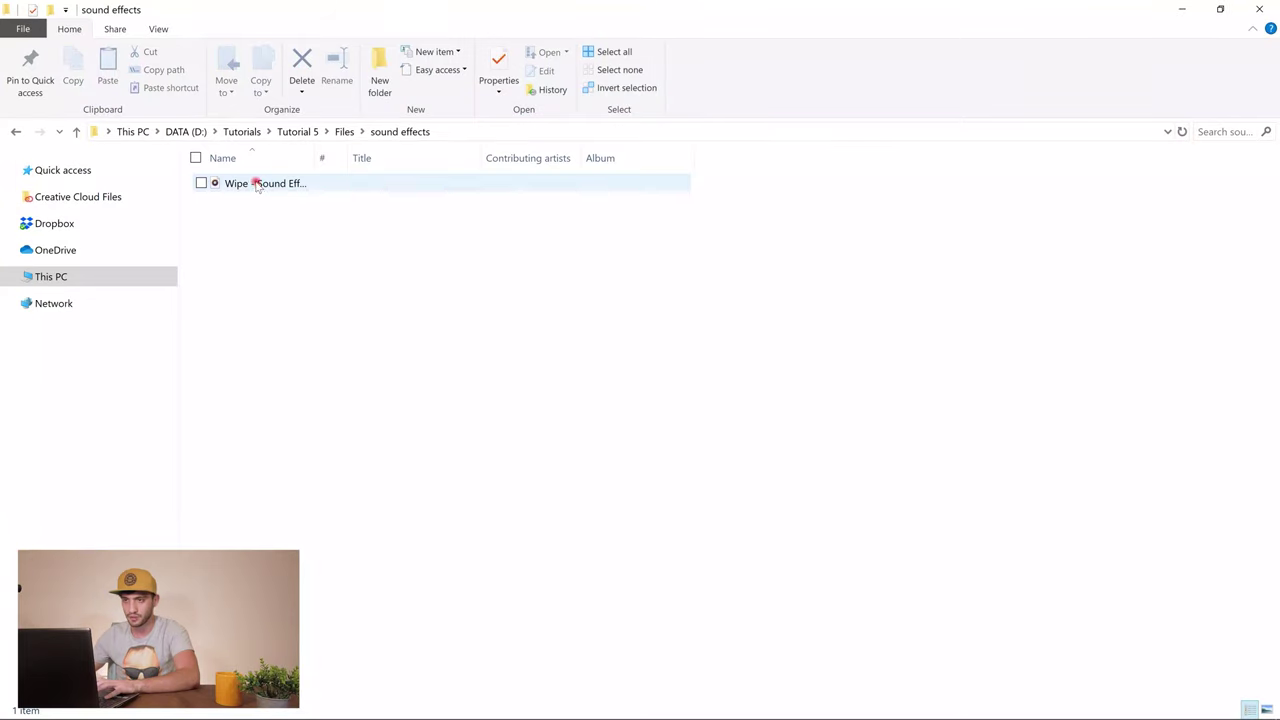
Import Wipe - Sound Effect.mp3 from the Tutorial 5 sound effects folder into the project and open it in the Source monitor
left_click(245, 186)
left_click_drag(245, 188, 160, 527)
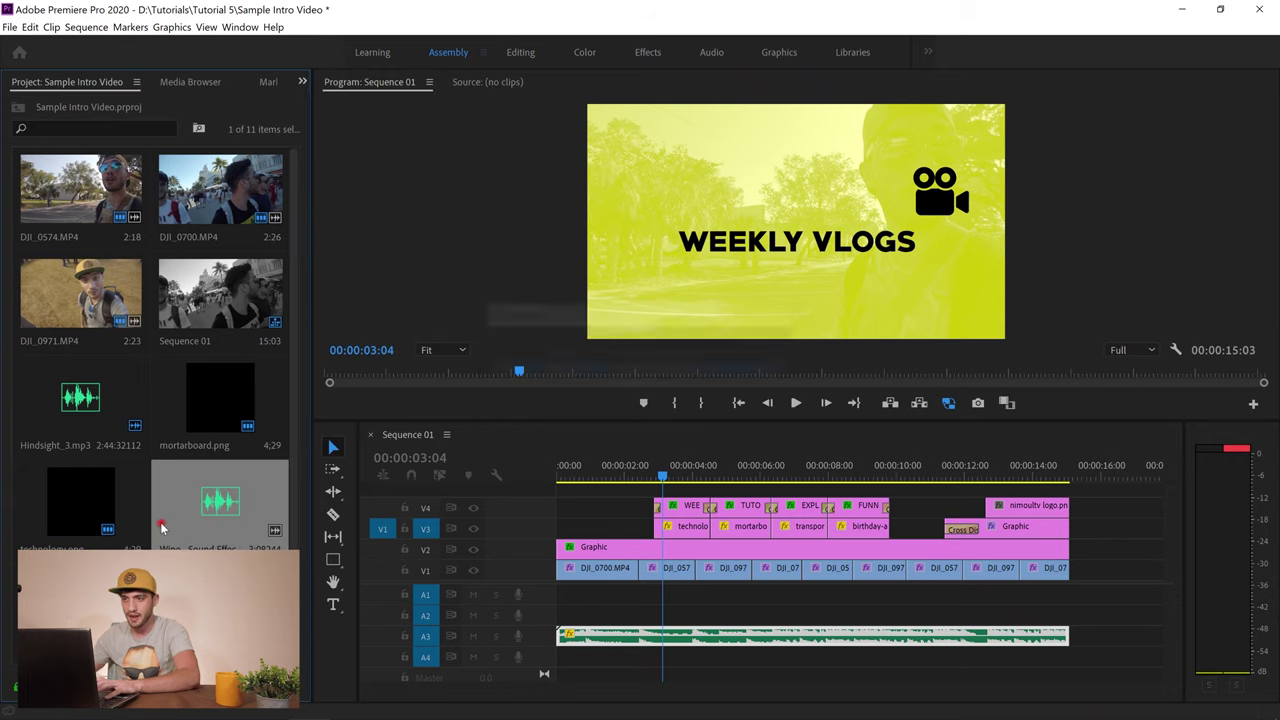
double_click(219, 505)
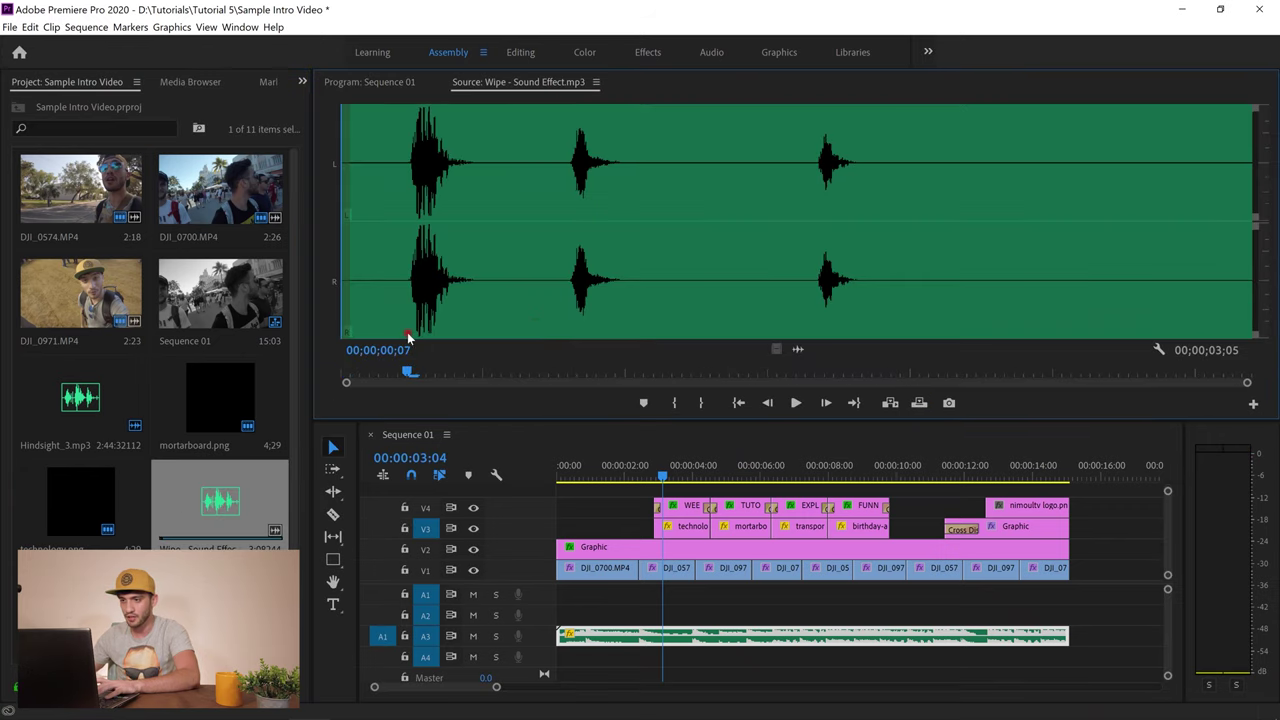
Mark only the first whoosh of the wipe sound, with the In point at 00;00;00;07 and the Out point at 00;00;00;15
left_click(677, 403)
key("space")
left_click(480, 333)
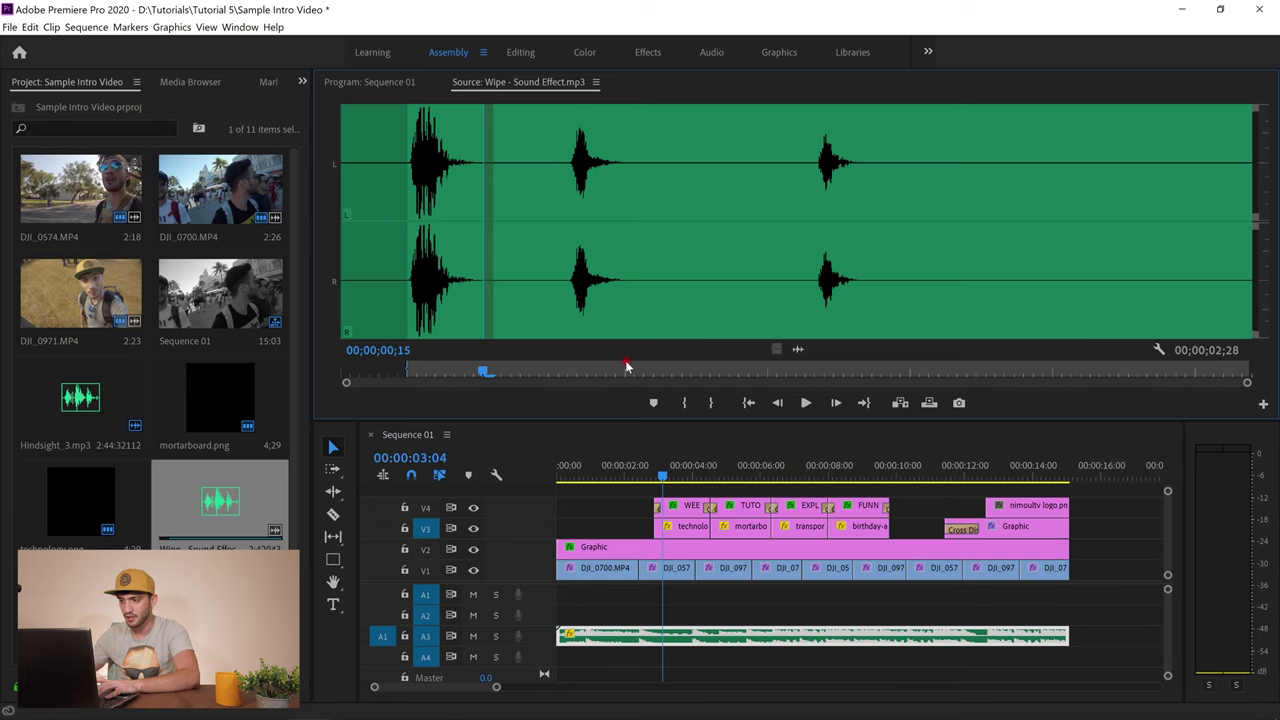
left_click(707, 402)
Place the trimmed wipe sound on A1 at about 00:00:04:02 for the WEEKLY VLOGS icon's exit, save the project, and play it to check
left_click_drag(229, 494, 665, 603)
key("ctrl+s")
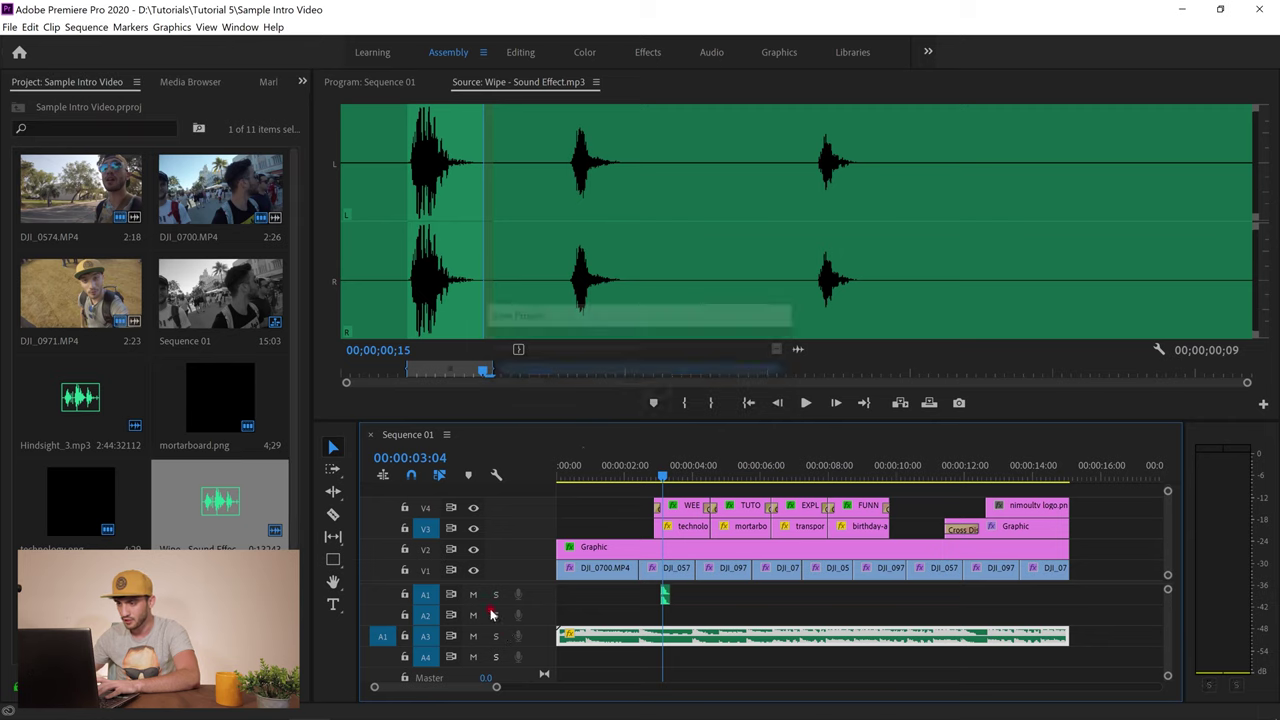
left_click(645, 473)
key("space")
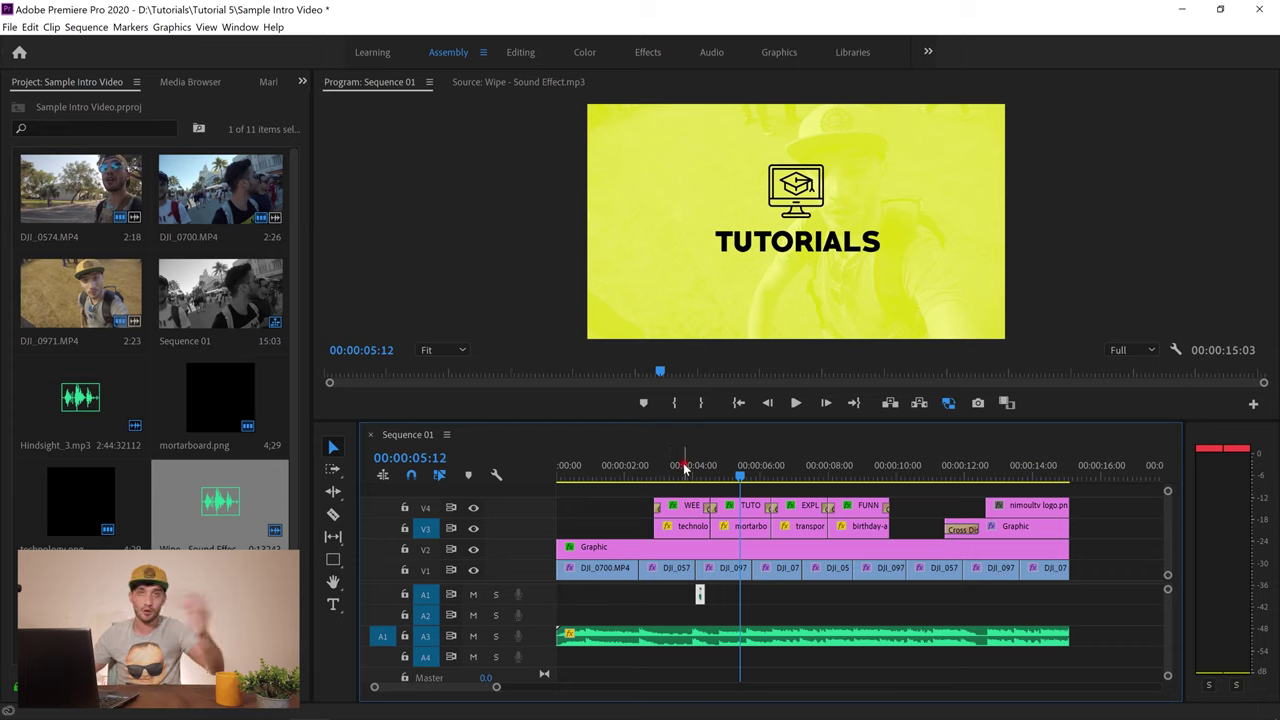
left_click(684, 470)
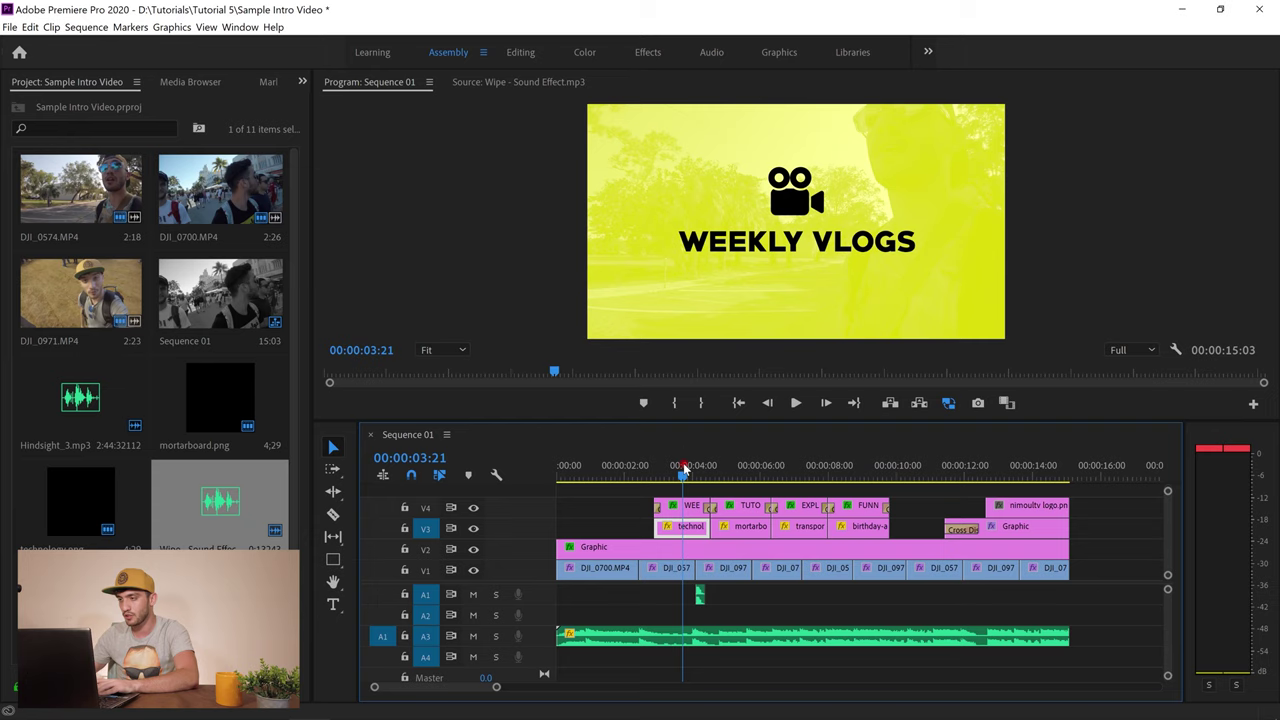
key("space")
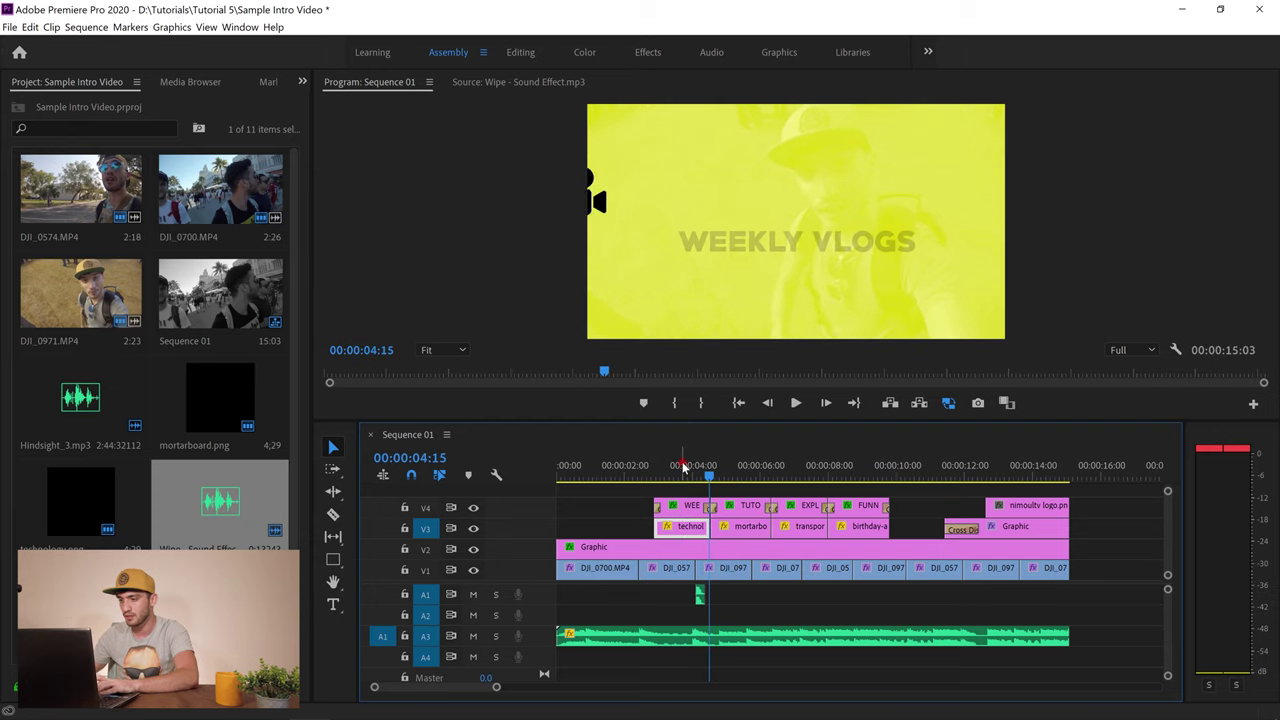
key("space")
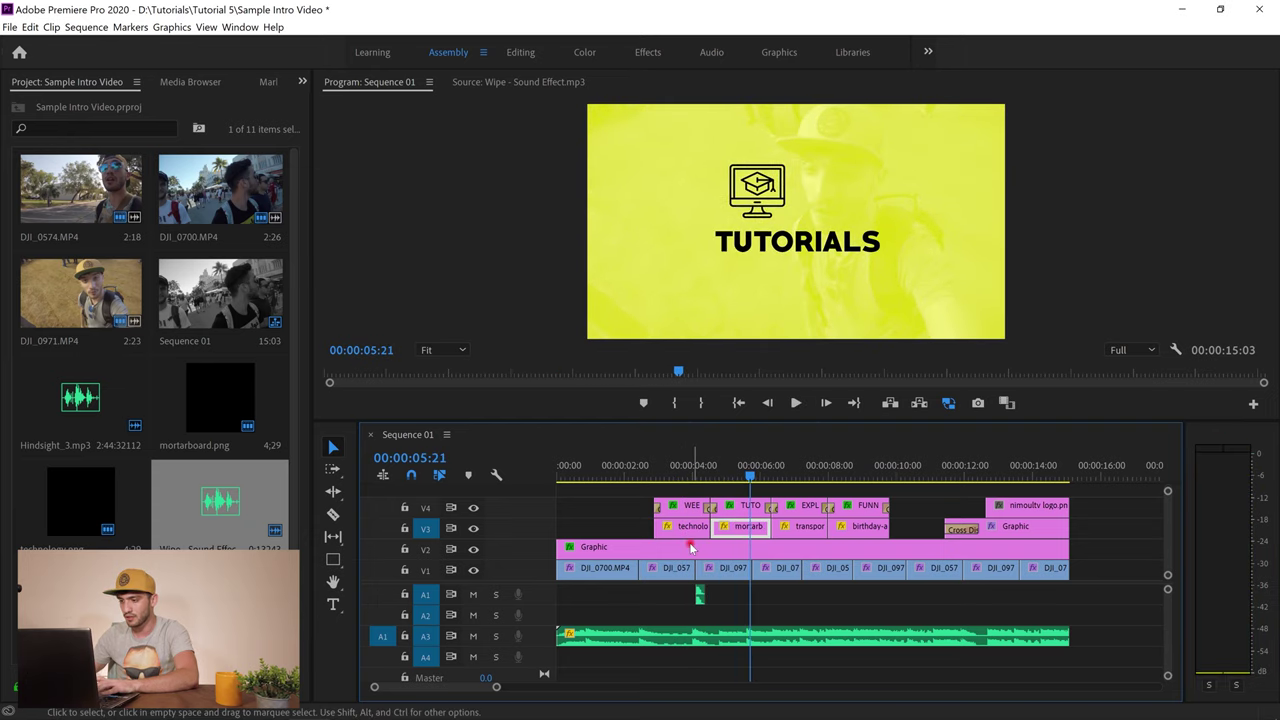
Copy the wipe sound clip and paste it on A1 at 00:00:05:21, where the TUTORIALS icon slides out
right_click(700, 594)
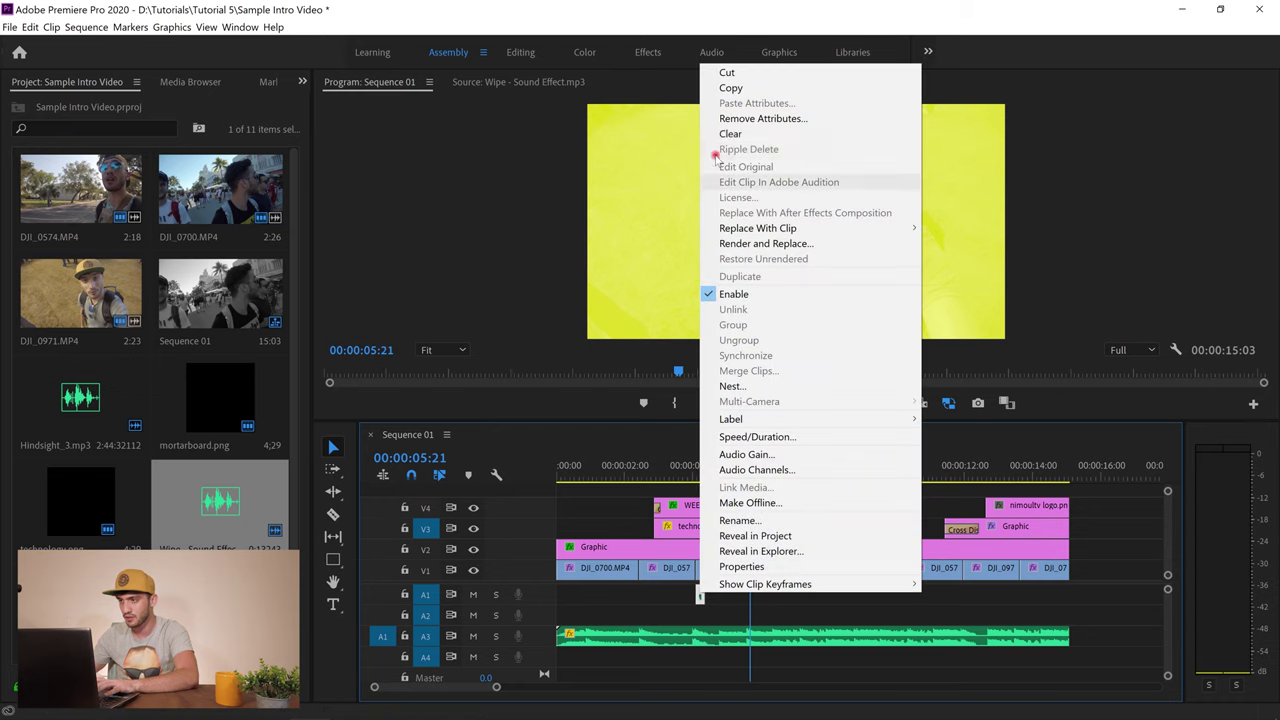
left_click(745, 90)
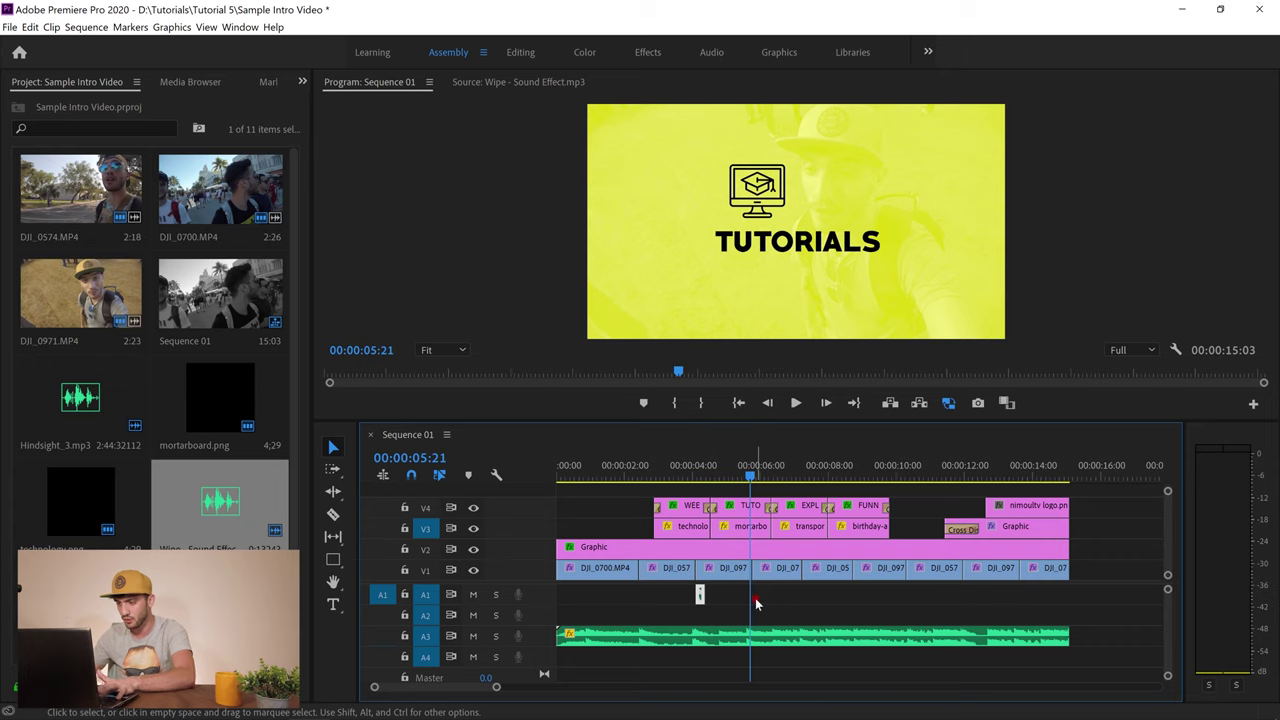
key("ctrl+v")
Preview the icon exits and paste the wipe sound on A1 at about 00:00:07:13 for EXPLORE and 00:00:09:10 for FUNNY STUFF
left_click(737, 479)
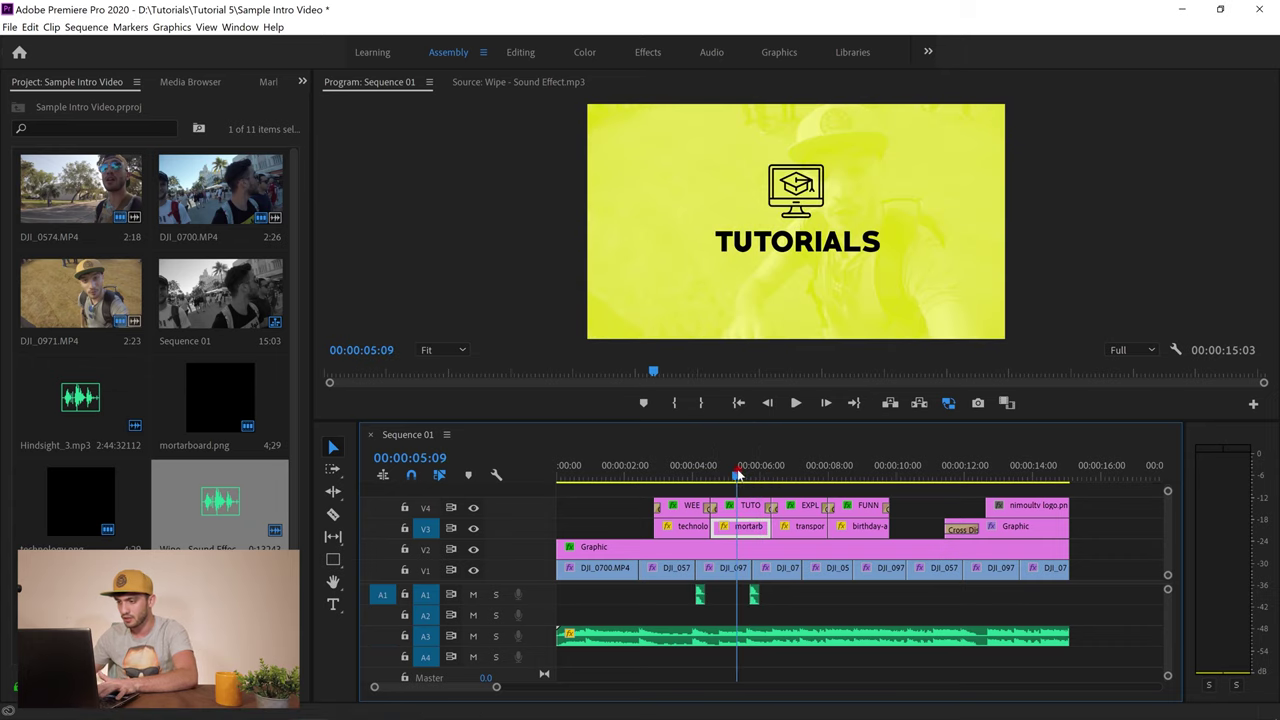
key("space")
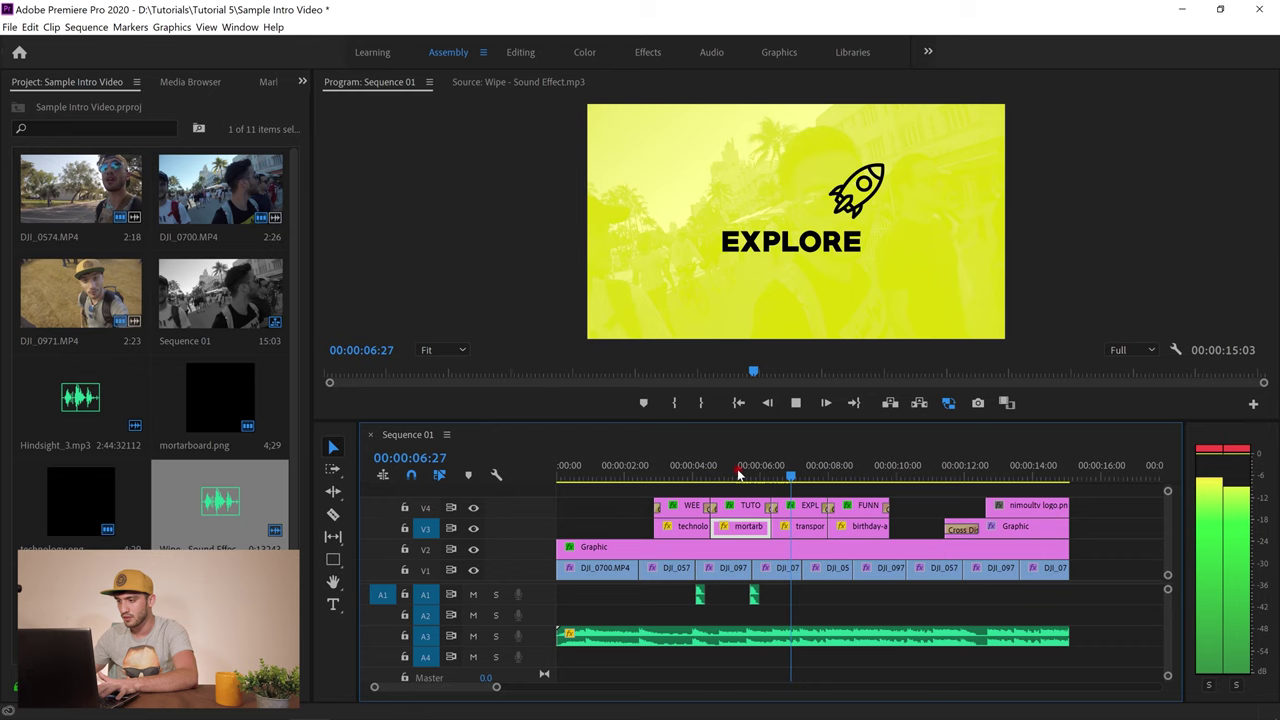
key("space")
key("ctrl+v")
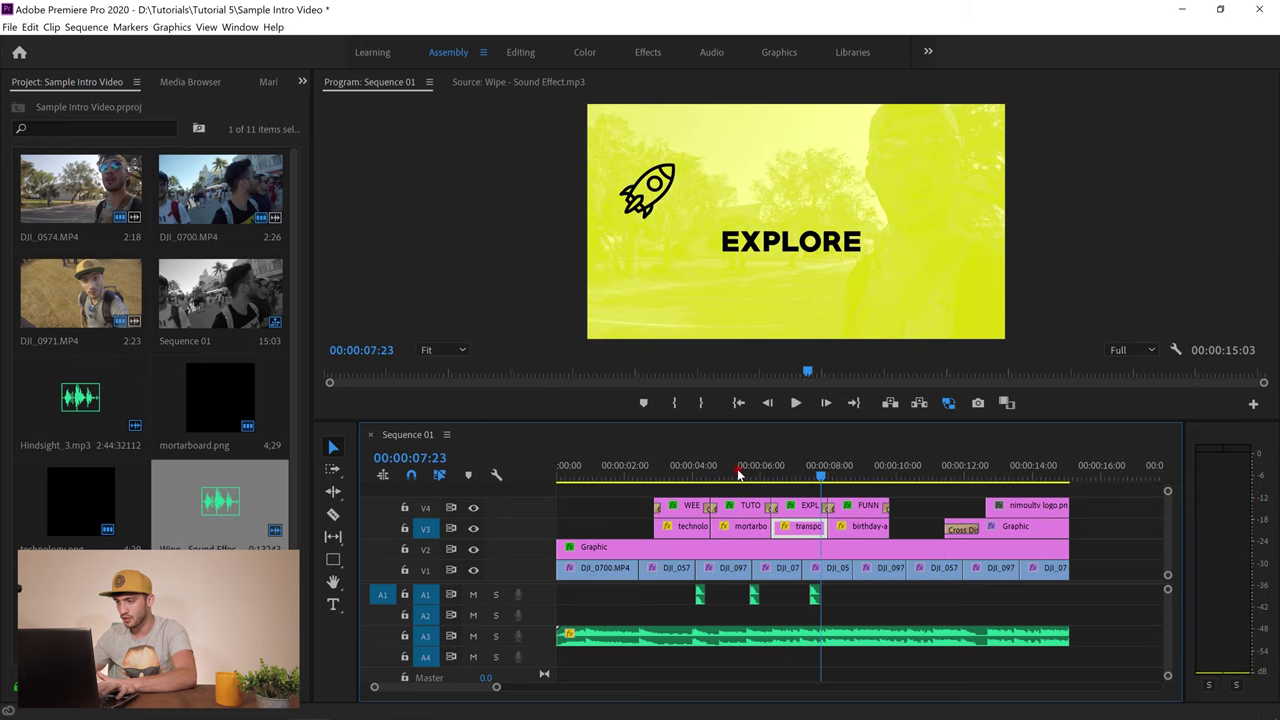
key("space")
key("space")
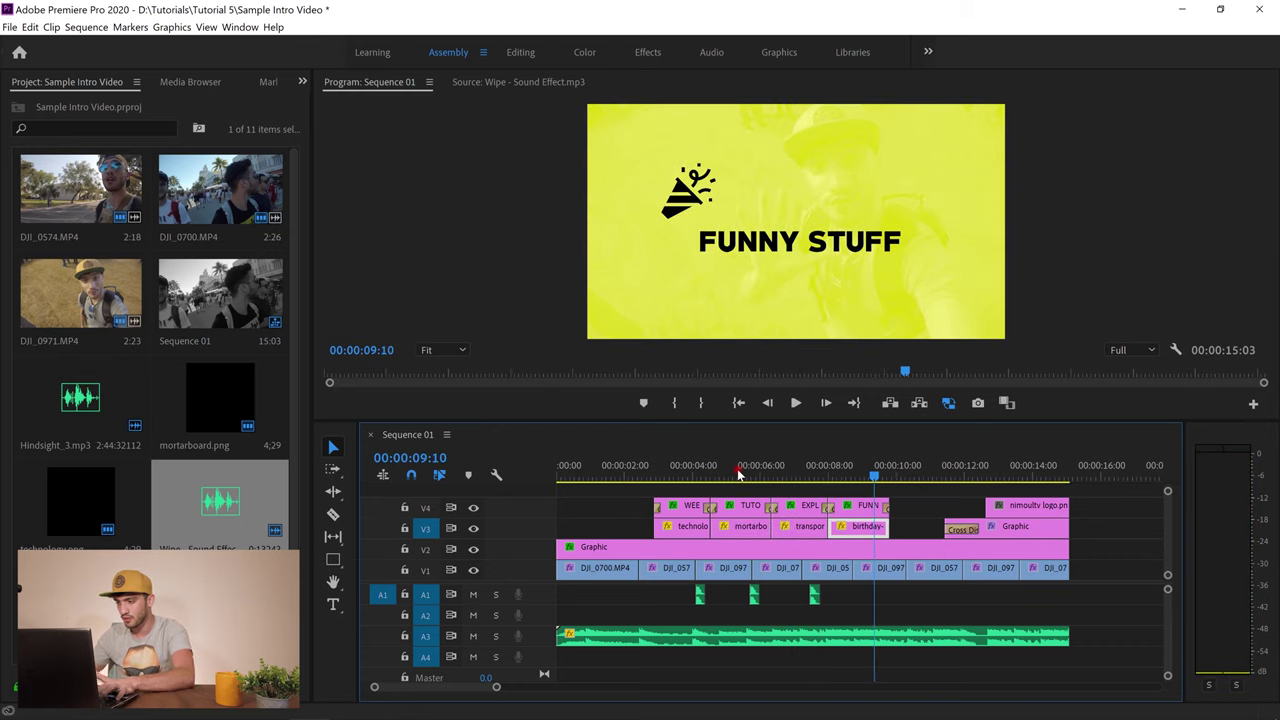
key("ctrl+v")
Play the whole sequence from the start to check the finished intro, and save the project
left_click(738, 403)
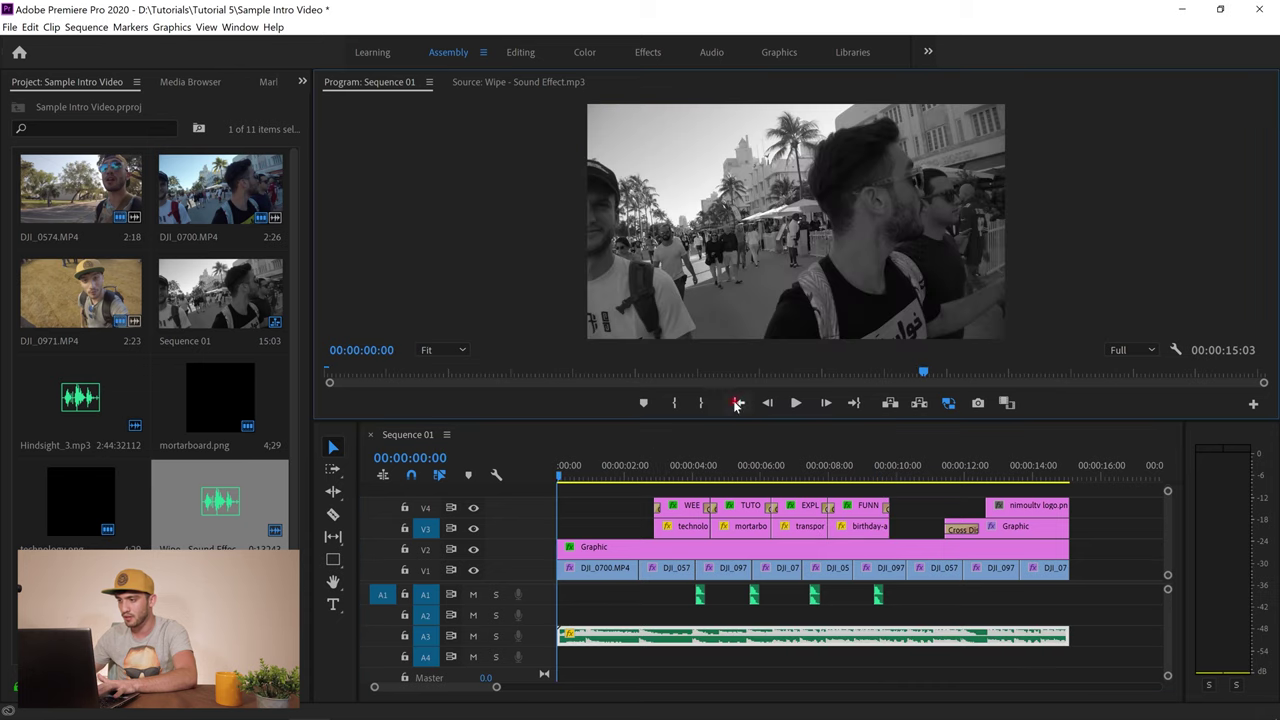
left_click(798, 403)
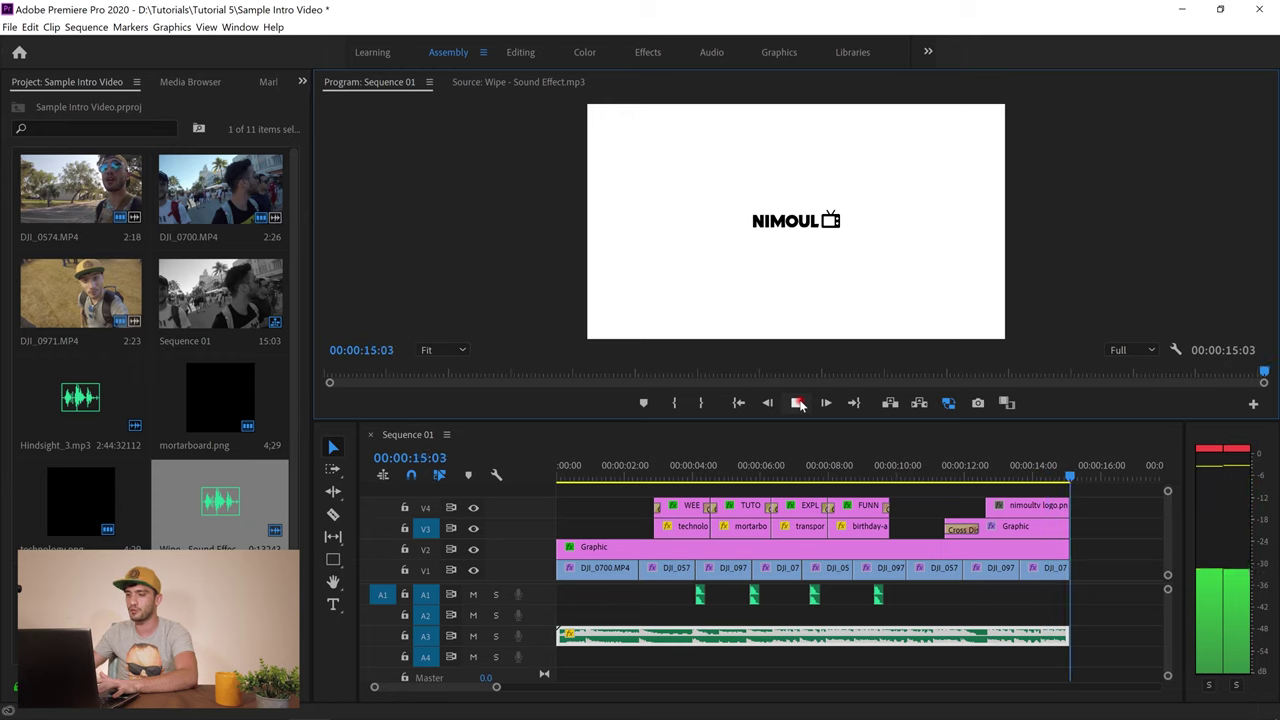
left_click(798, 403)
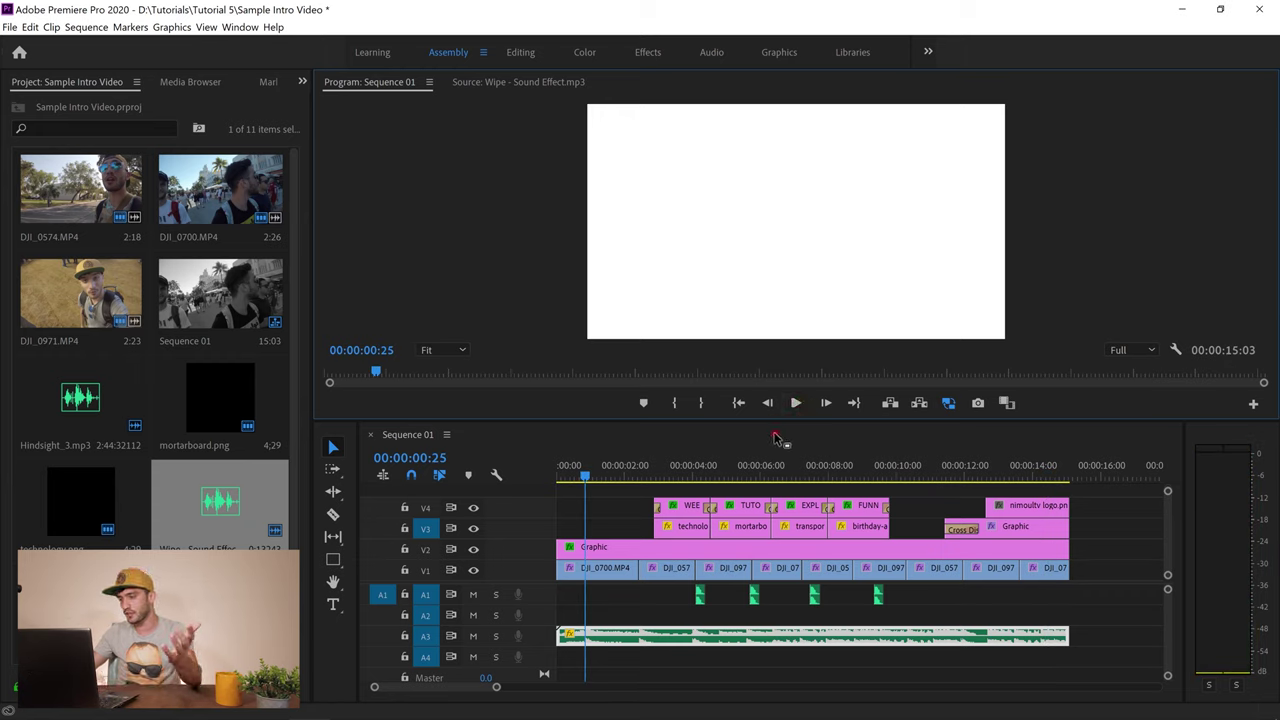
left_click(327, 447)
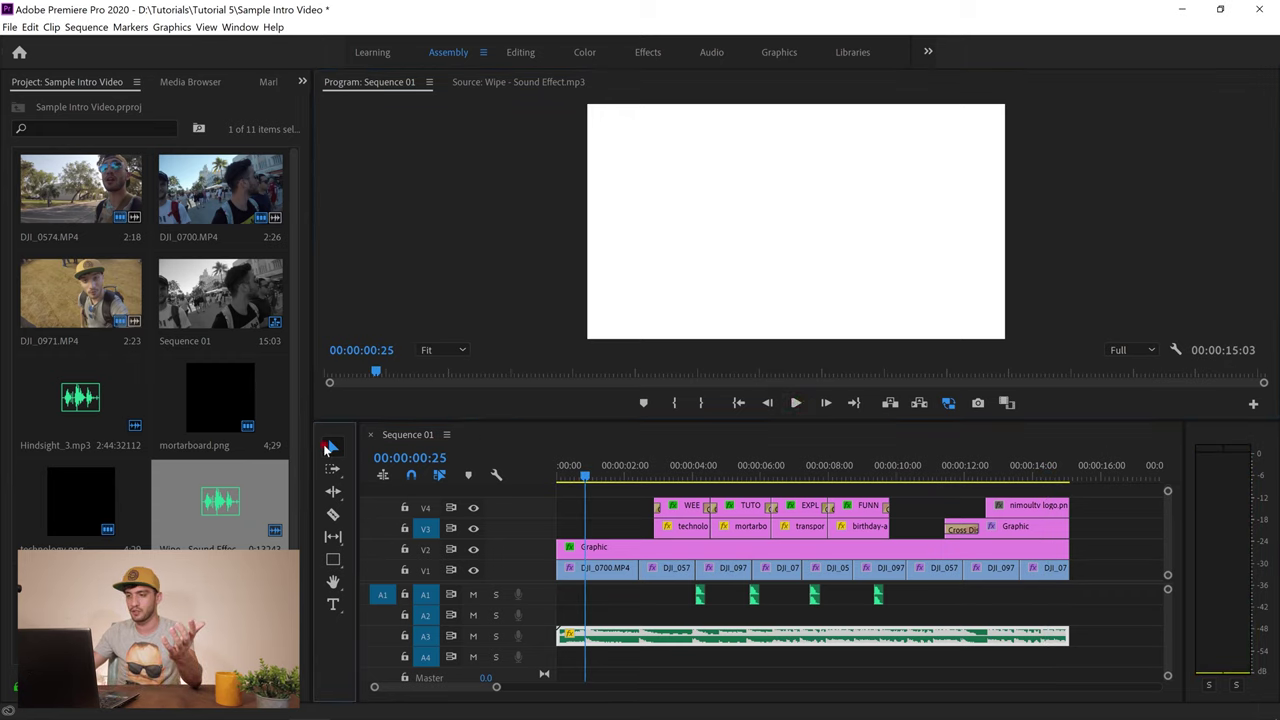
key("ctrl+s")
Review the media export settings for Sequence 01 and close them without exporting
left_click(11, 26)
mouse_move(176, 413)
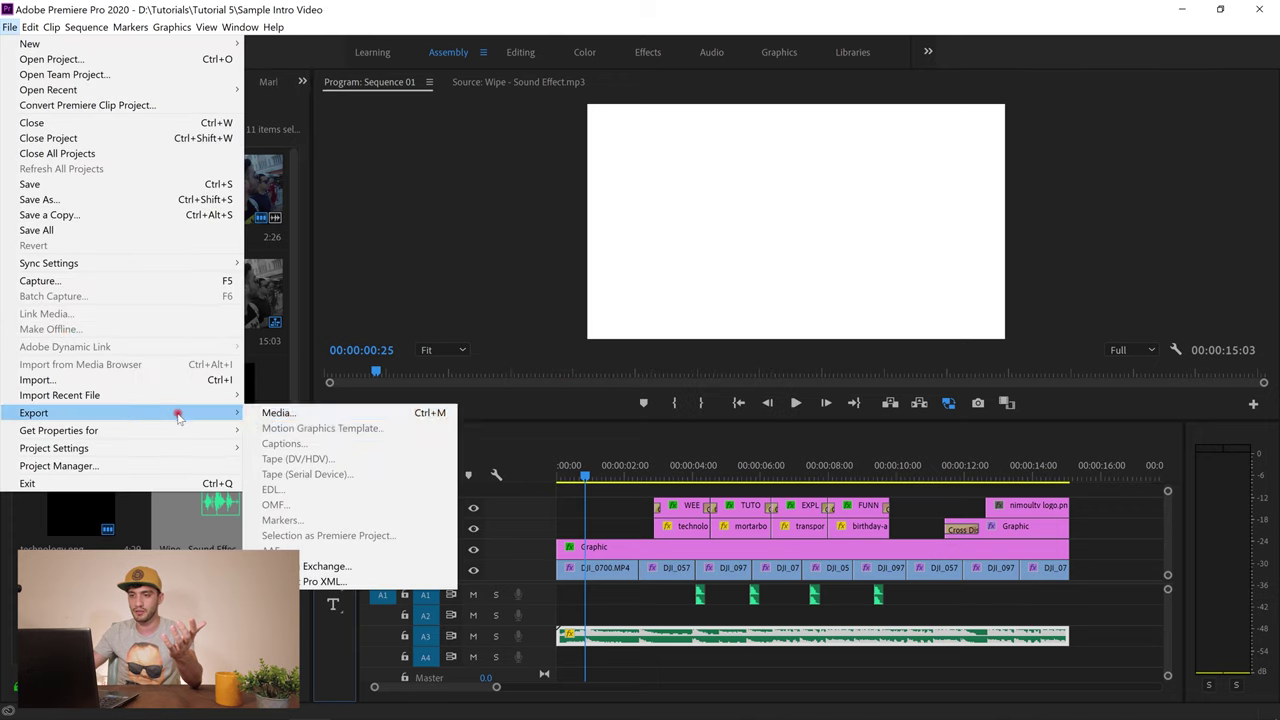
left_click(268, 414)
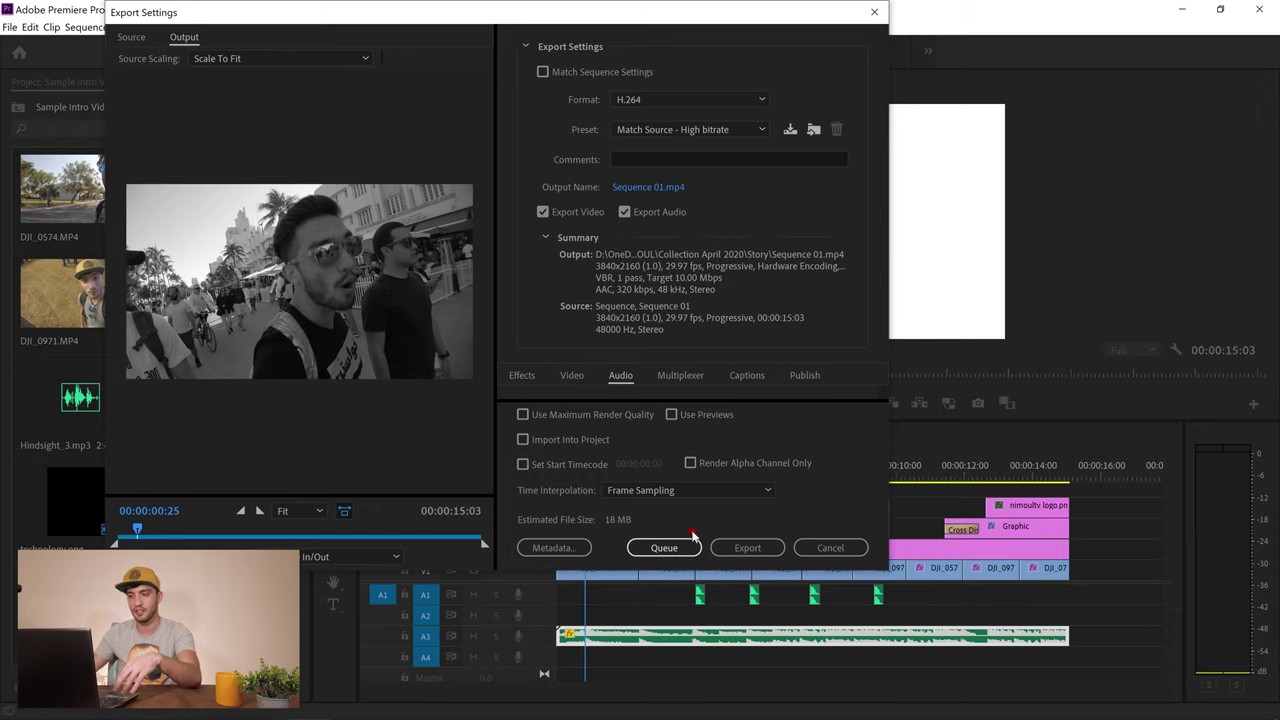
left_click(830, 547)
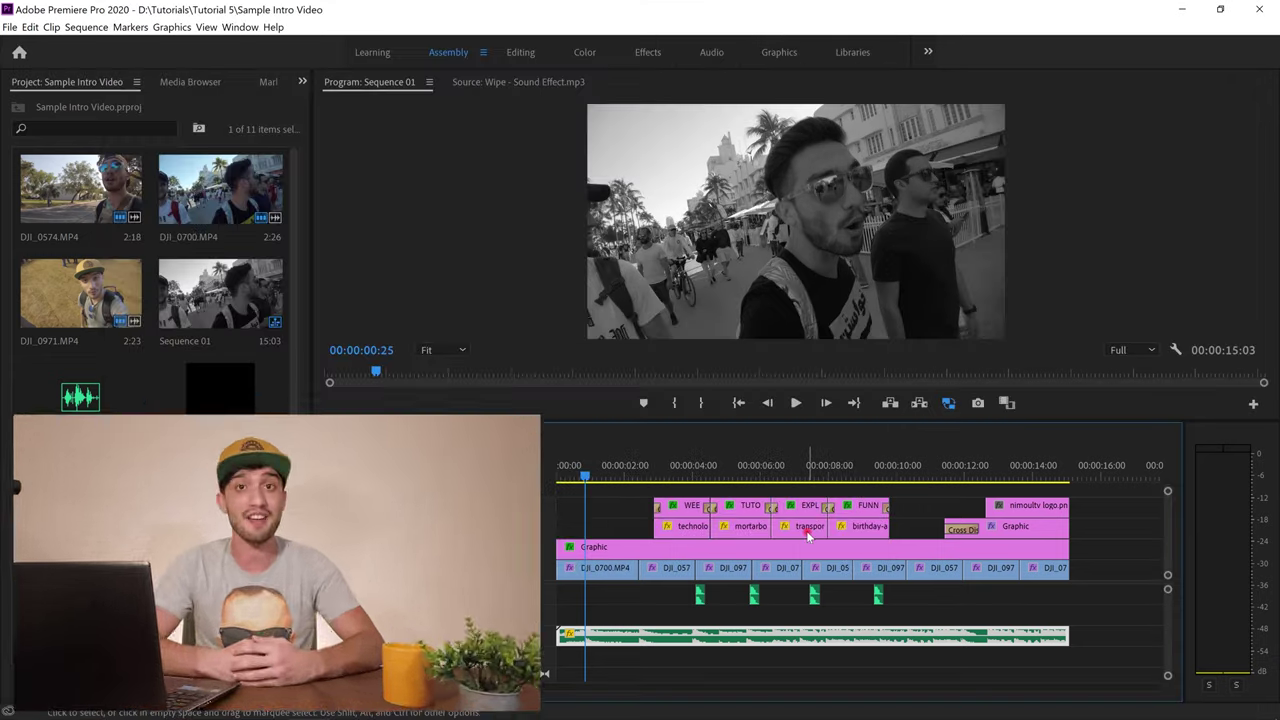